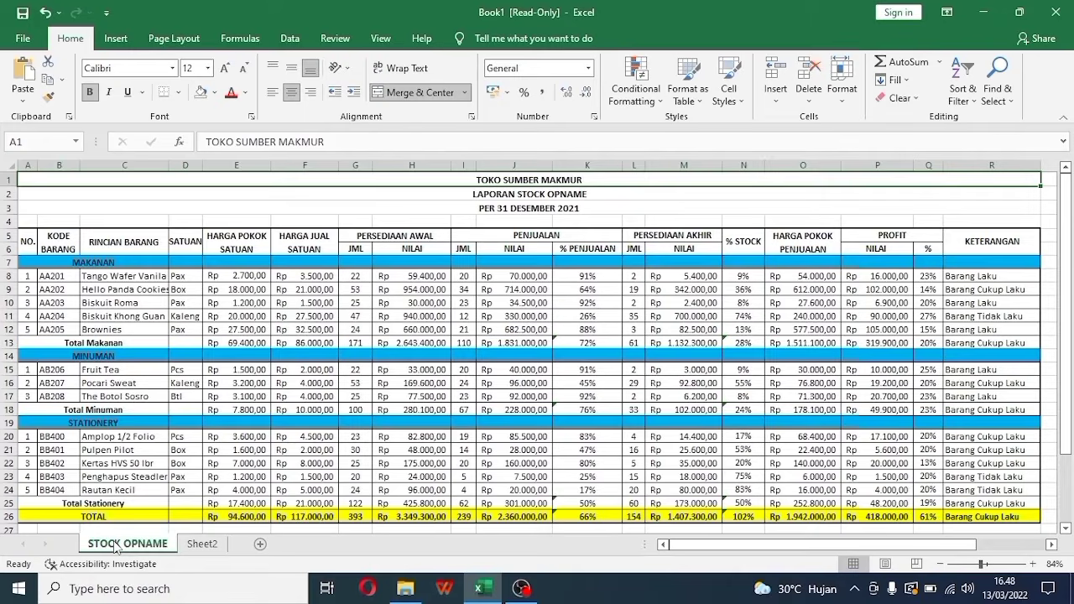
Switch to Sheet2 and read the KETENTUAN instructions below the stock opname table
click(201, 542)
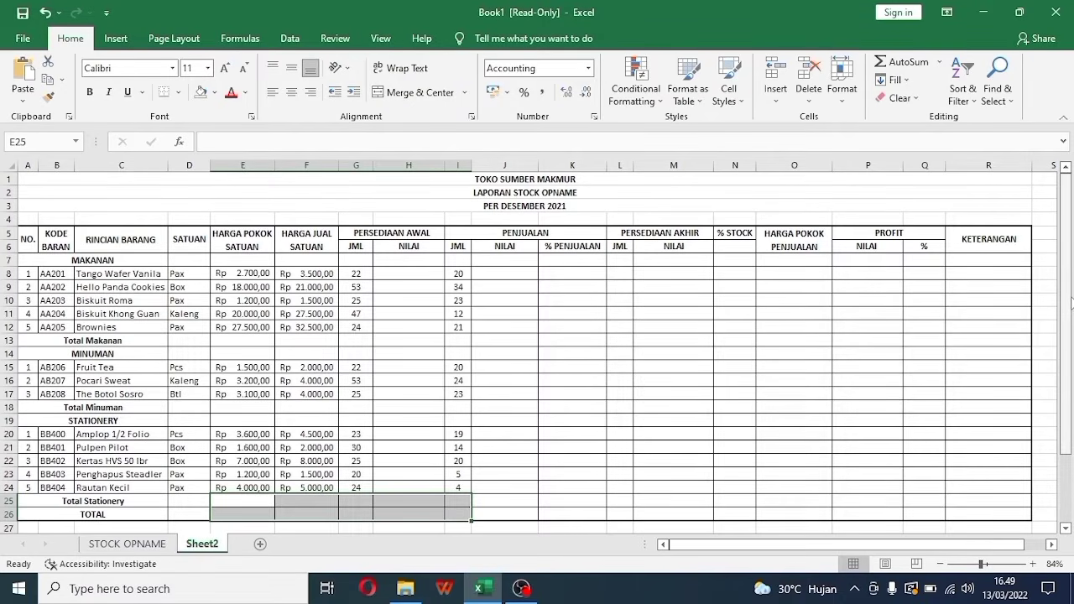
drag(1070, 304, 1069, 381)
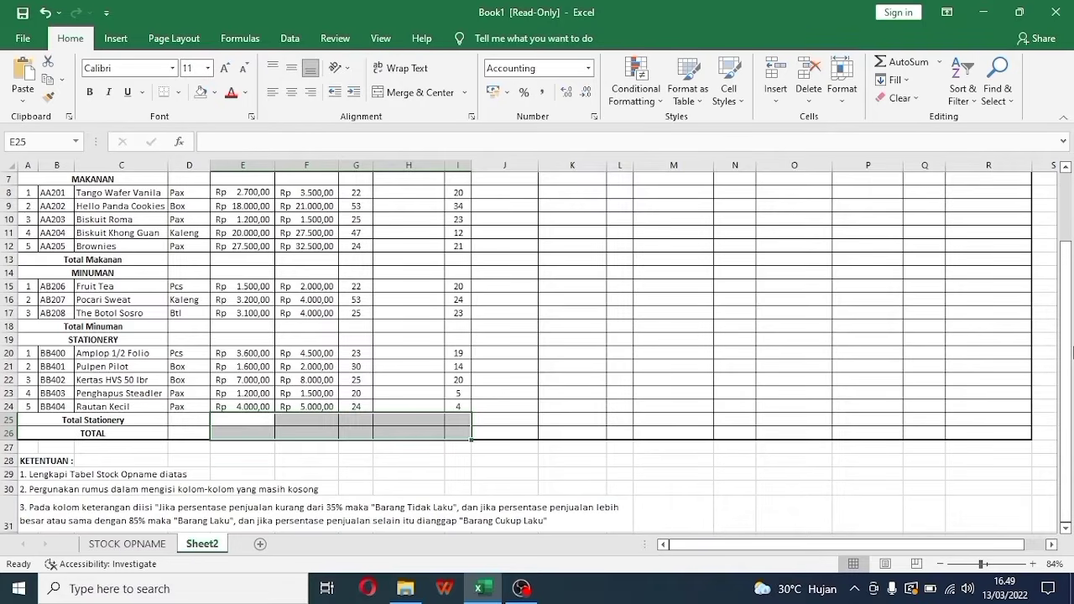
drag(1071, 352, 1071, 342)
drag(1071, 288, 1071, 288)
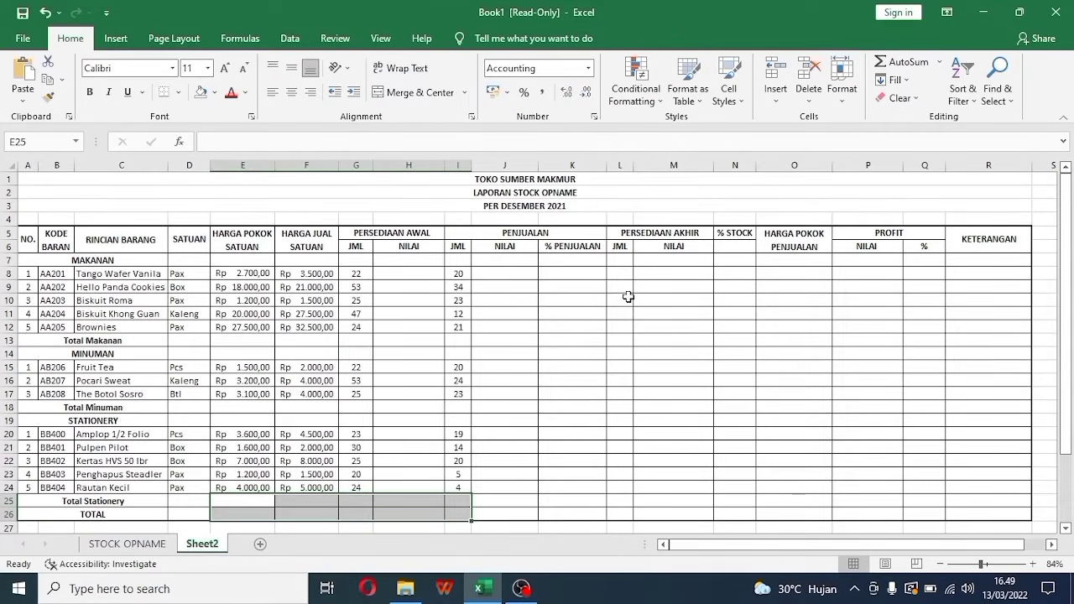
Calculate the Persediaan Awal NILAI in H8 with =G8*E8 and fill the formula down to H24
click(428, 272)
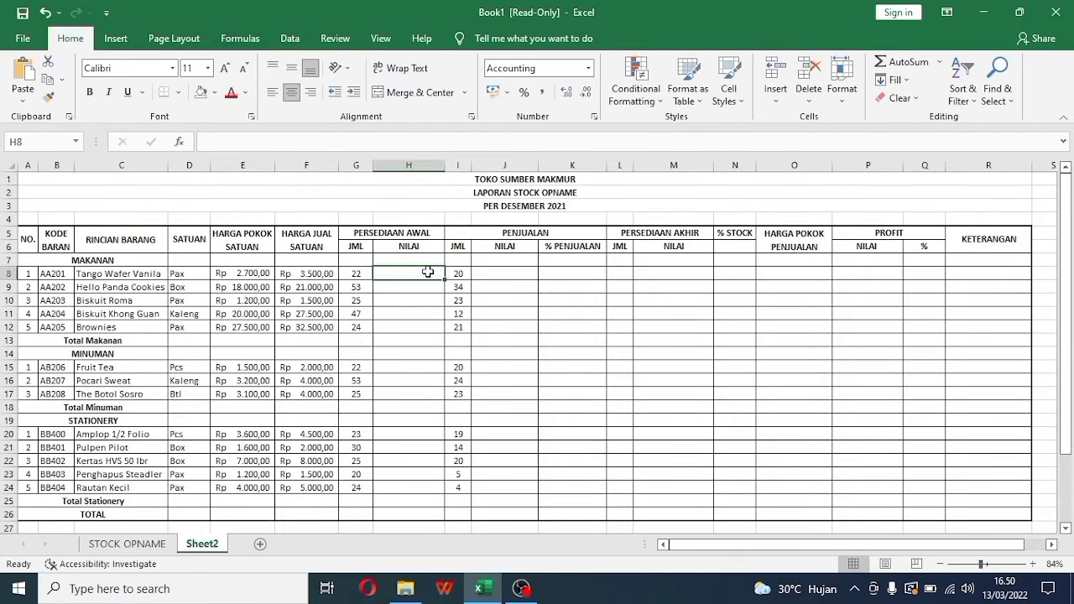
text(=)
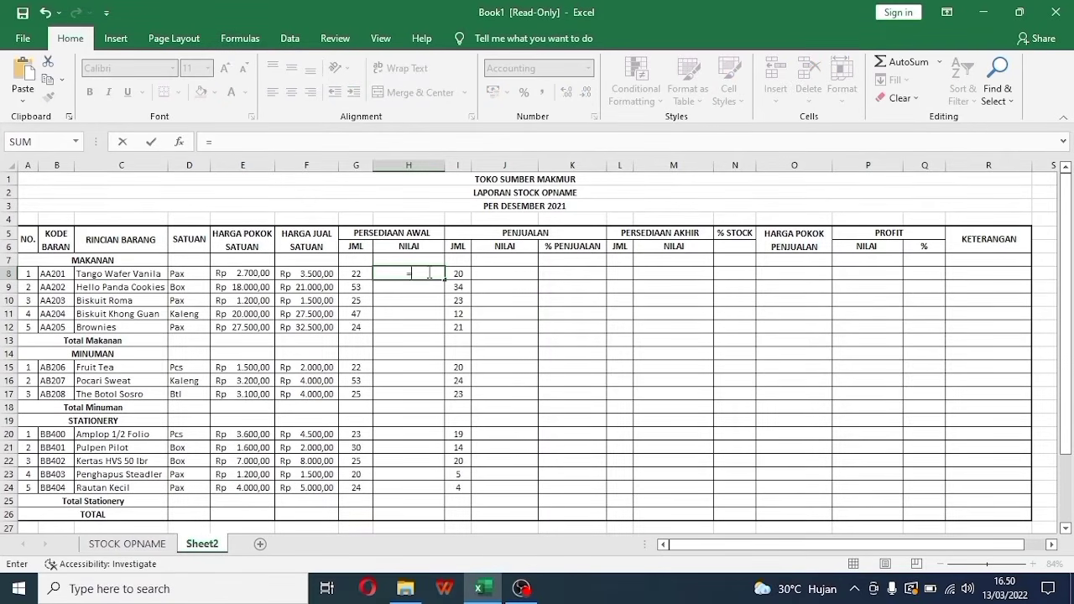
click(364, 272)
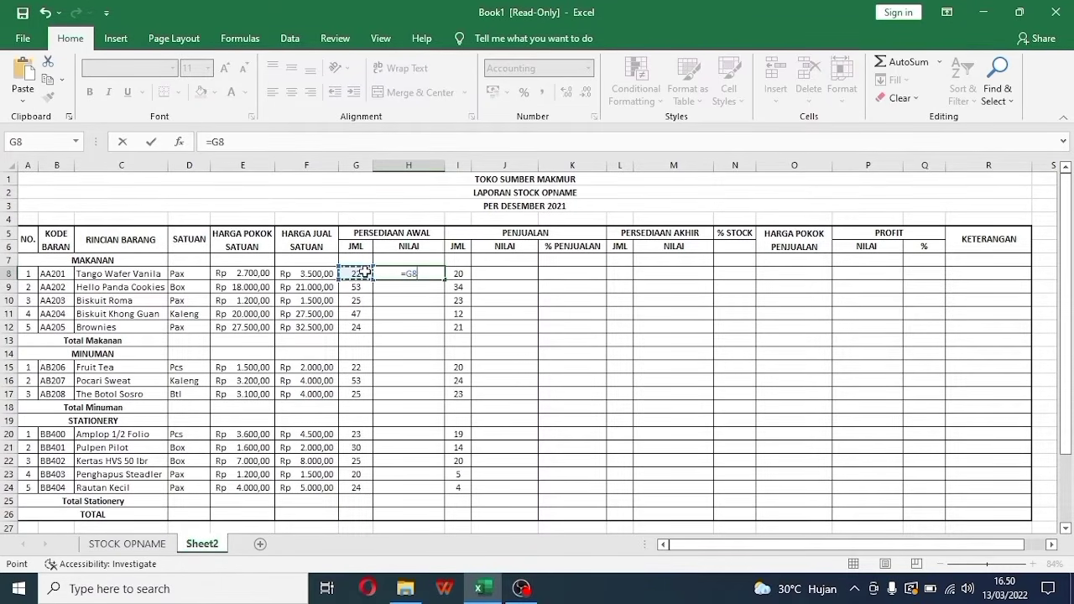
text(*)
click(251, 278)
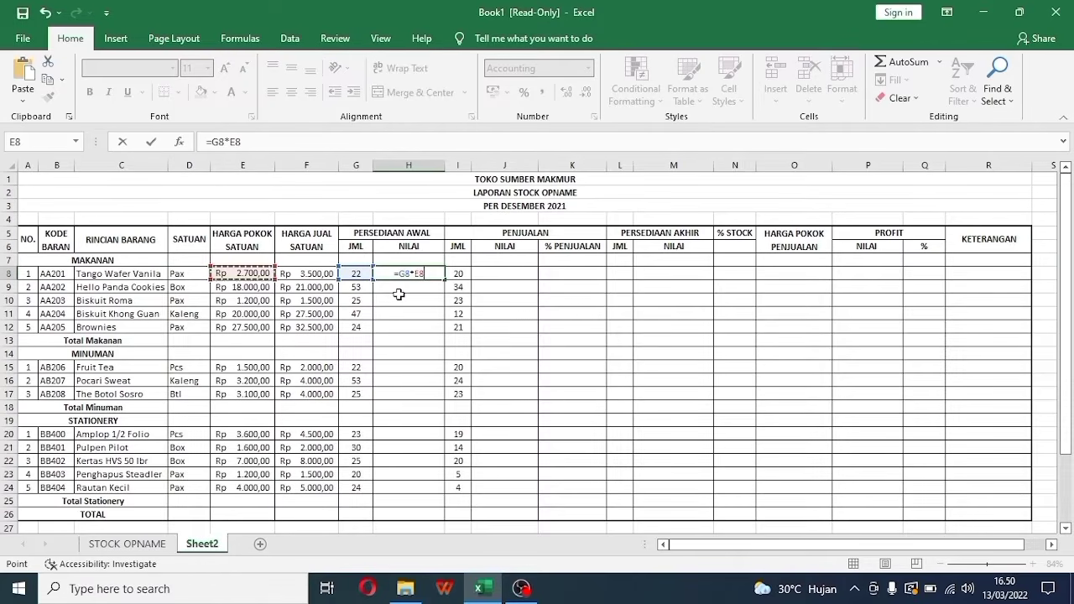
key(Return)
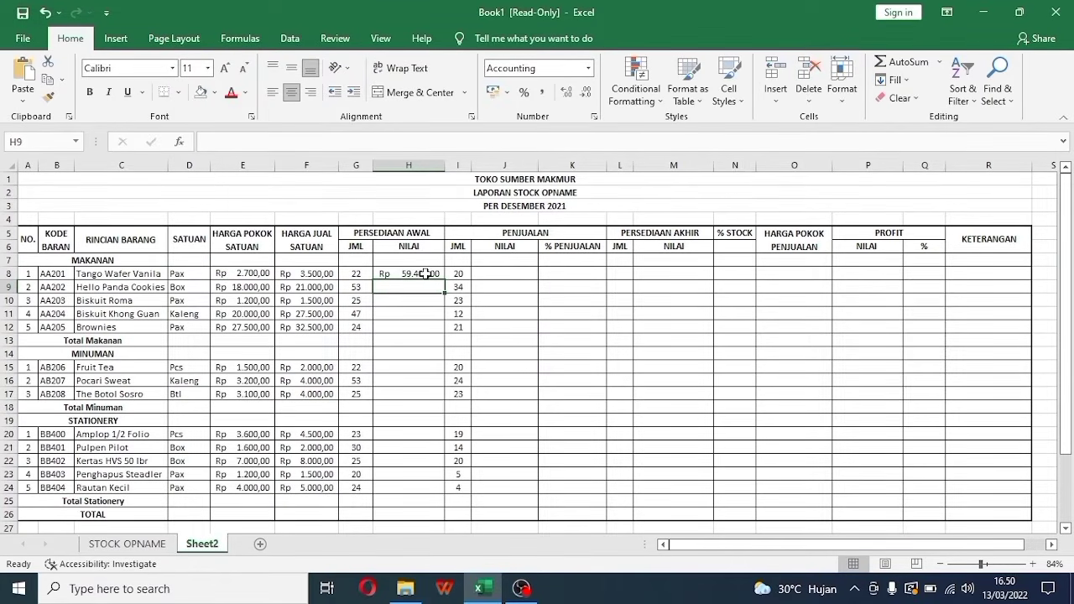
click(426, 273)
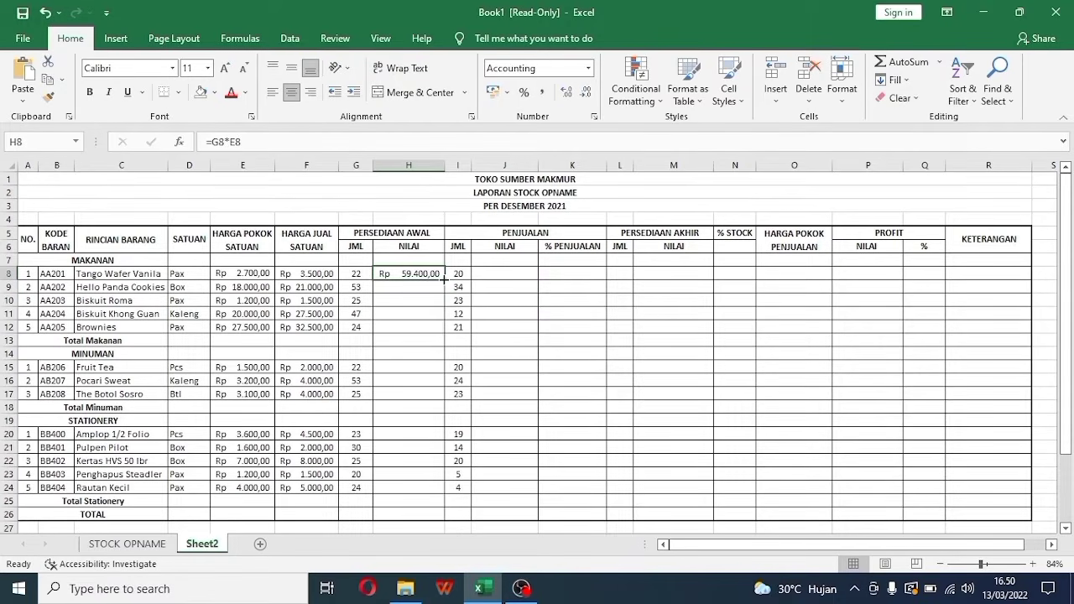
drag(443, 280, 419, 490)
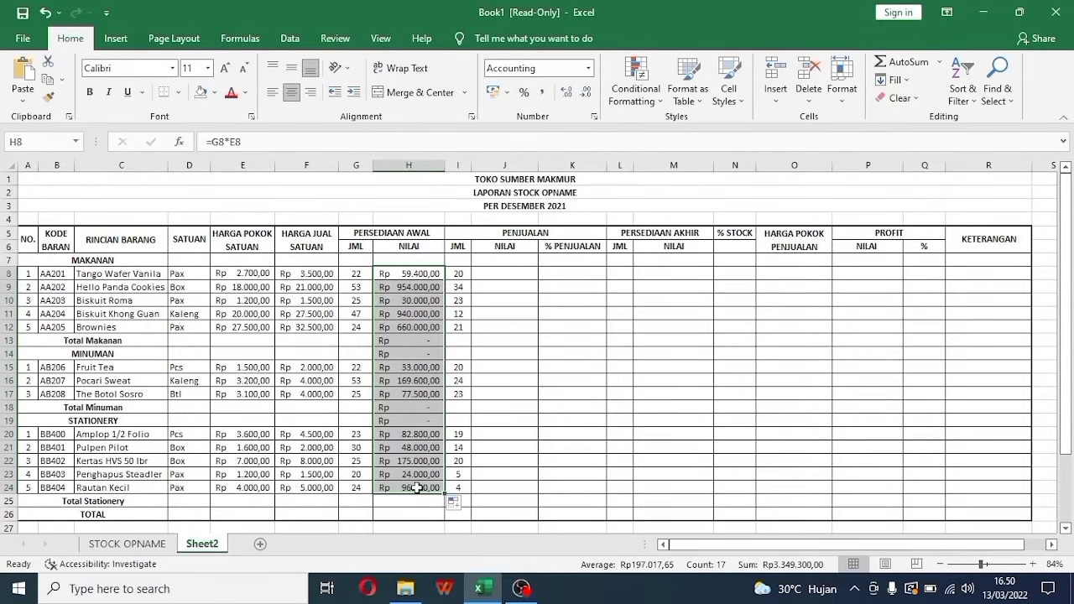
click(507, 398)
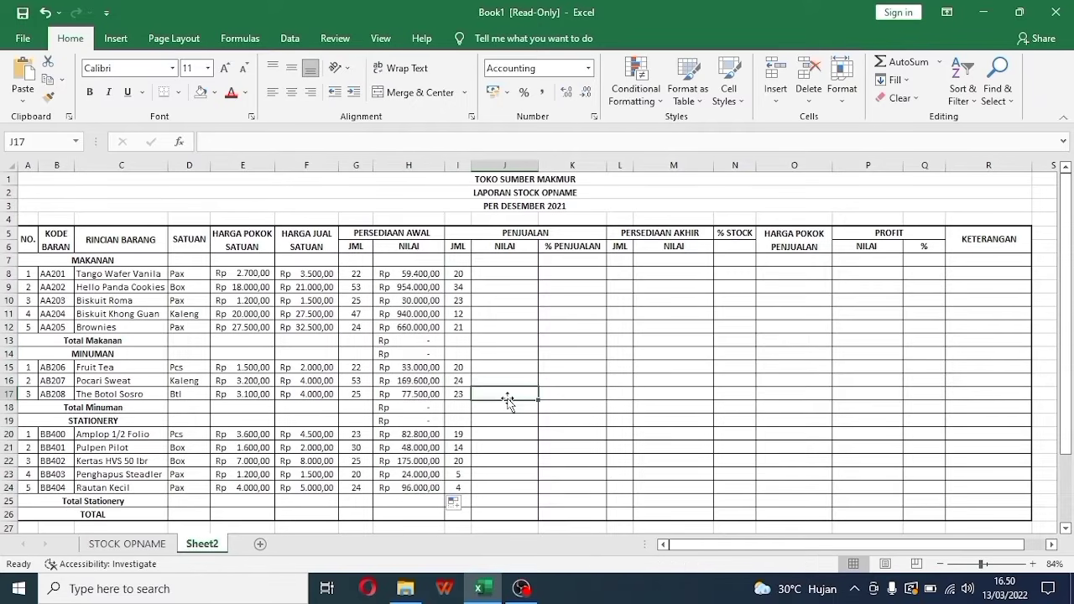
Clear the copied formulas from the total and category rows in H13:H14 and H18:H19
click(406, 341)
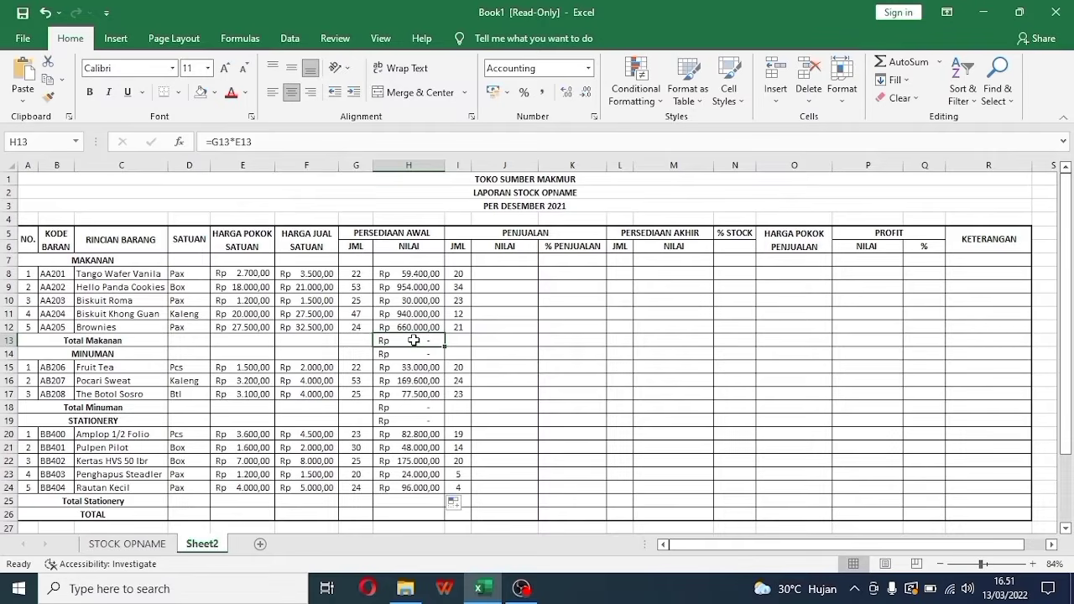
drag(413, 340, 414, 349)
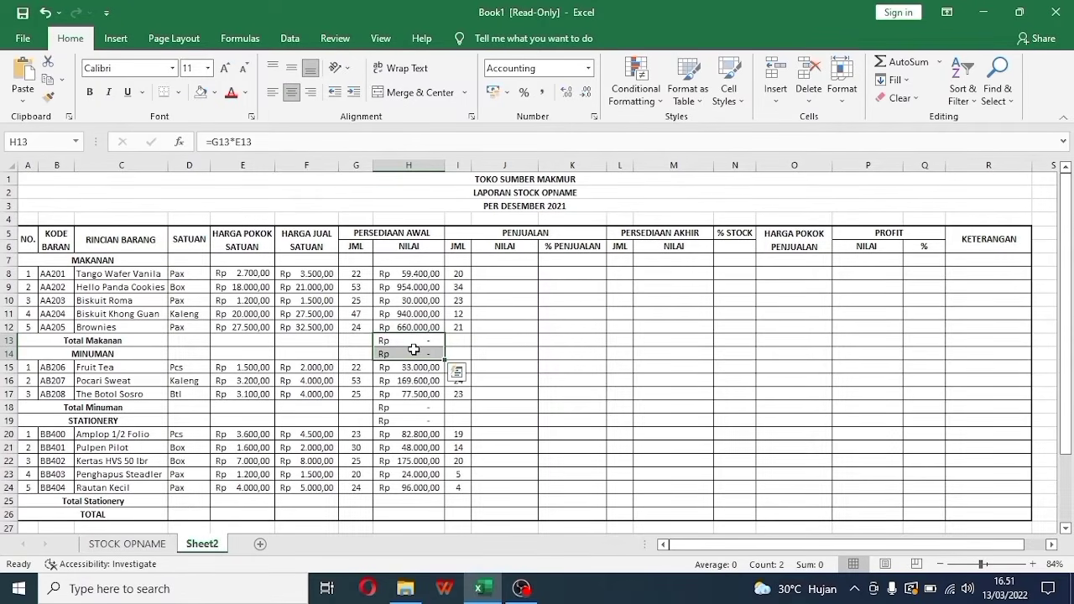
key(Delete)
drag(401, 407, 398, 419)
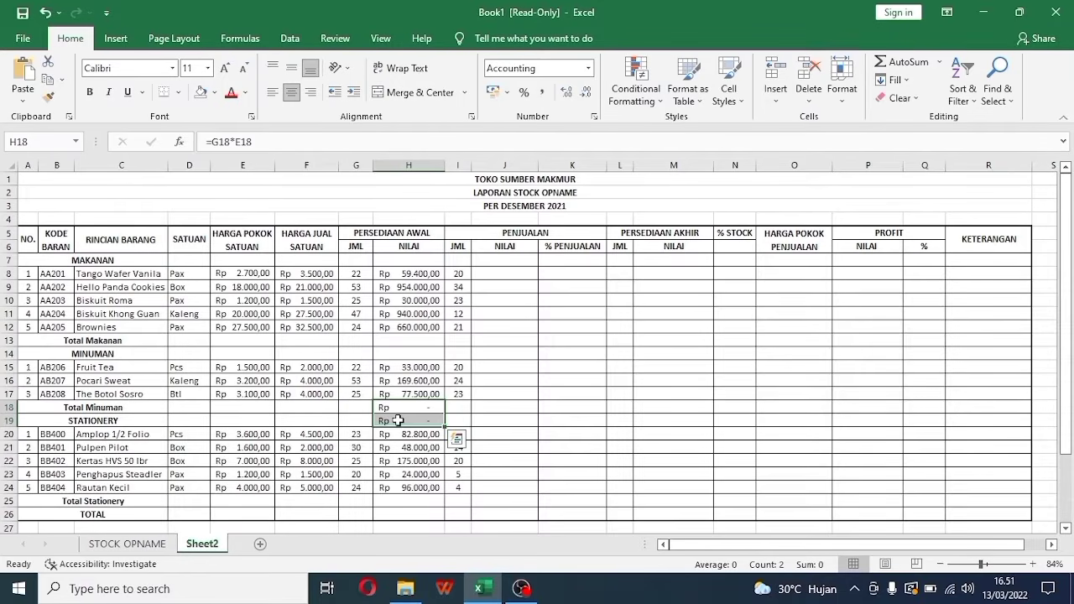
key(Delete)
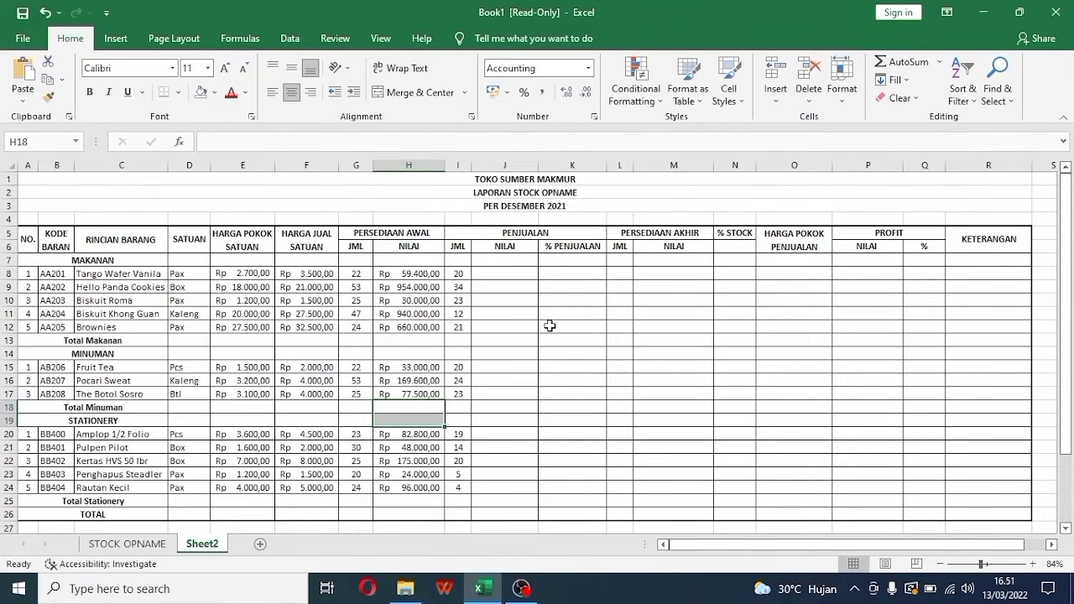
Calculate the Penjualan NILAI in J8 with =I8*F8 and fill the formula down to J24
click(517, 272)
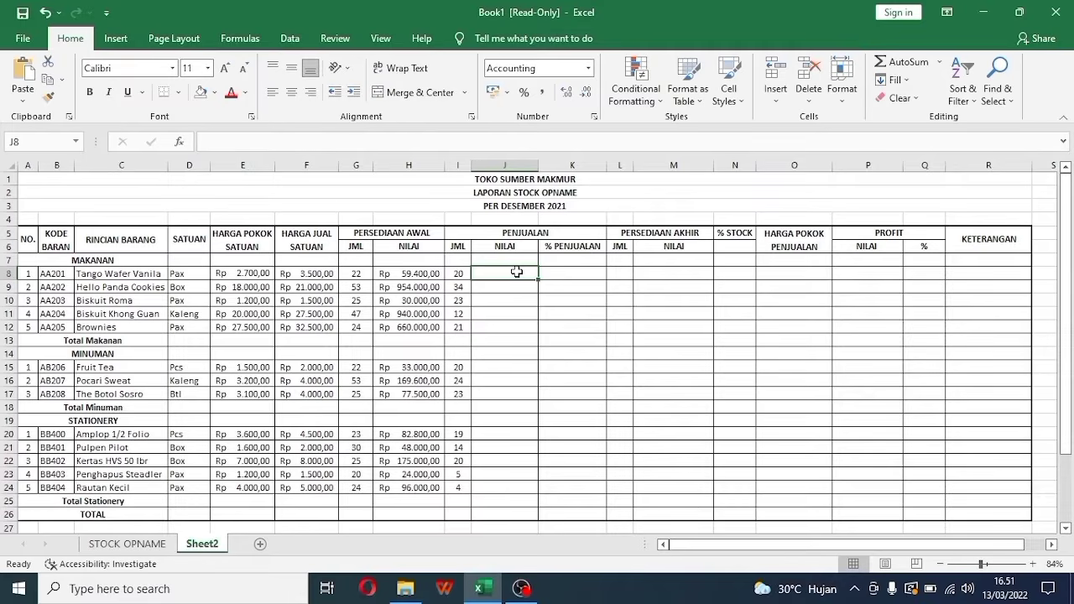
text(=)
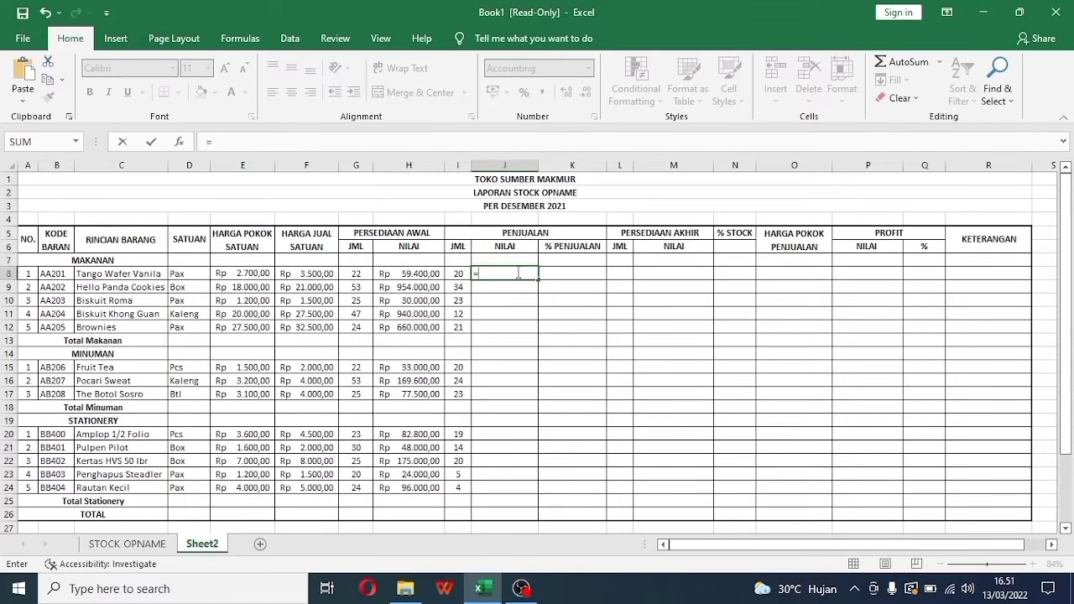
click(451, 273)
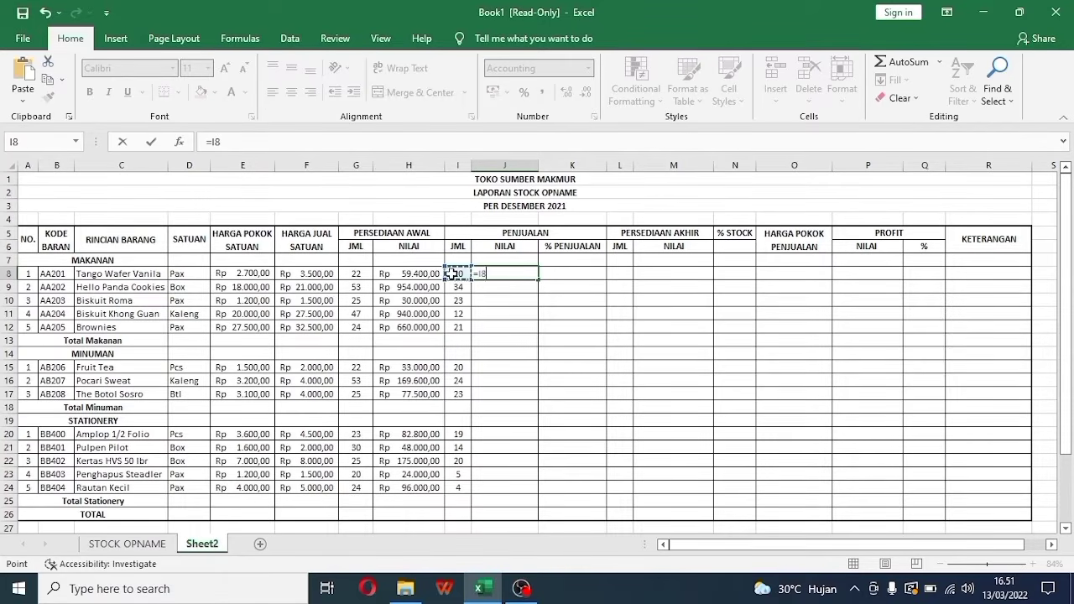
text(*)
click(324, 273)
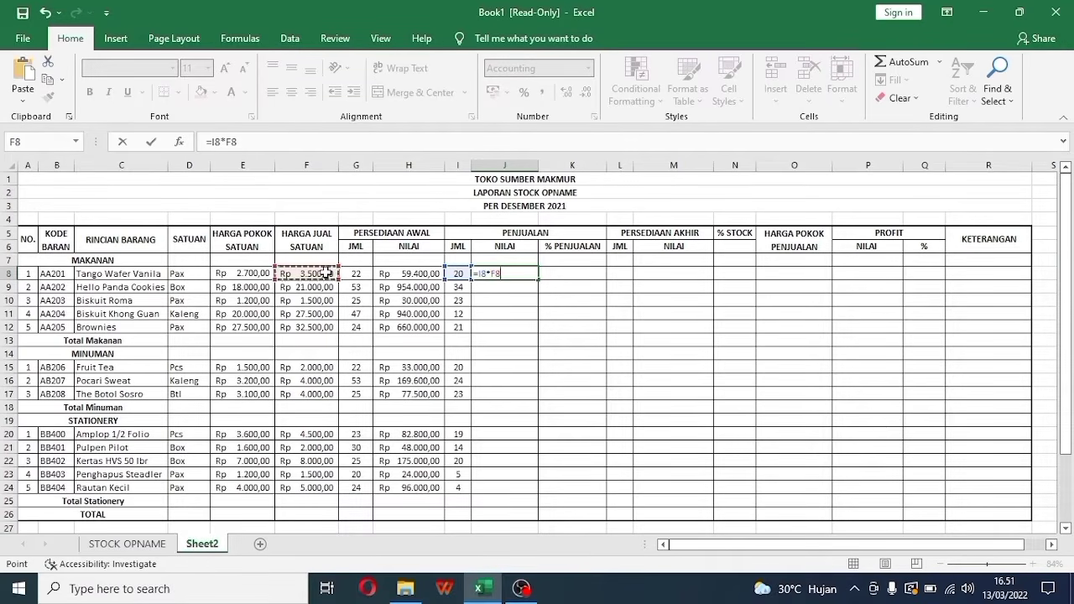
key(Return)
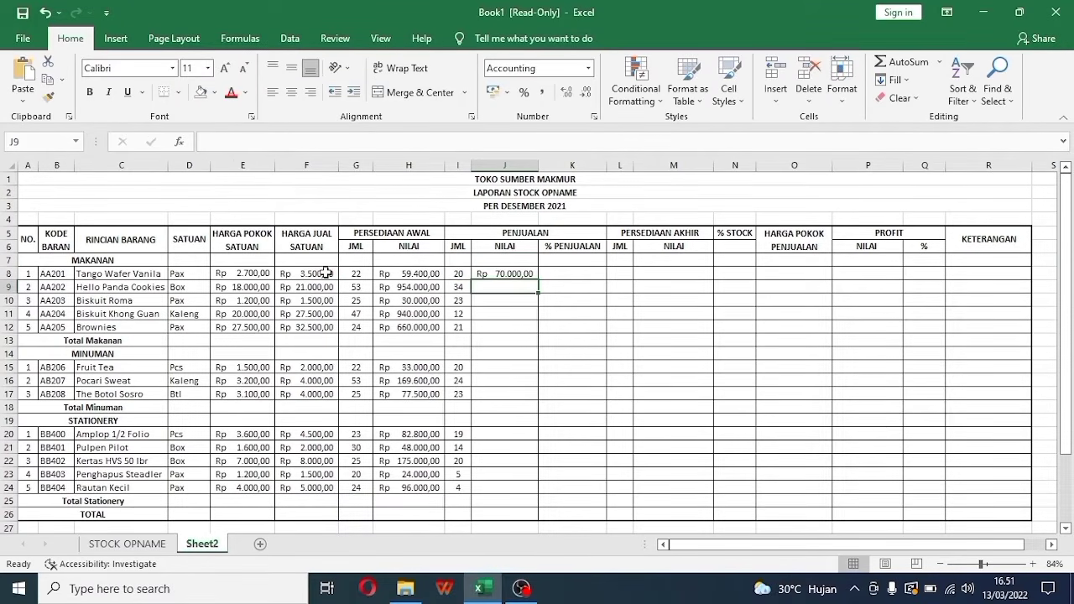
click(521, 274)
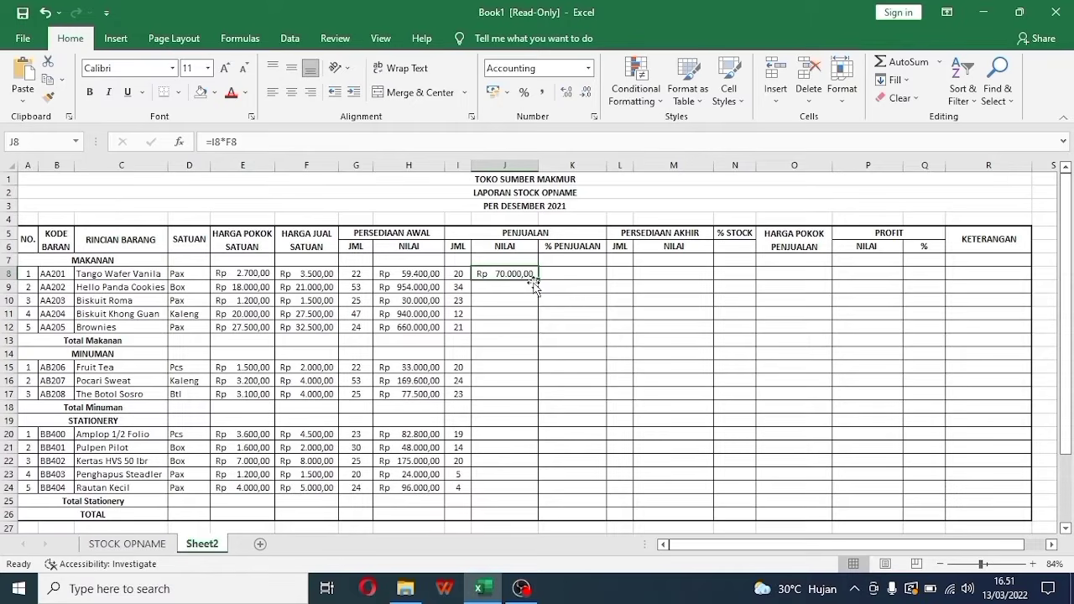
drag(537, 281, 512, 489)
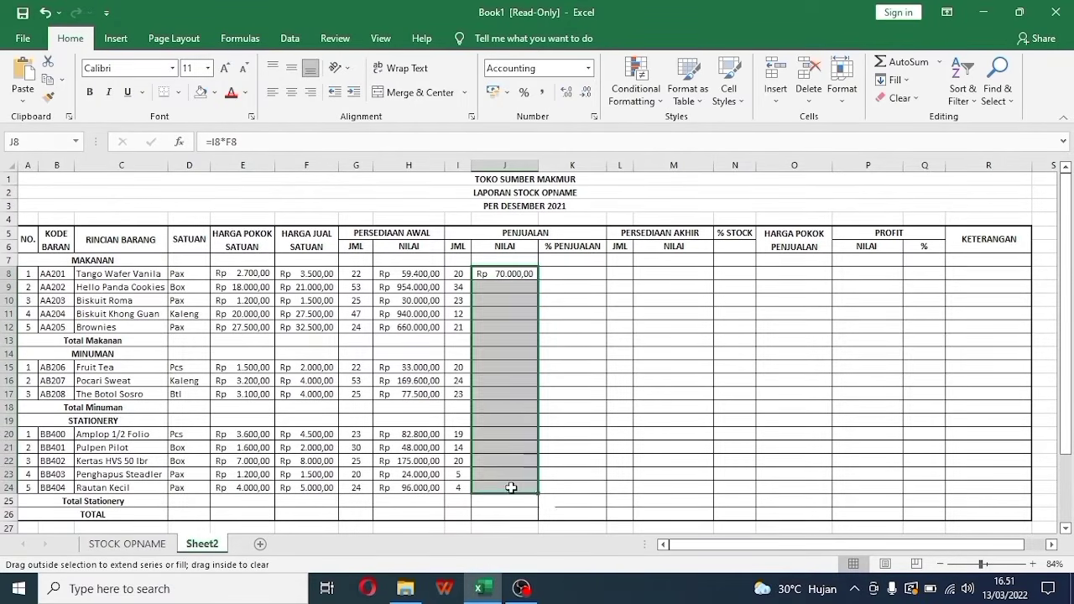
click(556, 348)
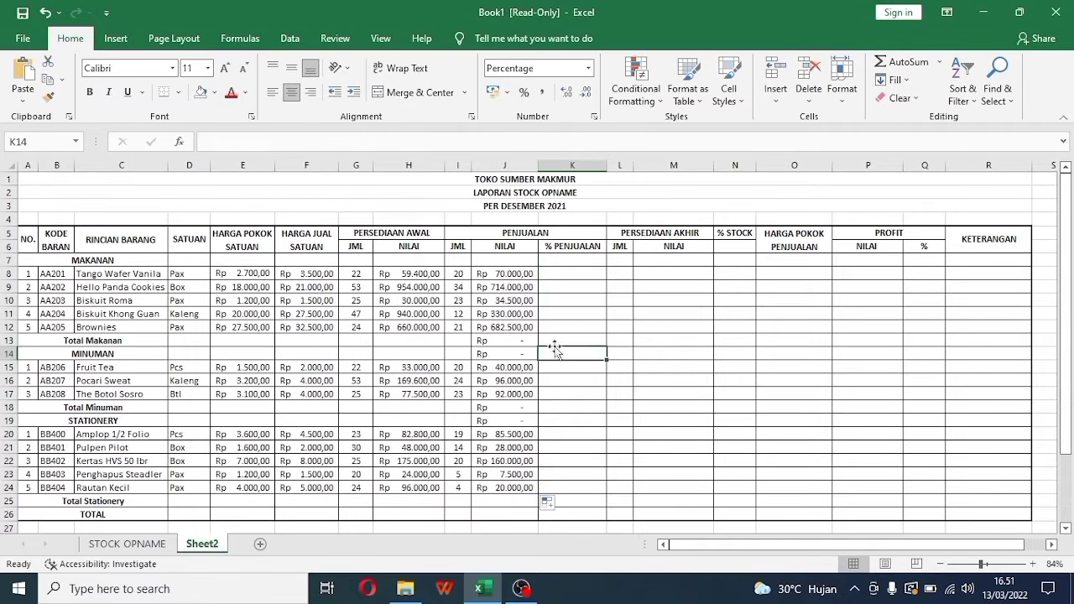
Clear the copied formulas from the total and category rows in J13:J14 and J18:J19
click(521, 344)
drag(521, 344, 521, 354)
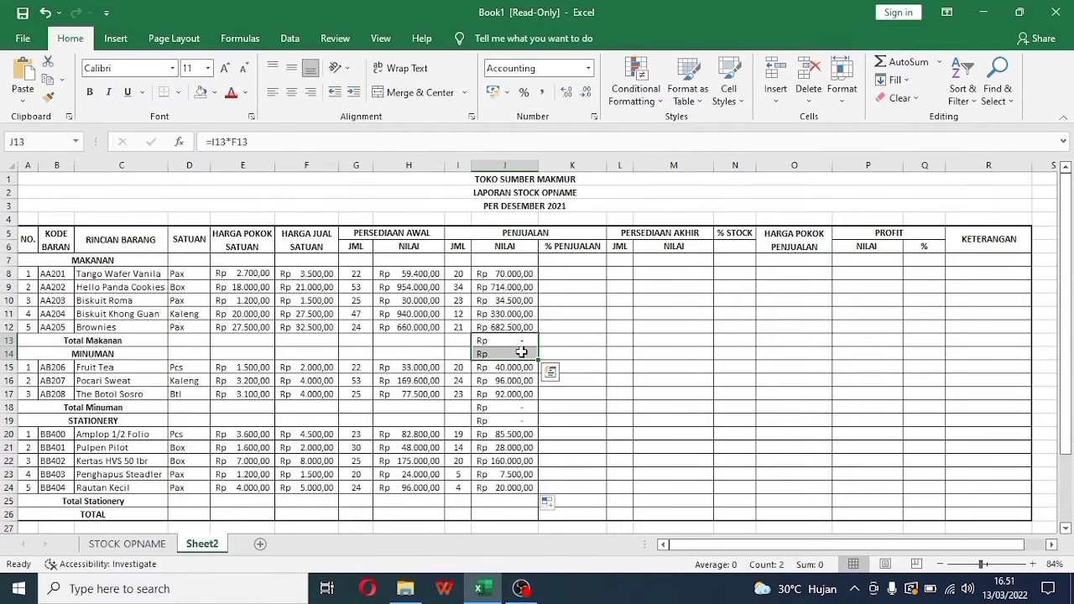
key(Delete)
drag(498, 408, 499, 415)
key(Delete)
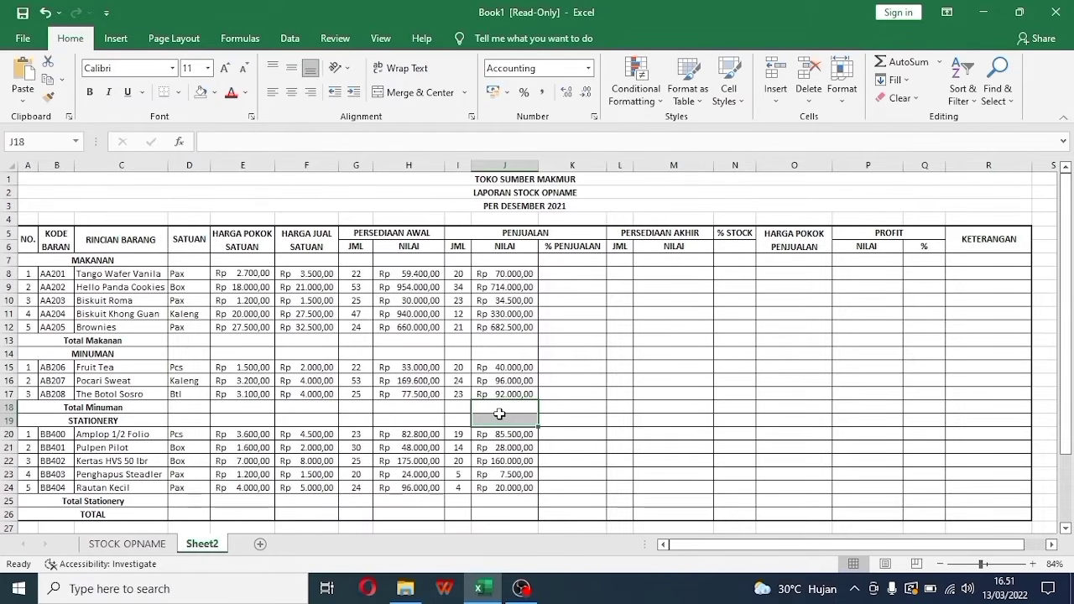
Calculate the % PENJUALAN in K8 with =I8/G8 and fill the formula down to K24
click(585, 281)
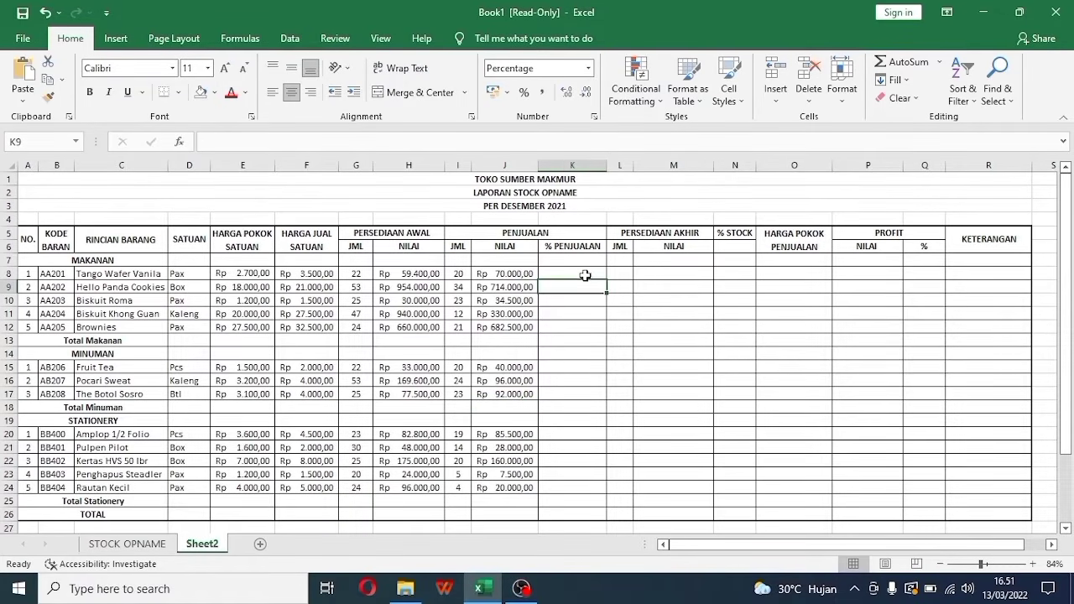
click(585, 273)
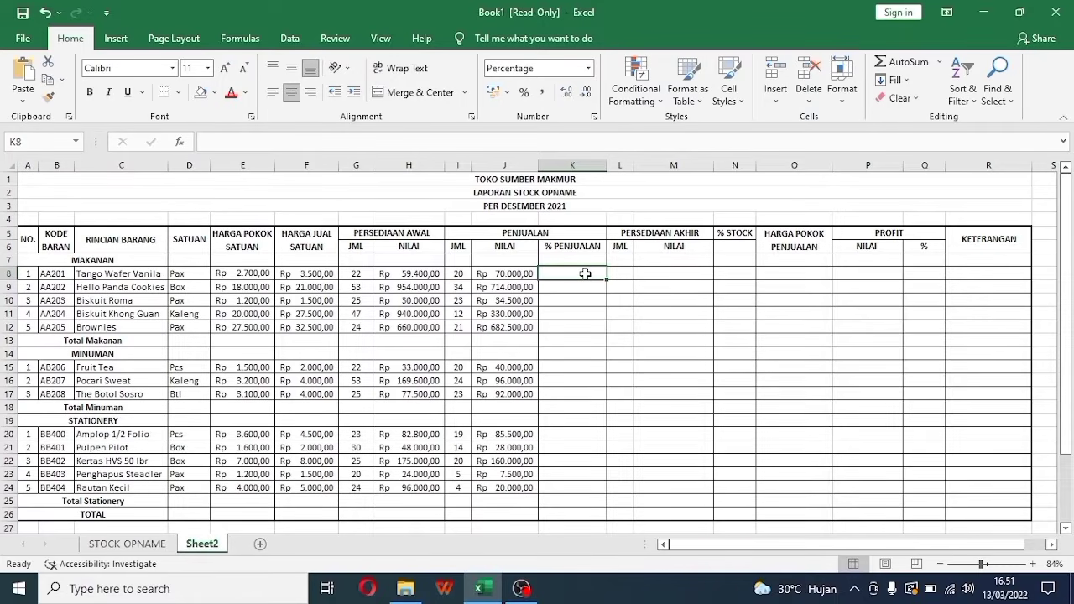
text(=)
click(465, 274)
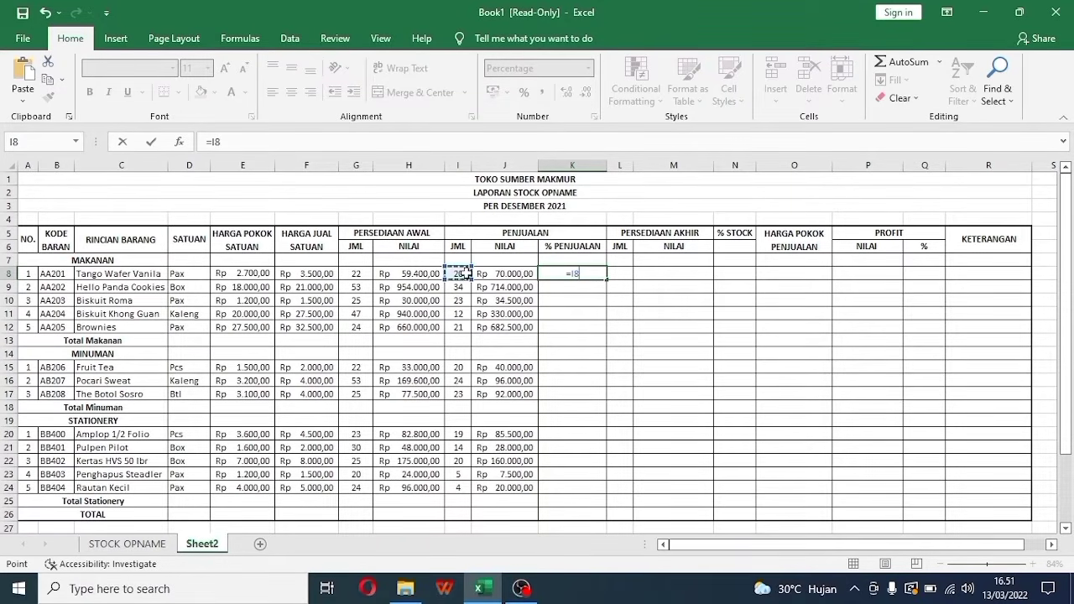
text(/)
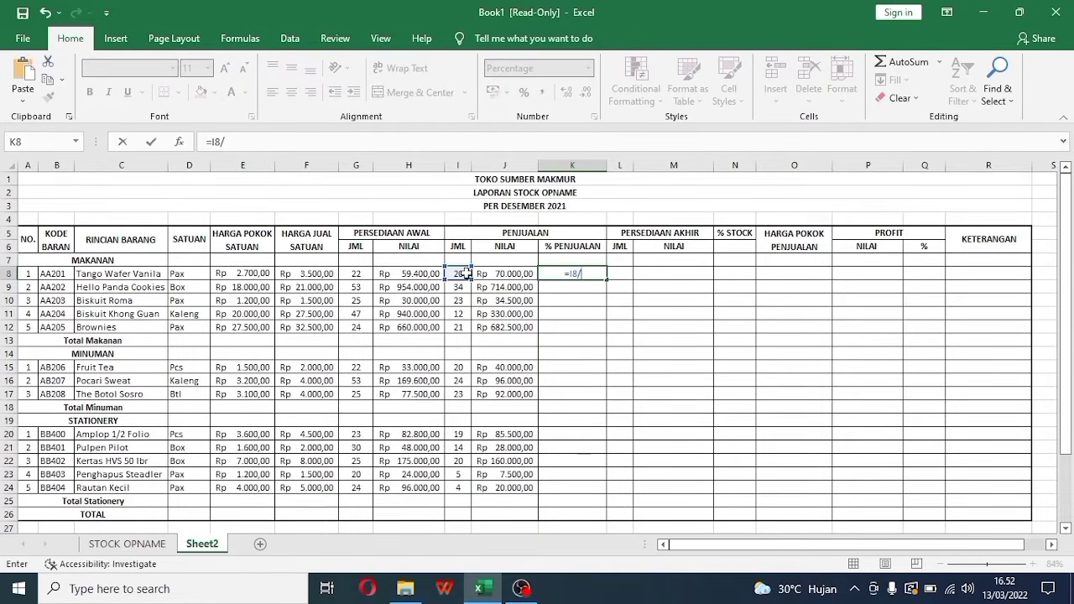
click(359, 274)
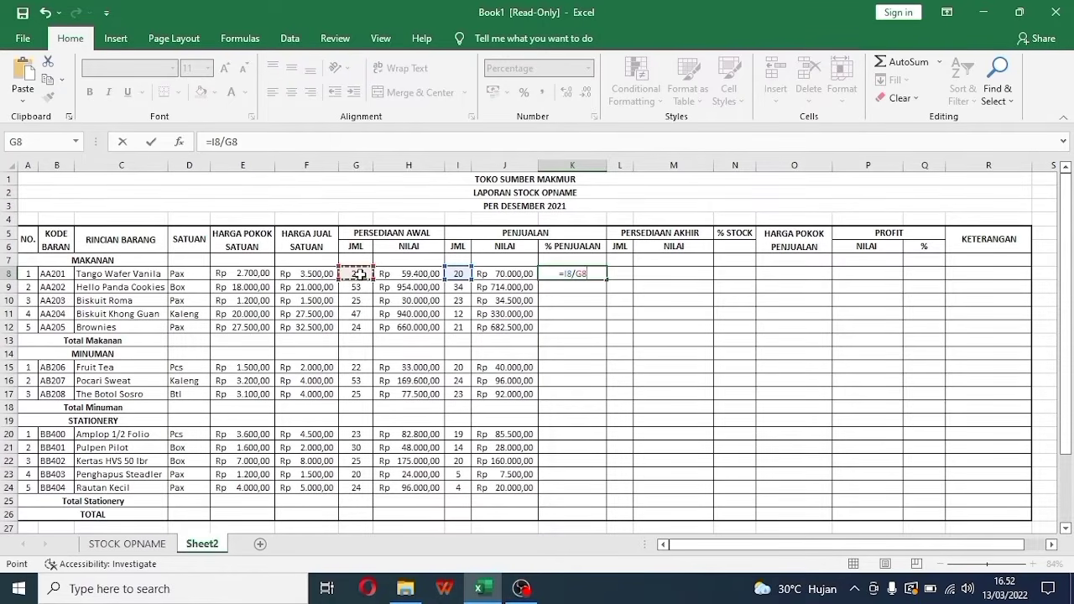
key(Return)
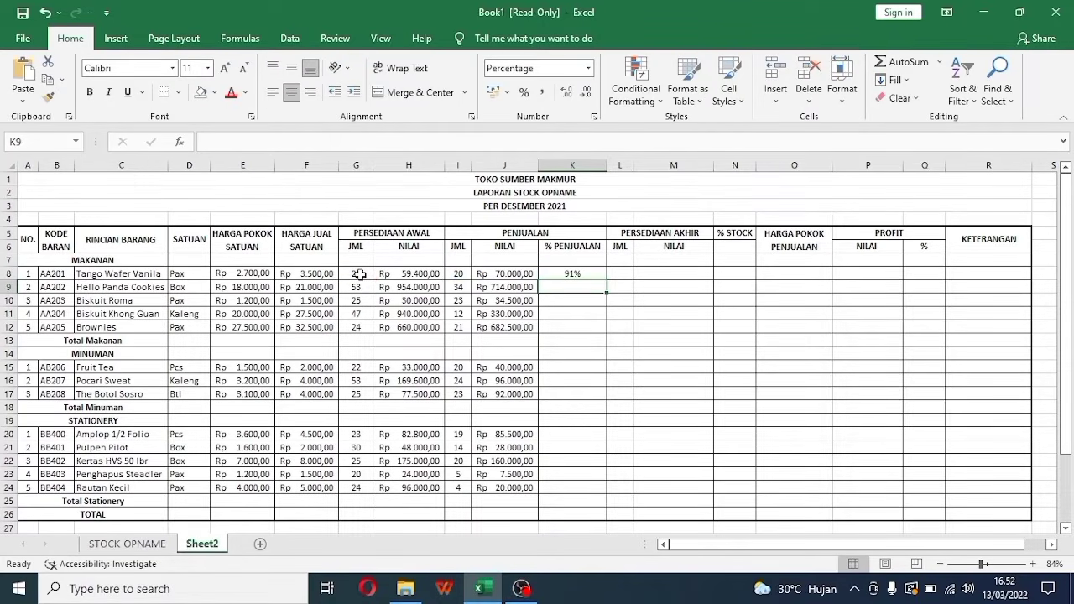
click(576, 272)
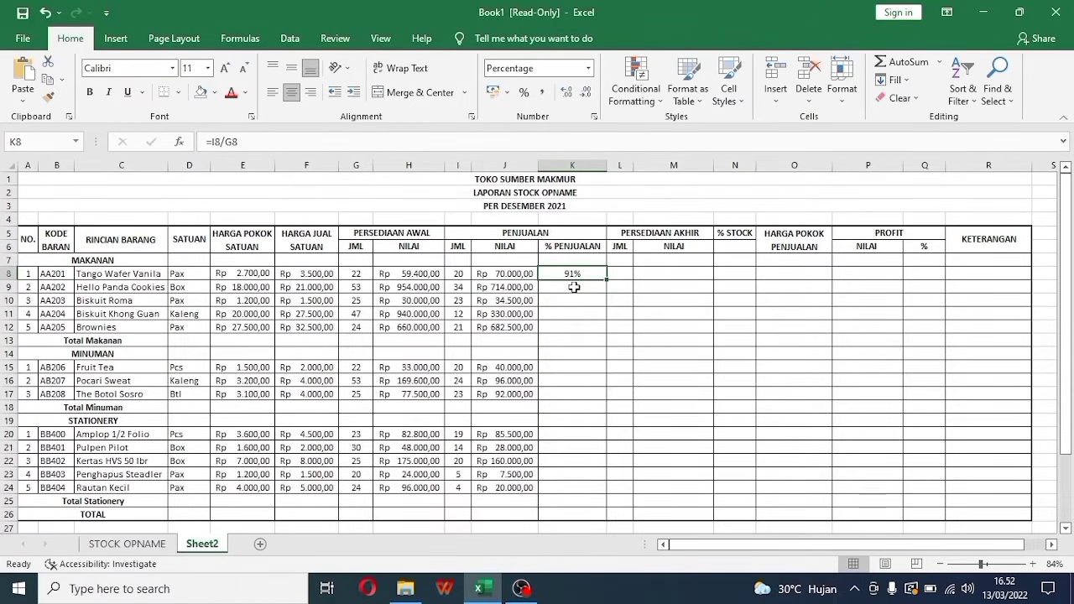
drag(605, 281, 579, 493)
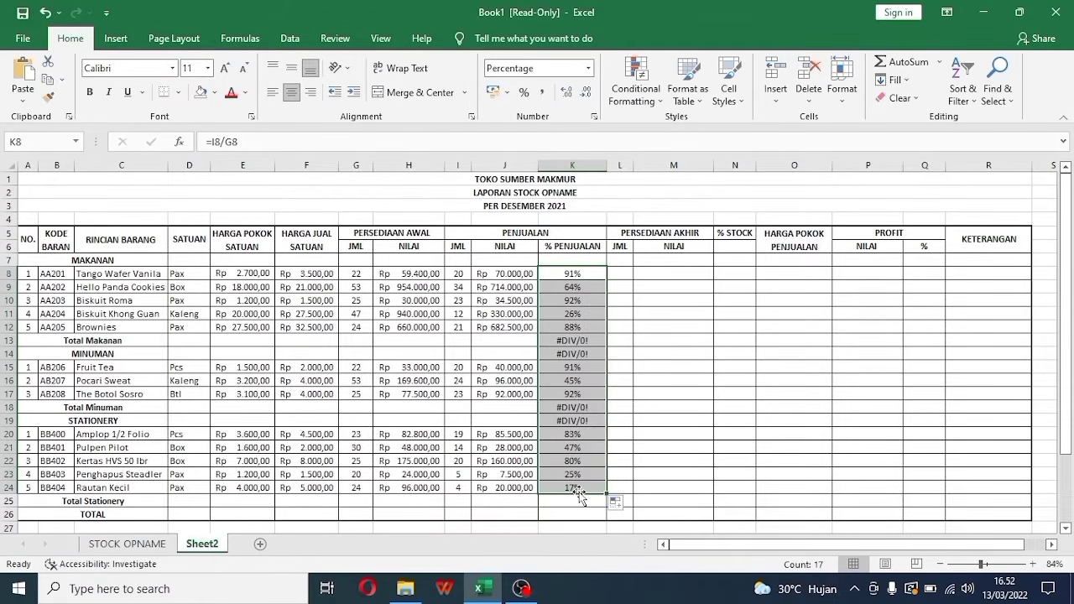
click(640, 434)
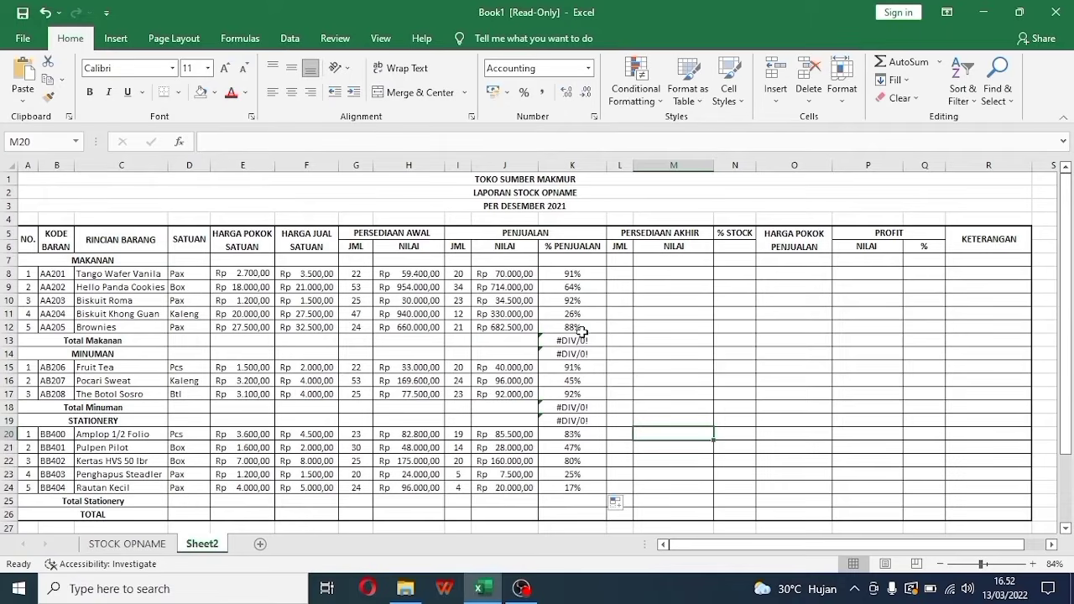
Clear the copied formulas from the total and category rows in K13:K14 and K18:K19
drag(579, 341, 581, 354)
key(Delete)
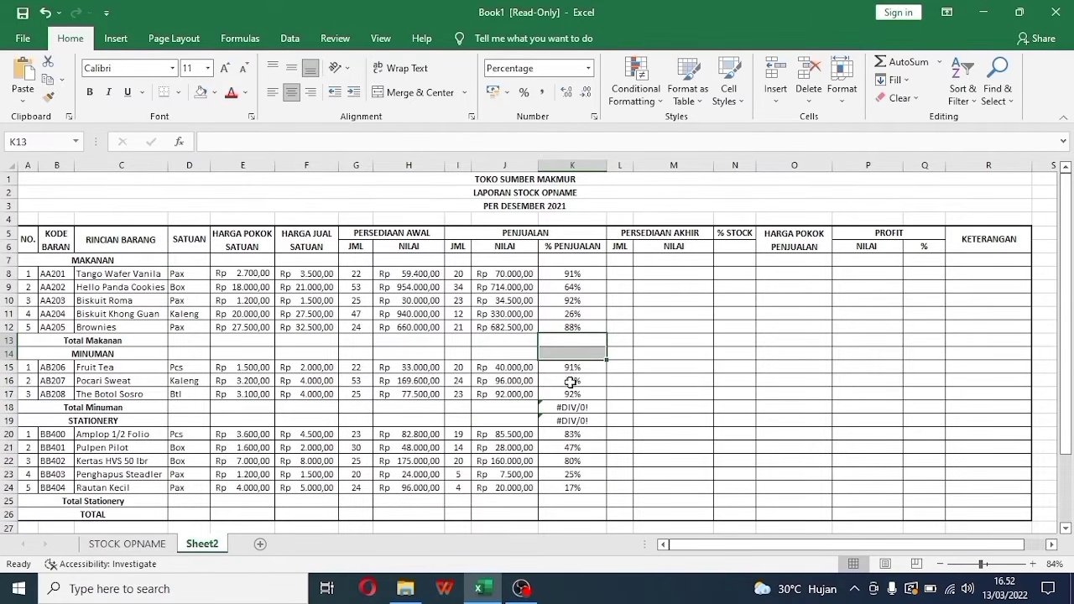
click(560, 406)
drag(561, 406, 561, 418)
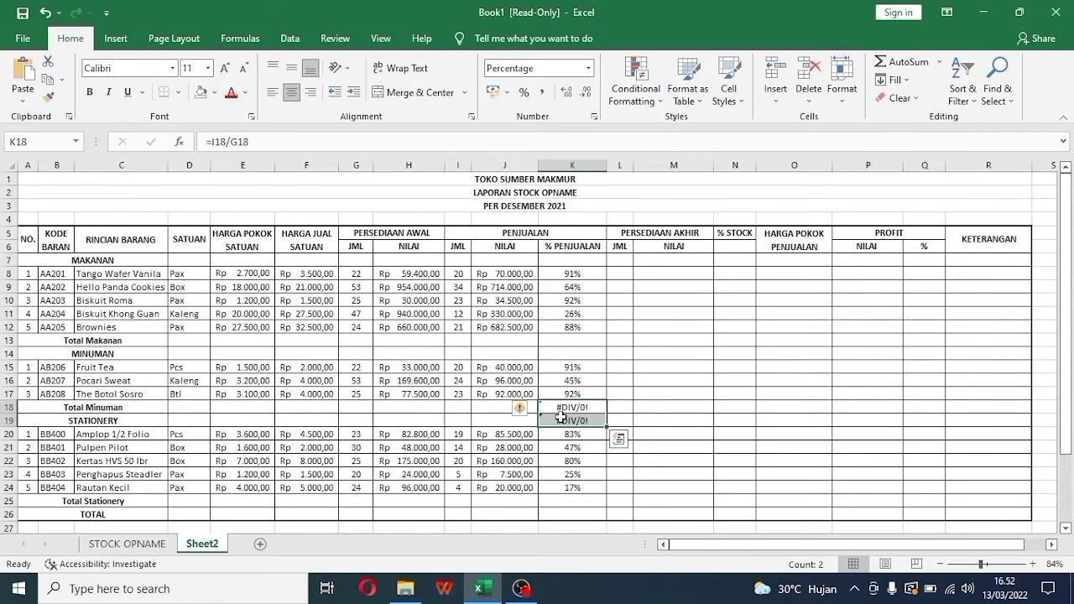
key(Delete)
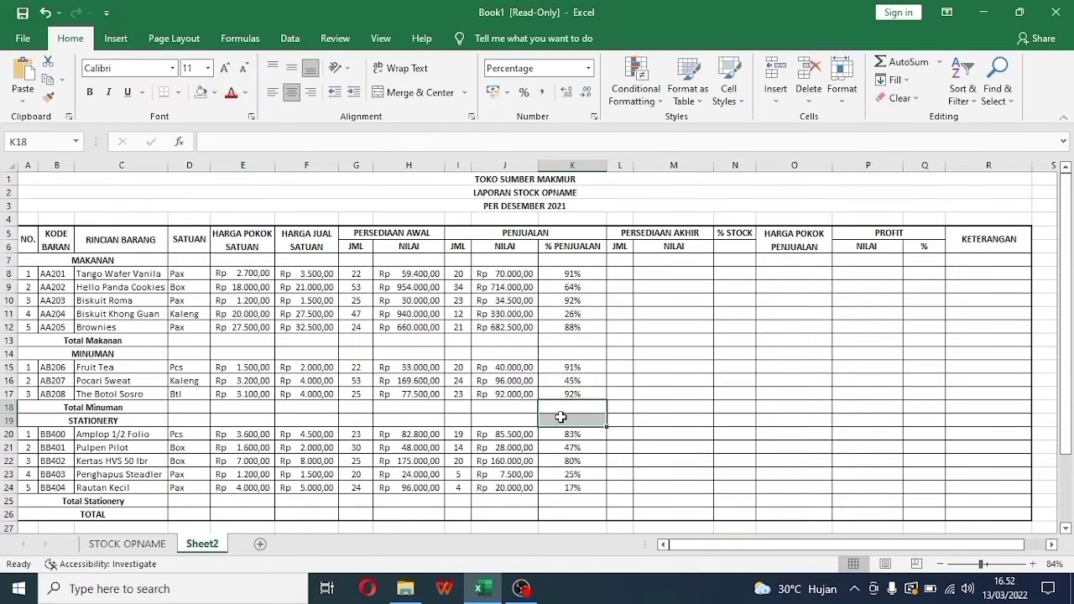
Calculate the Persediaan Akhir JML in L8 with =G8-I8 and fill the formula down to L24
click(628, 276)
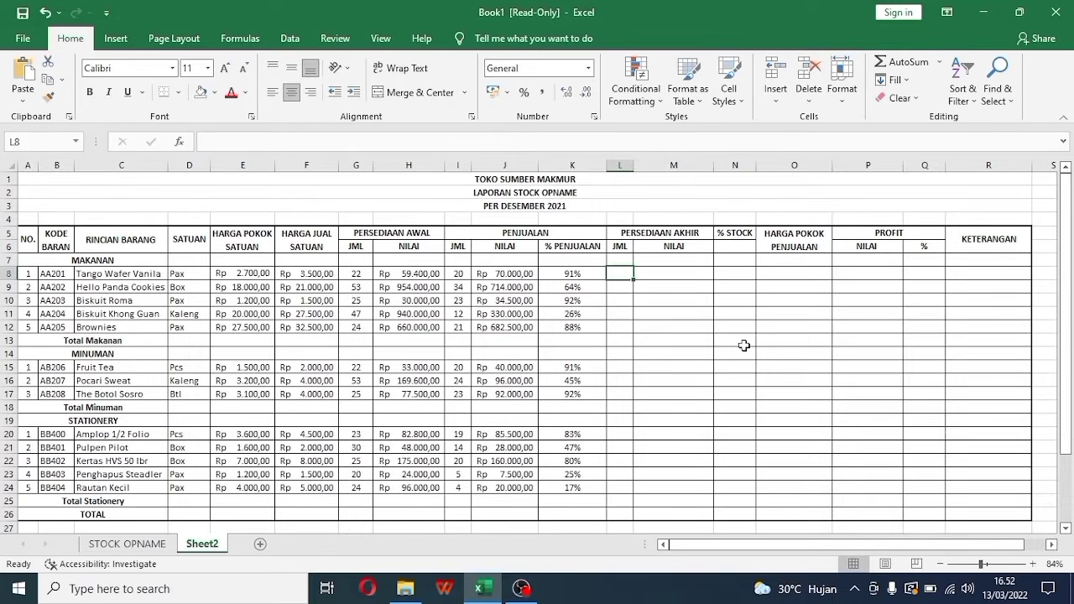
text(=)
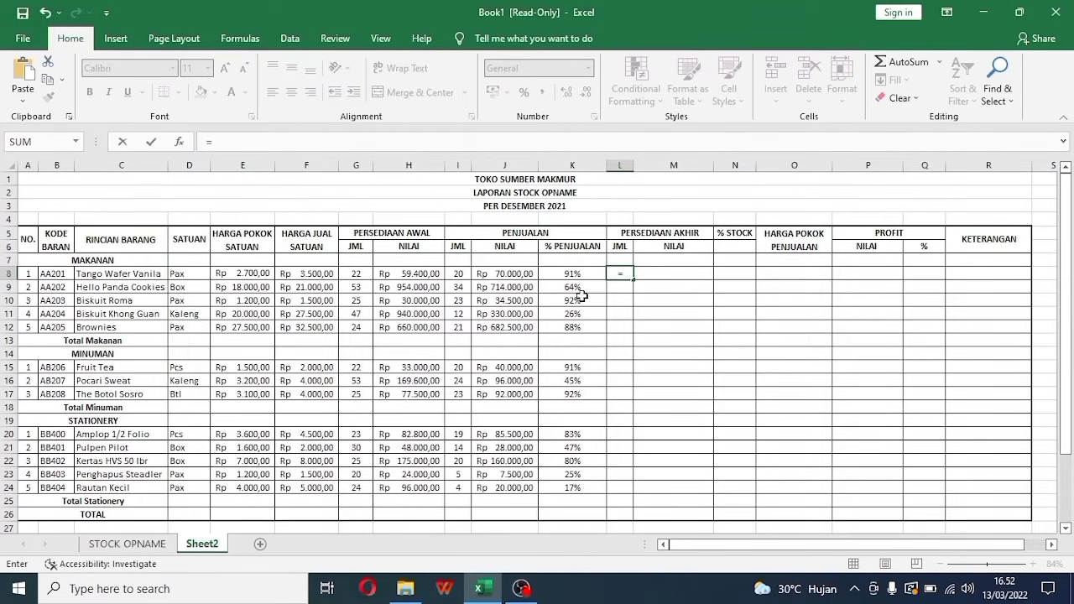
click(357, 274)
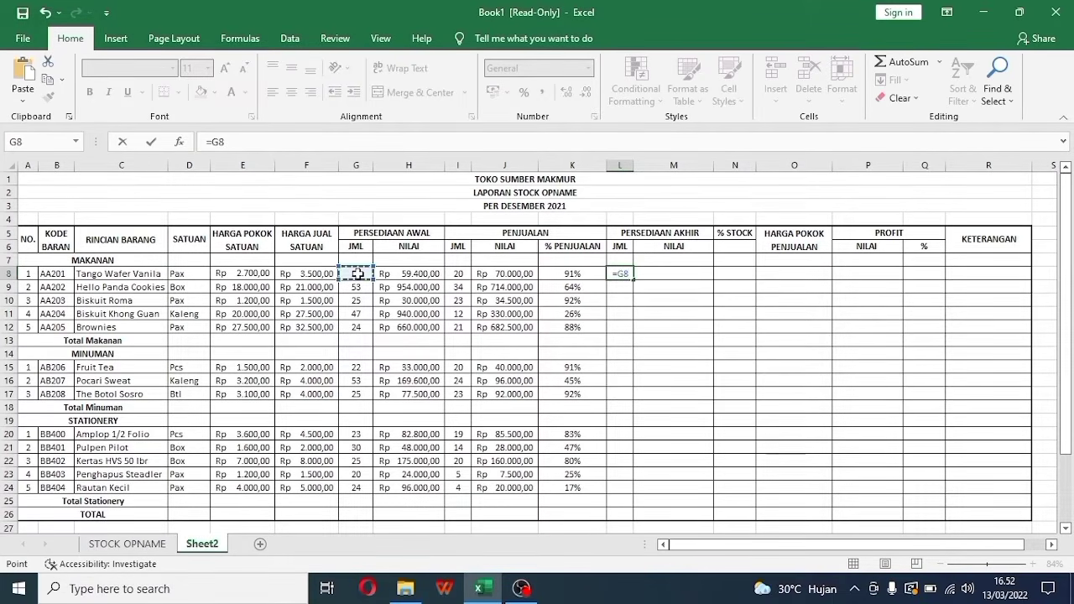
text(-)
click(455, 277)
key(Return)
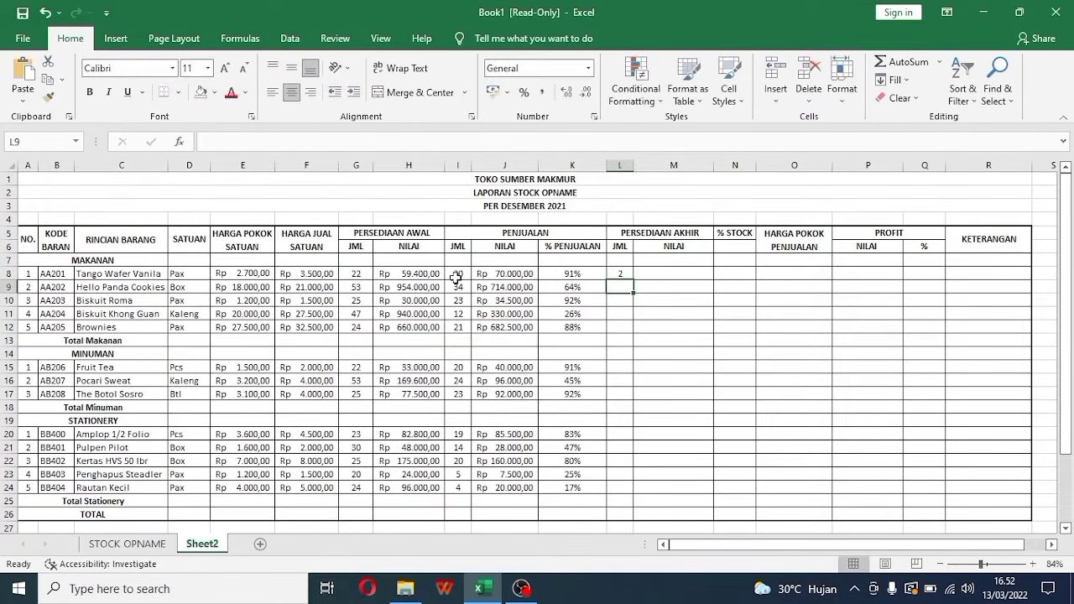
click(629, 270)
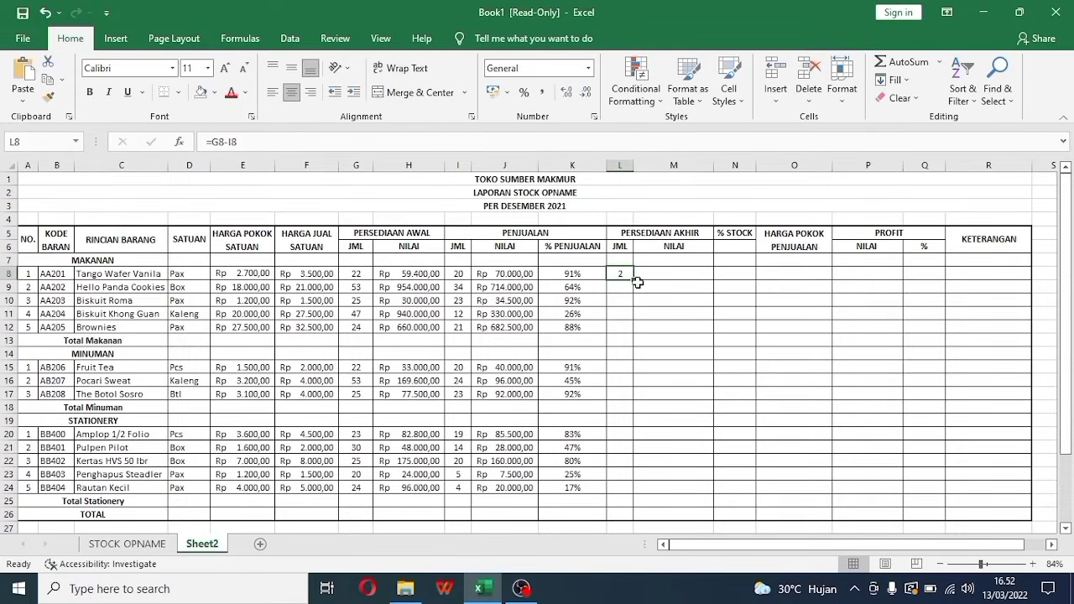
drag(636, 281, 617, 491)
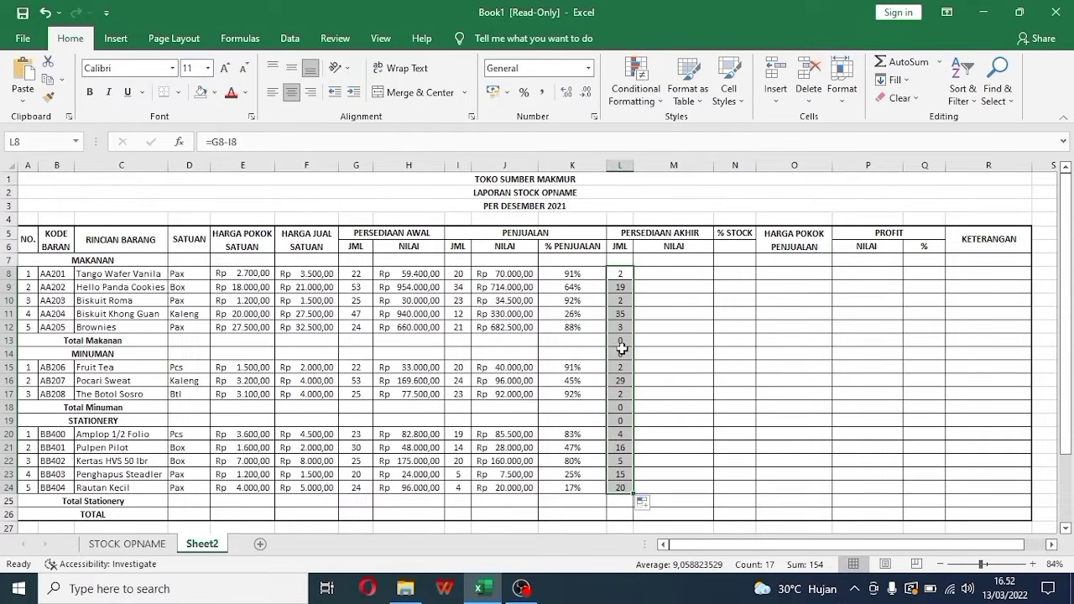
Clear the copied formulas from the total and category rows in L13:L14 and L18:L19
drag(622, 344, 624, 356)
key(Delete)
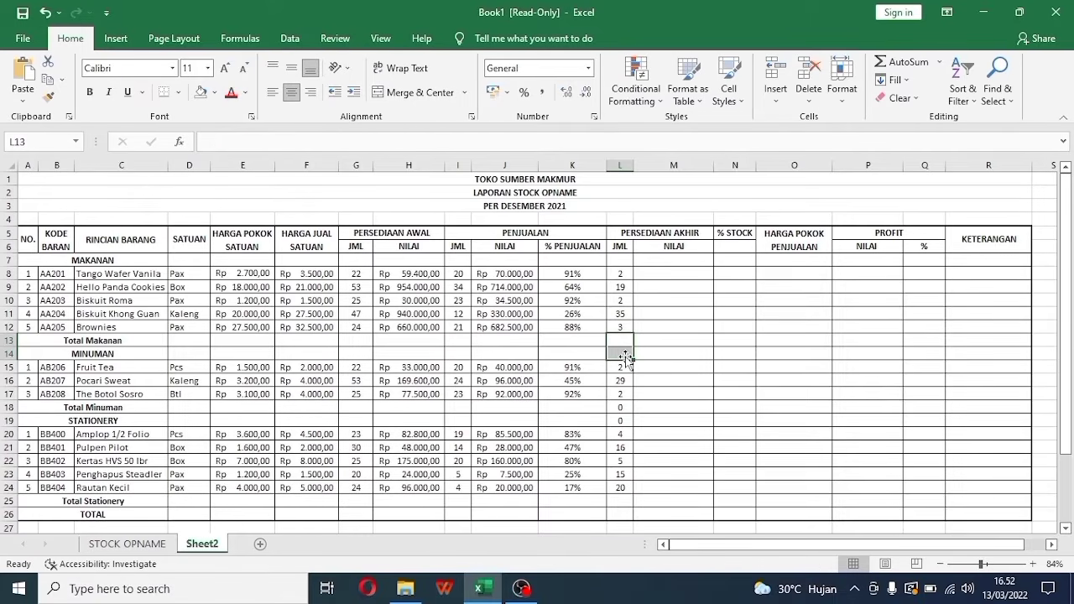
drag(625, 405, 625, 420)
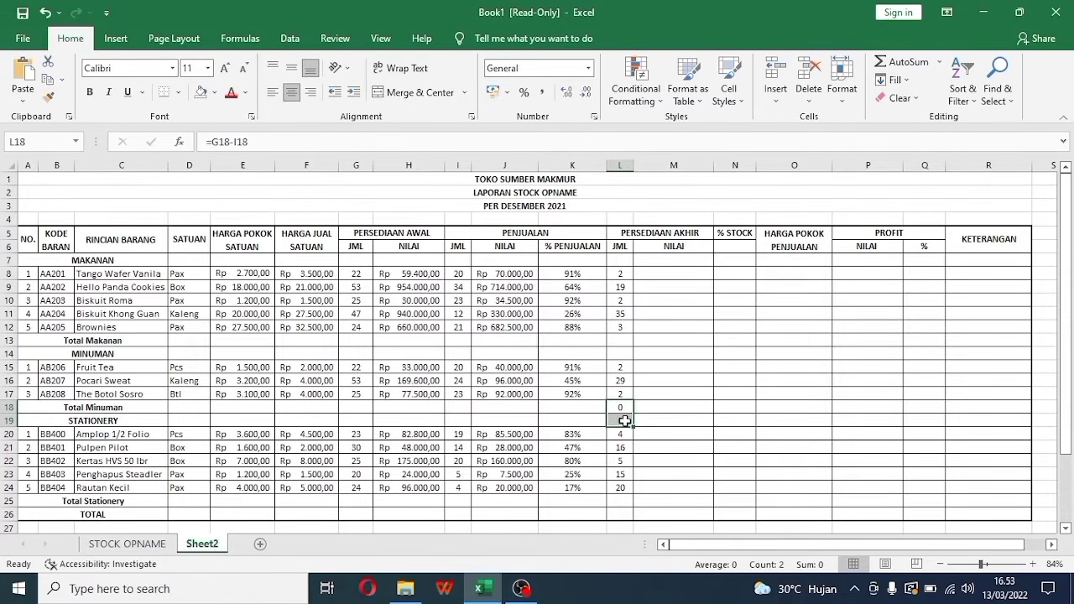
key(Delete)
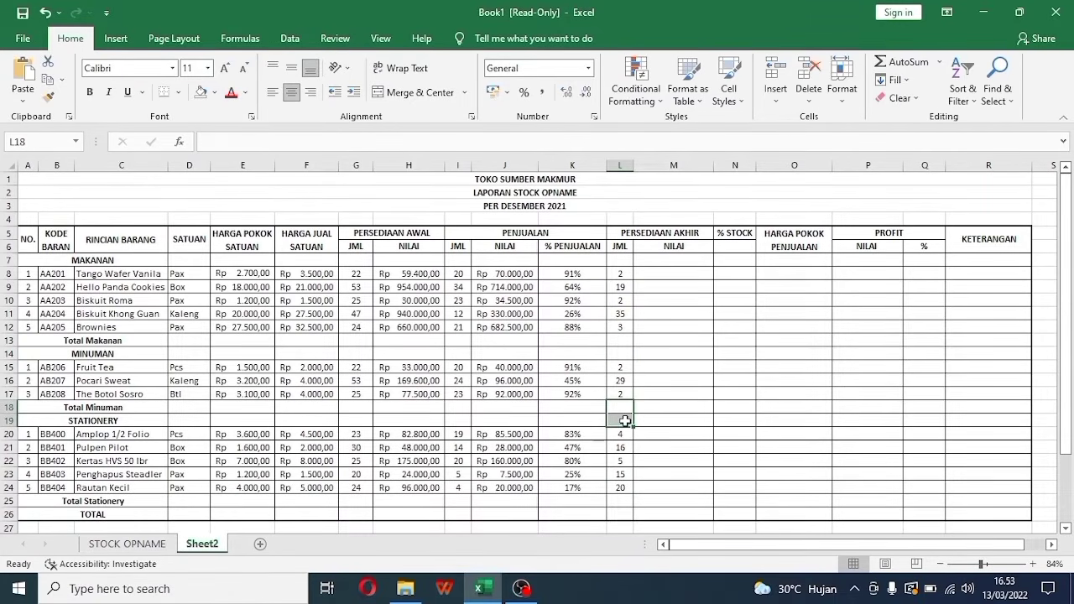
Calculate the Persediaan Akhir NILAI in M8 with =L8*E8 and fill the formula down to M24
click(671, 277)
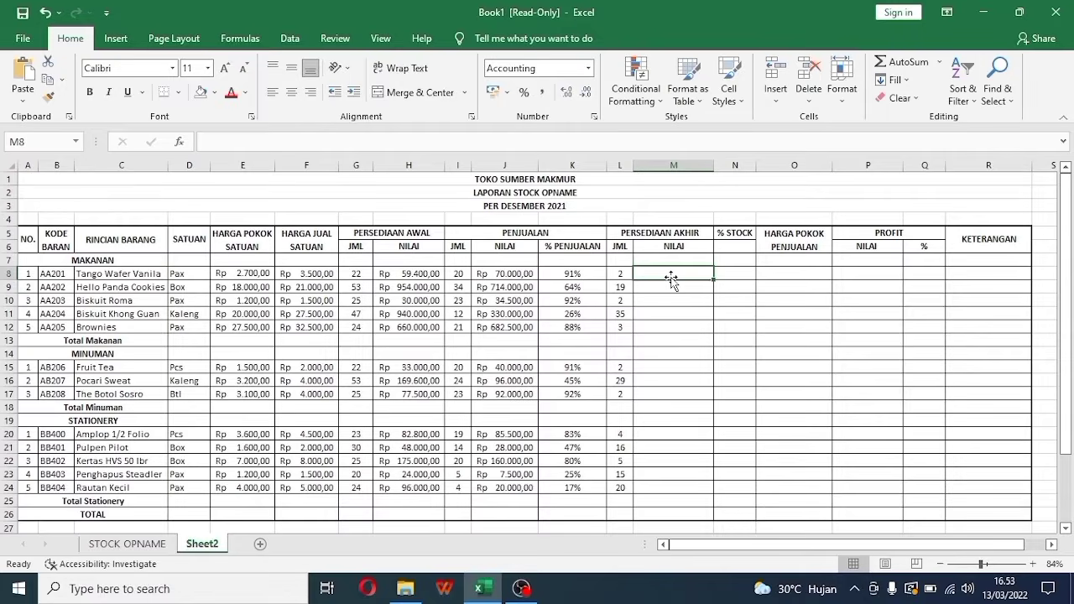
text(=)
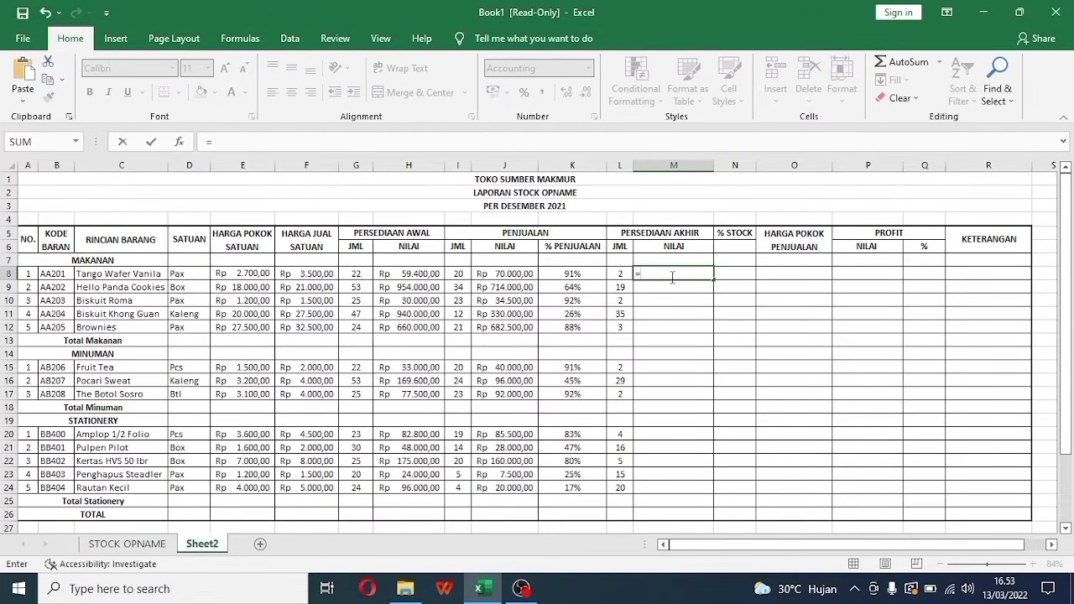
click(621, 273)
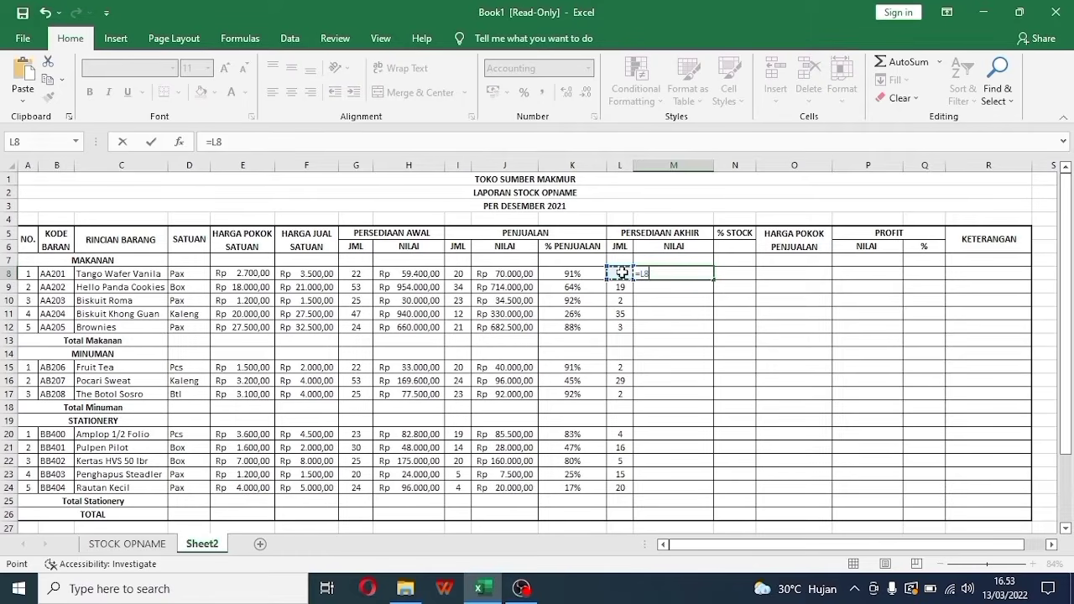
text(*)
click(257, 273)
key(Return)
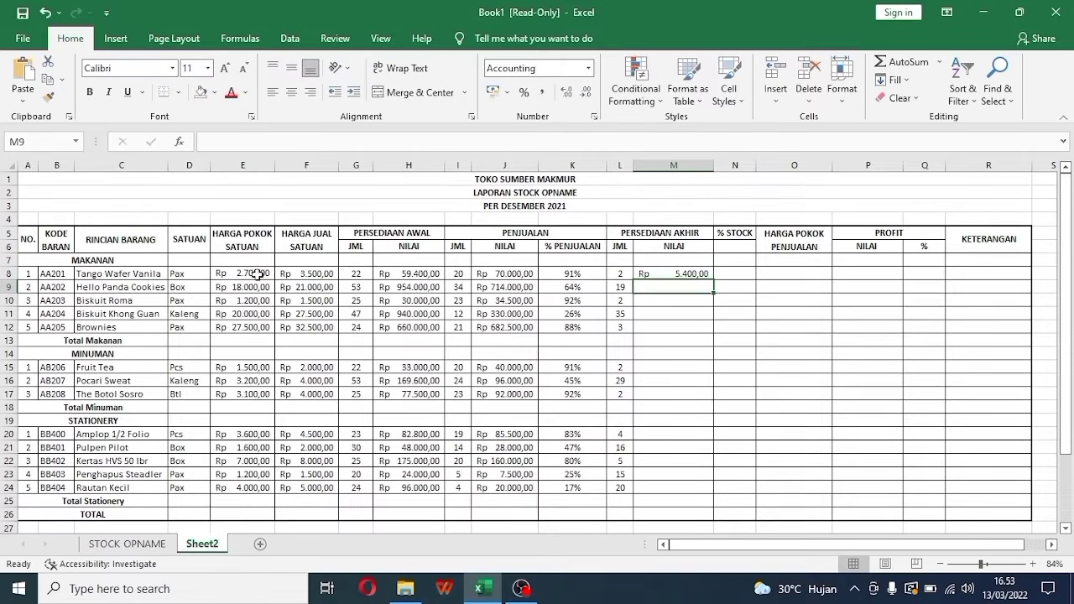
click(664, 275)
drag(713, 292, 687, 486)
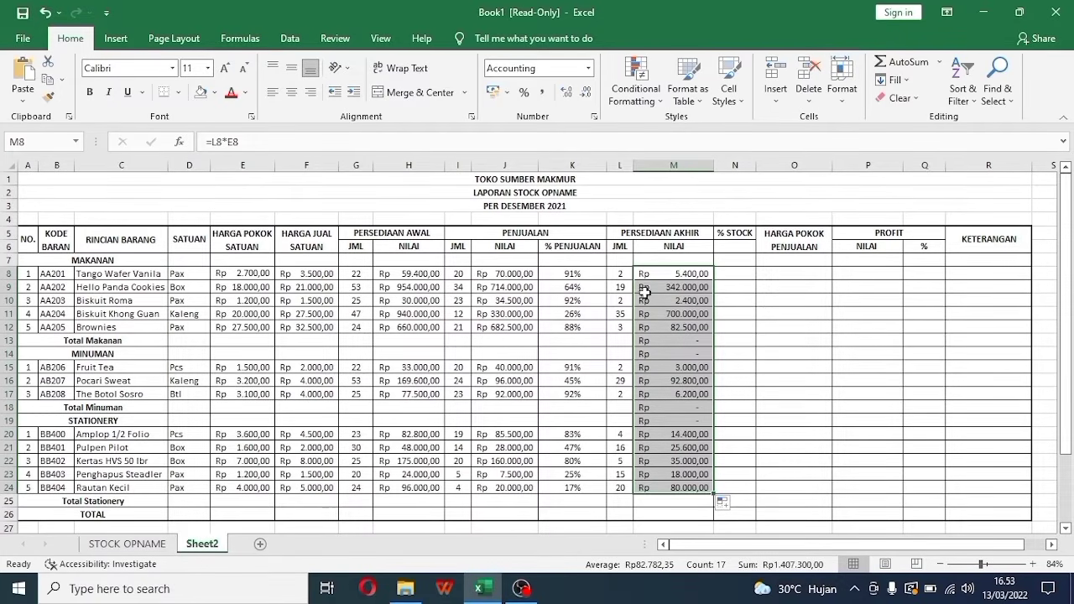
Clear the copied formulas from the total and category rows in M13:M14 and M18:M19
click(769, 279)
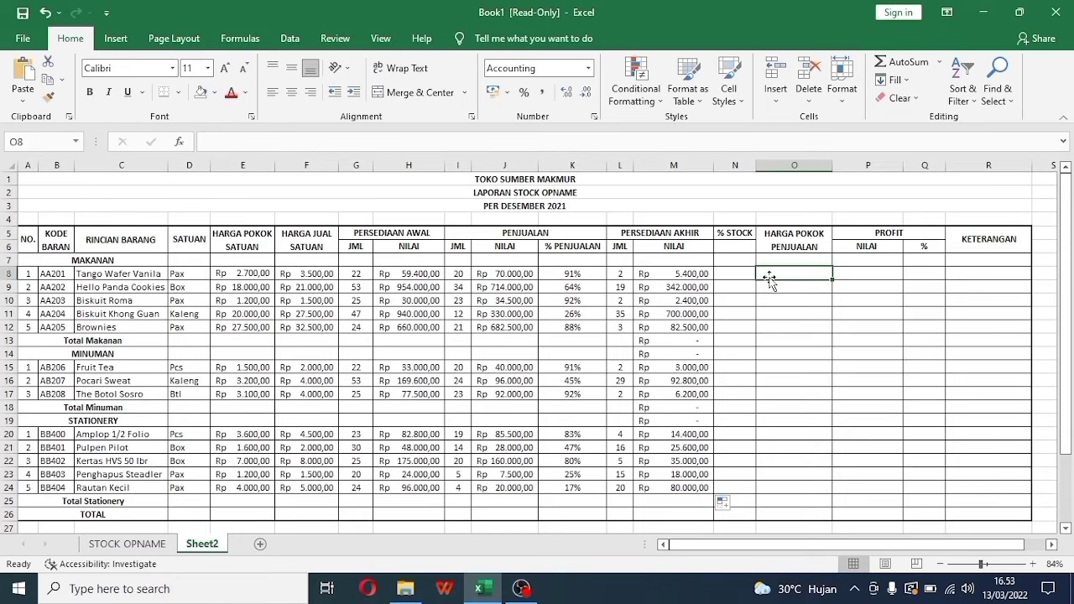
click(684, 341)
drag(684, 341, 684, 359)
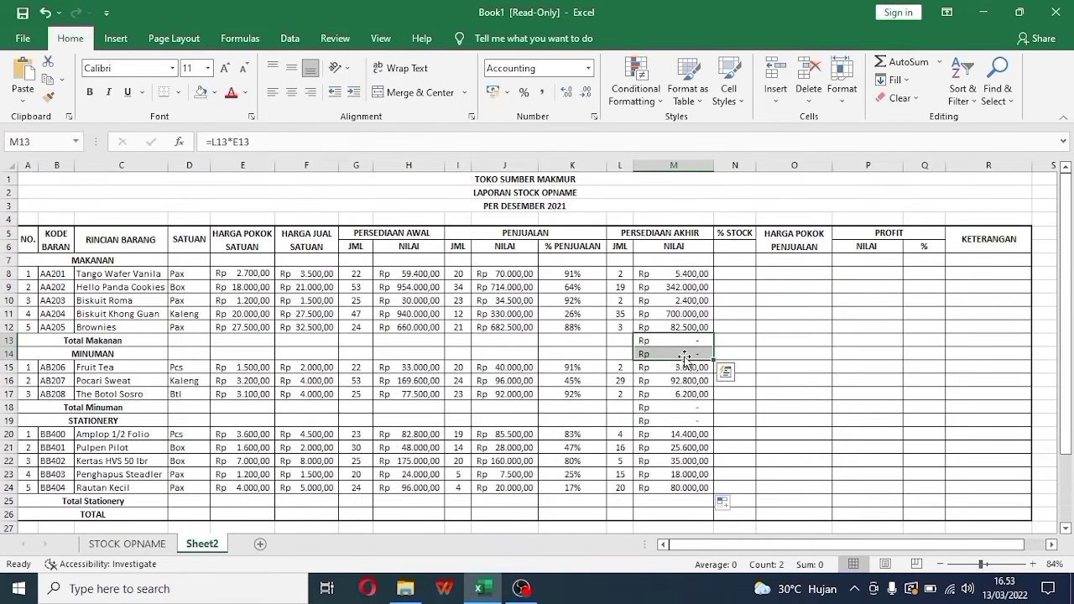
key(Delete)
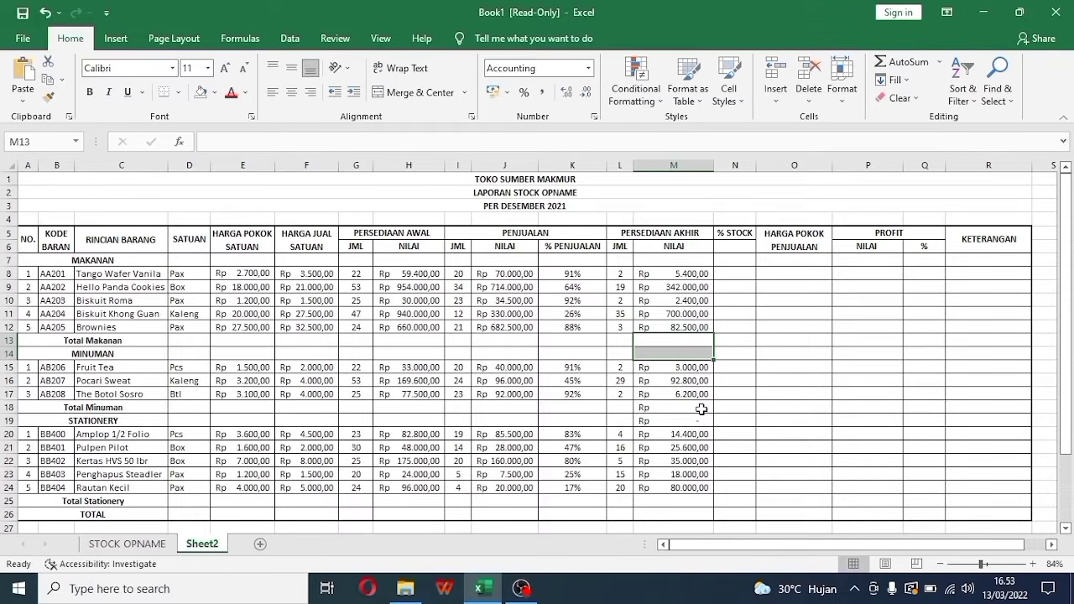
drag(701, 407, 701, 420)
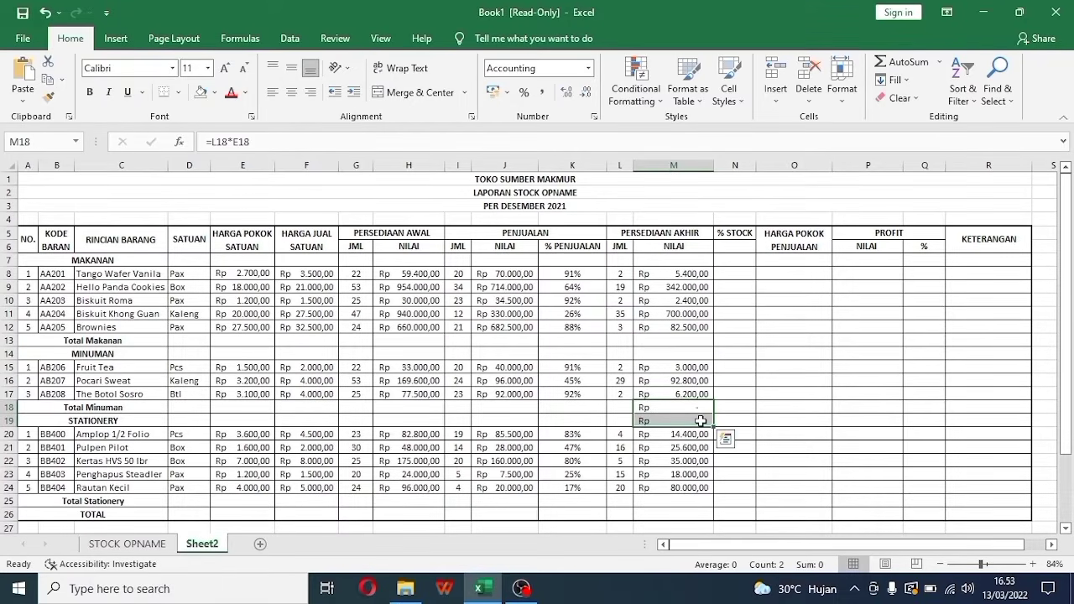
key(Delete)
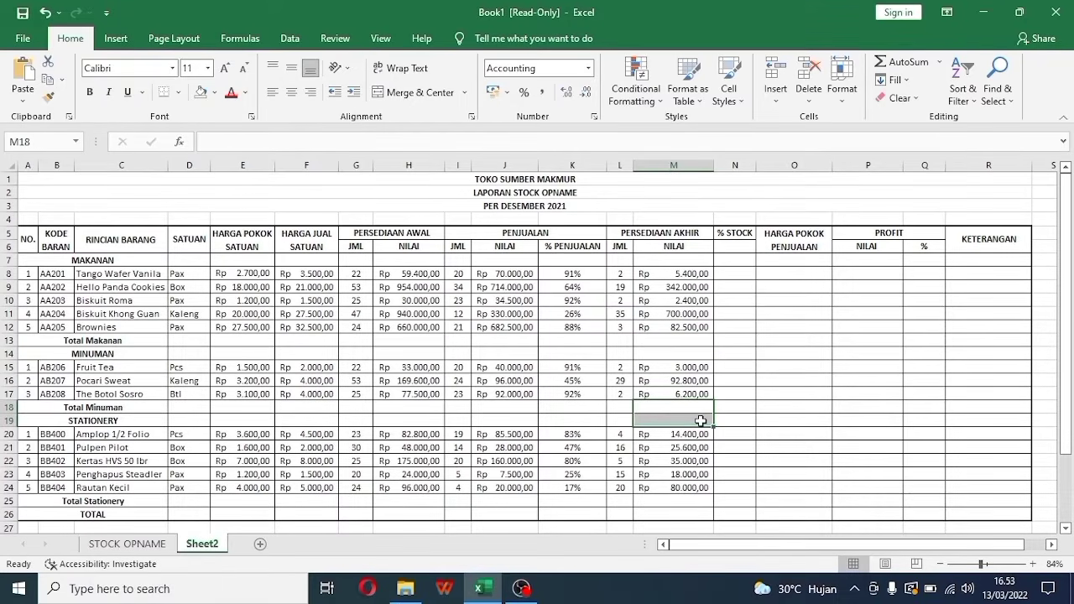
Calculate the % STOCK in N8 with =L8/G8 and fill the formula down to N24
click(743, 276)
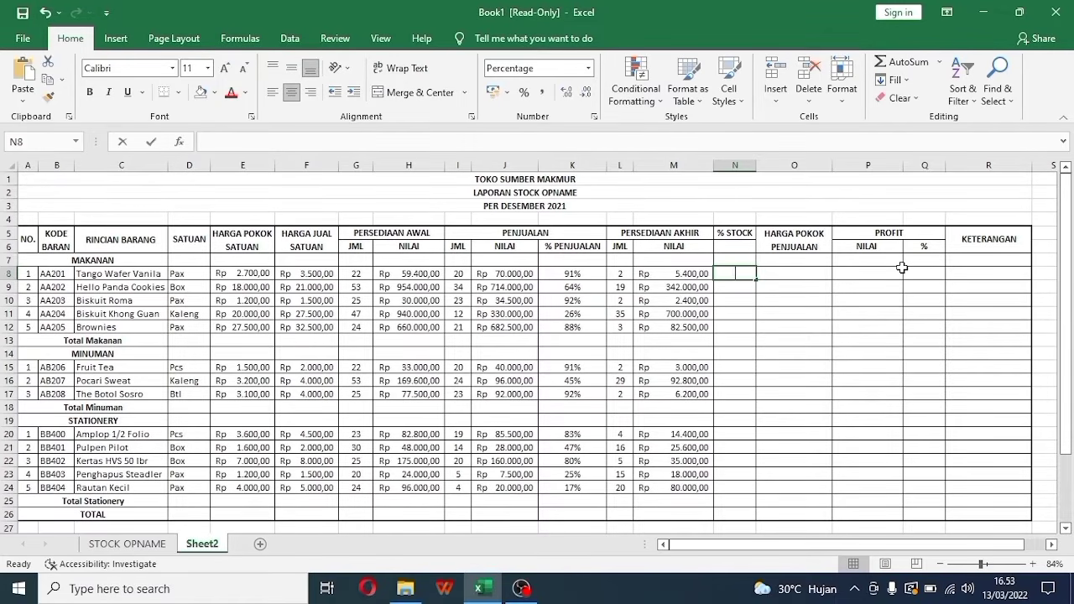
text(=)
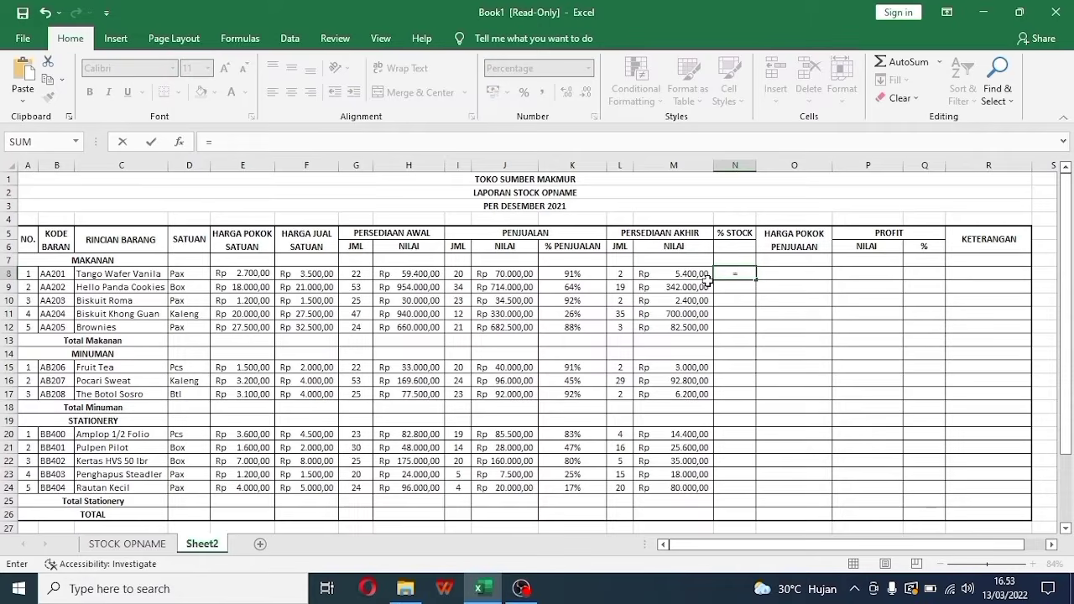
click(622, 274)
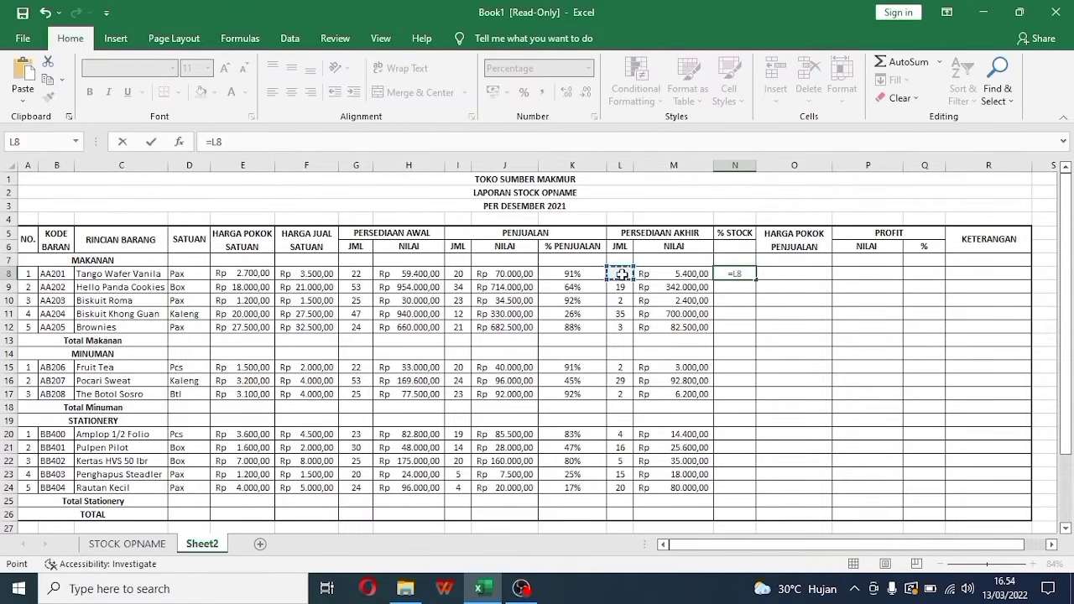
text(/)
click(360, 272)
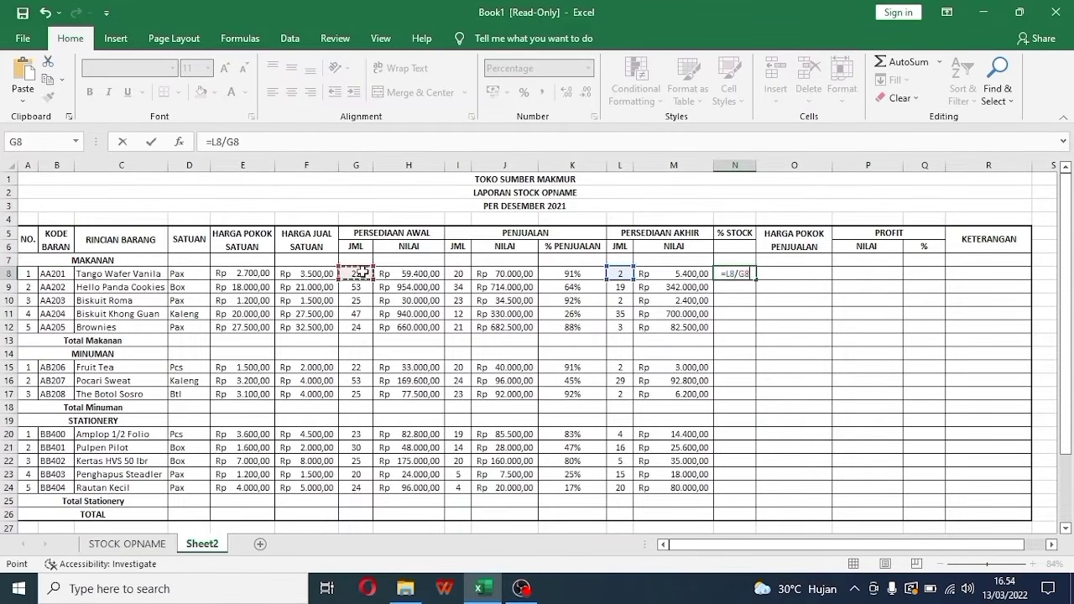
key(Return)
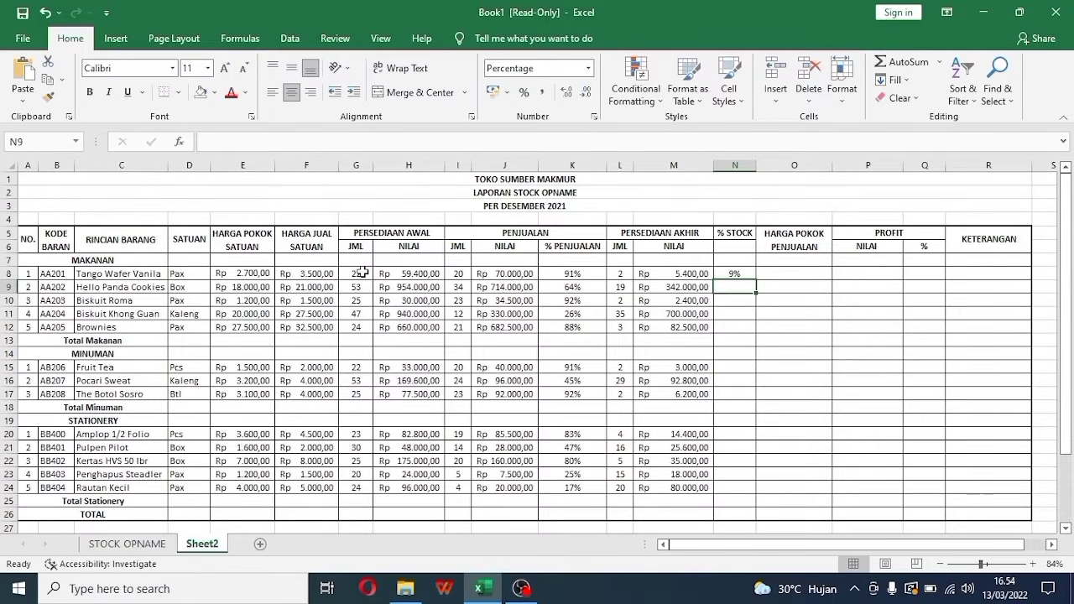
click(735, 274)
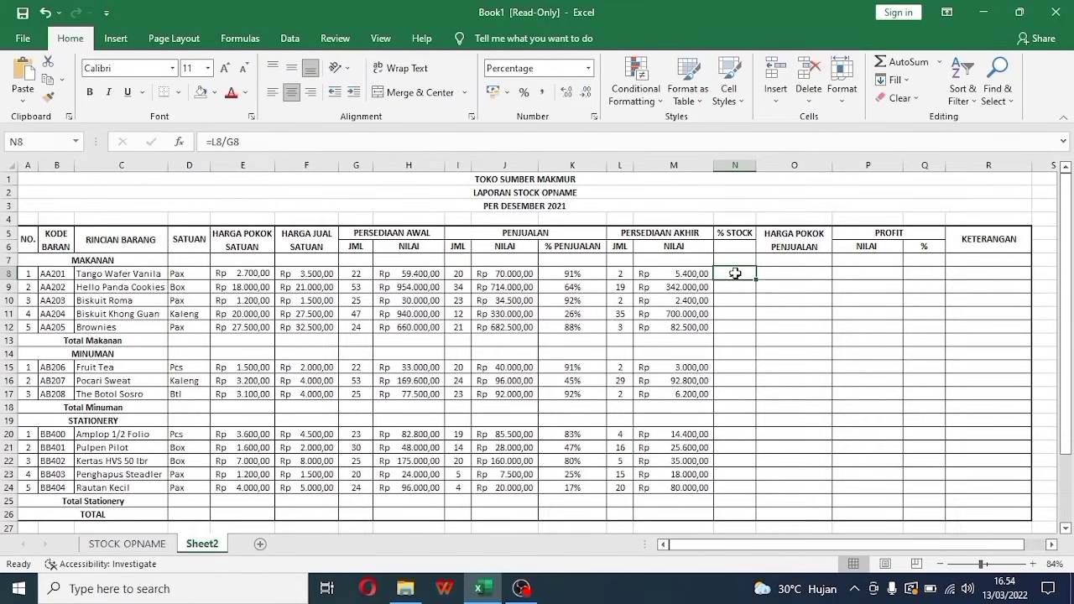
drag(751, 282, 754, 496)
click(788, 458)
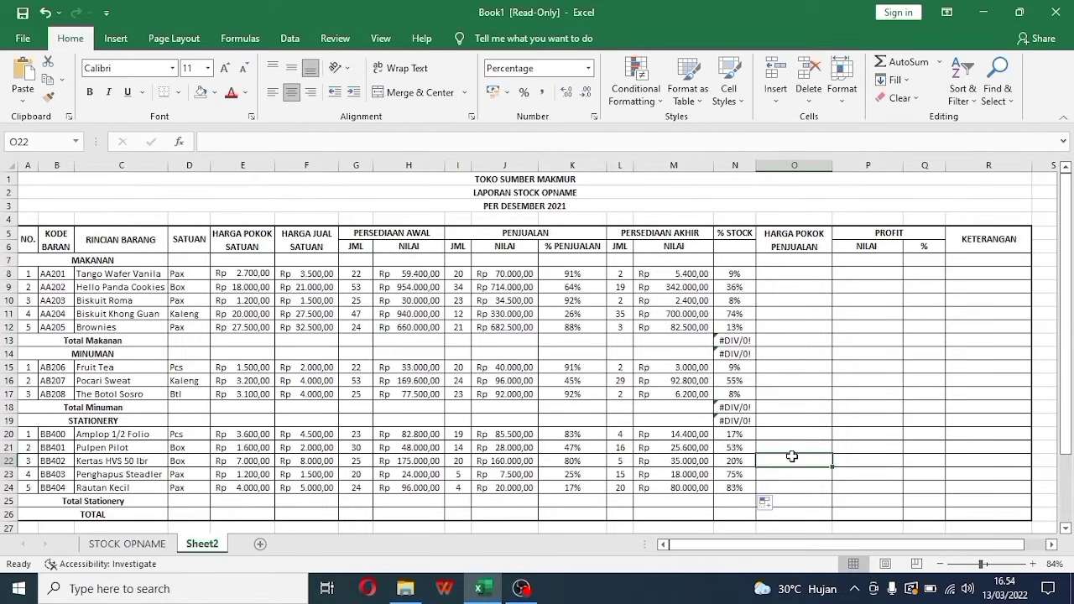
Clear the copied formulas from the total and category rows in N13:N14 and N18:N19
drag(735, 342, 736, 360)
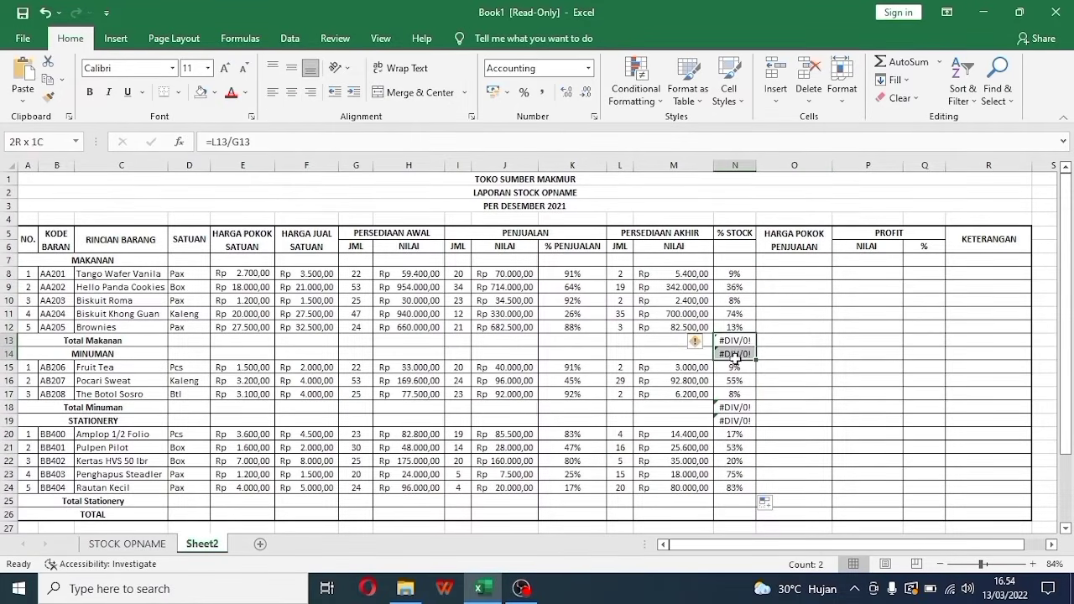
key(Delete)
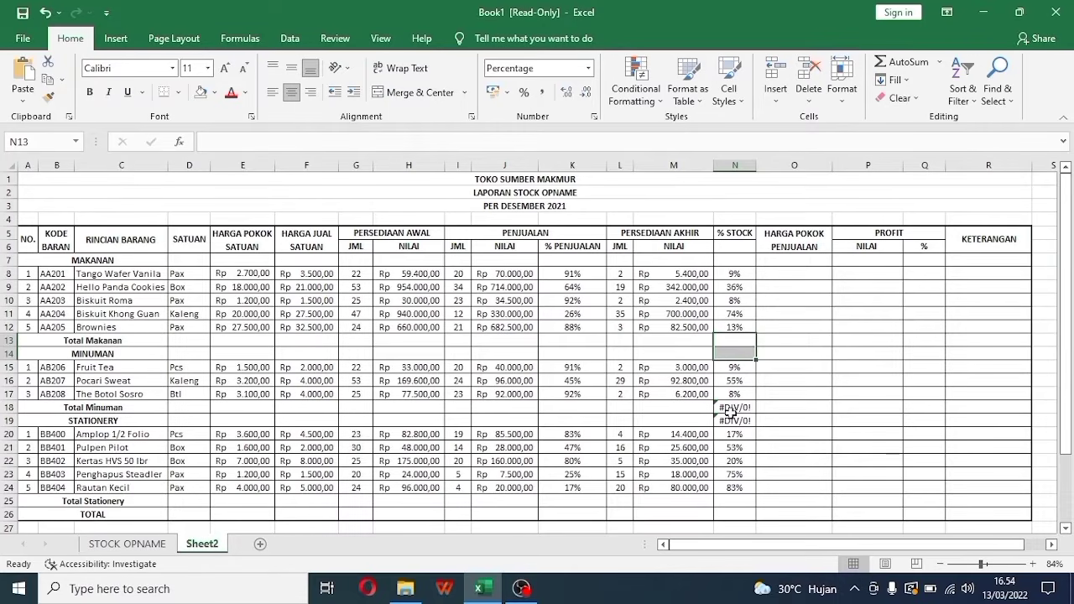
drag(730, 409, 733, 428)
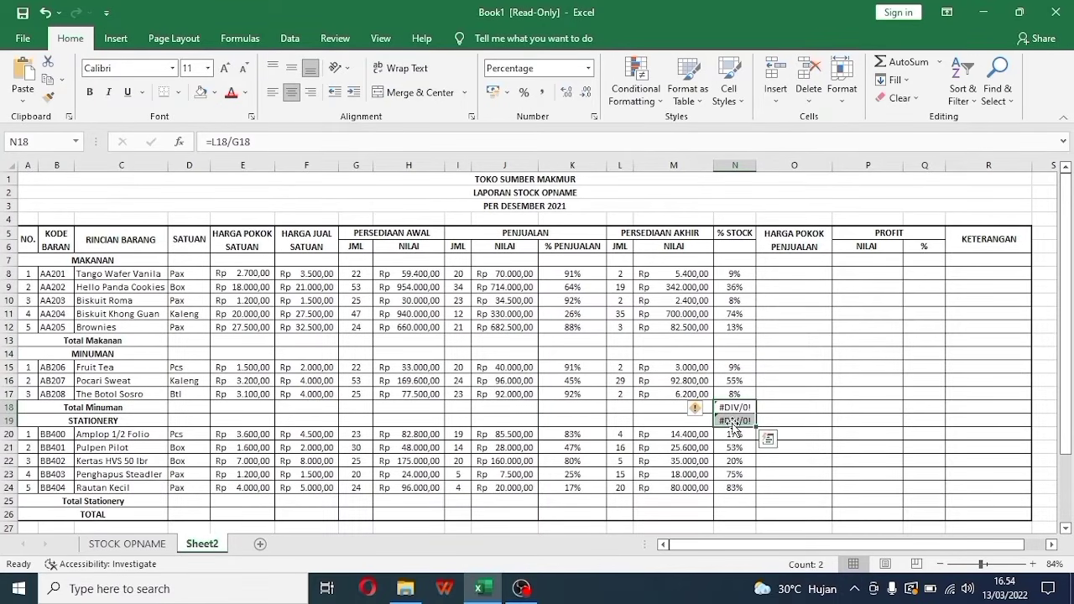
key(Delete)
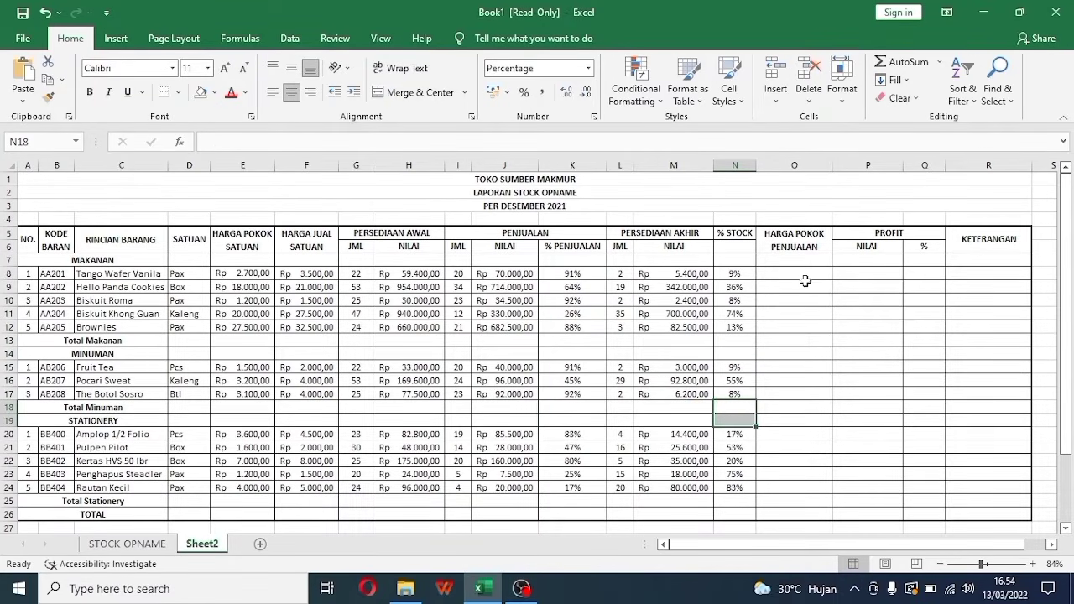
Calculate the Harga Pokok Penjualan in O8 with =E8*I8 and fill the formula down to O24
click(803, 276)
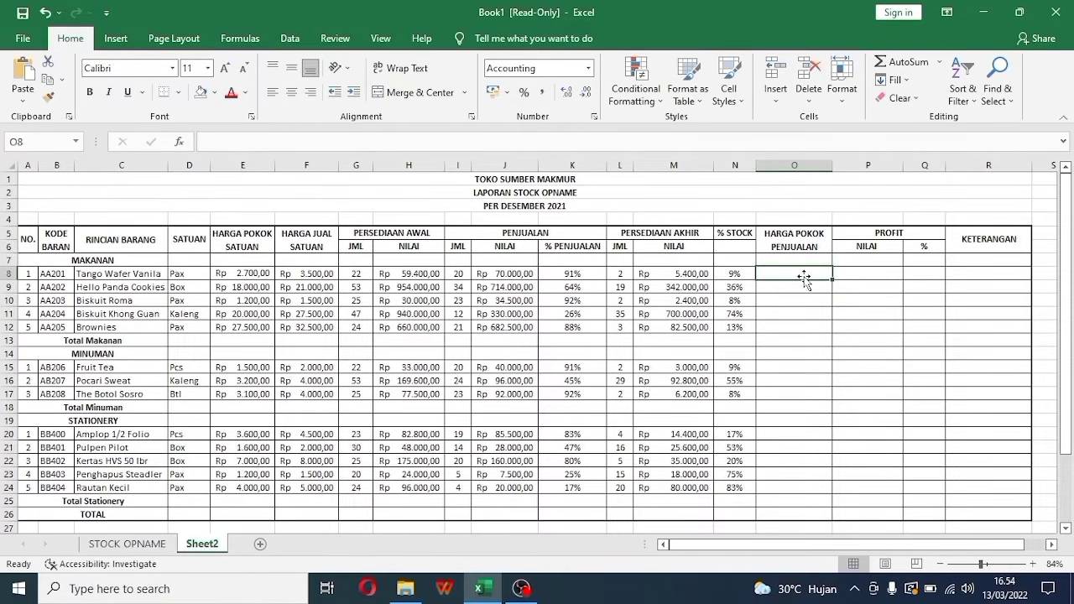
text(=)
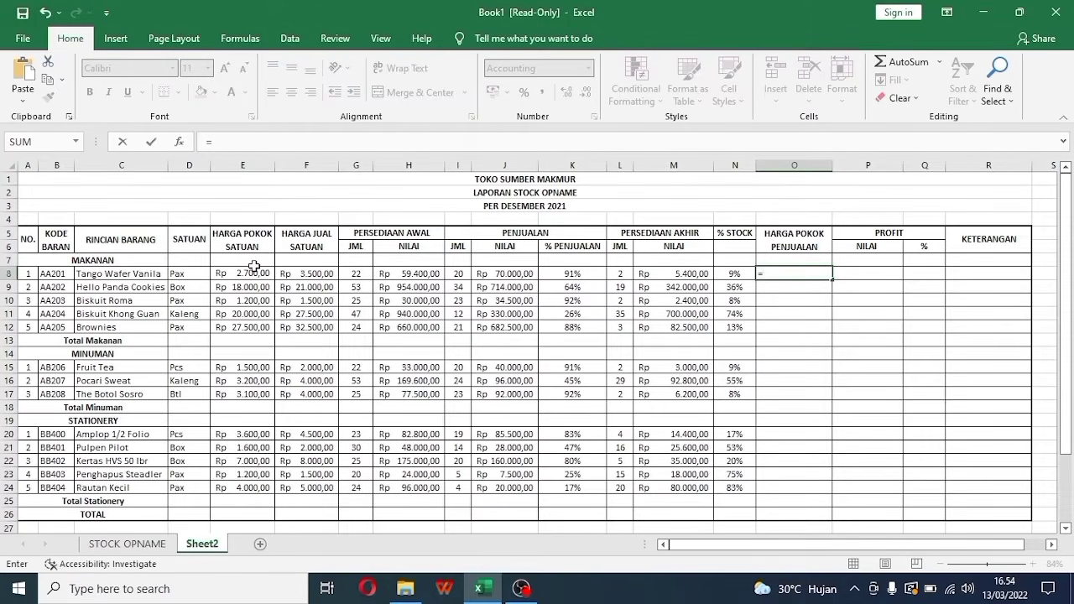
click(253, 266)
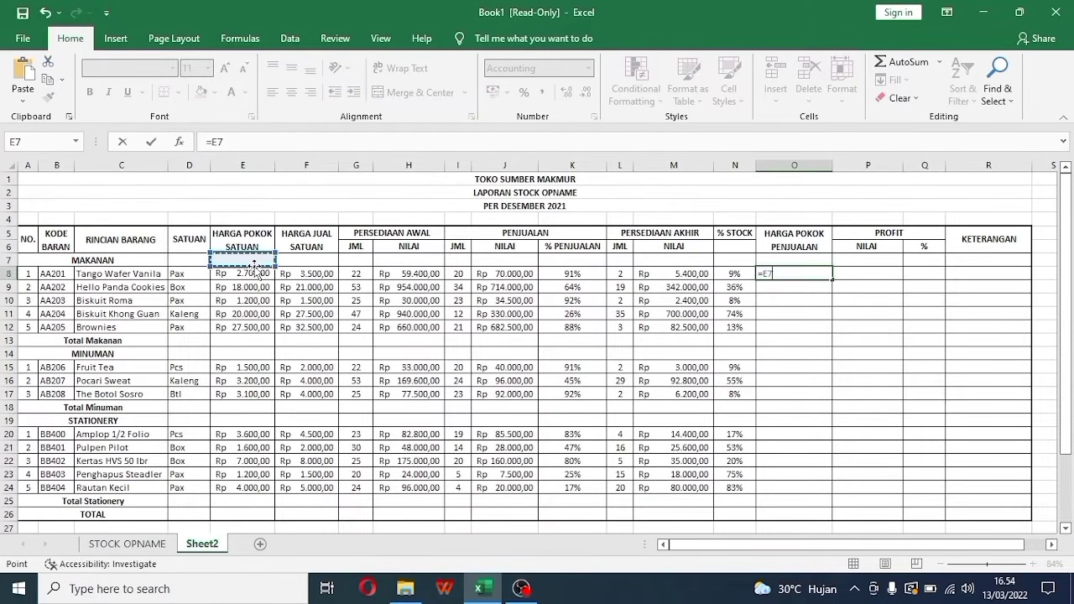
click(249, 273)
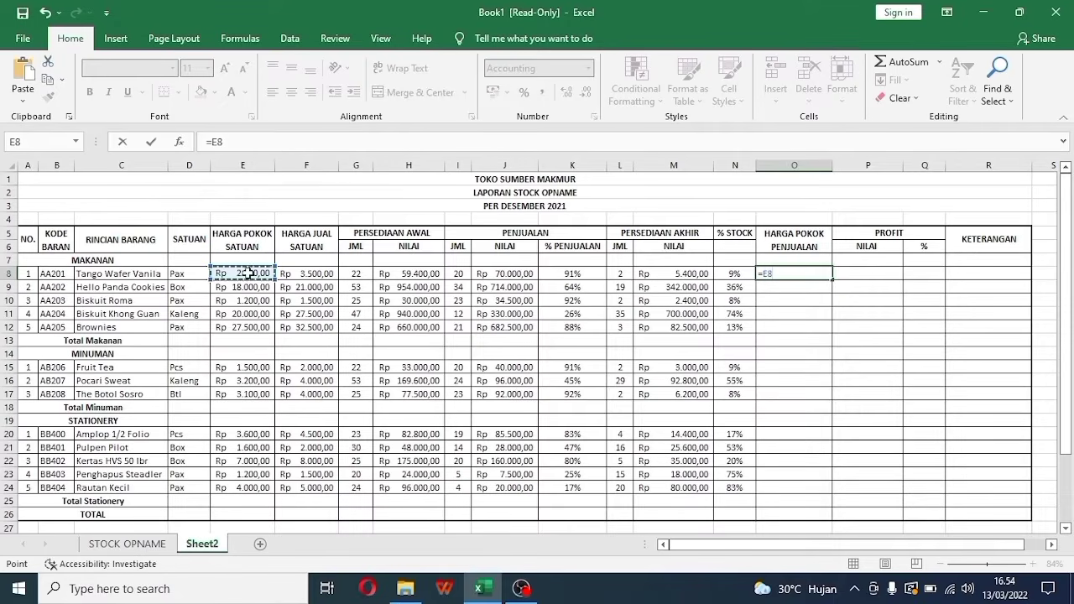
text(*)
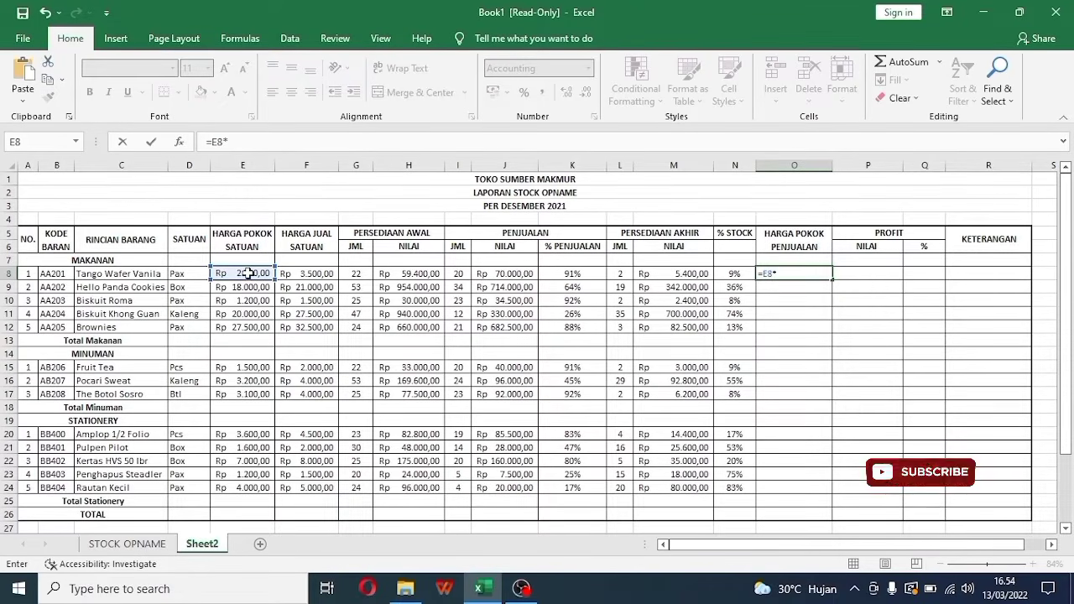
click(460, 274)
key(Return)
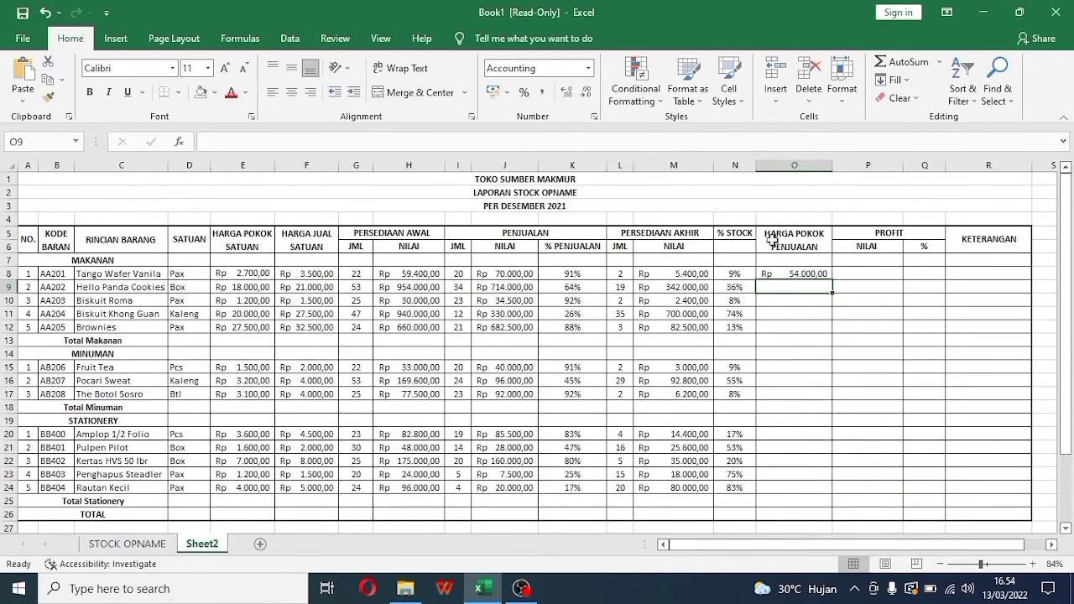
click(826, 273)
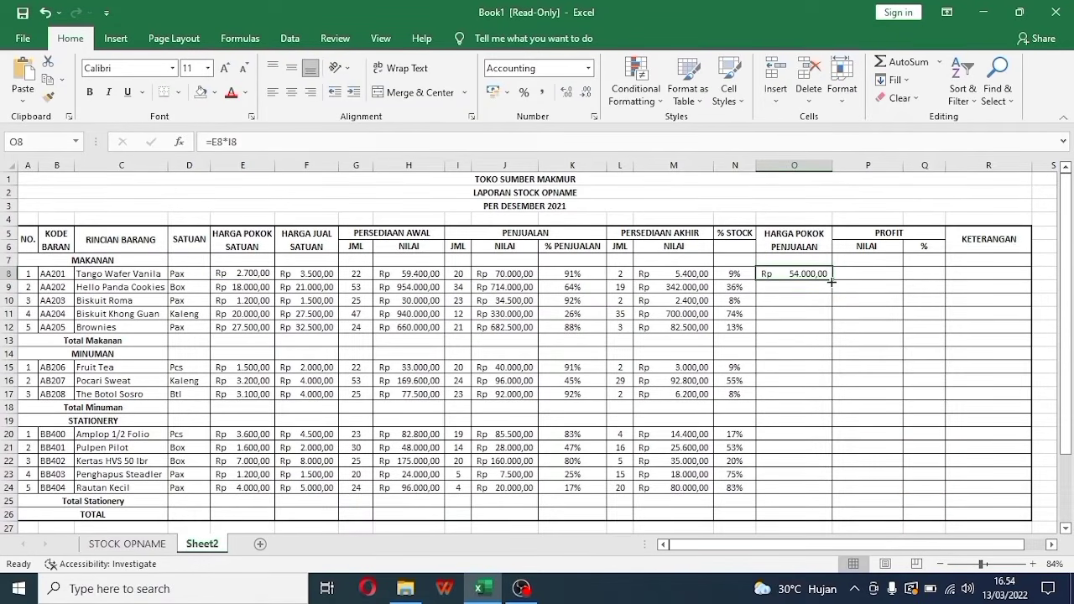
drag(830, 282, 818, 495)
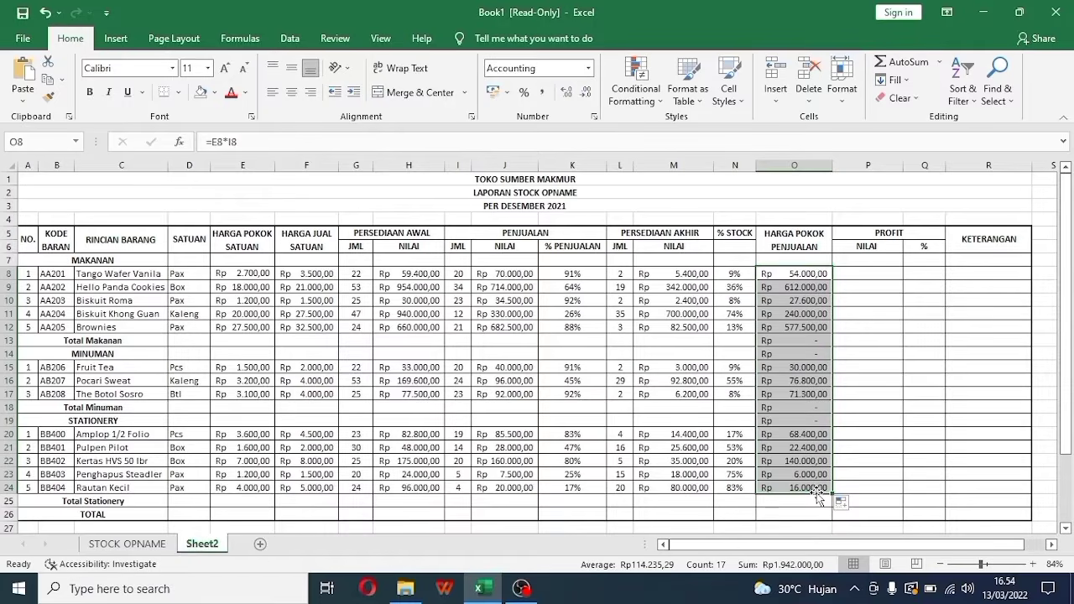
Clear the copied formulas from the total and category rows in O13:O14 and O18:O19
drag(788, 340, 789, 354)
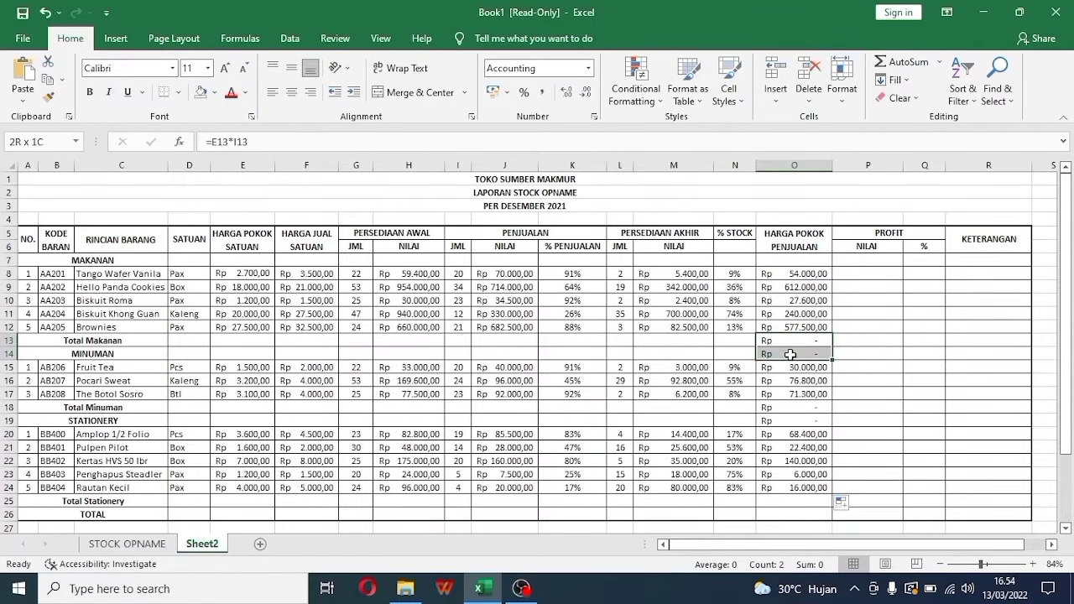
key(Delete)
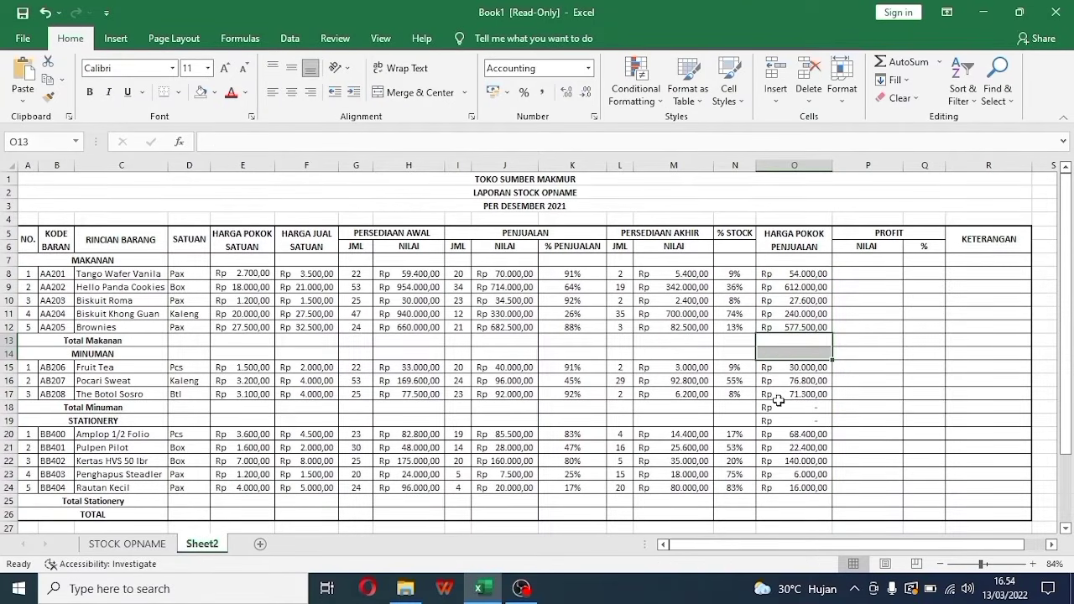
drag(779, 407, 778, 419)
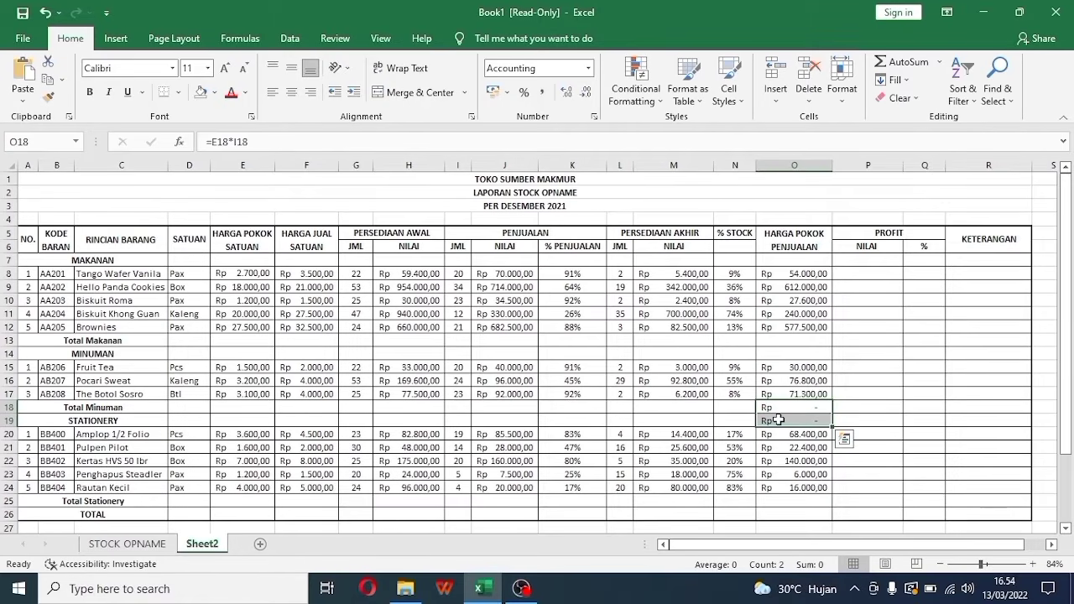
key(Delete)
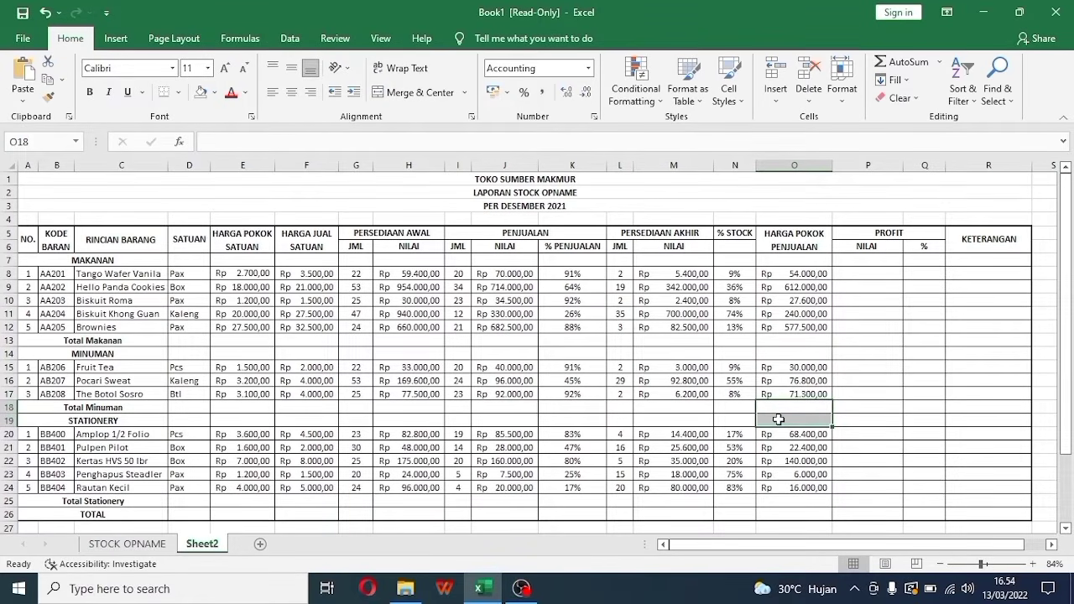
Calculate the Profit NILAI in P8 with =J8-O8 and fill the formula down to P24
click(864, 275)
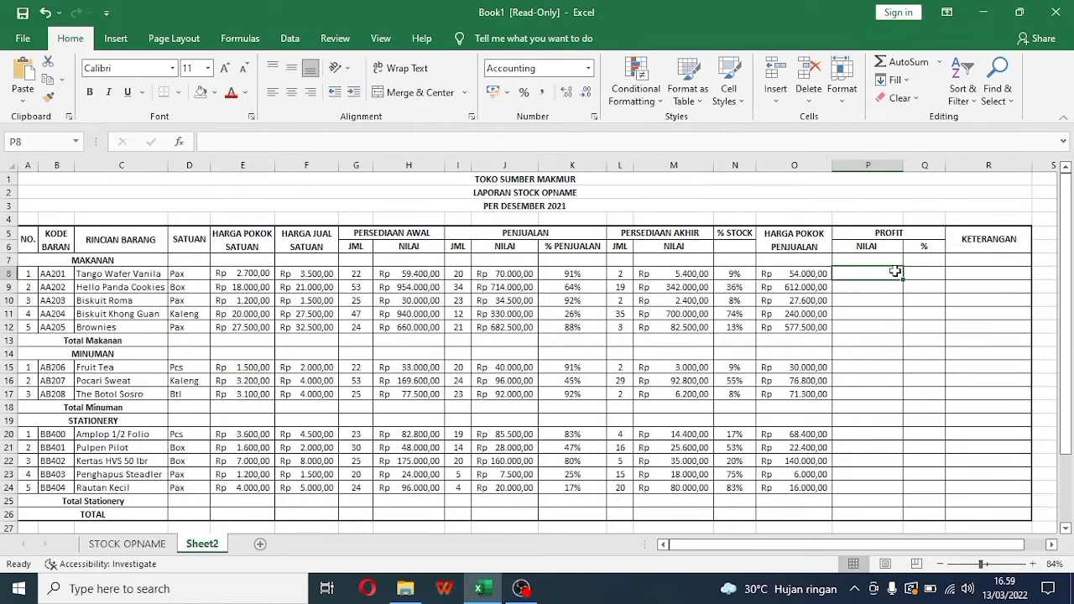
text(=)
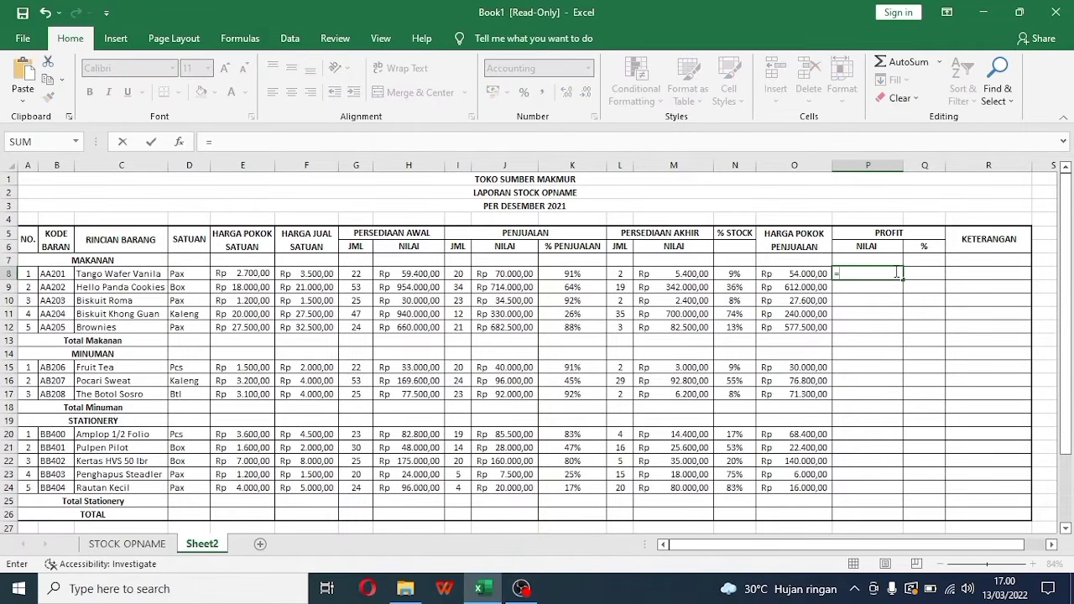
click(488, 273)
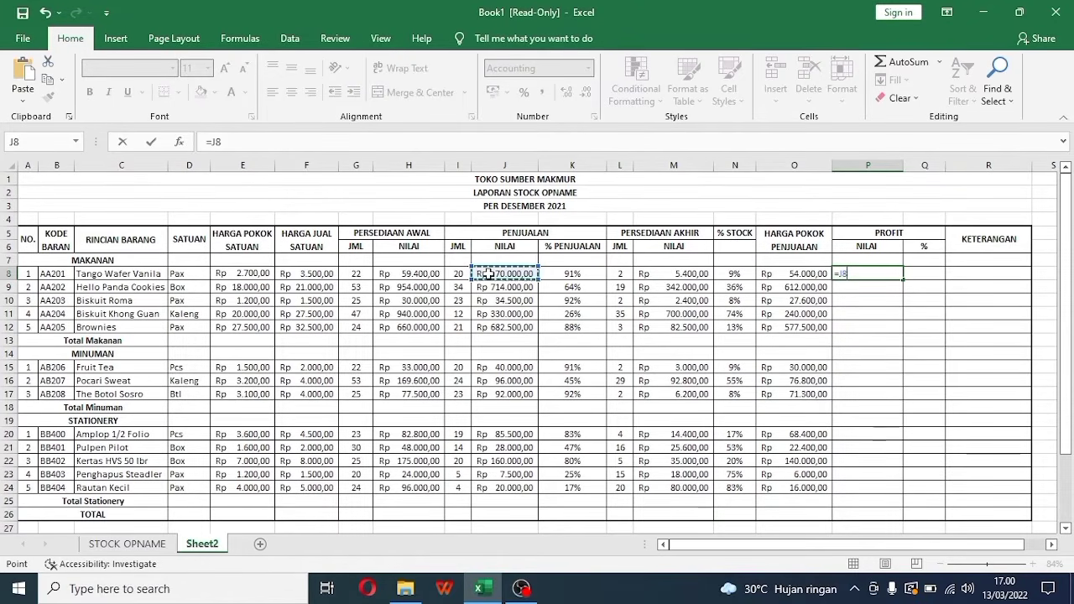
text(-)
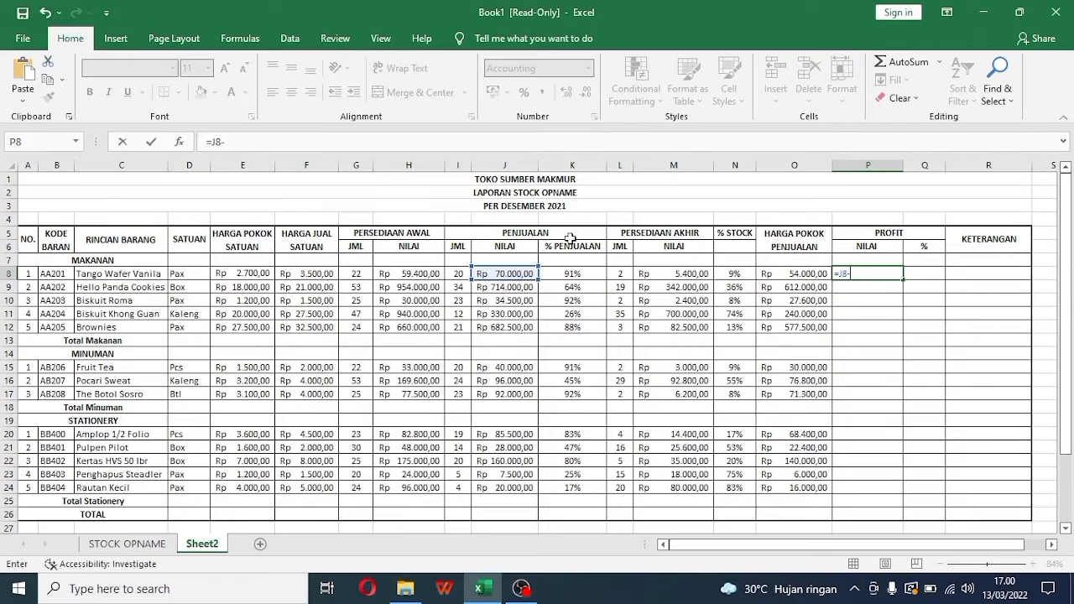
click(765, 274)
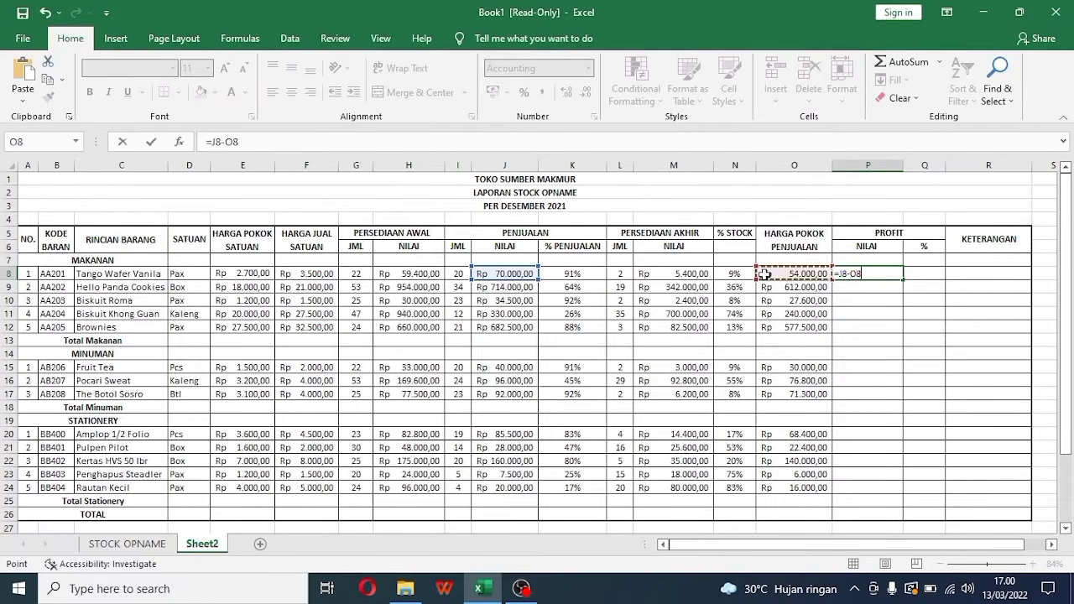
key(Return)
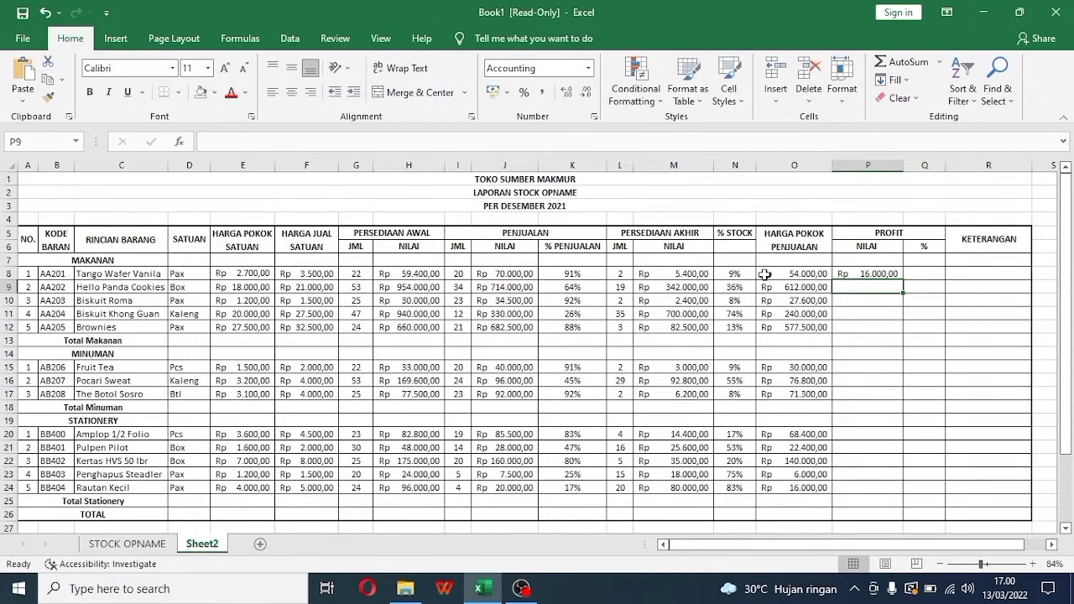
click(884, 273)
drag(902, 282, 885, 491)
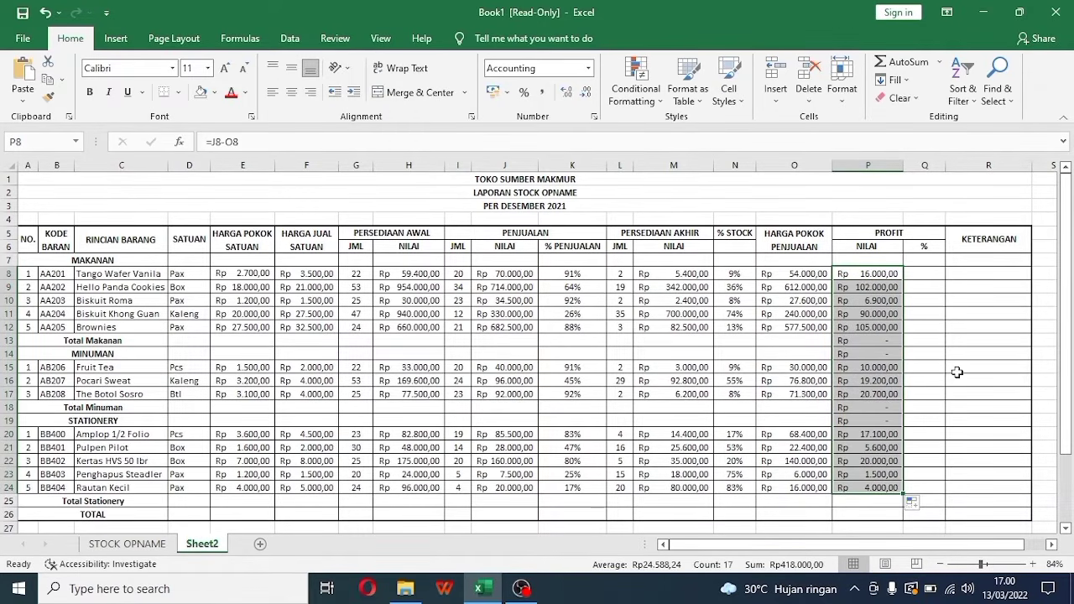
Clear the copied formulas from the total and category rows in P13:P14 and P18:P19
click(866, 340)
drag(865, 340, 866, 354)
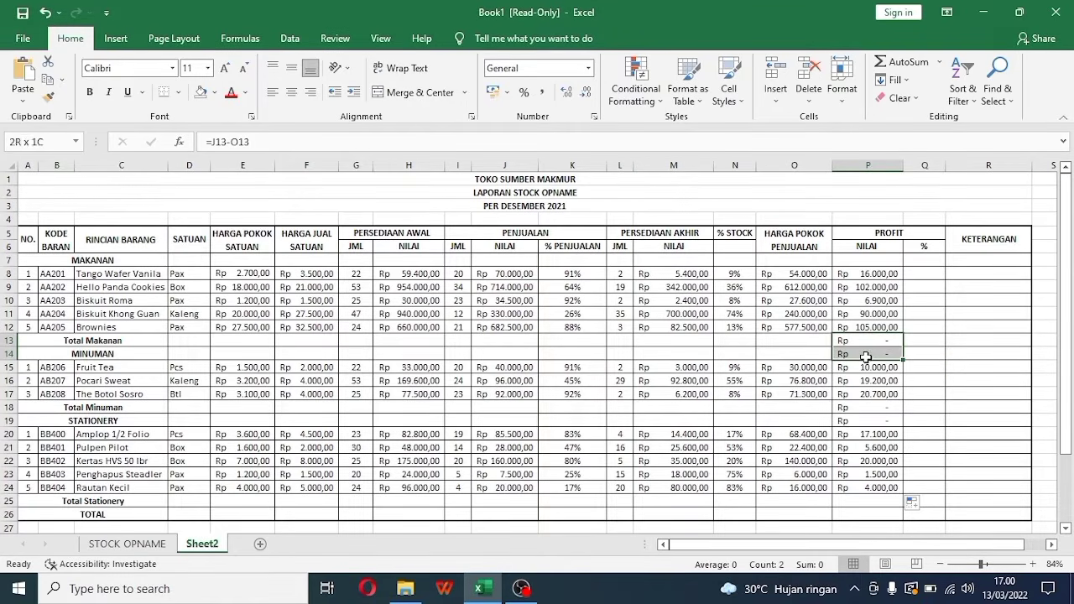
key(Delete)
drag(859, 409, 859, 421)
key(Delete)
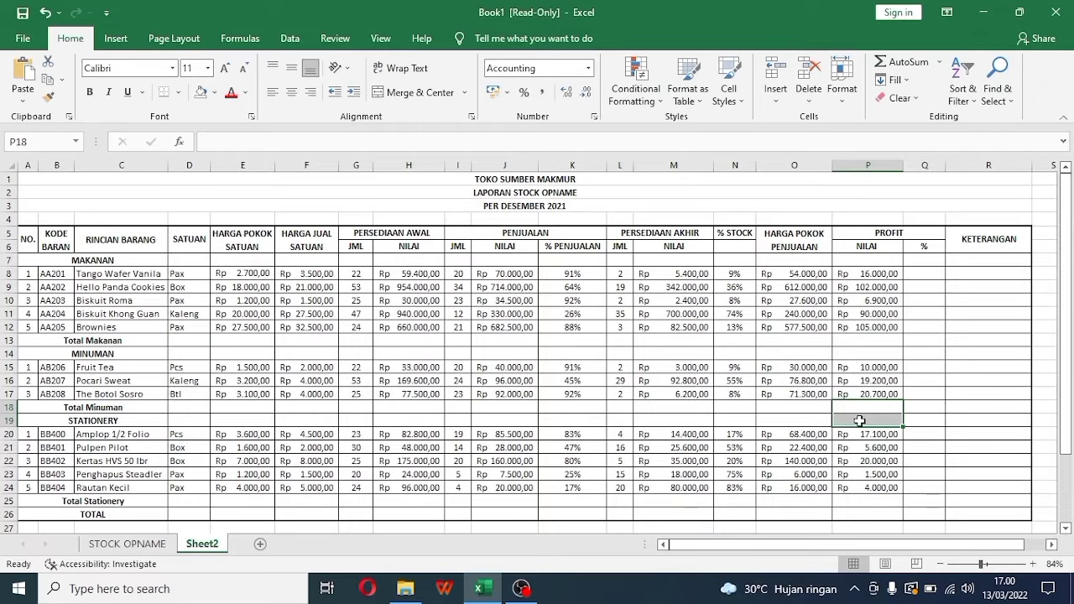
Calculate the Profit % in Q8 with =P8/J8 and fill the formula down to Q24
click(944, 277)
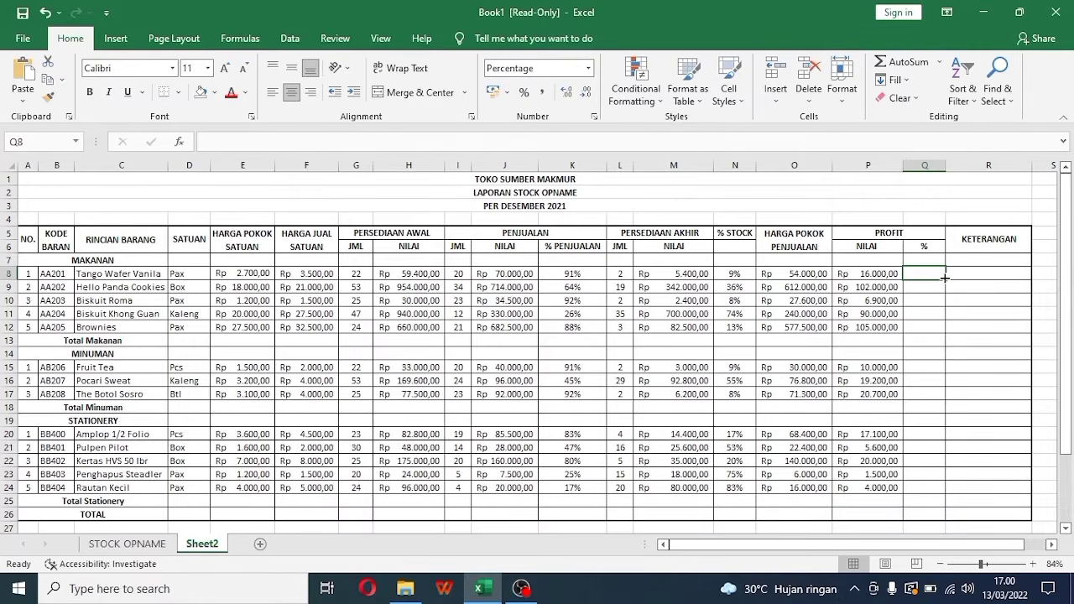
text(=)
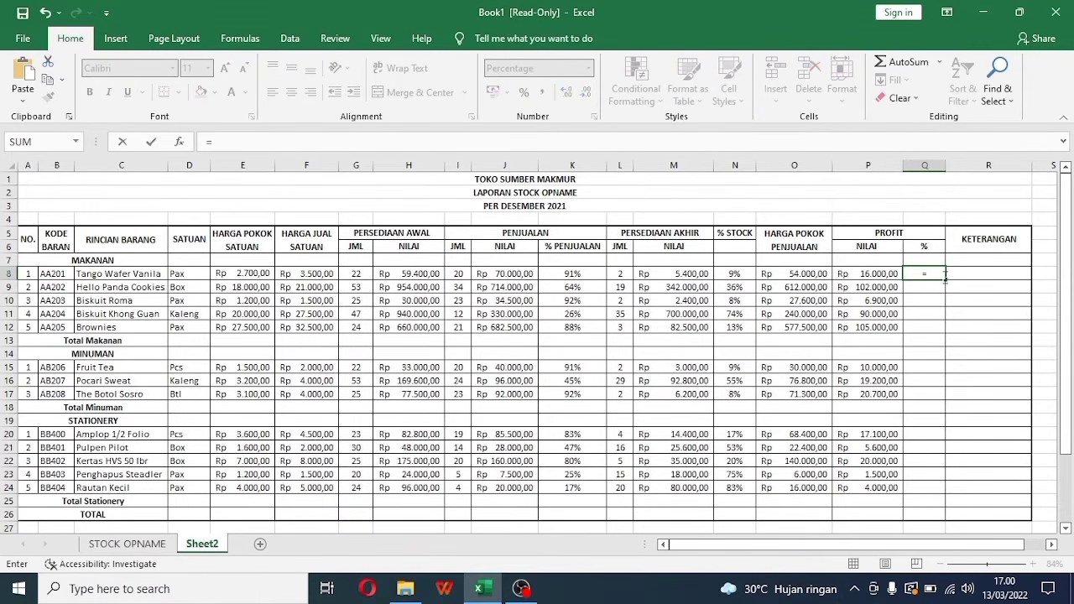
click(873, 274)
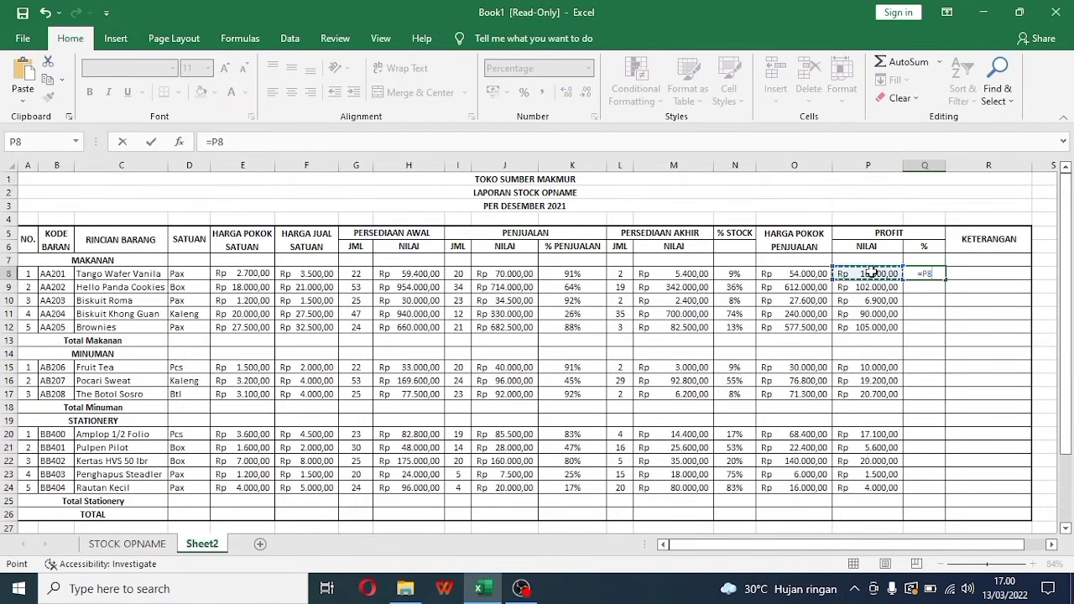
text(/)
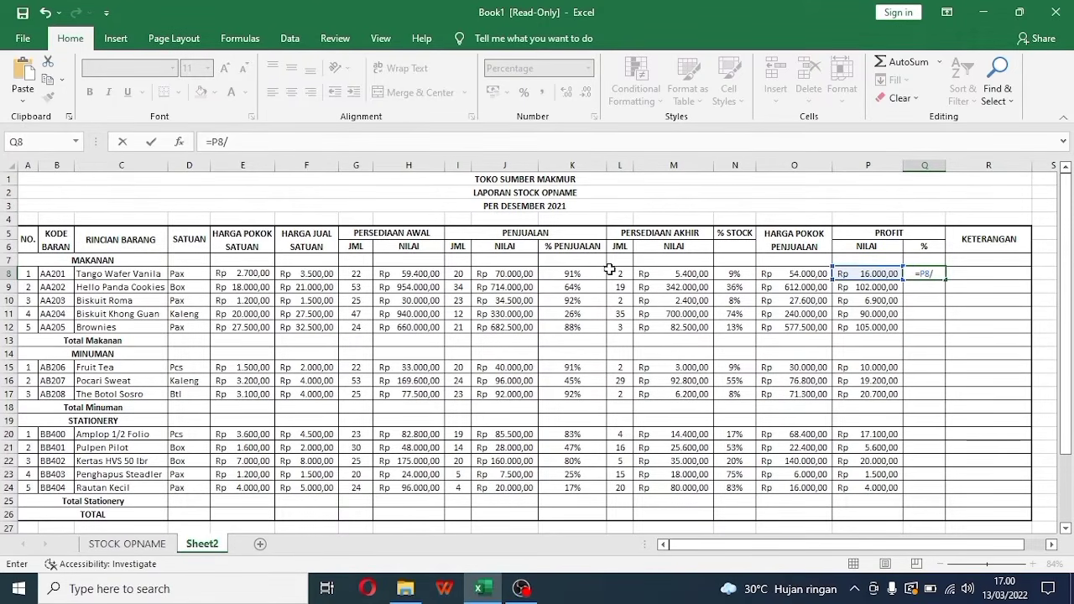
click(525, 274)
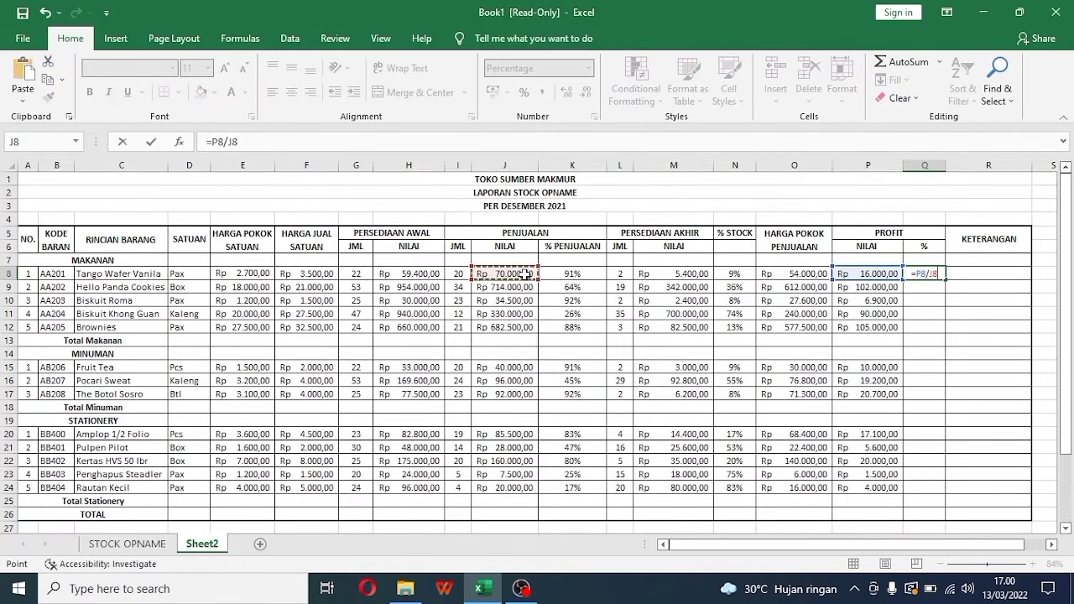
key(Return)
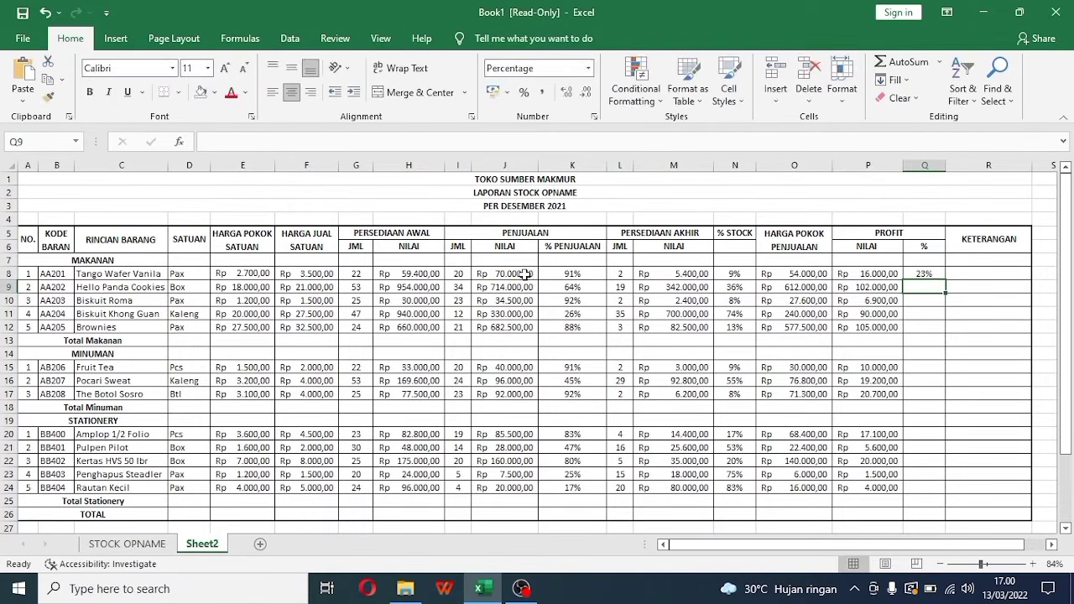
click(923, 274)
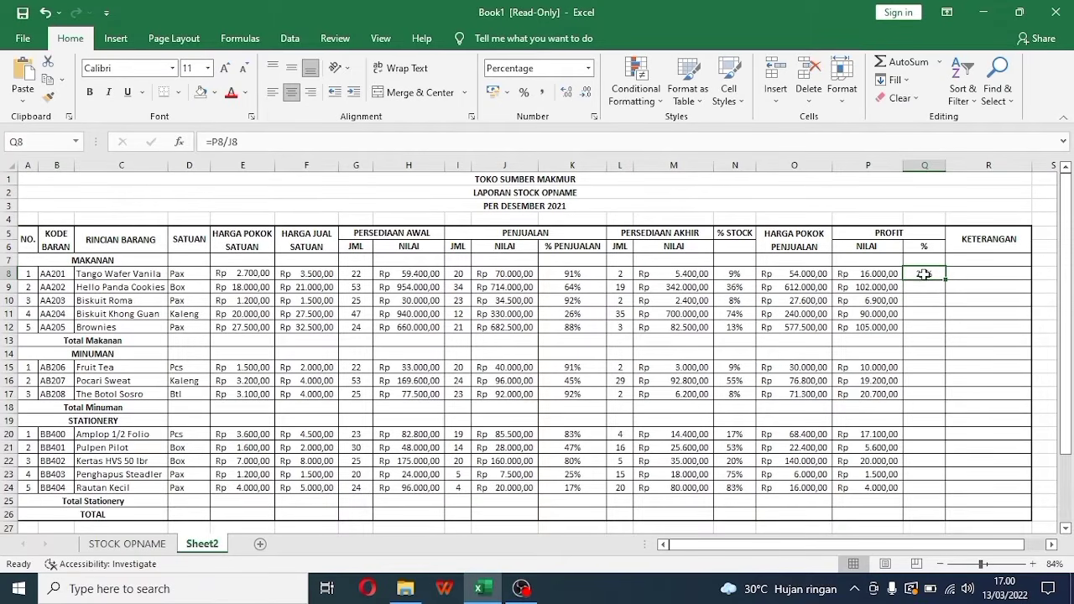
drag(948, 280, 937, 494)
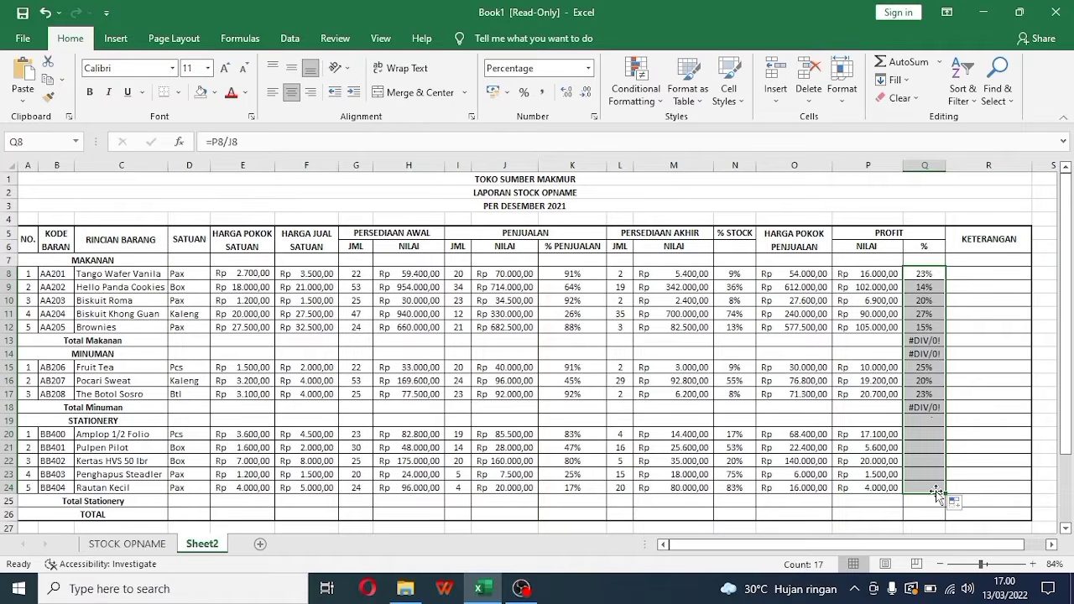
Clear the copied formulas from the total and category rows in Q13:Q14 and Q18:Q19
click(983, 404)
drag(933, 339, 937, 359)
key(Delete)
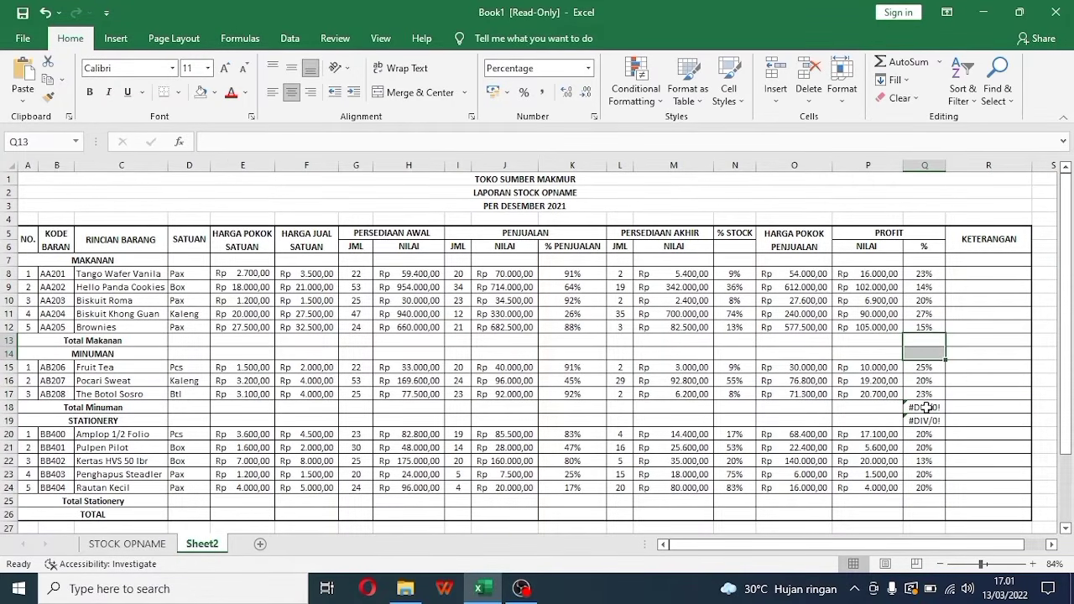
drag(926, 407, 926, 419)
key(Delete)
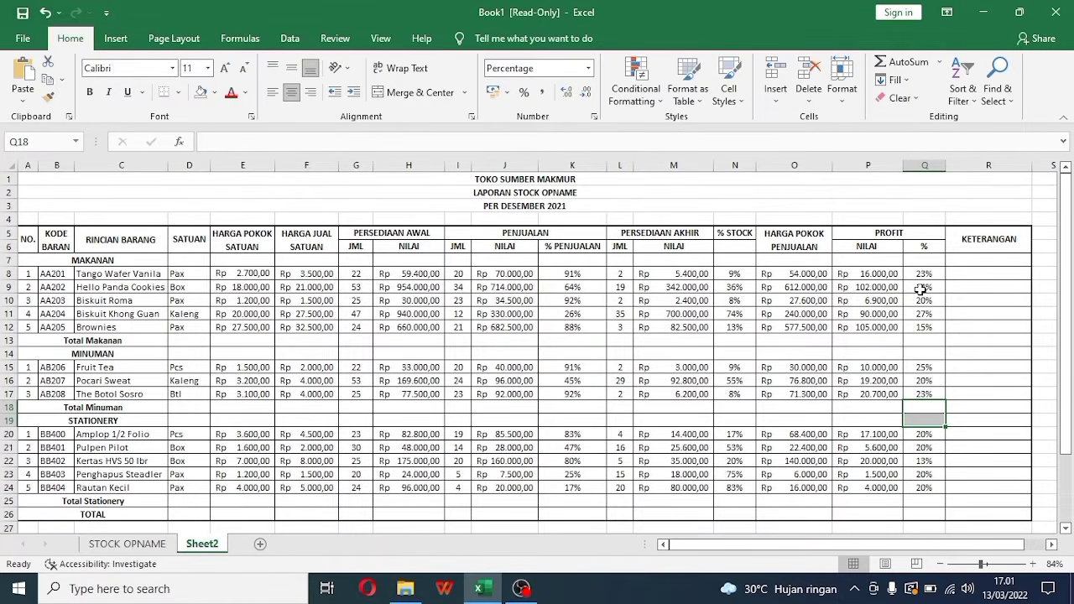
Start an IF formula in Keterangan cell R8 that returns "Barang Tidak Laku" when K8 is below 35%
click(1001, 275)
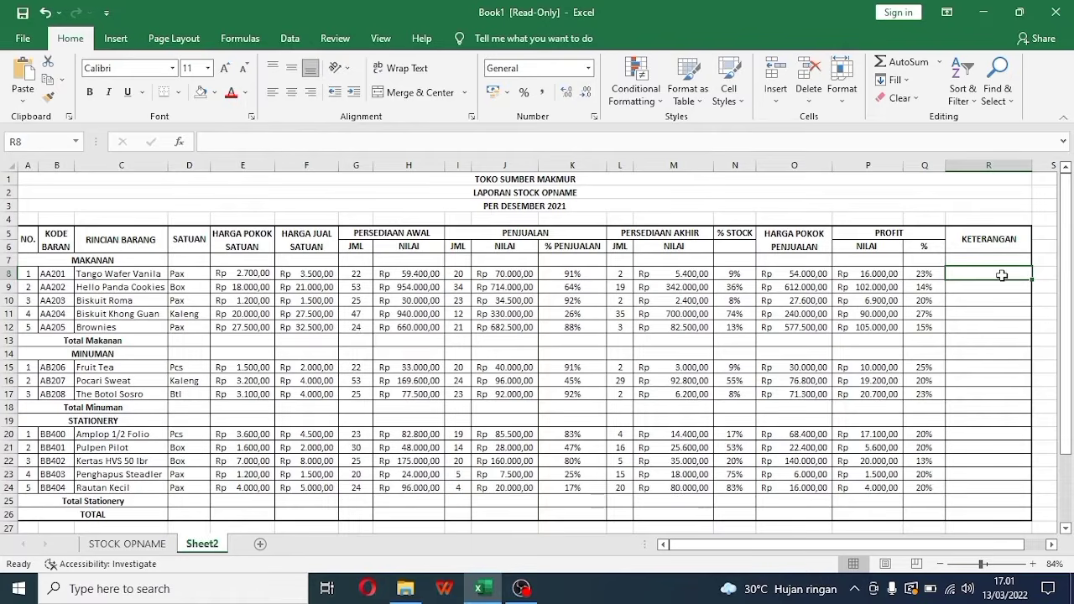
text(=)
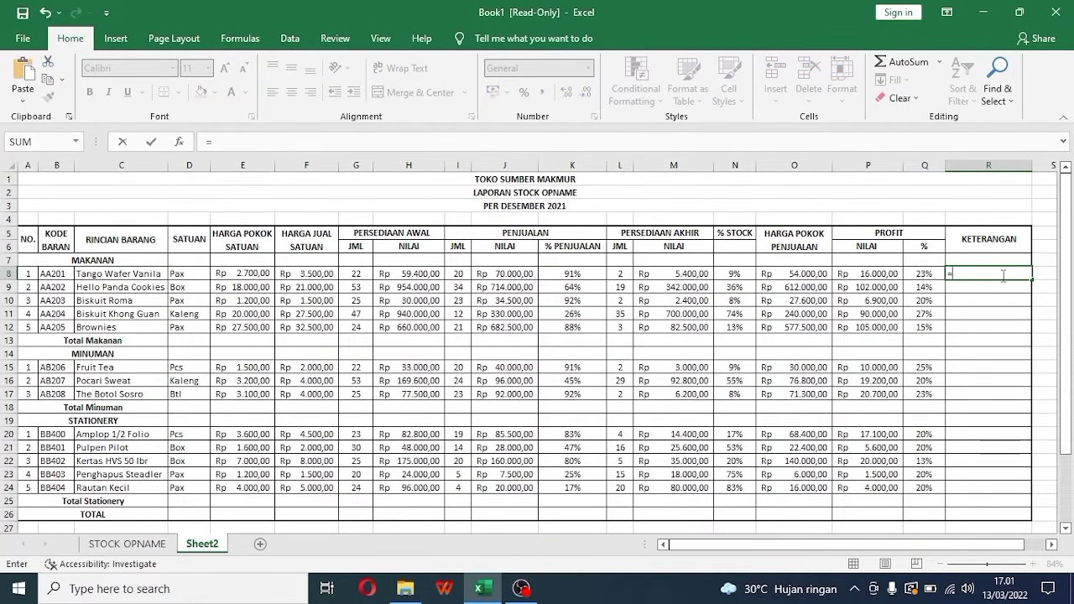
text(i)
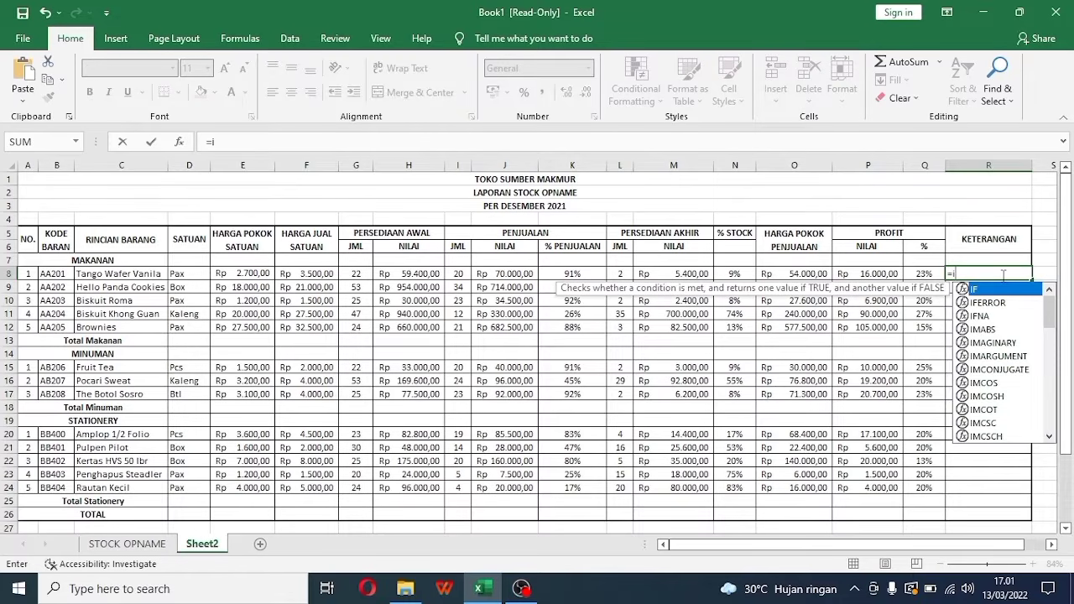
text(f)
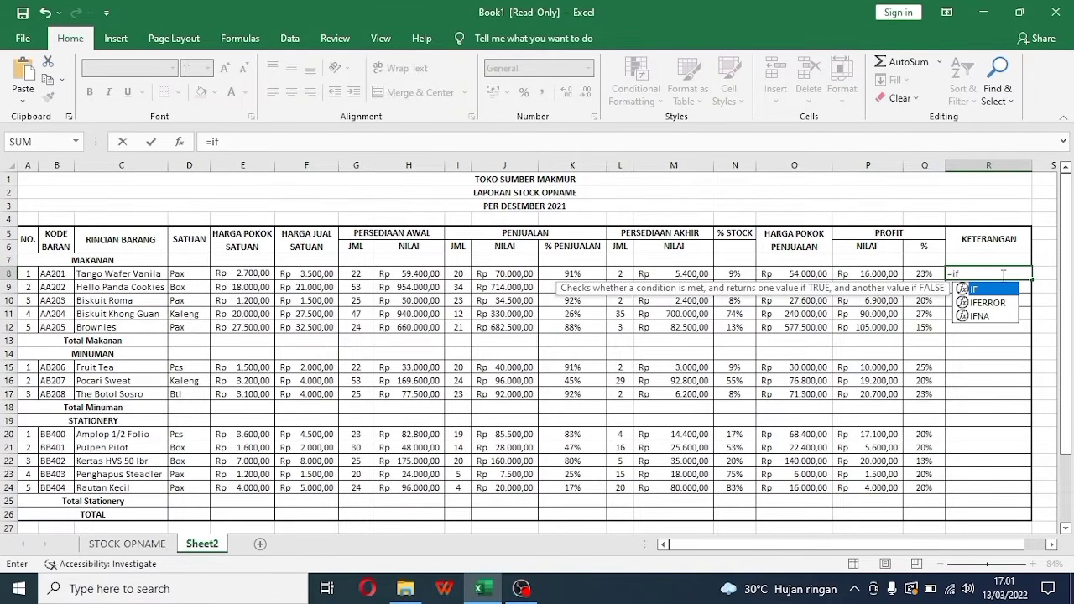
text(()
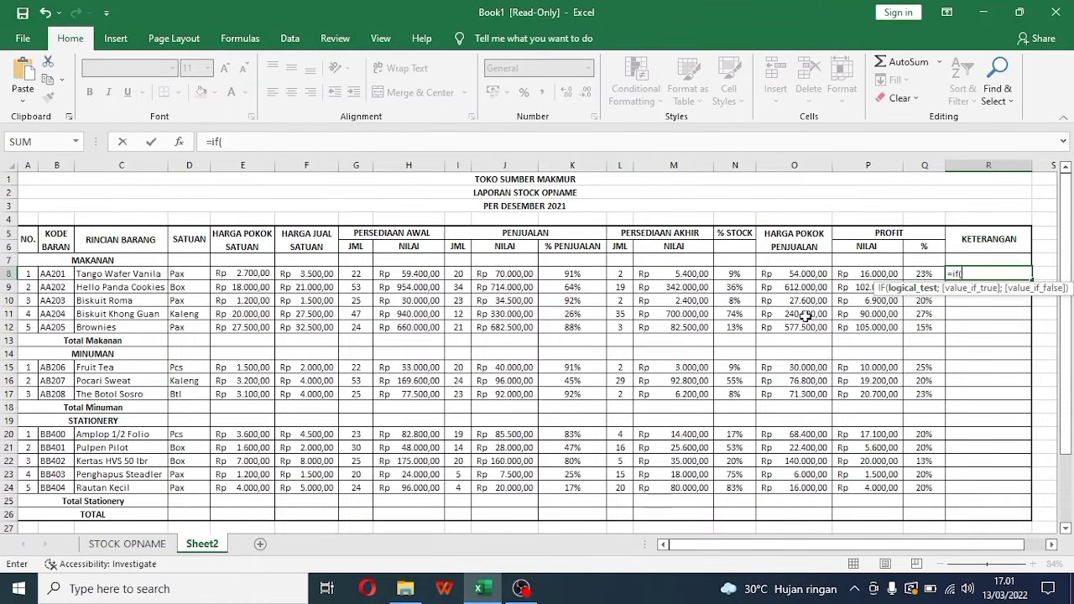
click(587, 272)
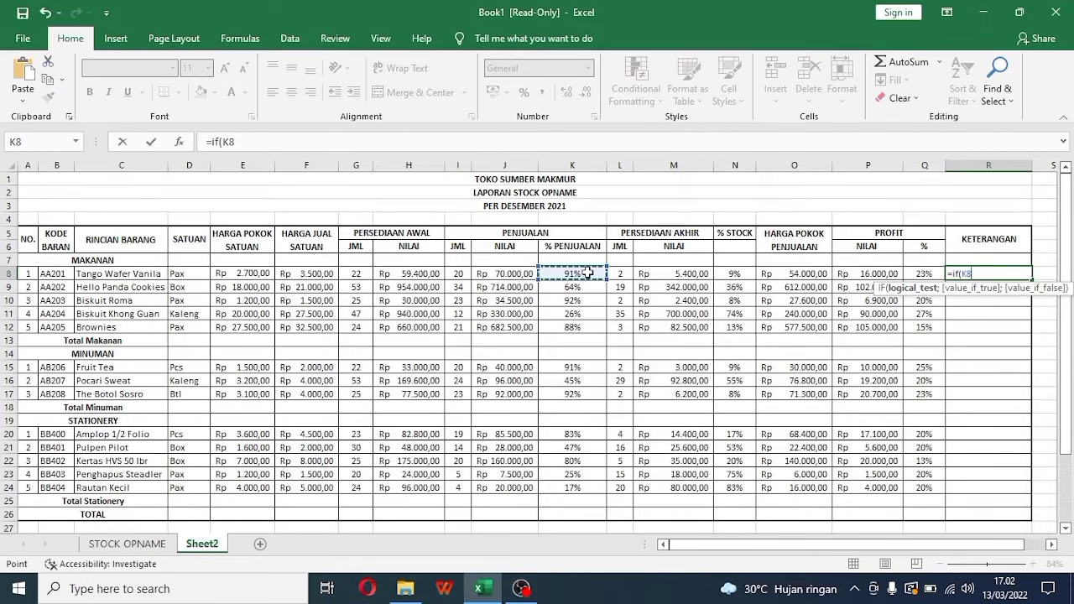
text(<35%)
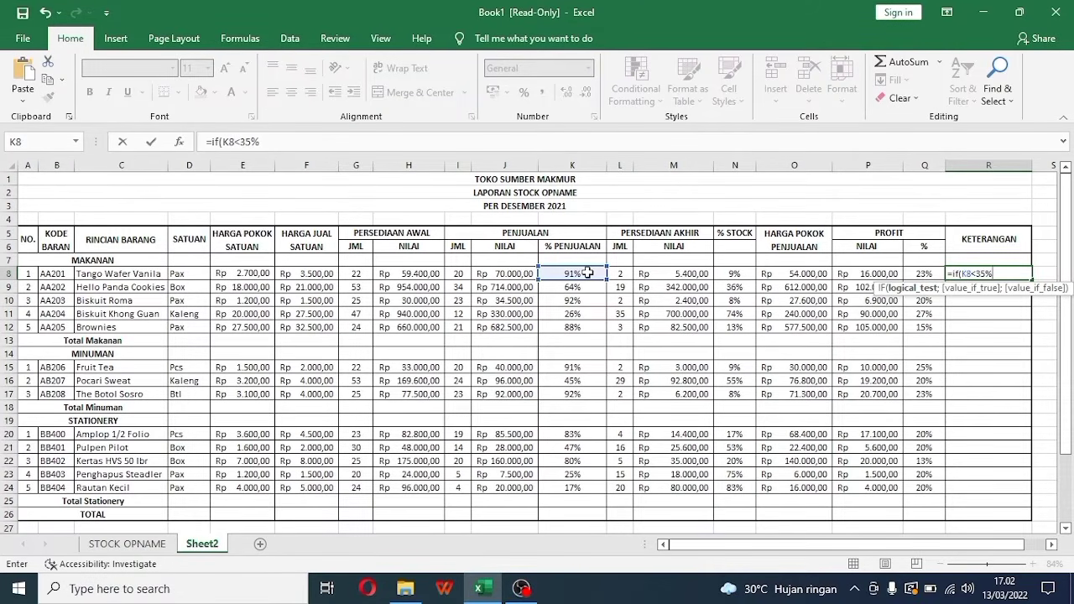
text(;)
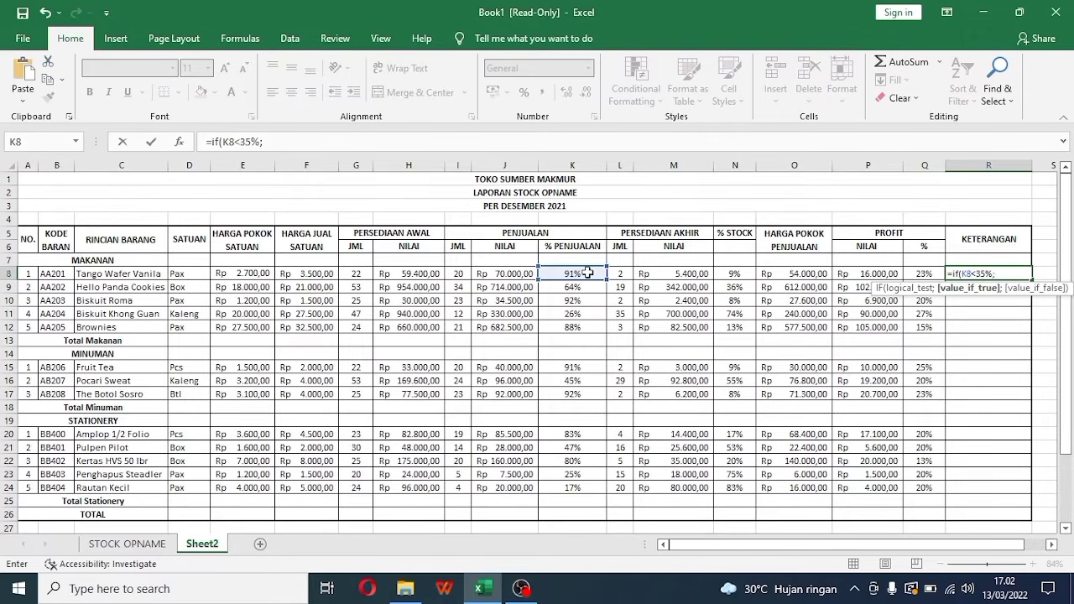
text("Barang Tidak)
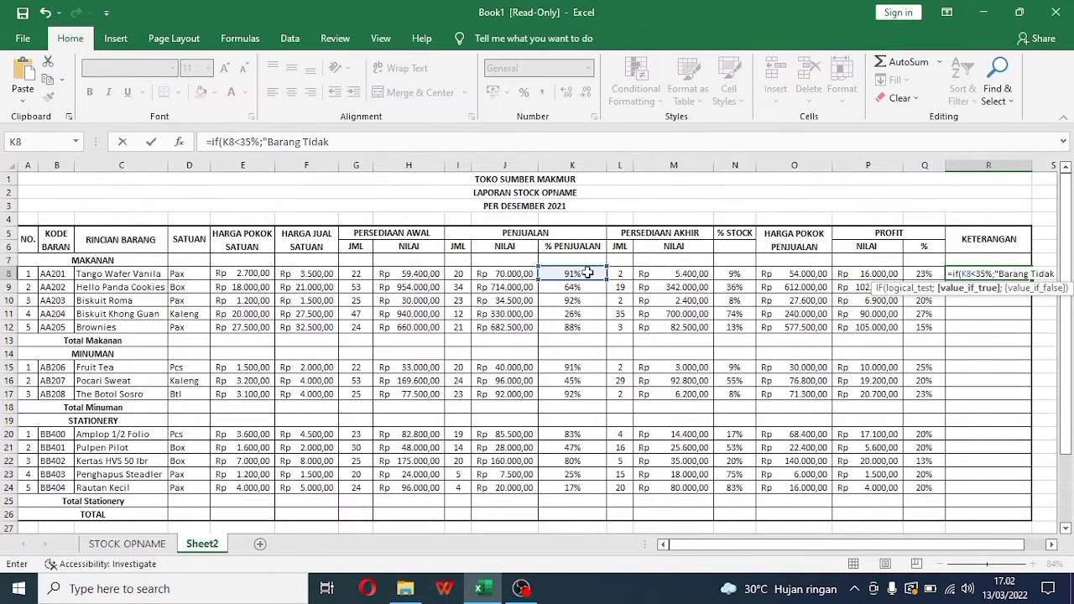
text( Laku)
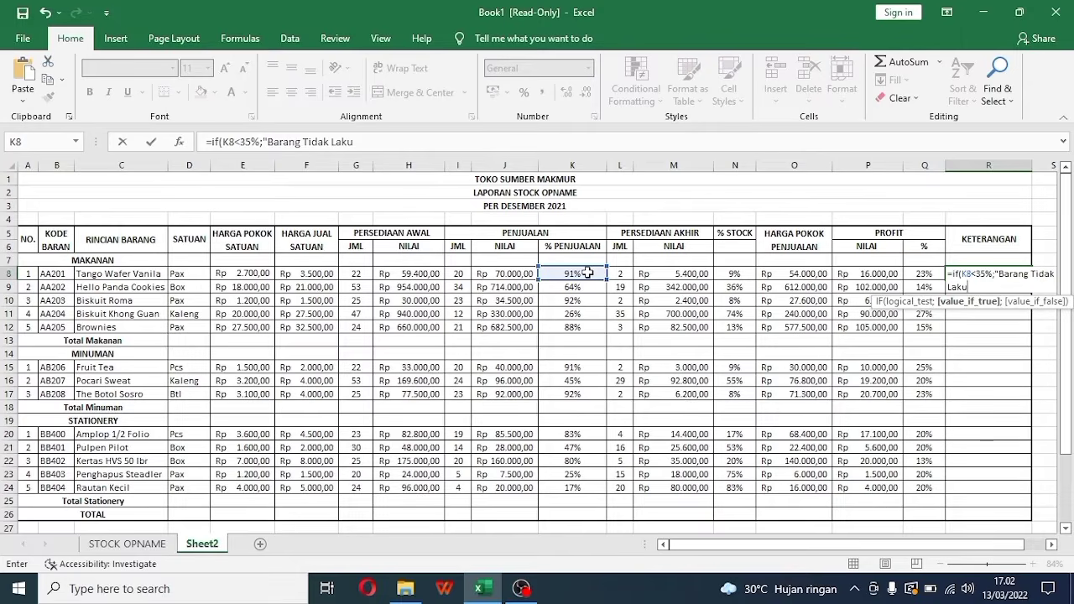
text(")
Complete the R8 formula with a nested IF returning "Barang Laku" when K8>=85% and "Barang Cukup Laku" otherwise
text(;i)
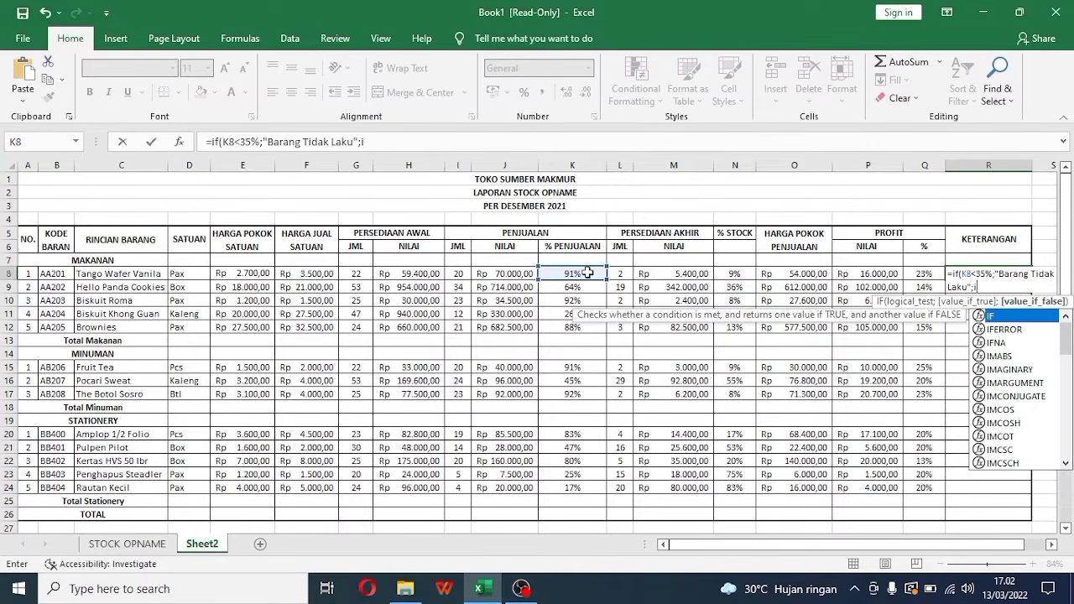
text(f)
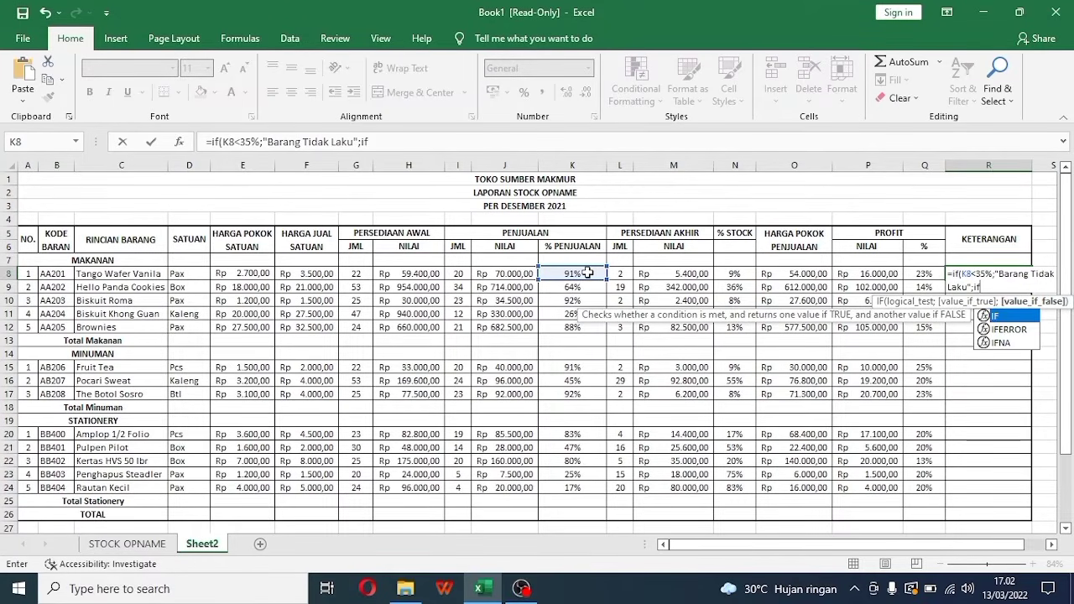
text(()
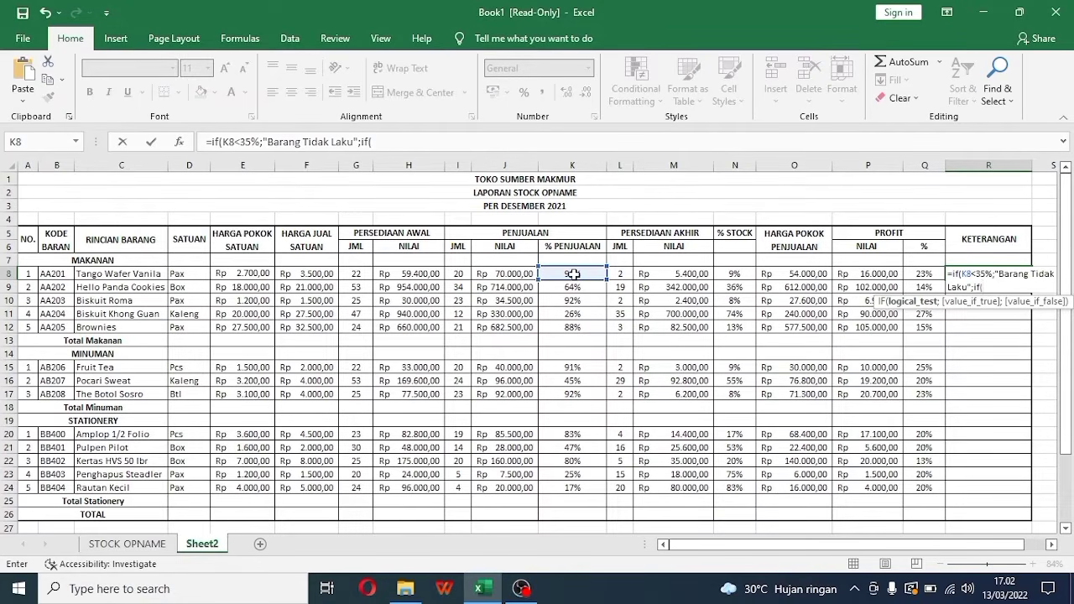
click(573, 274)
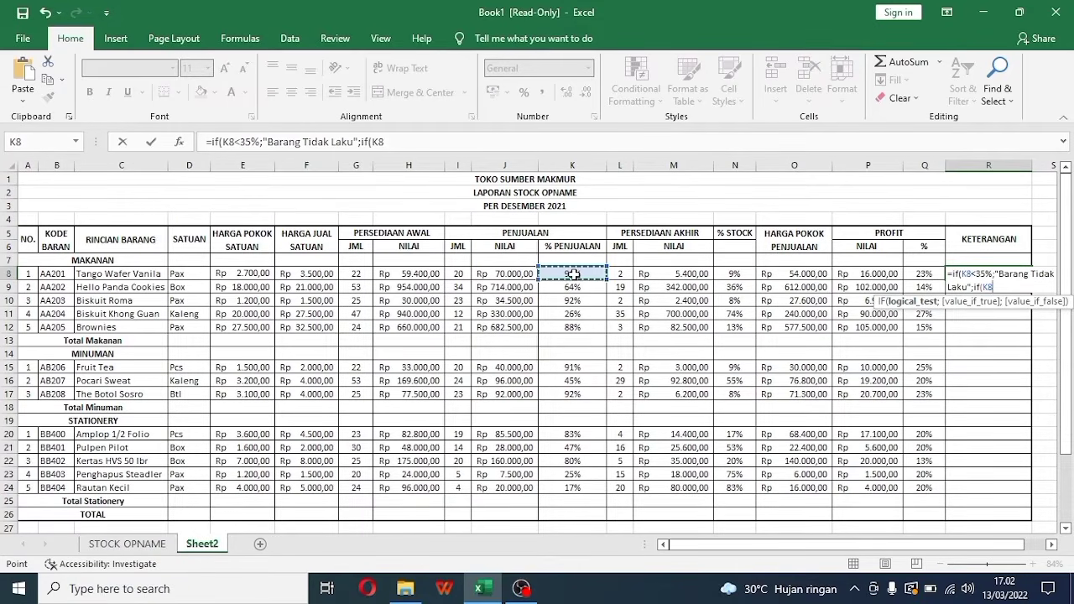
text(>)
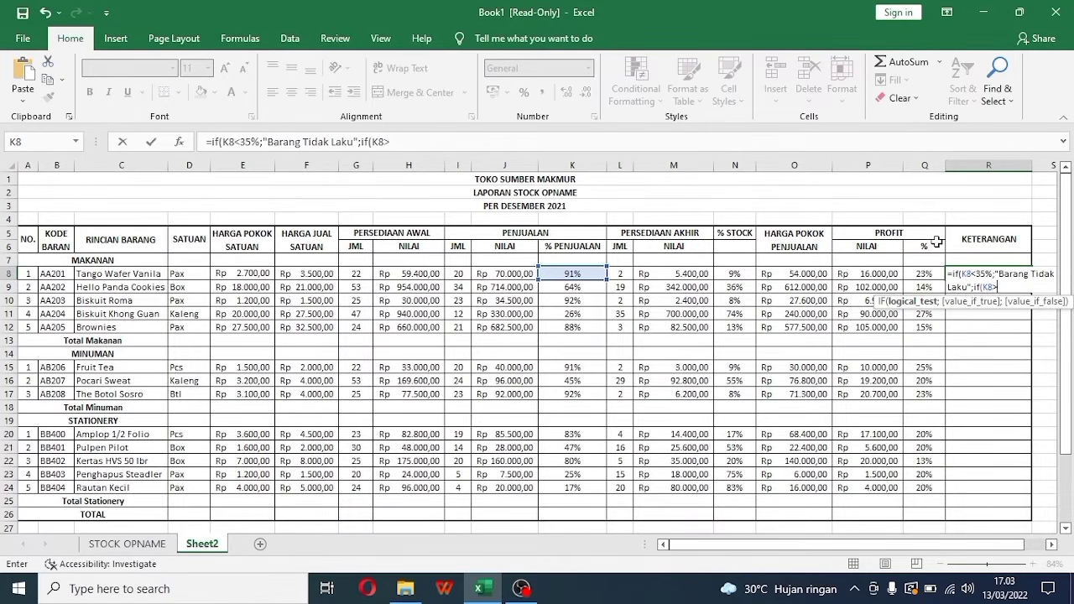
text(=85%;)
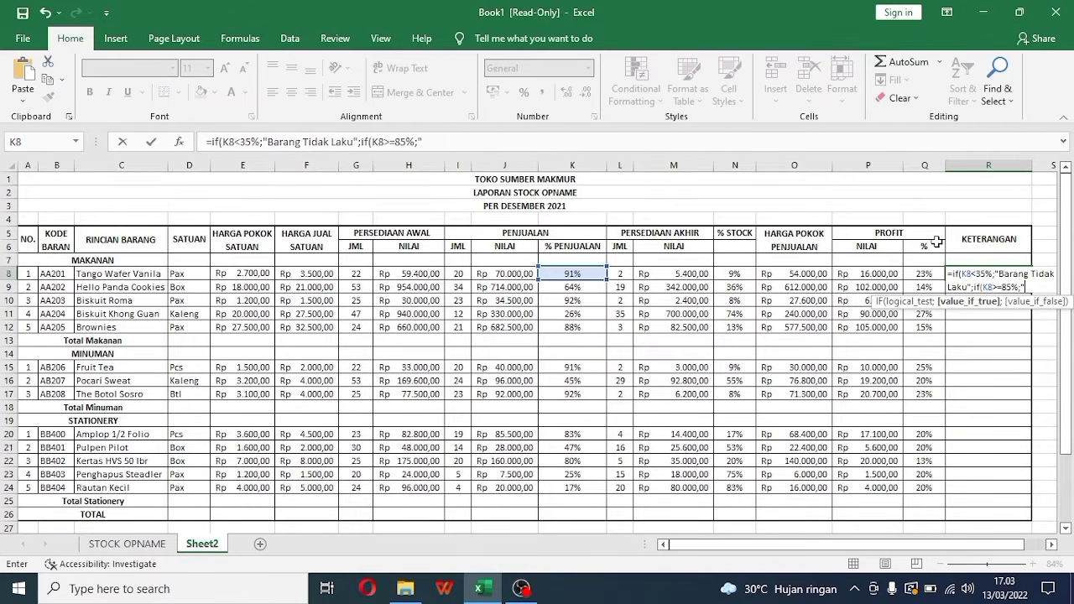
text("Barang Laku)
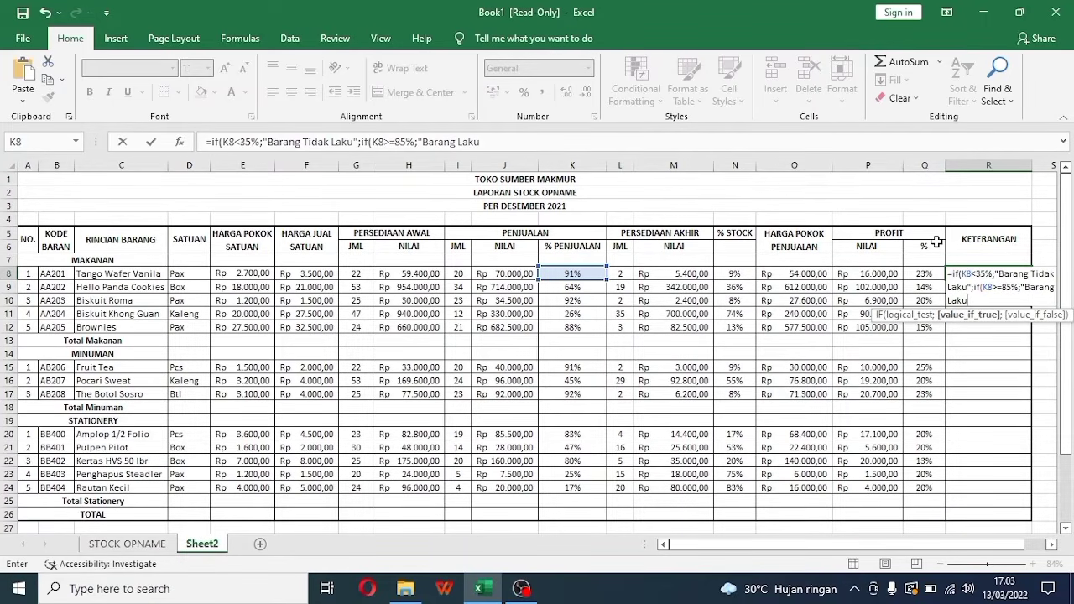
text(";)
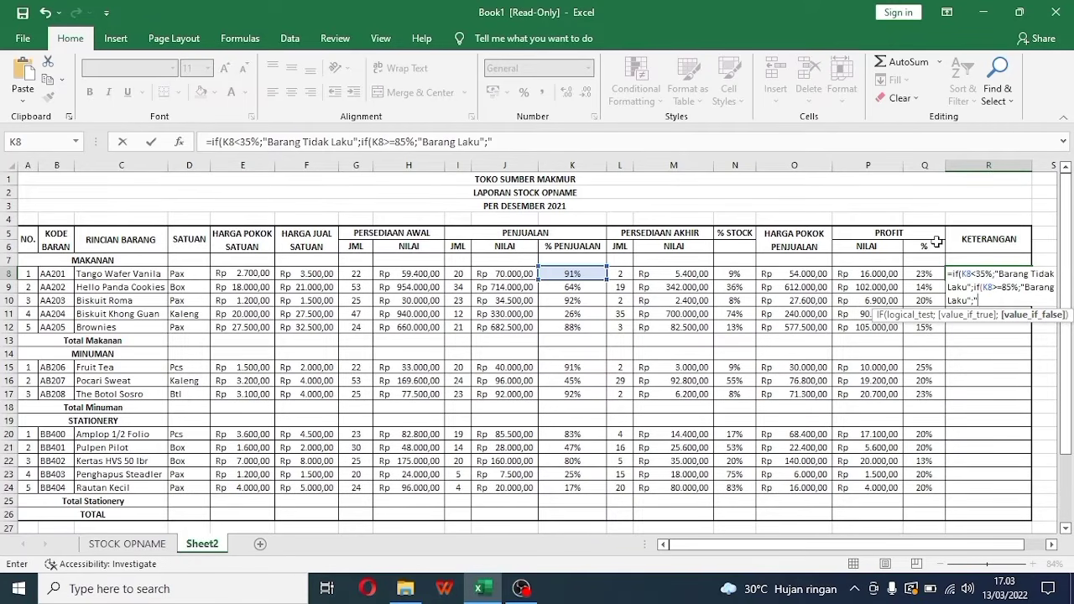
text("Barang Cukup Laku)
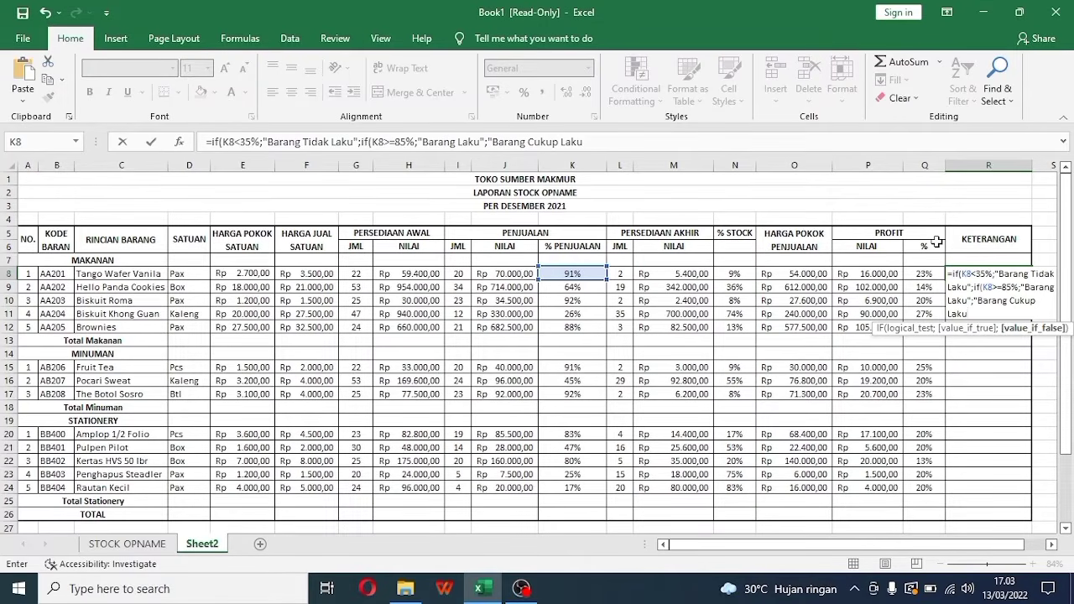
text(")
text()))
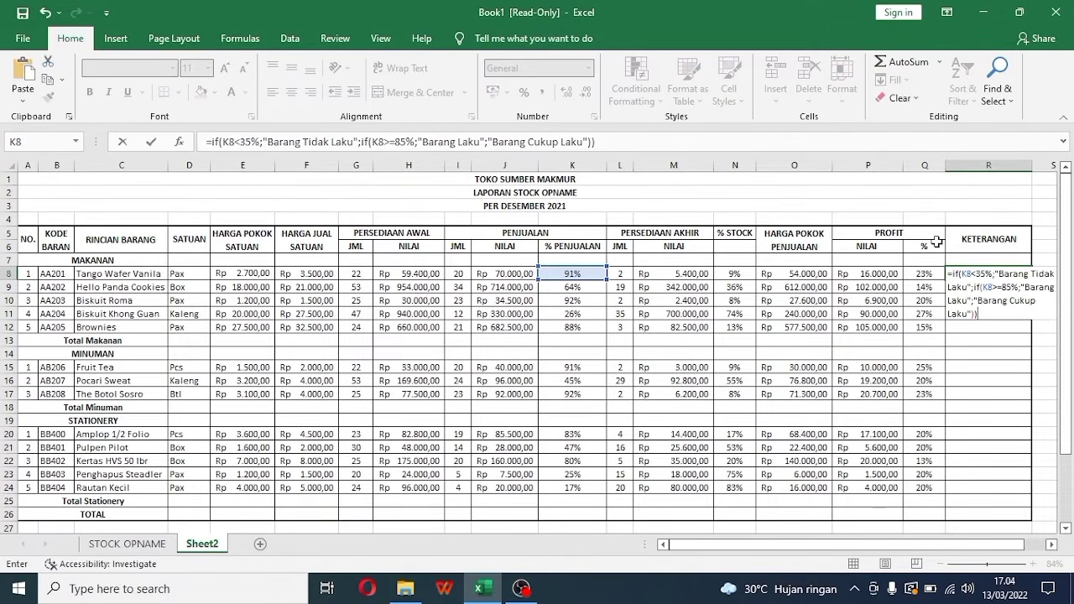
key(Return)
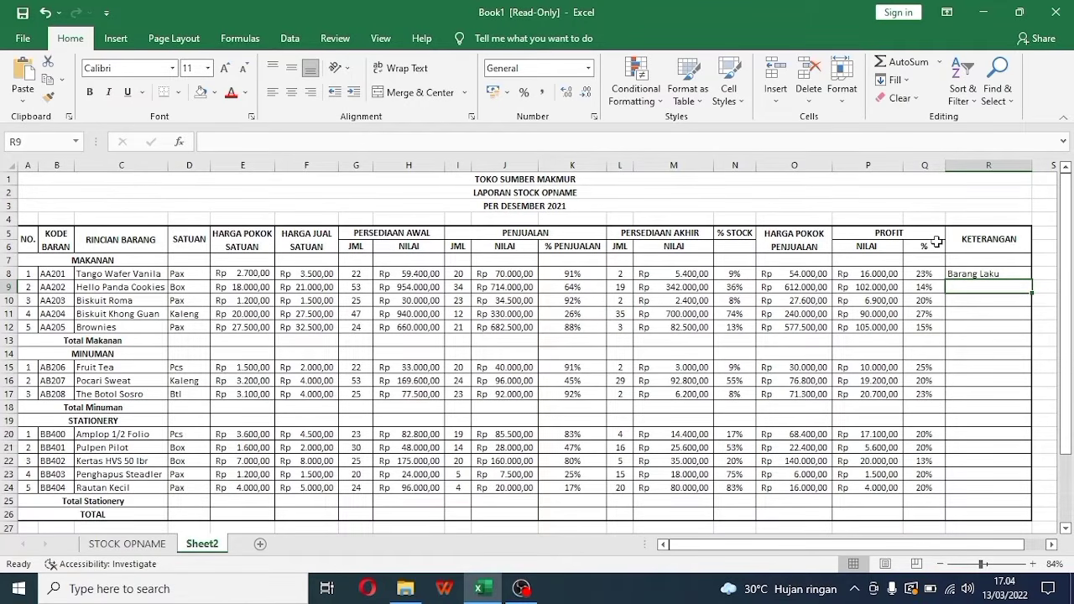
Fill the Keterangan formula from R8 down to R24 and clear it from the non-item rows R13:R14 and R18:R19
click(995, 274)
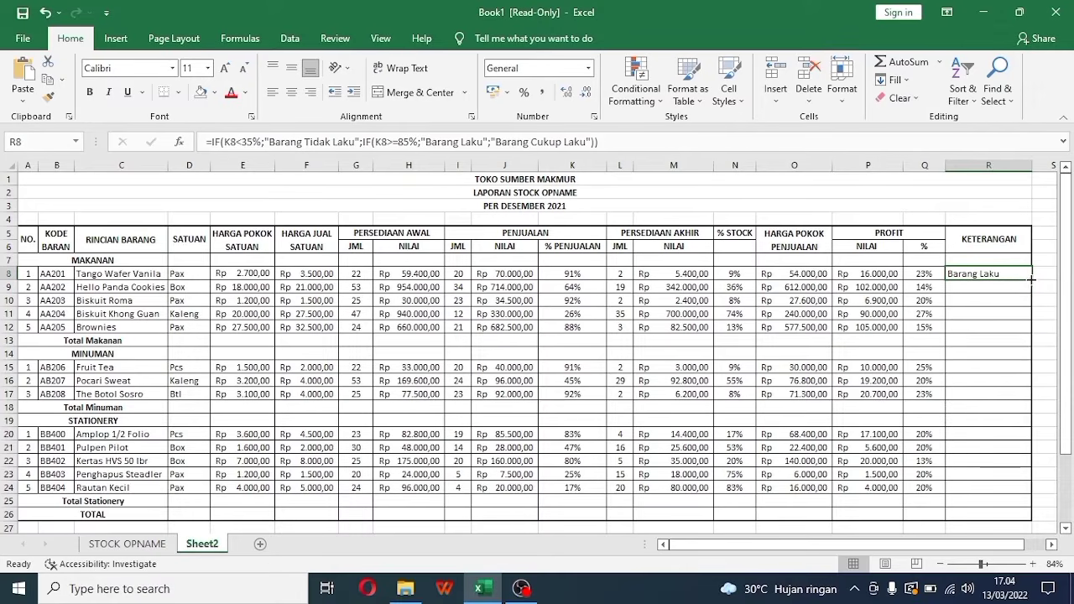
drag(1031, 288, 1025, 487)
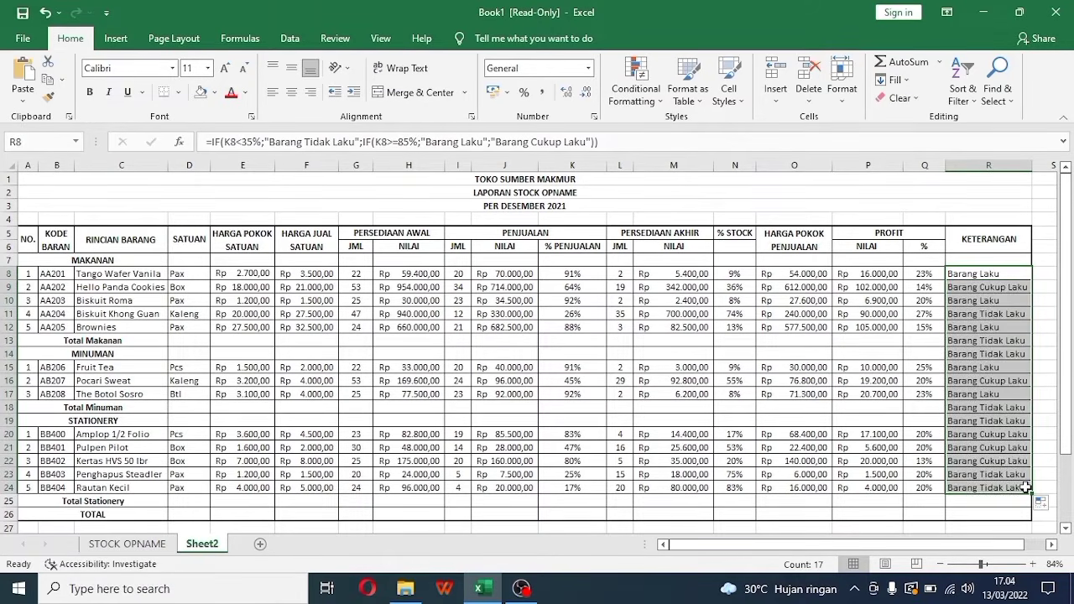
click(923, 342)
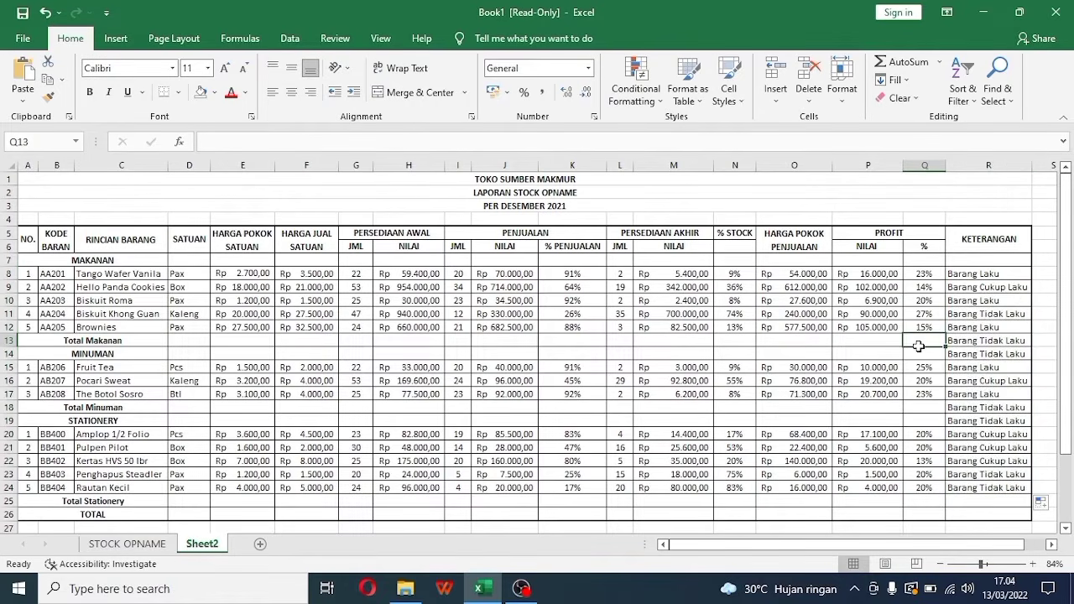
drag(977, 341, 983, 352)
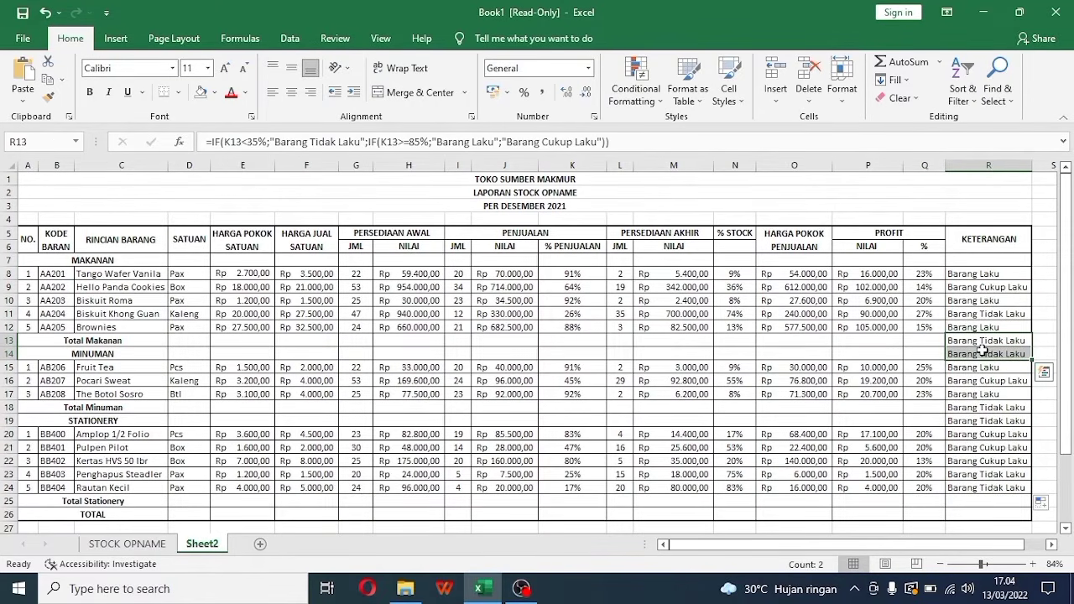
click(959, 406)
drag(959, 406, 998, 352)
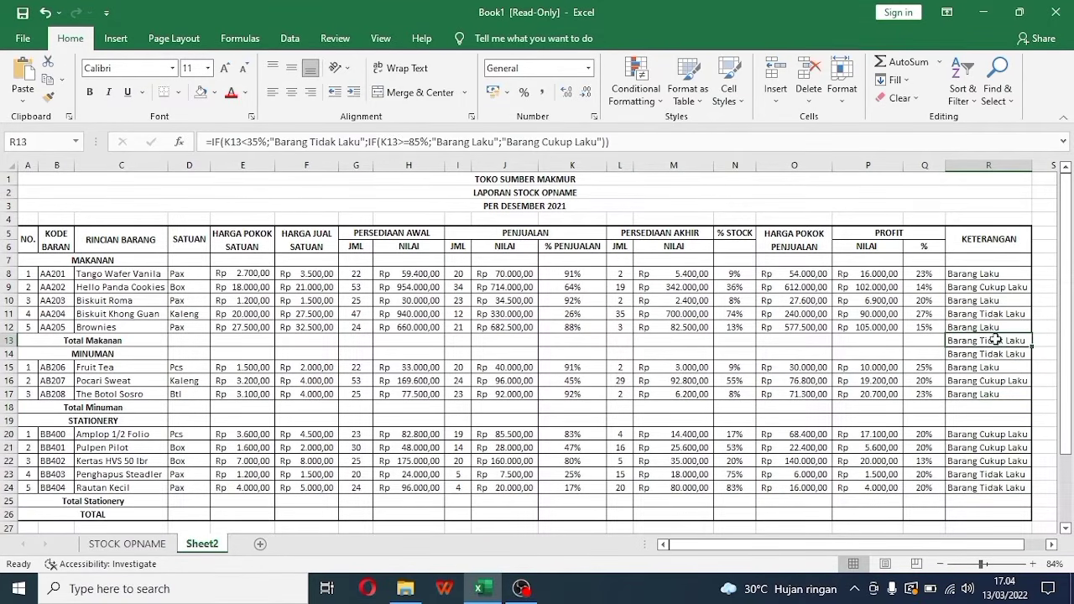
key(Delete)
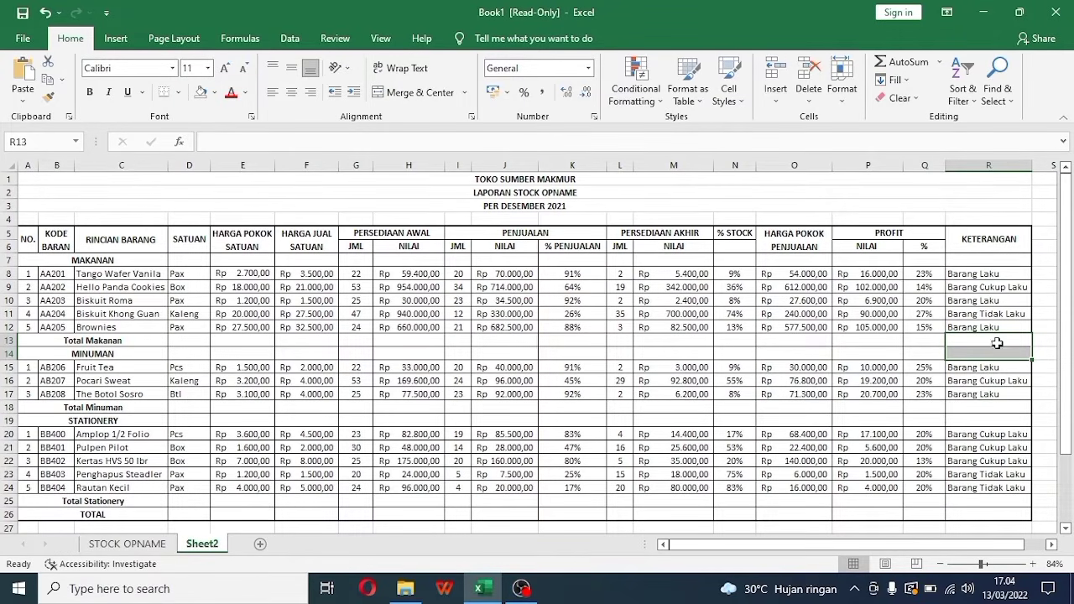
click(969, 273)
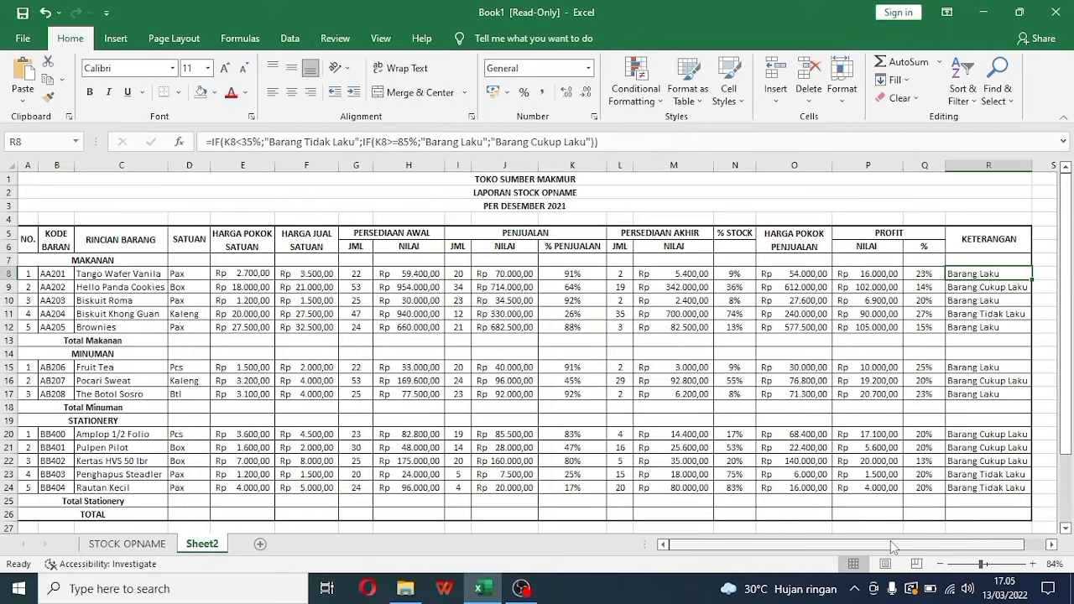
drag(890, 543, 823, 550)
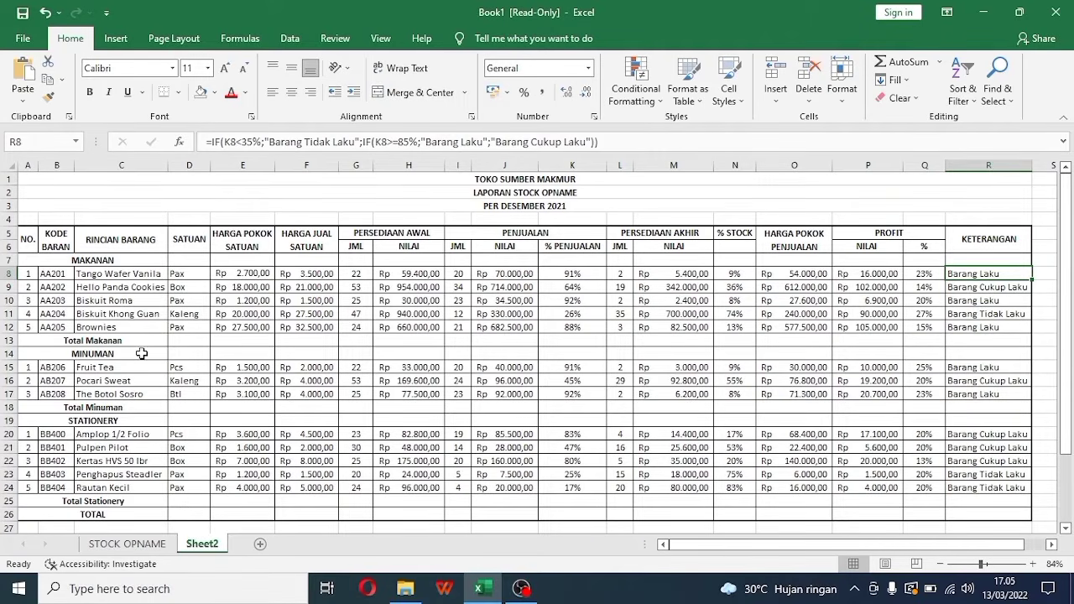
click(240, 340)
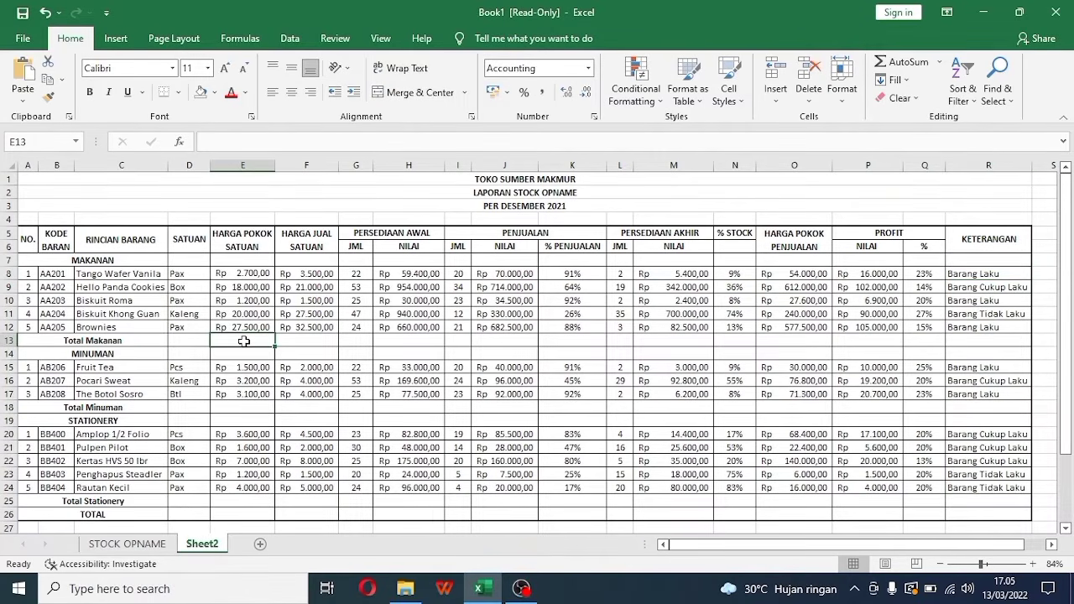
click(300, 337)
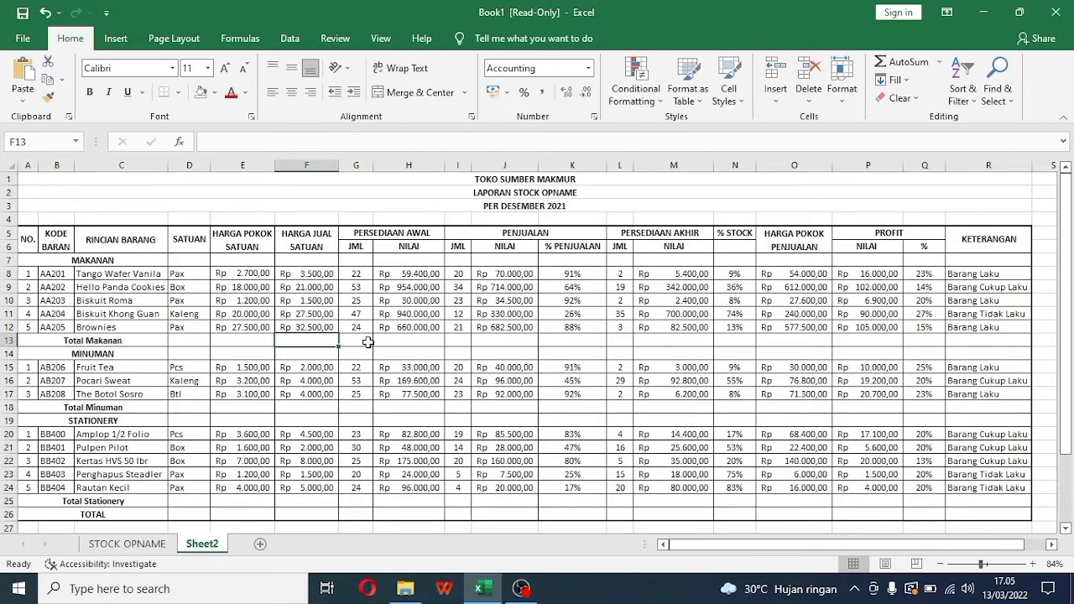
Total the Makanan items' Harga Pokok Satuan in E13 with =SUM(E8:E12)
click(268, 339)
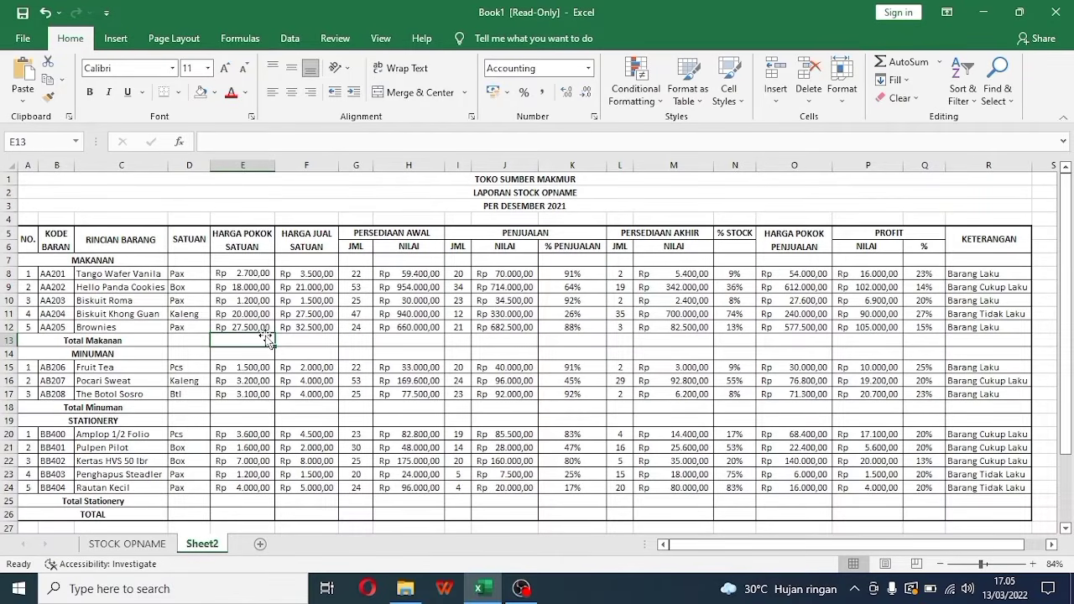
text(=sum)
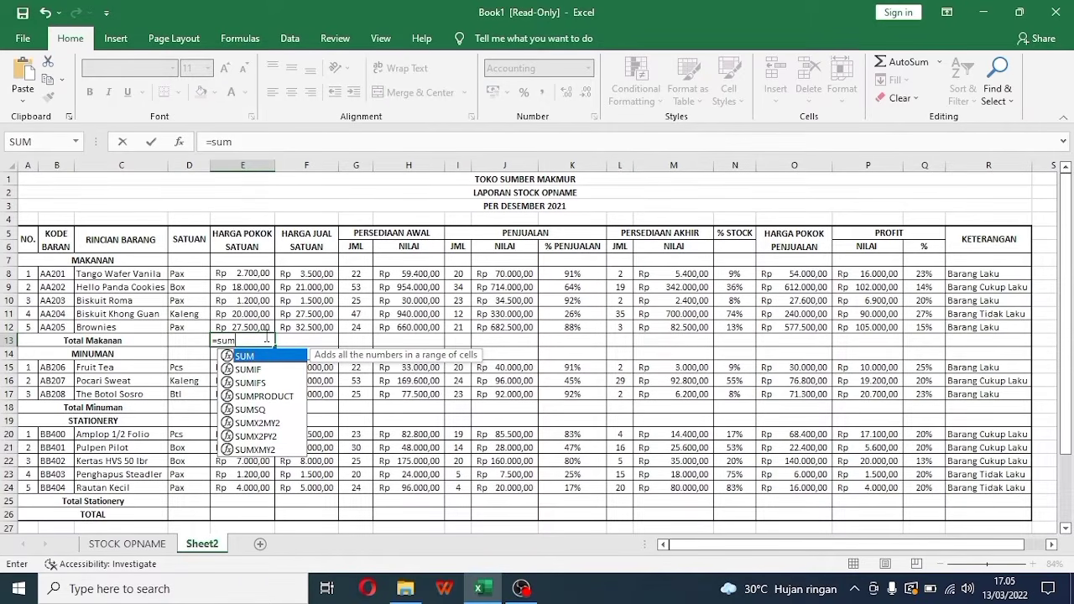
text(()
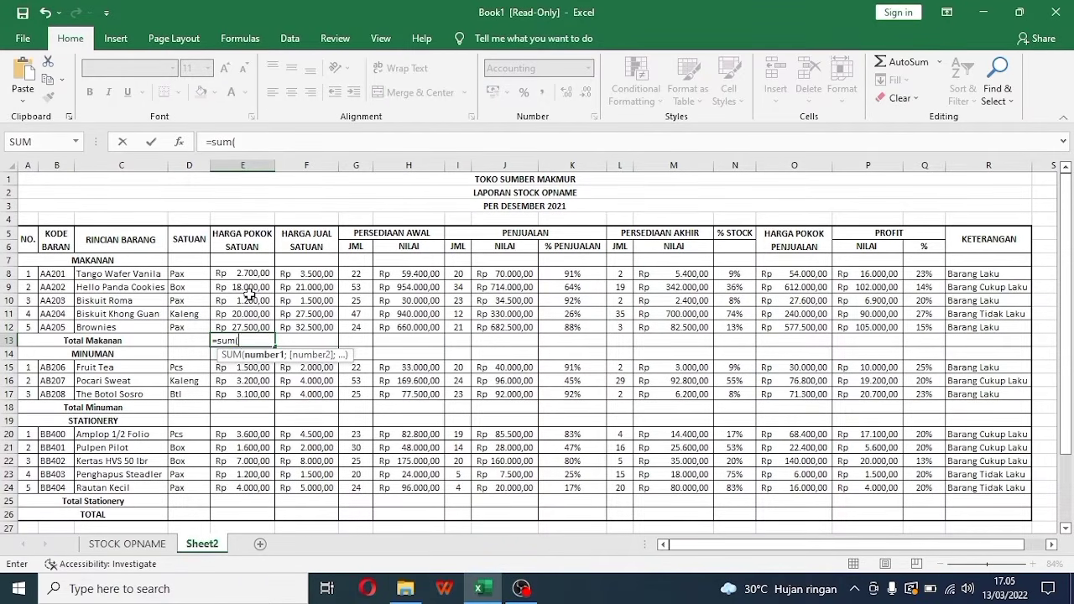
drag(256, 273, 264, 321)
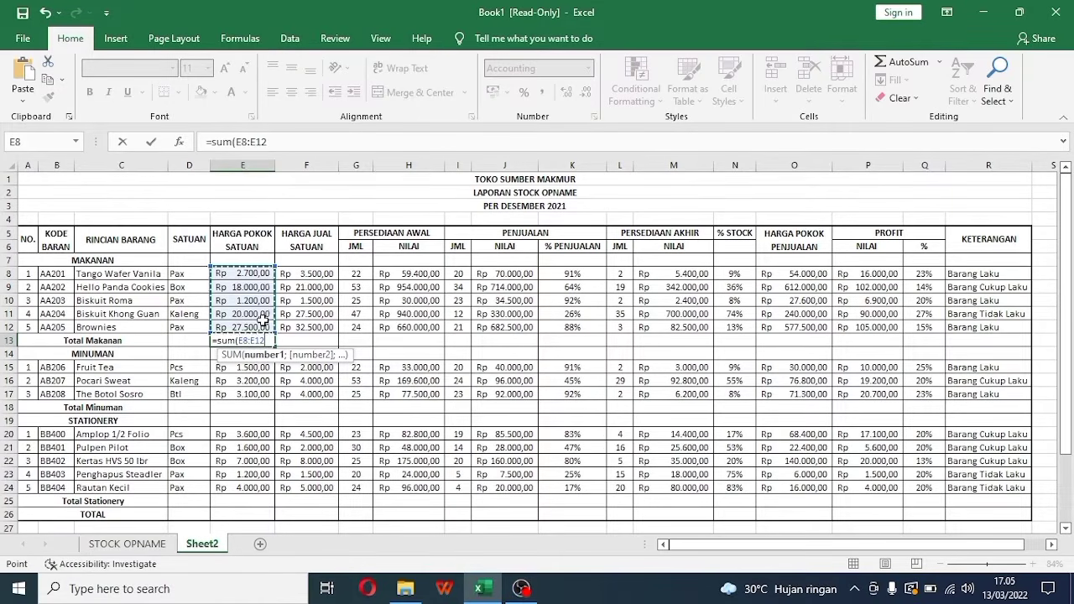
text())
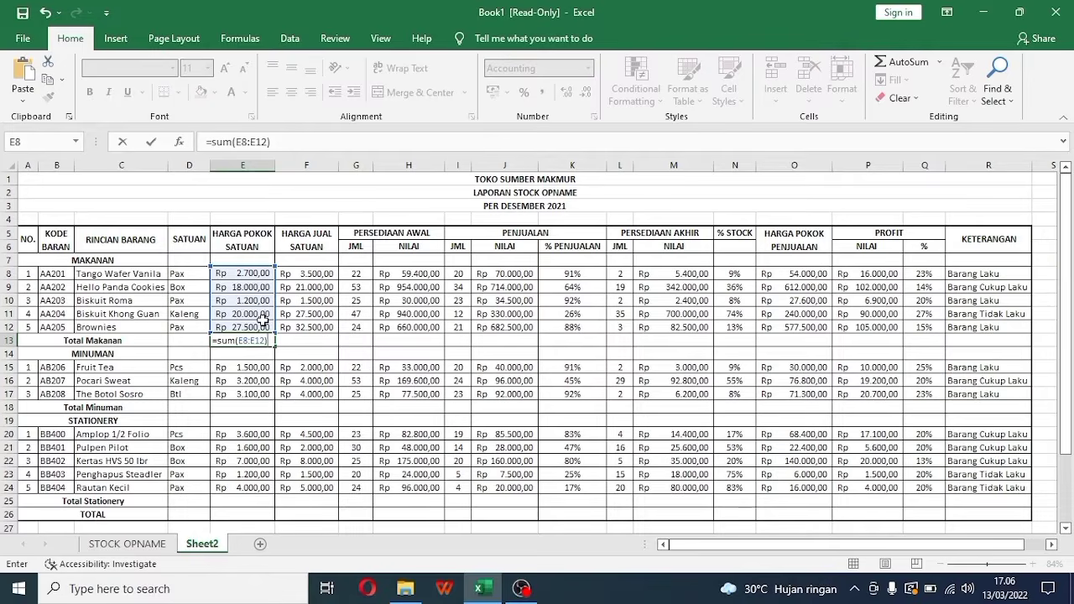
key(Return)
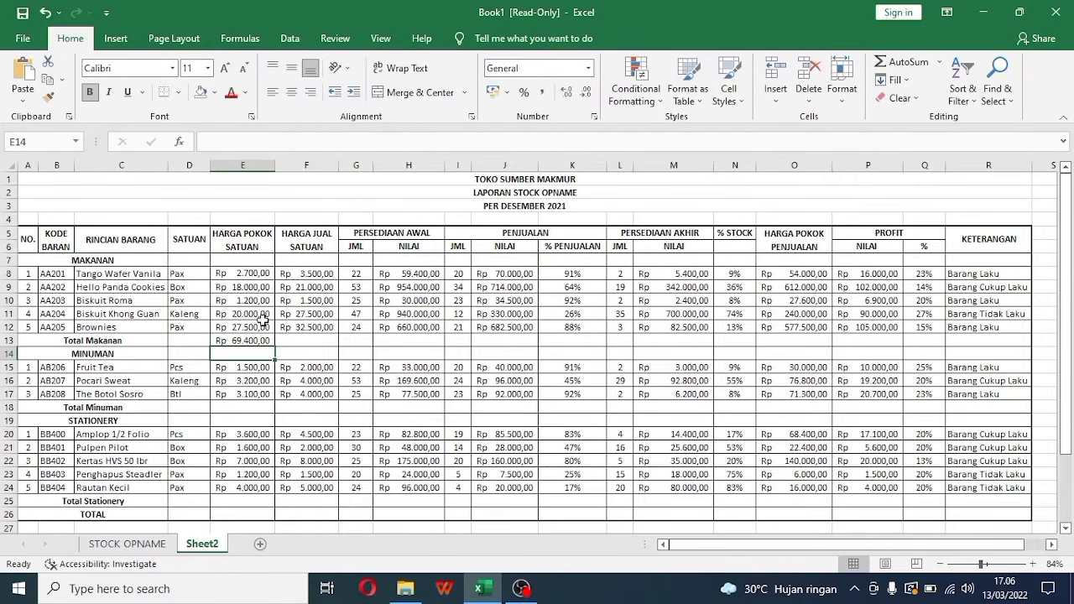
Copy the E13 total formula into H13 and J13, and widen column J slightly to fit the total
click(258, 339)
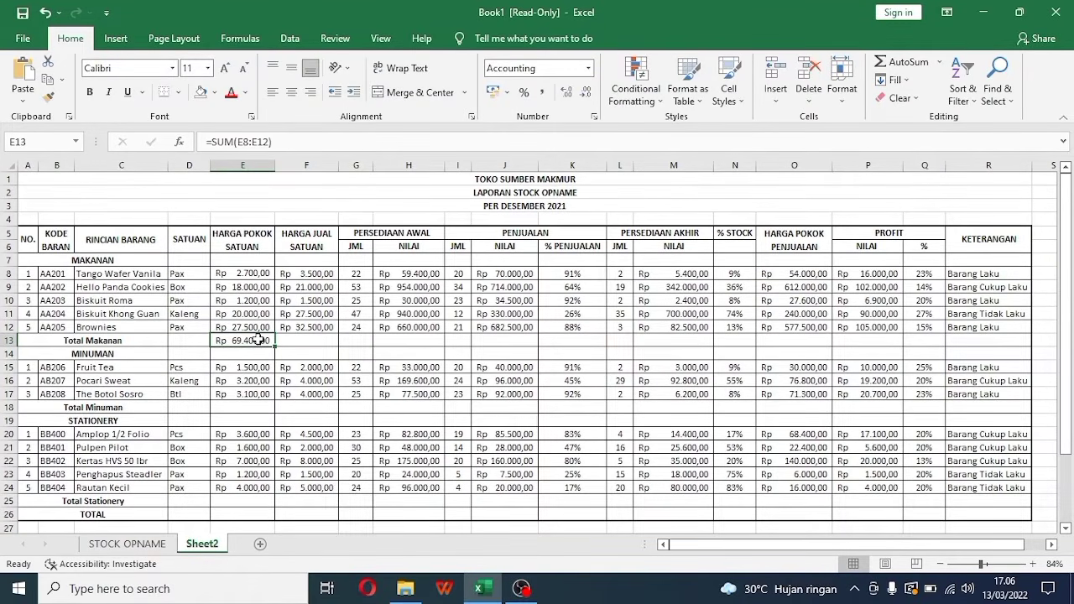
right_click(257, 339)
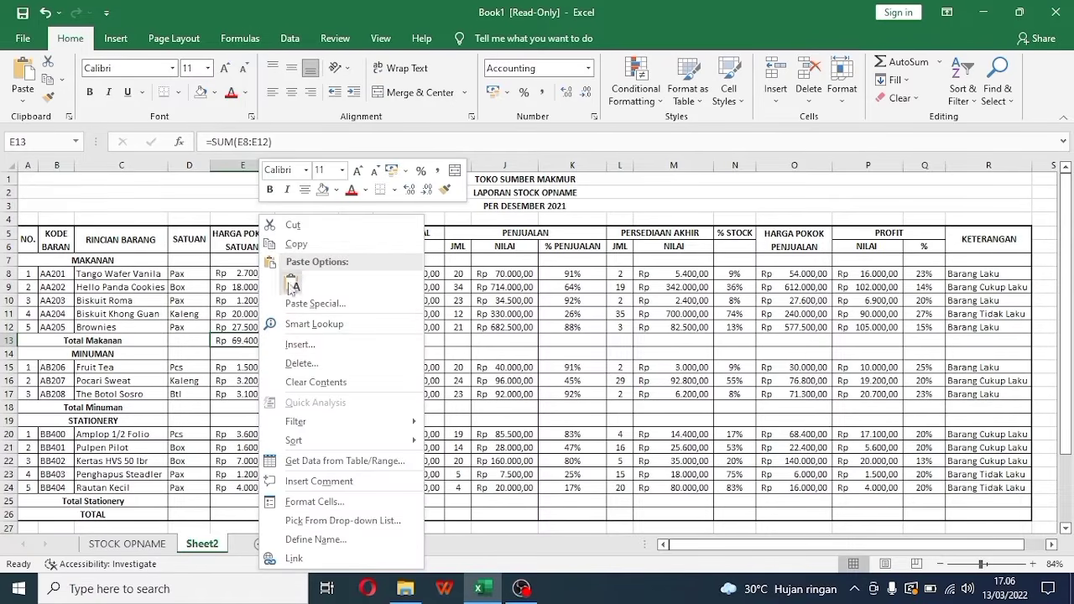
click(309, 245)
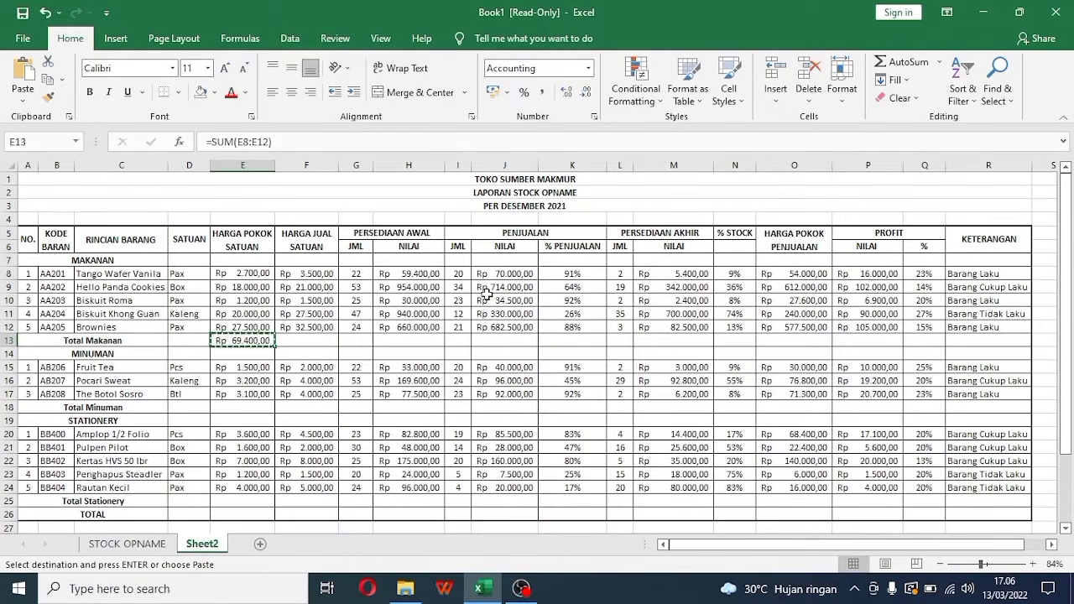
click(414, 337)
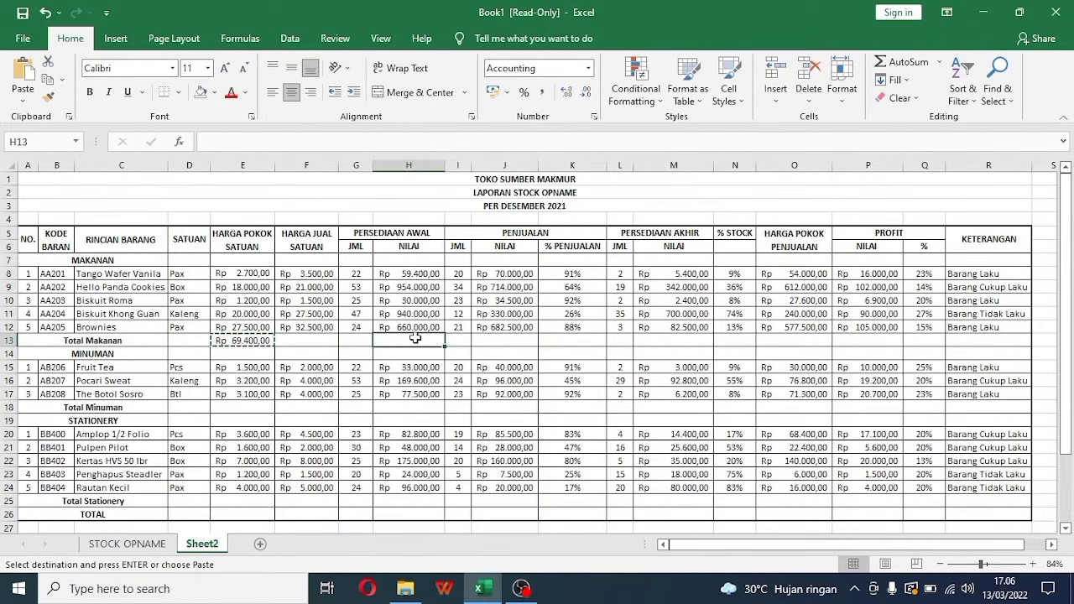
right_click(415, 337)
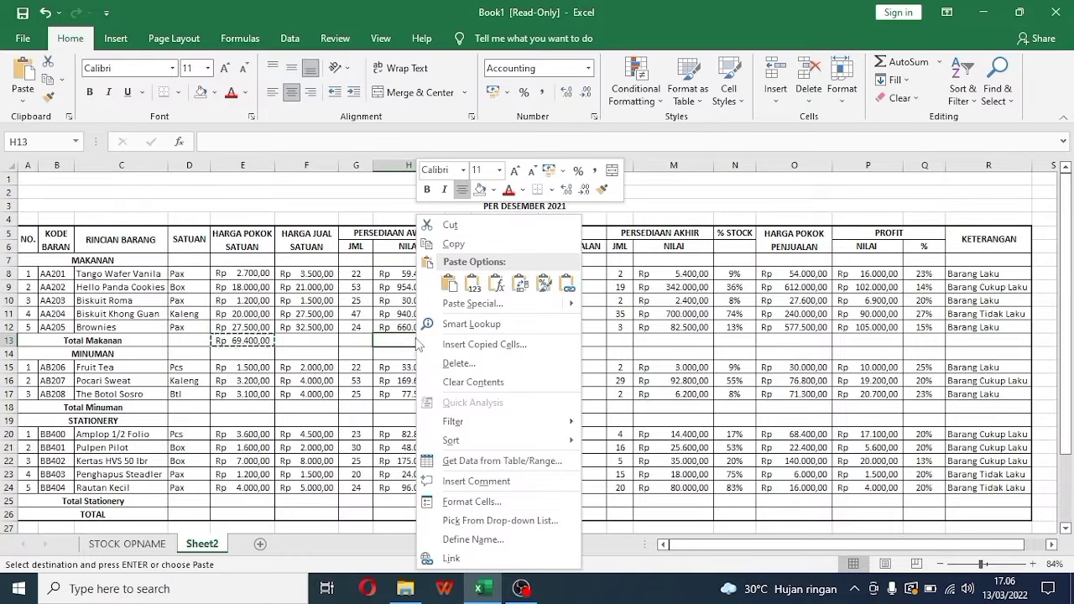
click(448, 283)
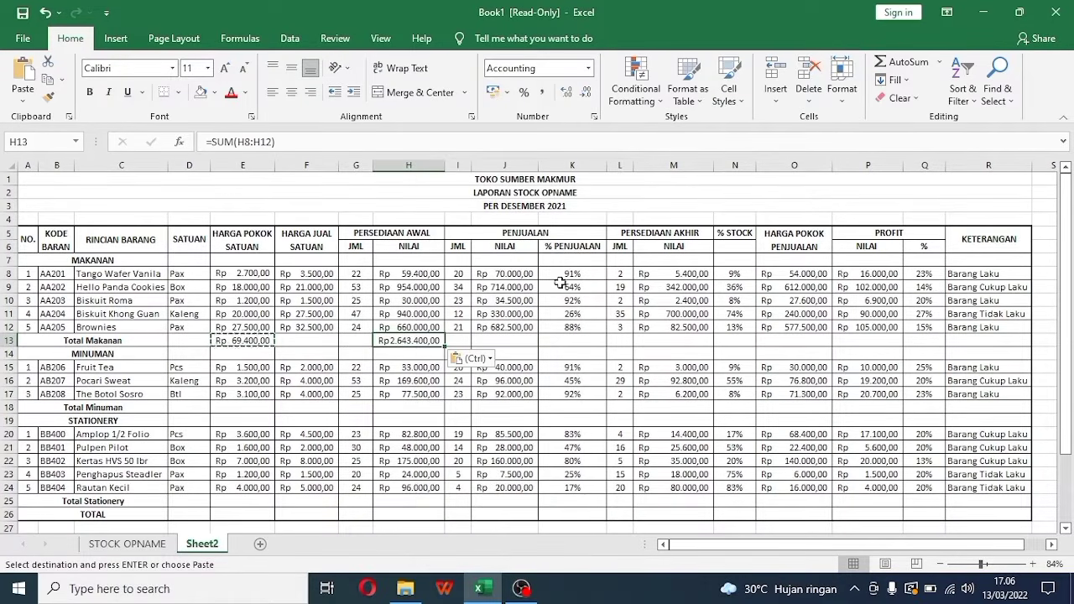
click(508, 342)
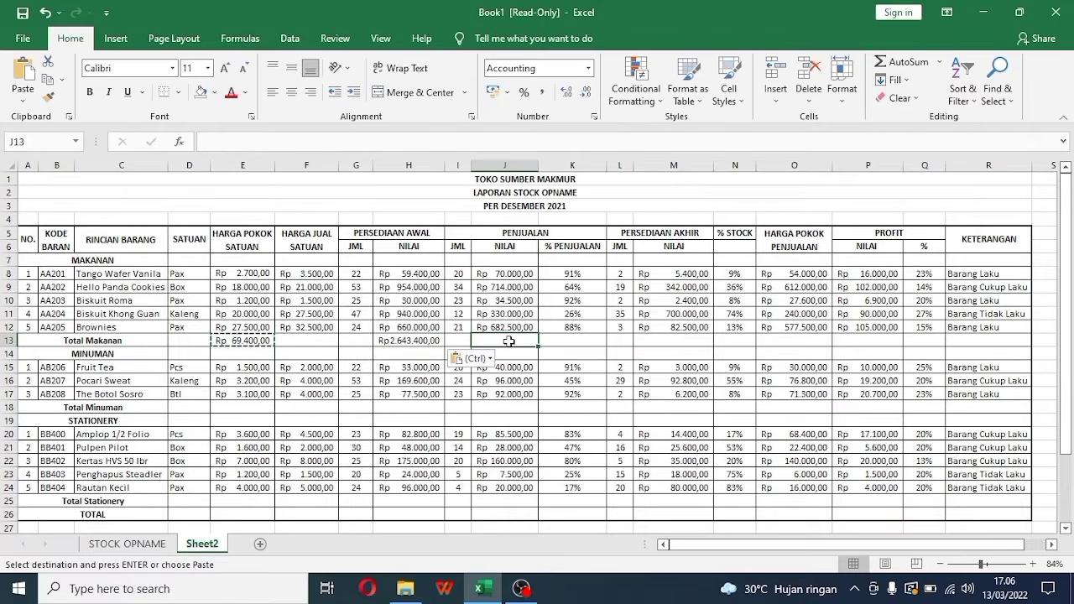
right_click(508, 341)
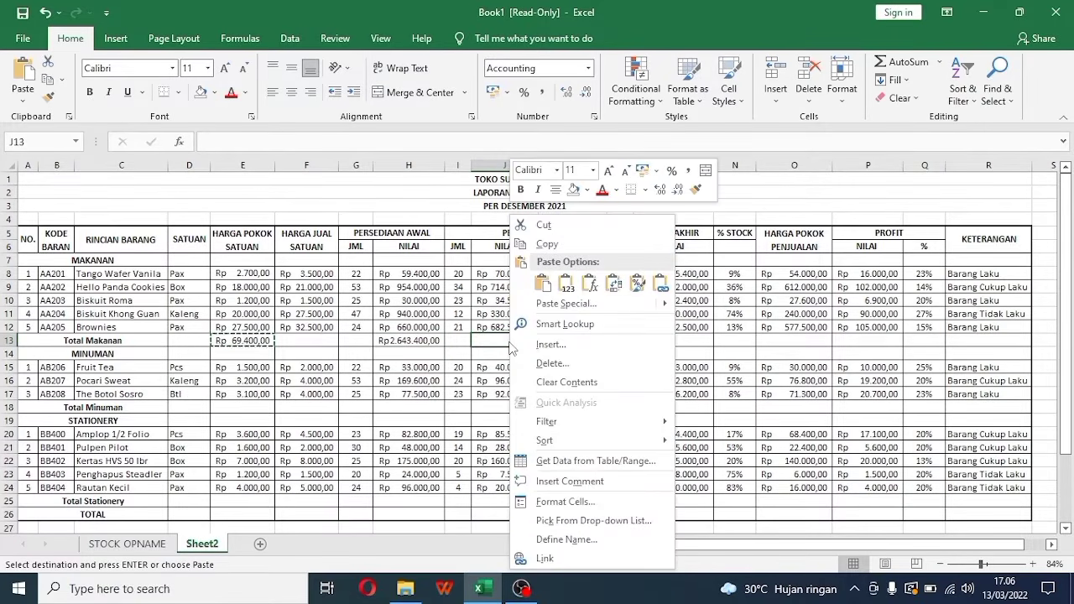
click(538, 285)
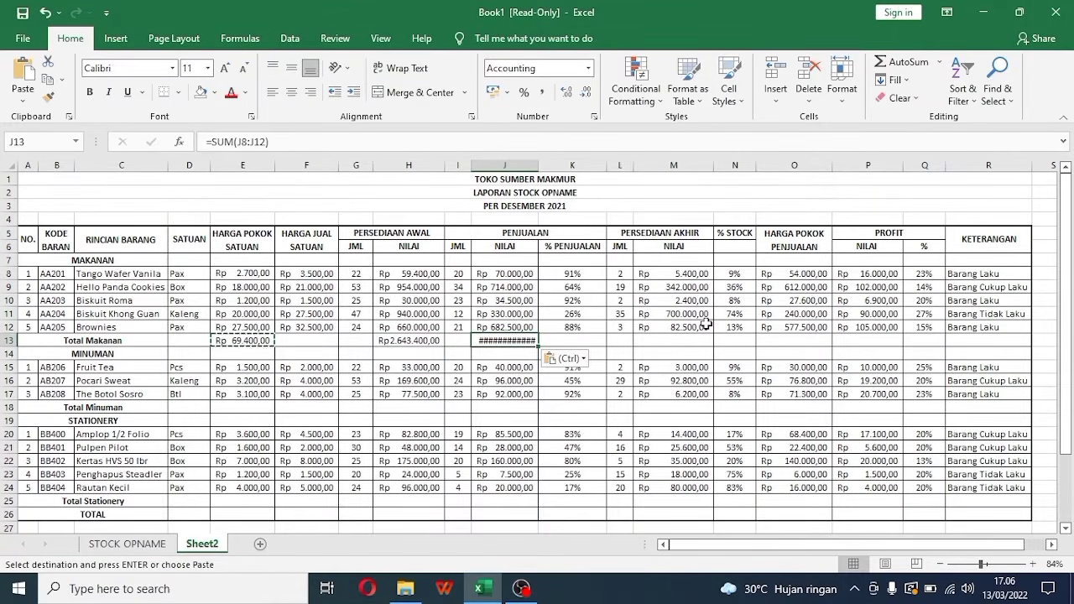
drag(538, 166, 542, 168)
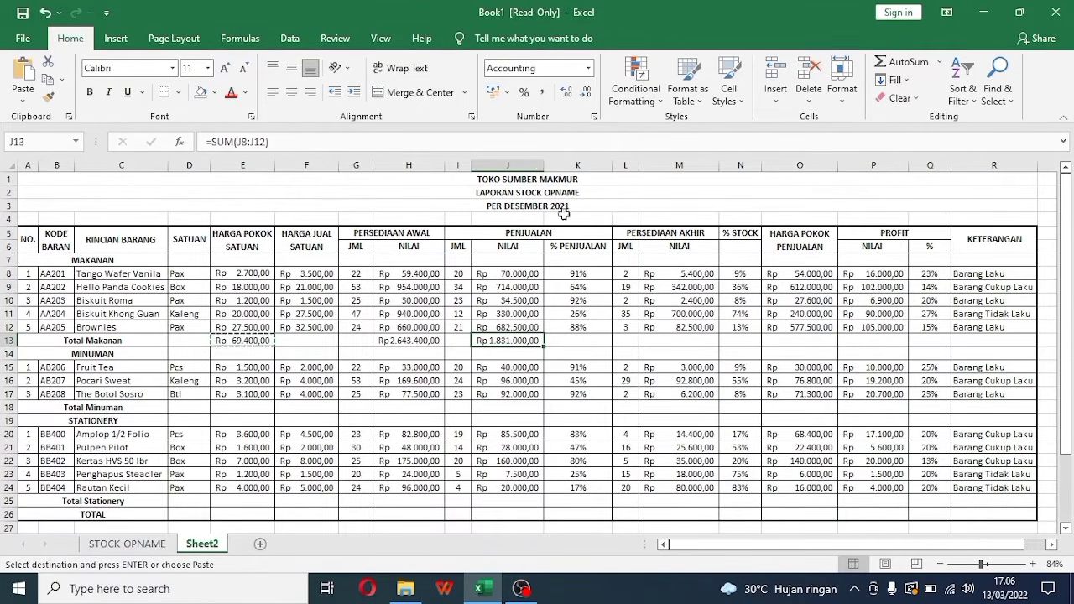
Paste the copied total formula into M13, O13 and P13 of the Total Makanan row
click(668, 339)
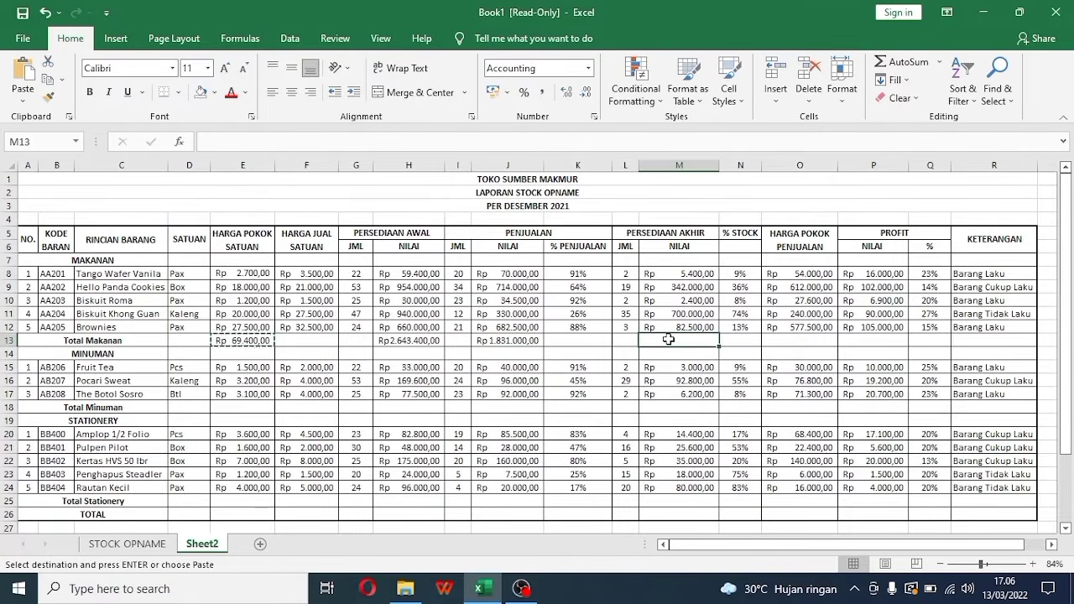
right_click(668, 339)
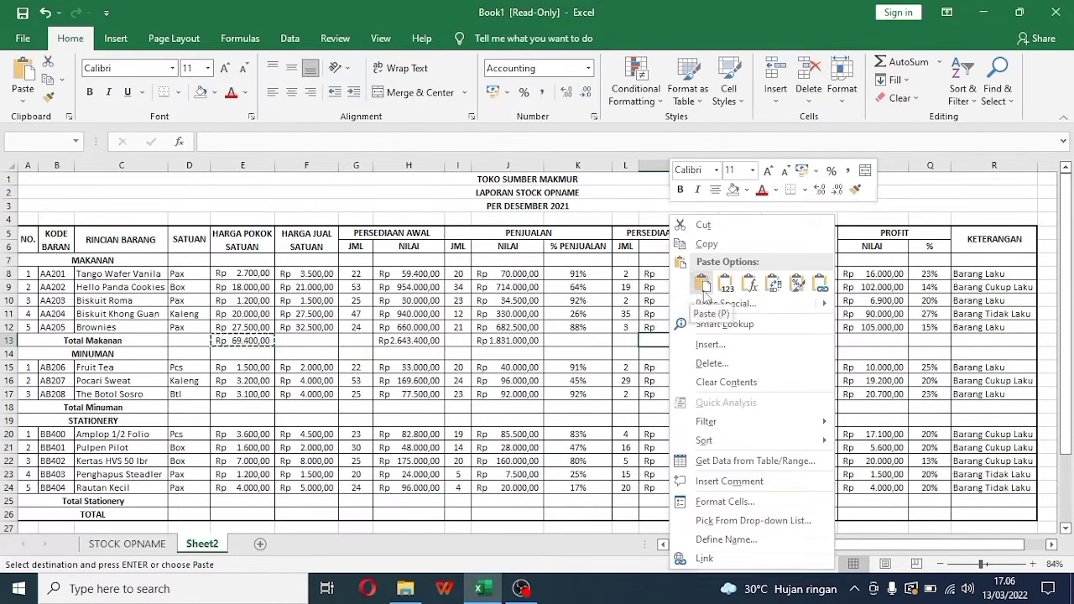
click(701, 283)
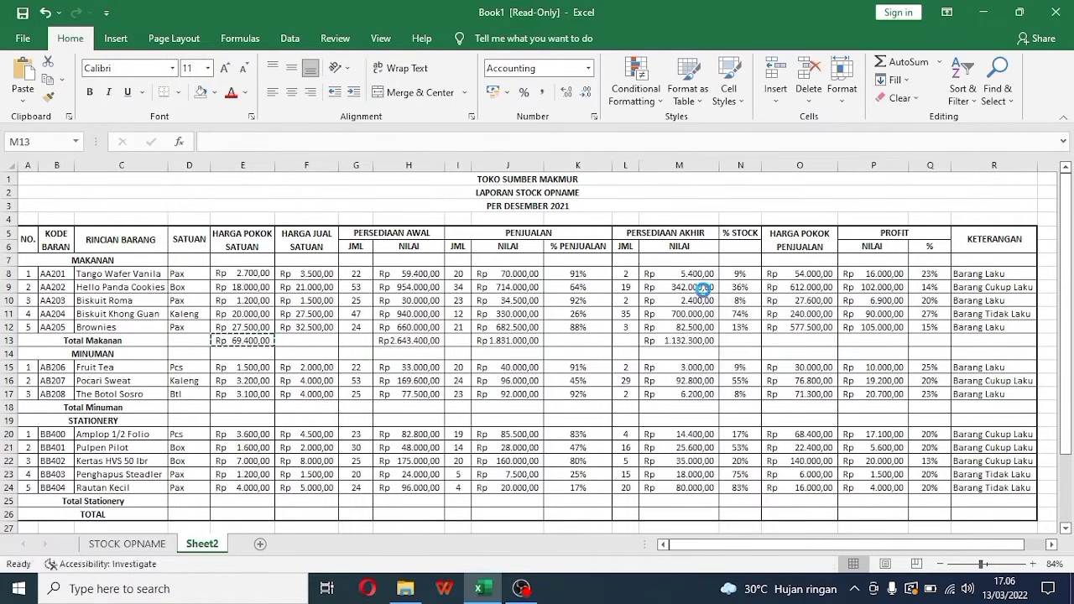
click(782, 339)
right_click(781, 339)
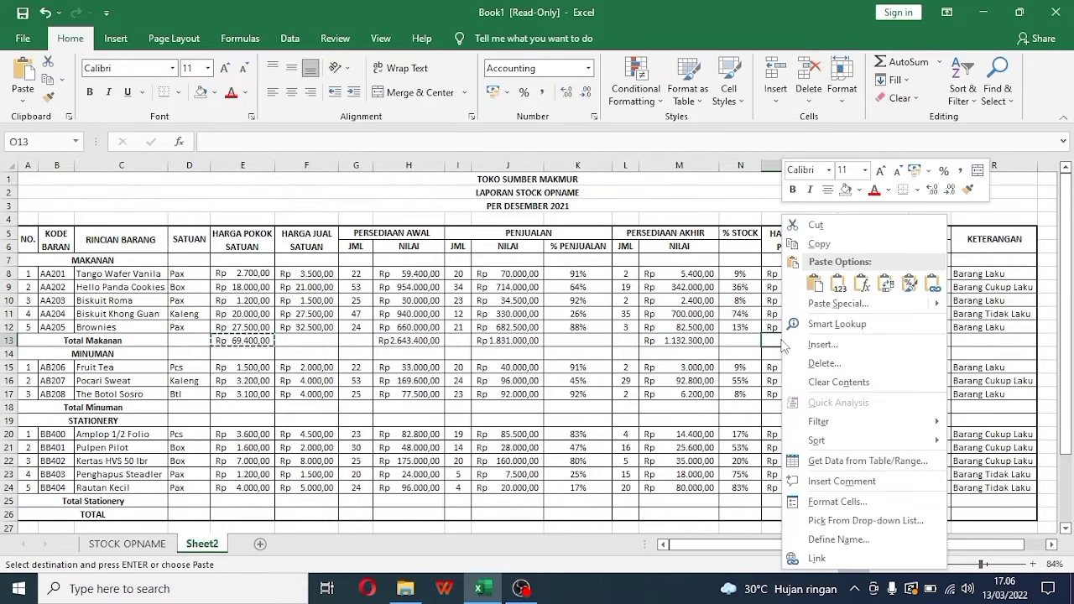
click(815, 284)
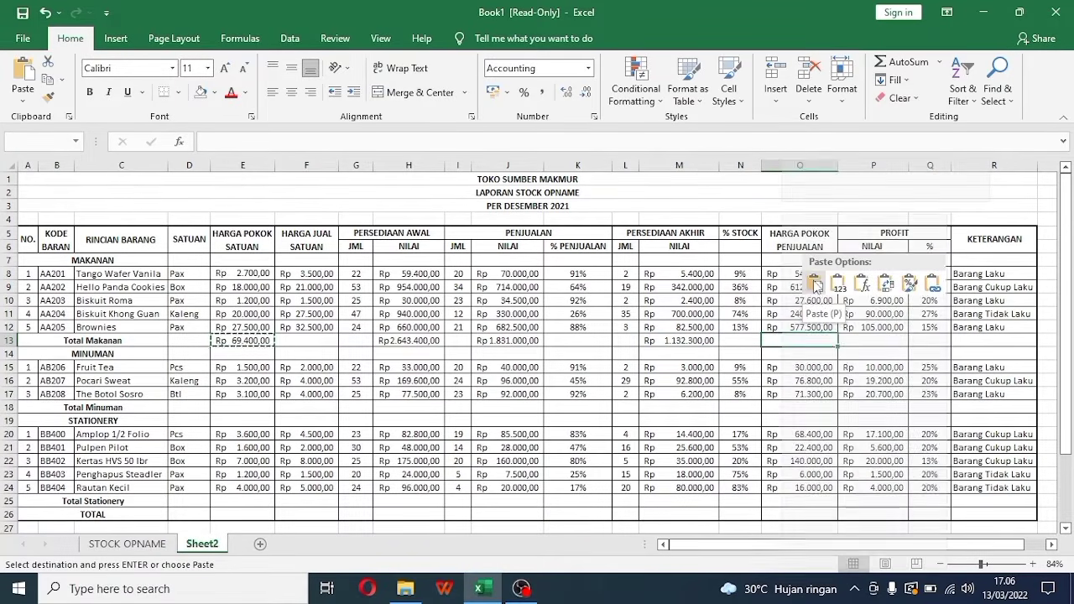
click(854, 343)
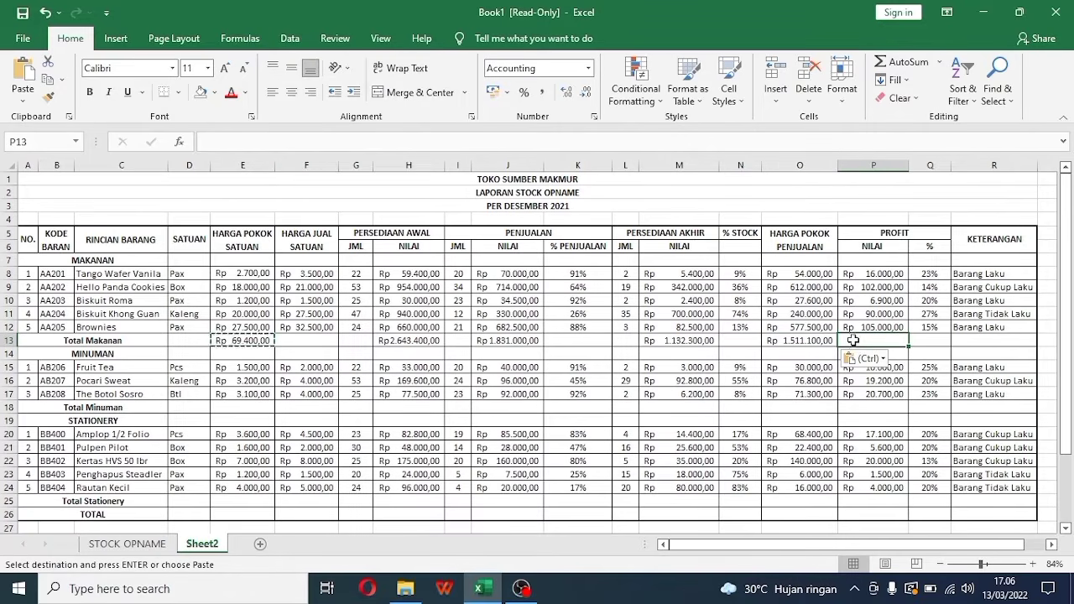
right_click(853, 340)
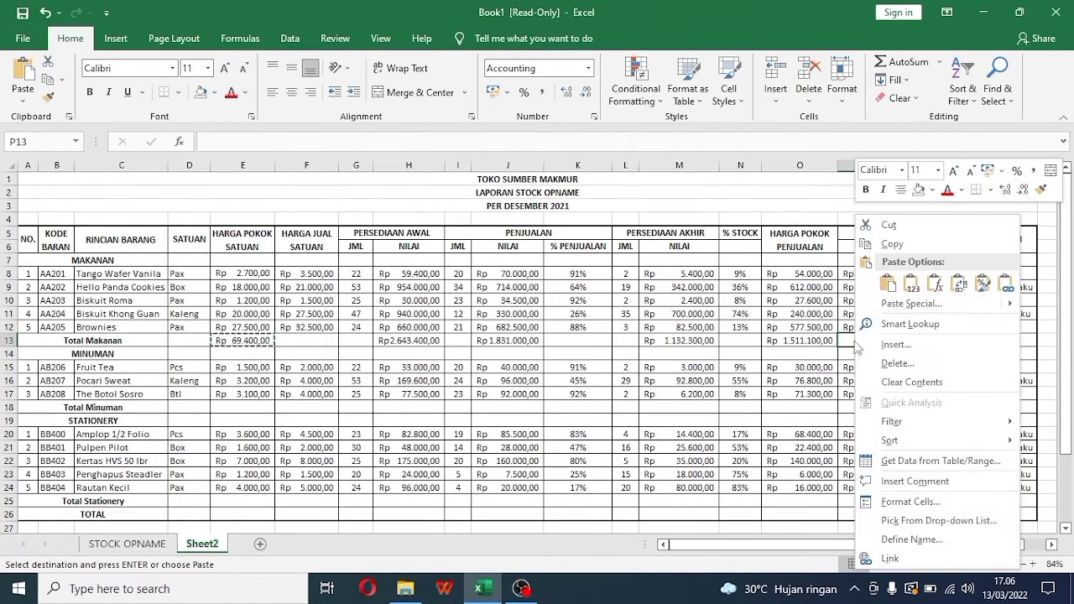
click(889, 286)
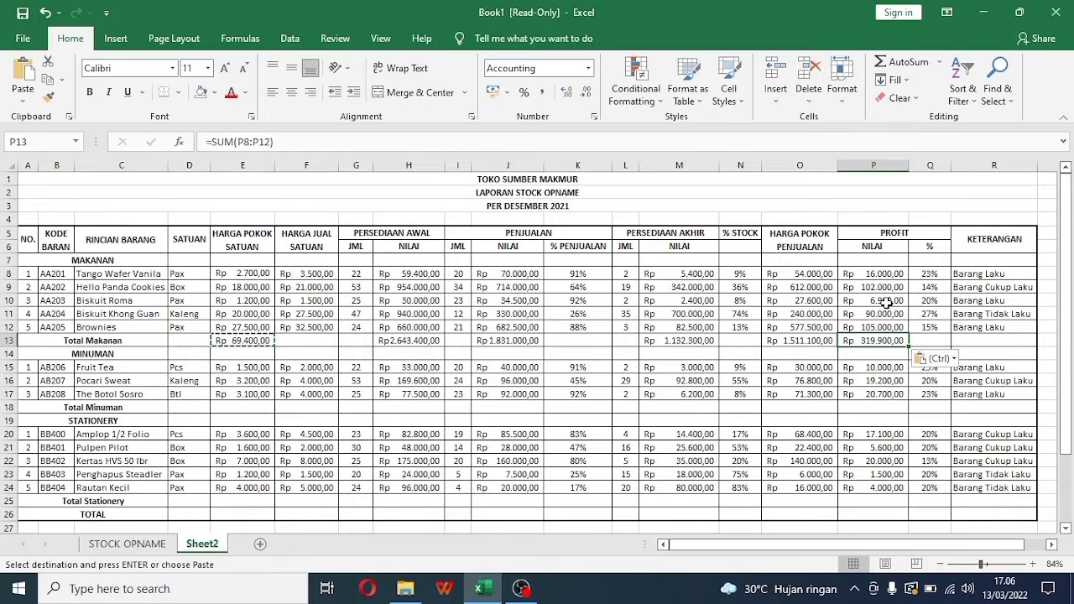
Try pasting the copied total formula into F13 and clear that cell again
click(291, 340)
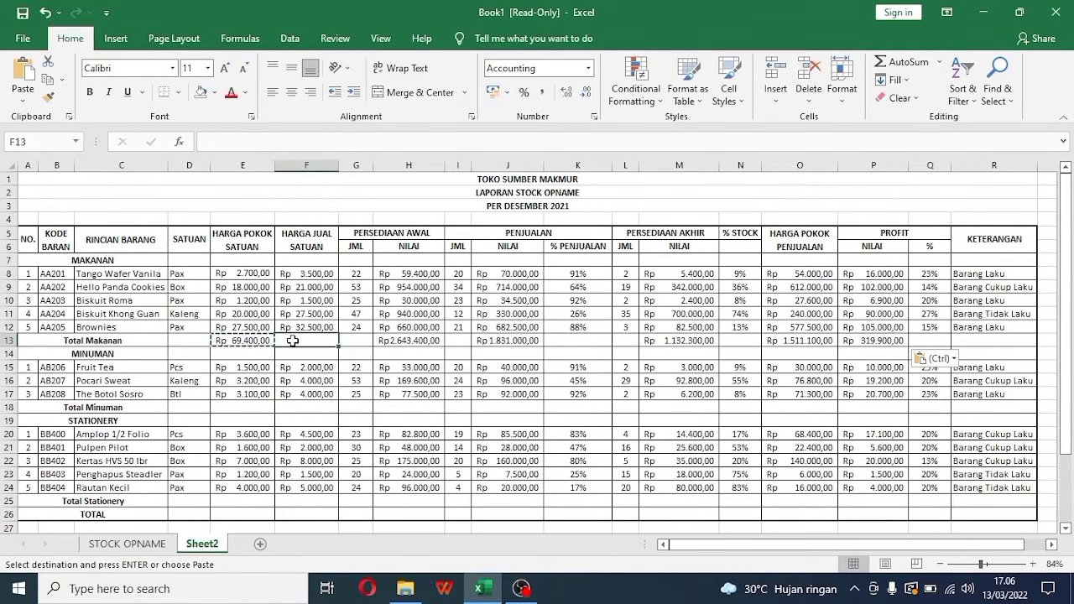
right_click(292, 341)
click(328, 285)
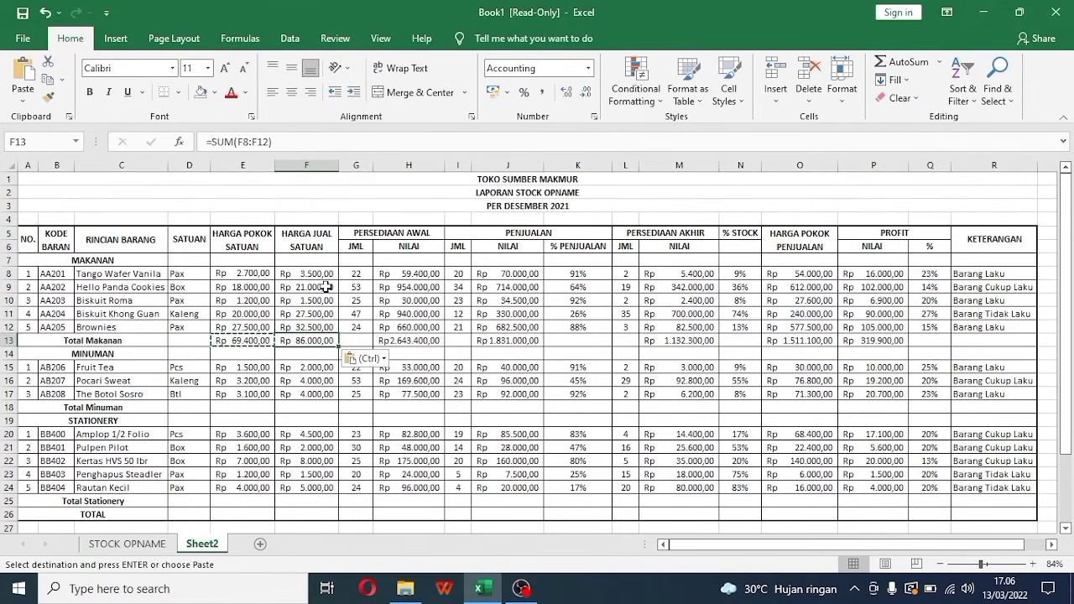
click(357, 337)
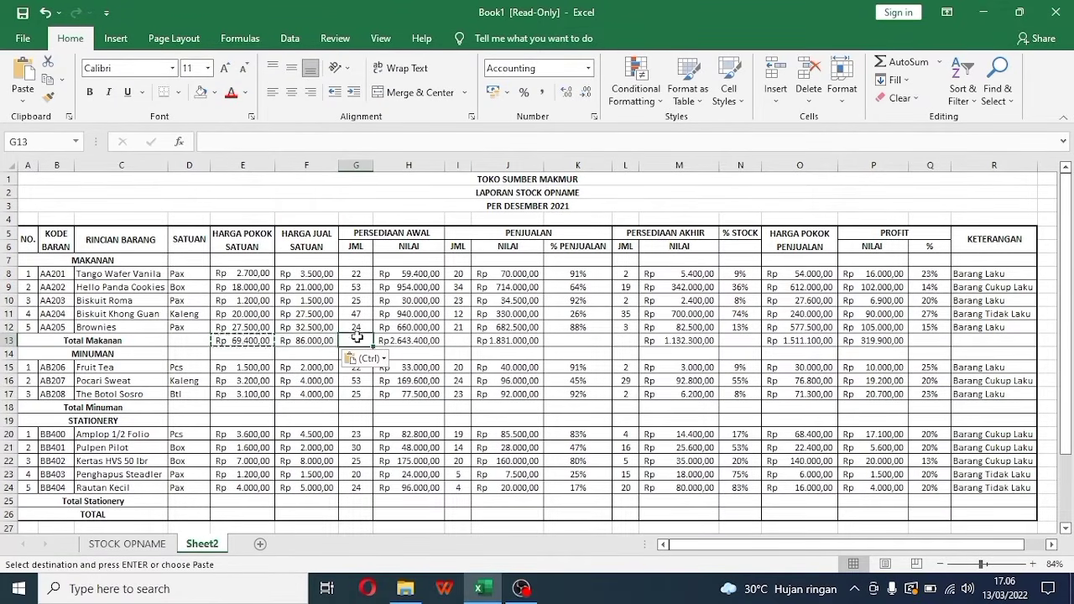
click(327, 339)
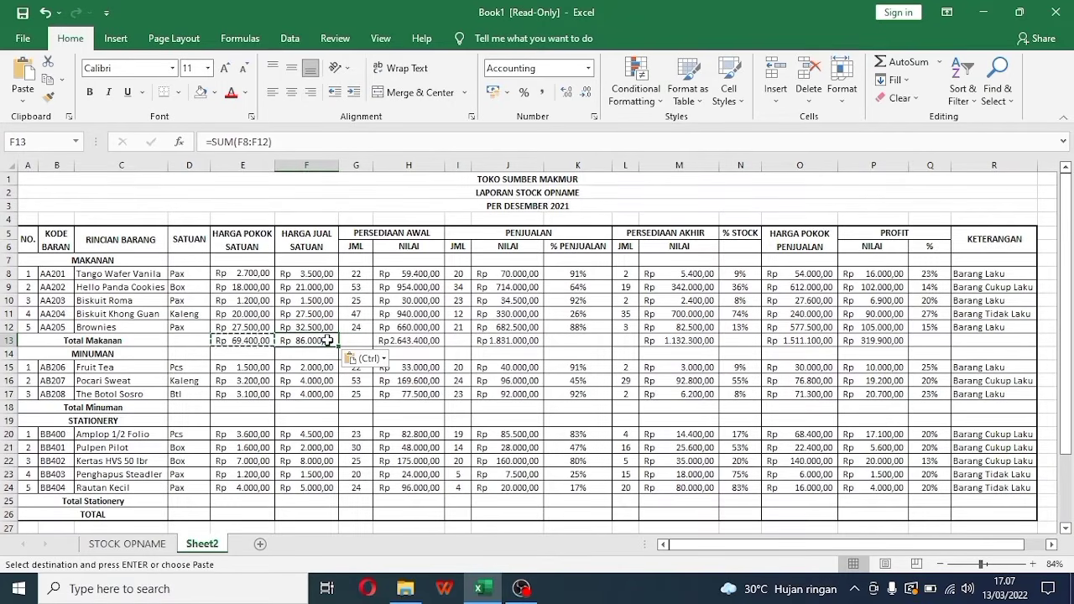
key(Delete)
right_click(327, 340)
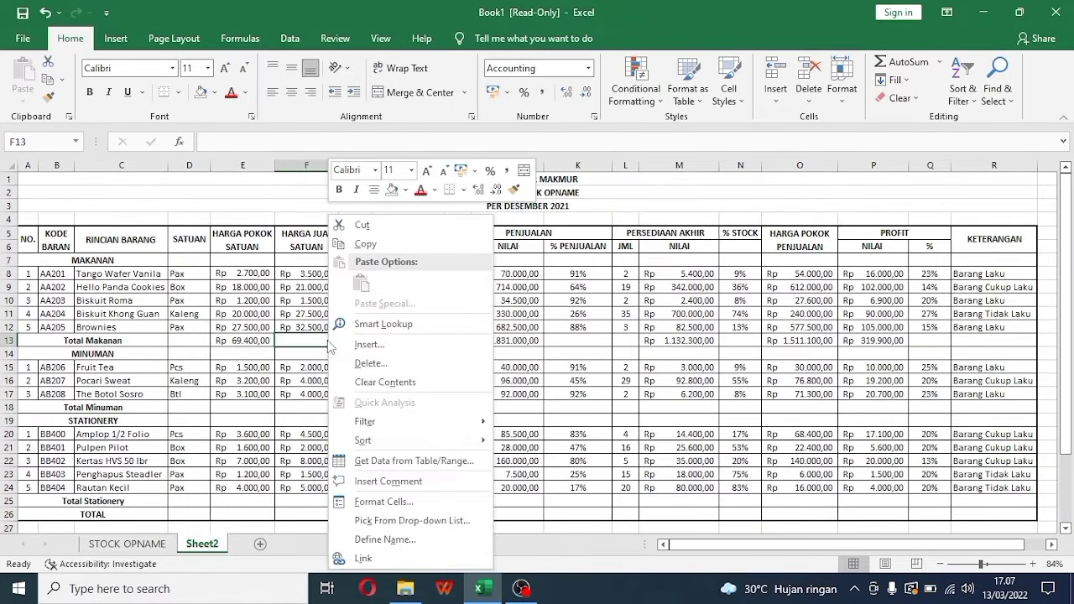
click(540, 301)
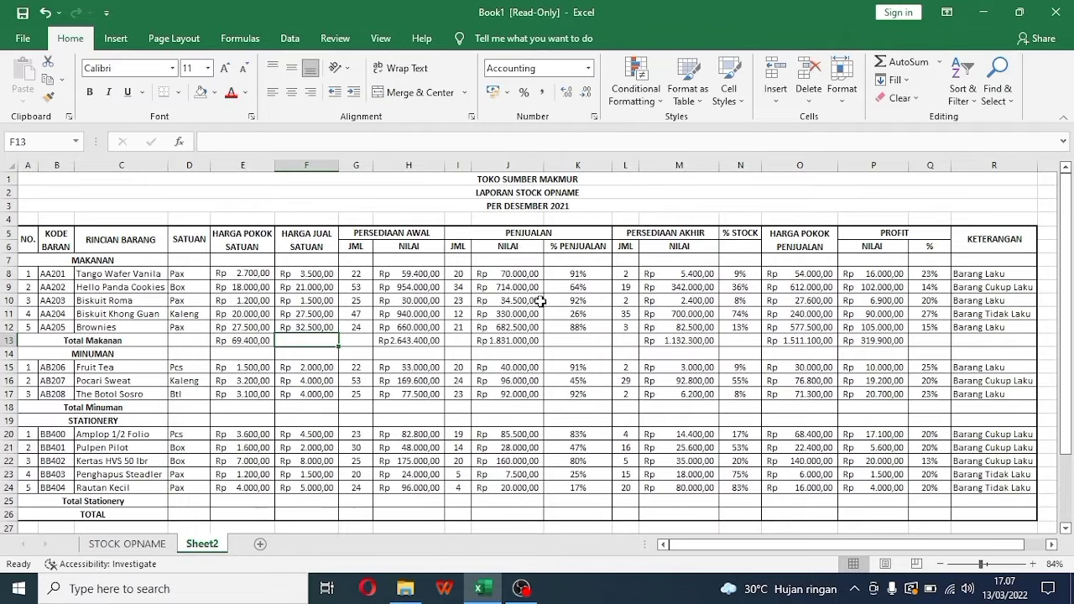
Copy the E13 total formula into F13 to total the Makanan items' Harga Jual Satuan
click(226, 340)
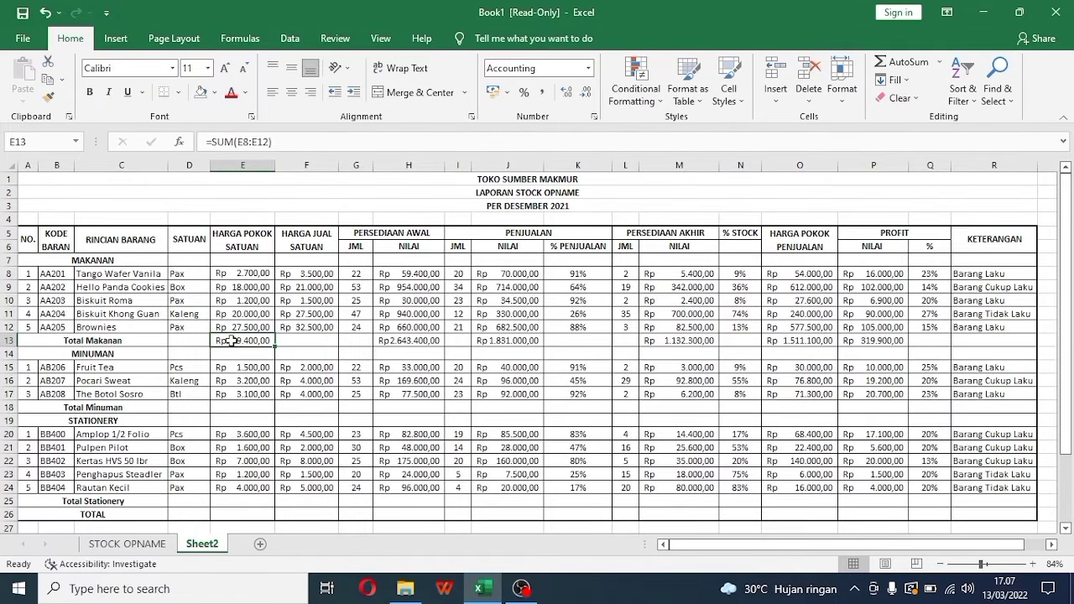
right_click(230, 340)
key(Escape)
key(ctrl+c)
click(304, 341)
right_click(306, 344)
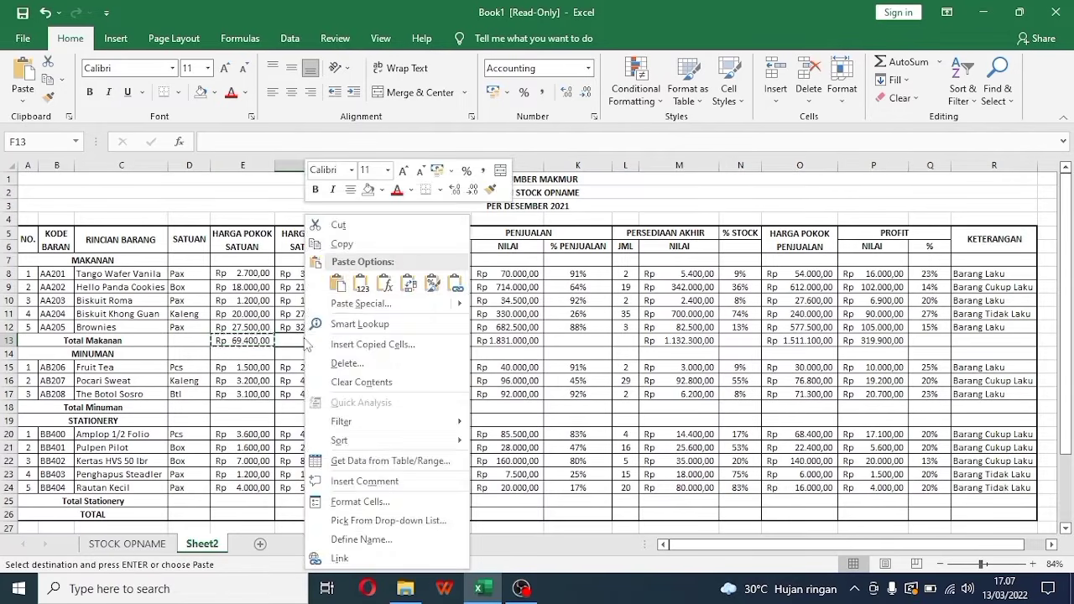
click(337, 283)
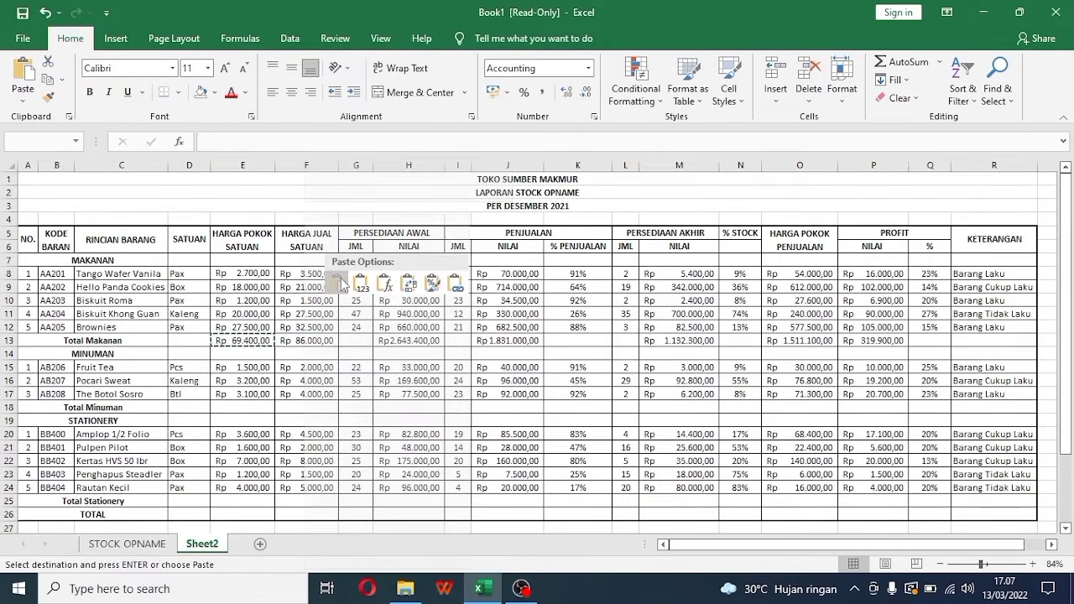
Enter =SUM(G8:G12) in G13 to total the Makanan items' Persediaan Awal JML
click(360, 339)
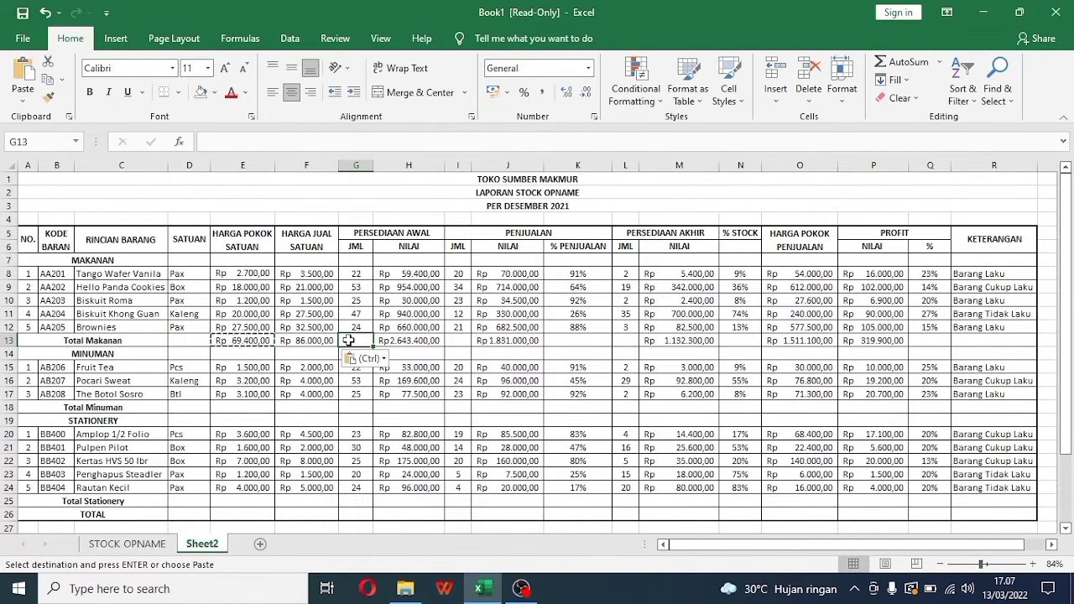
key(Escape)
text(=su)
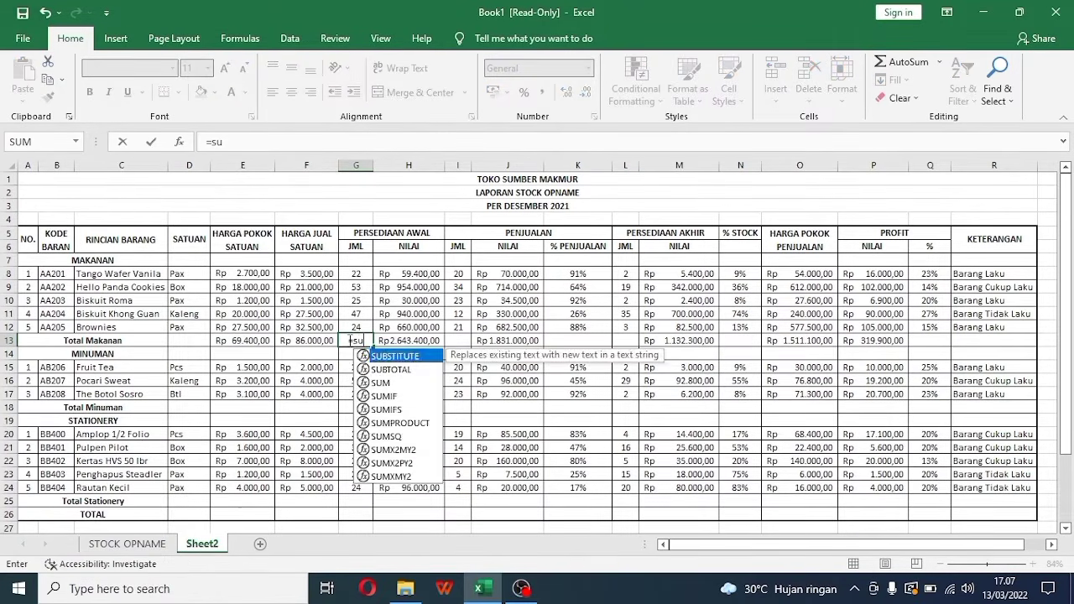
text(m()
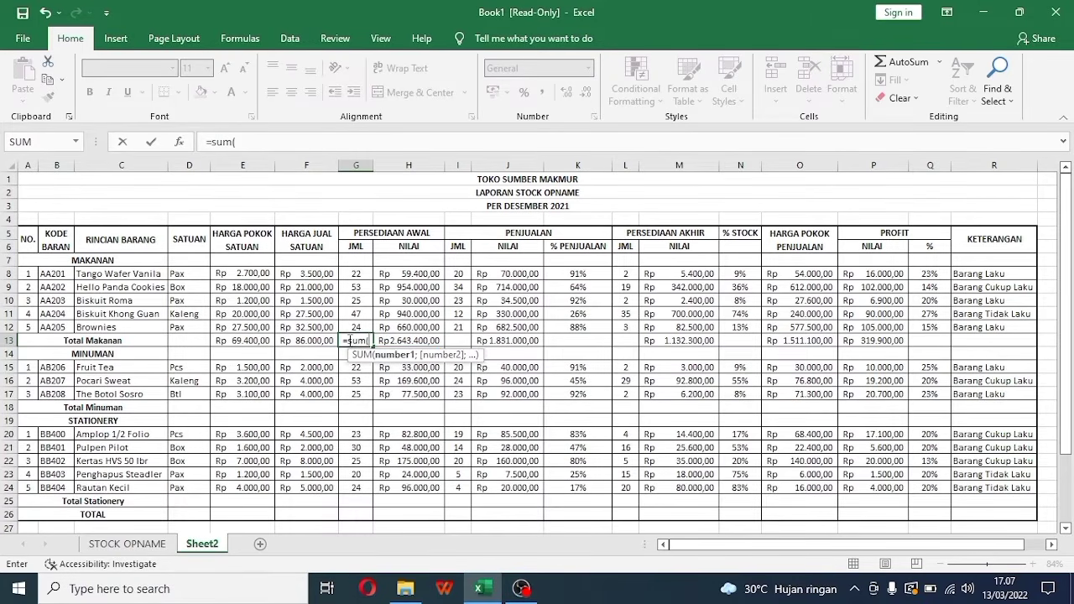
drag(366, 275, 367, 324)
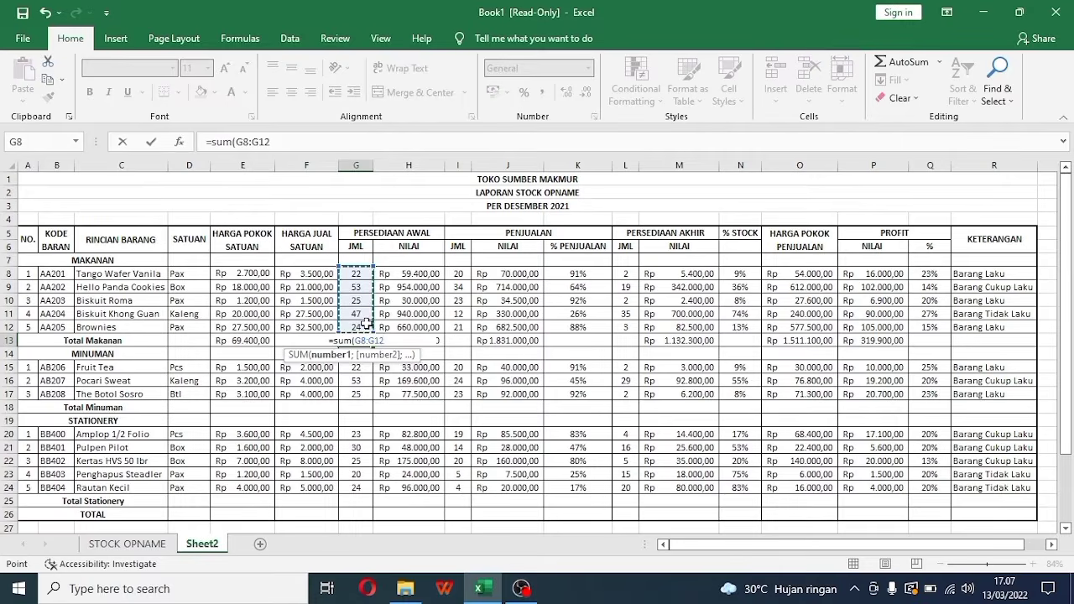
text())
key(Return)
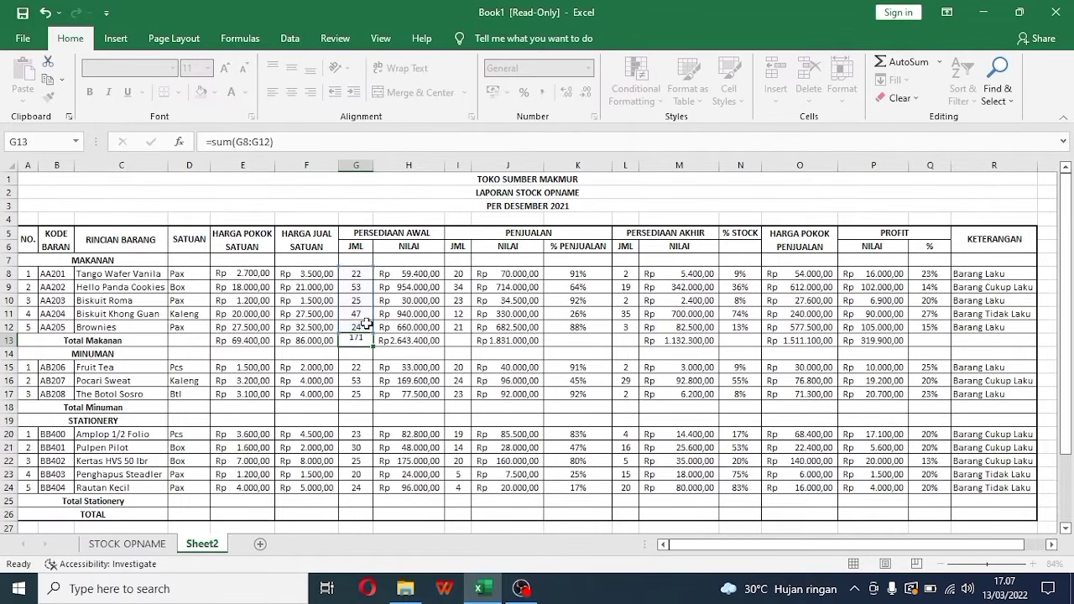
Copy the G13 total formula into I13 and L13 for the Penjualan and Persediaan Akhir JML columns
click(358, 339)
right_click(360, 342)
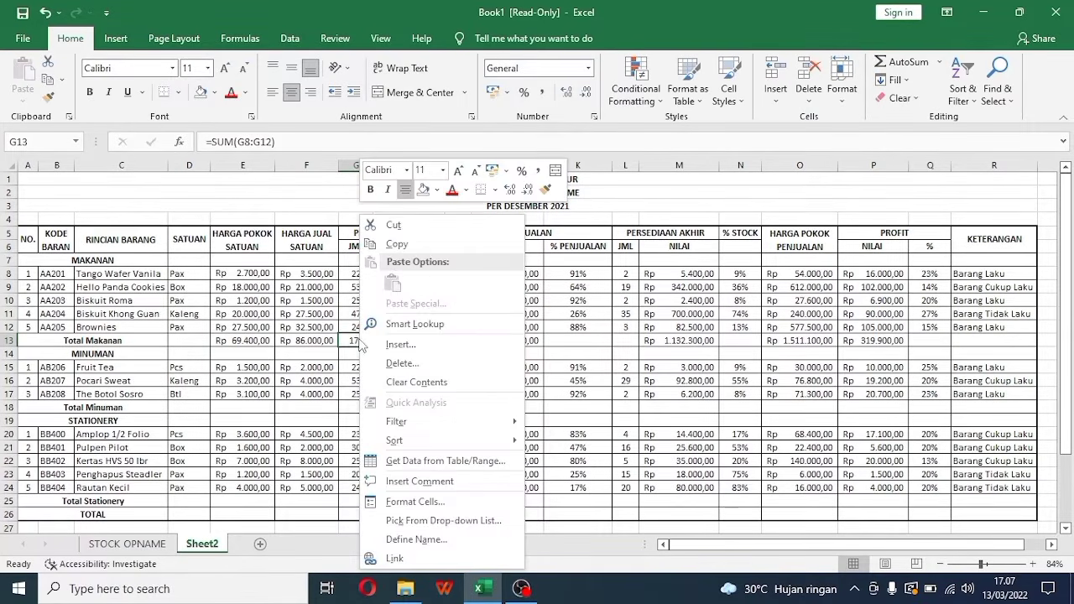
click(420, 243)
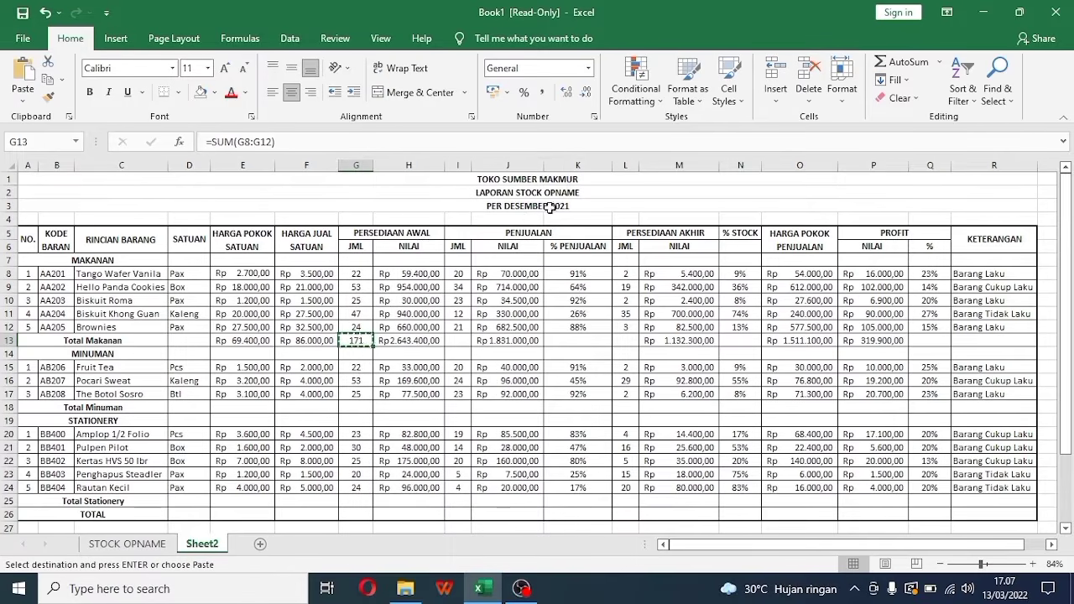
click(453, 340)
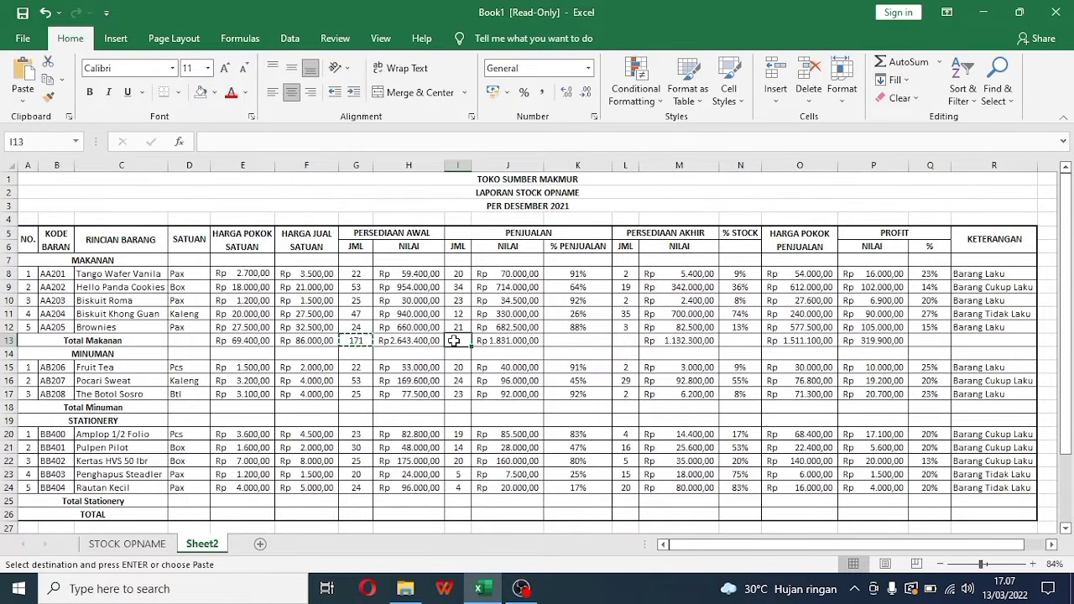
right_click(453, 341)
click(496, 277)
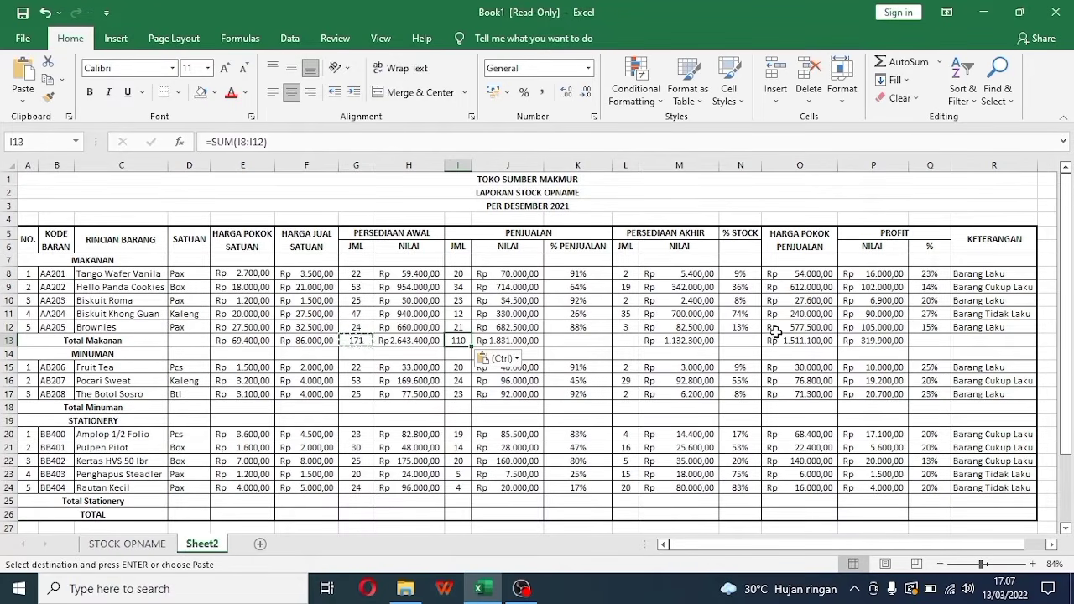
click(625, 342)
right_click(625, 340)
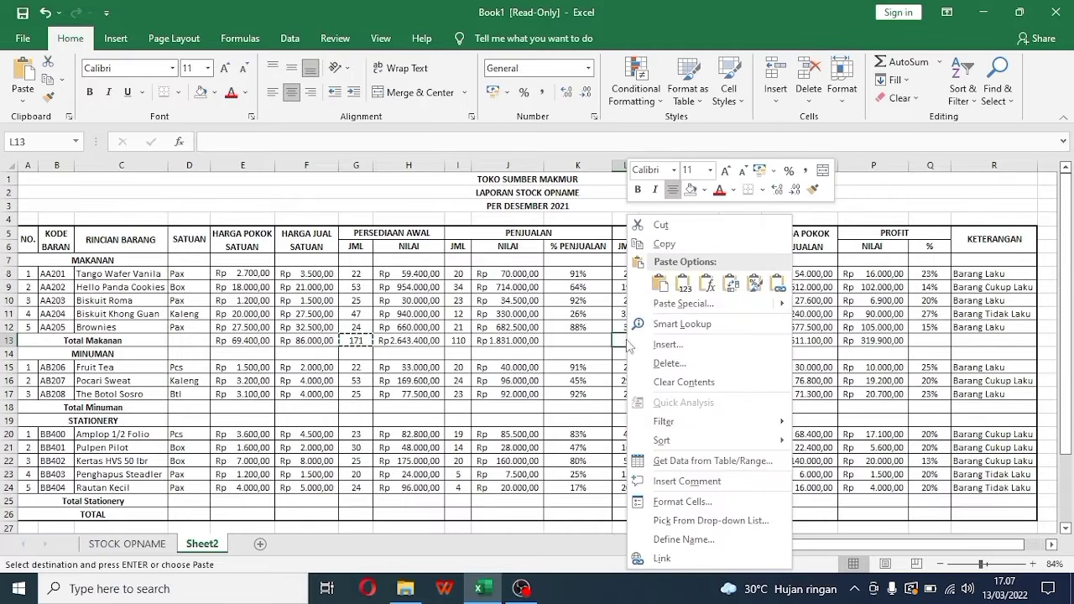
click(665, 290)
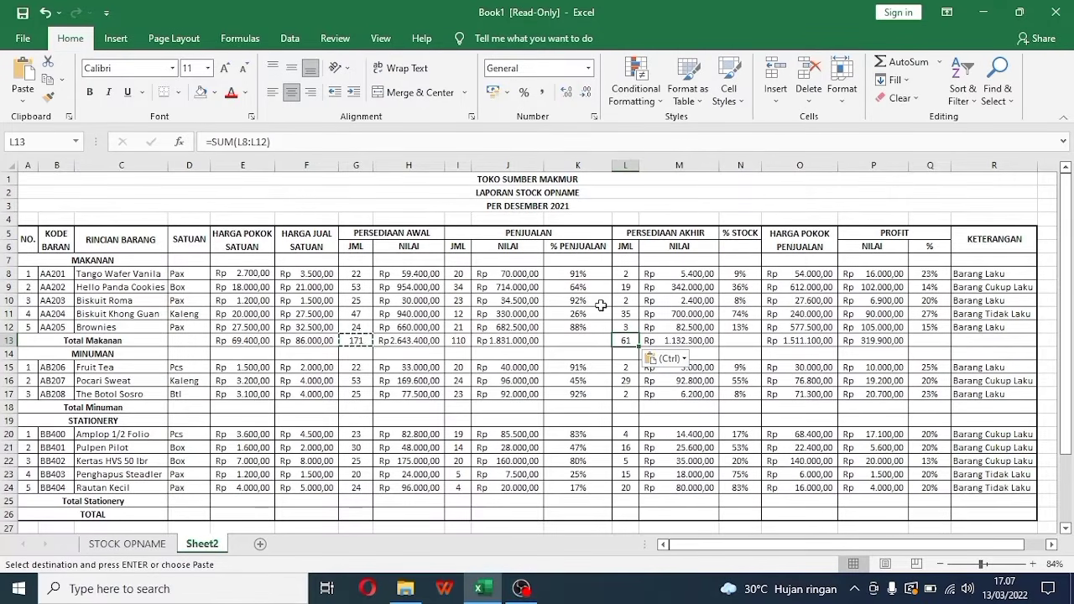
Enter =AVERAGE(K8:K12) in K13 to average the Makanan items' % Penjualan
click(563, 342)
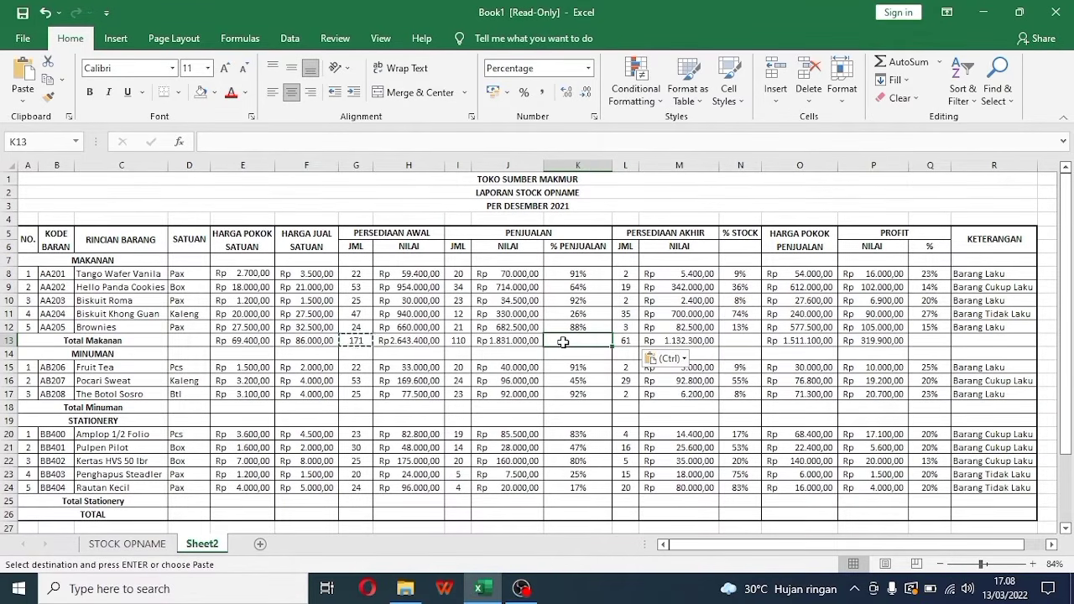
text(=)
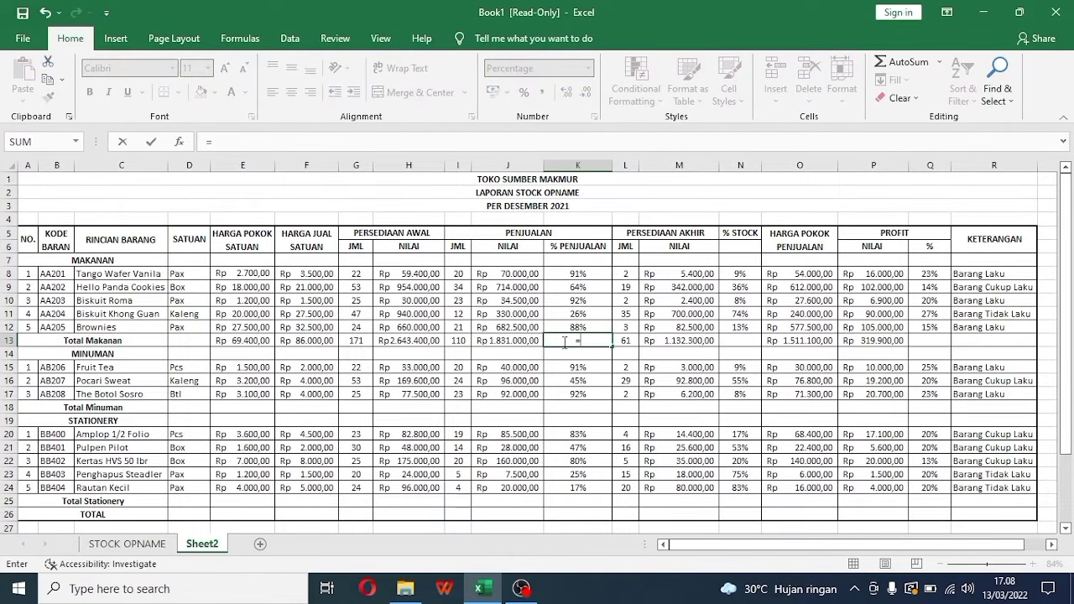
text(aver)
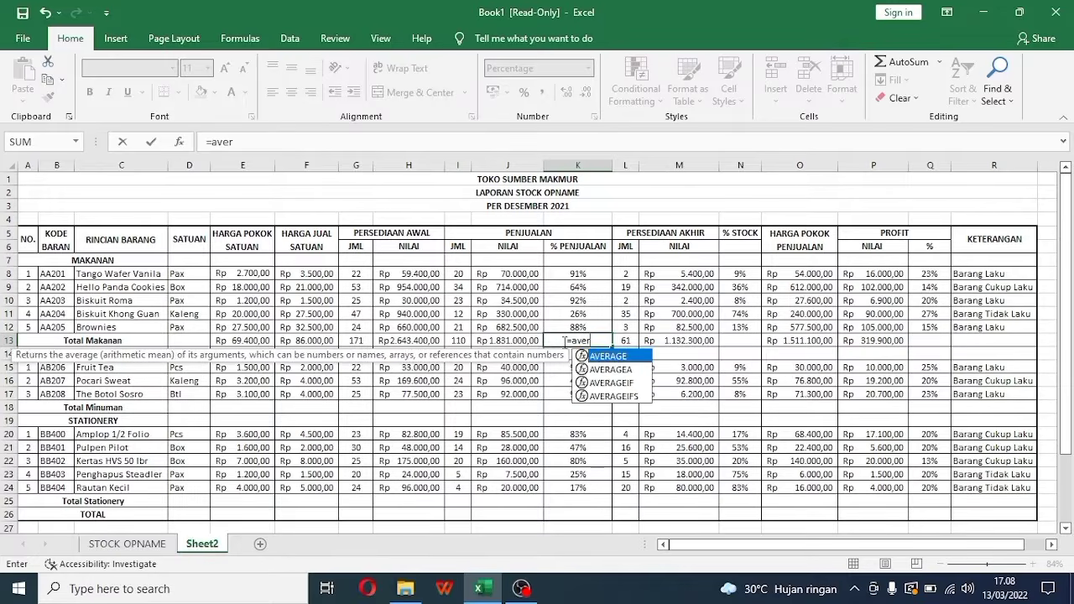
text(age()
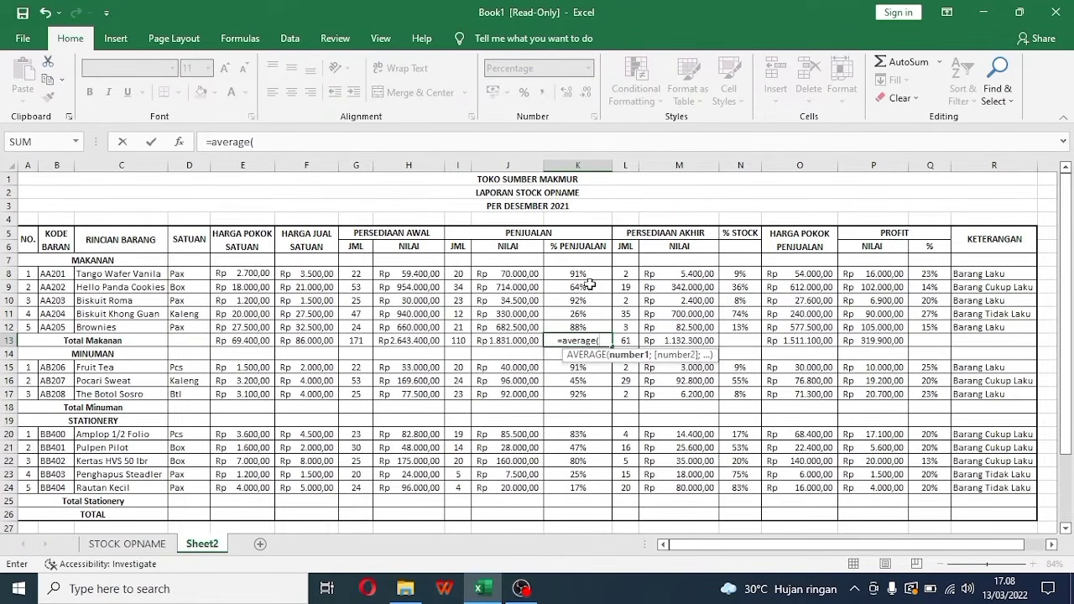
drag(591, 274, 591, 329)
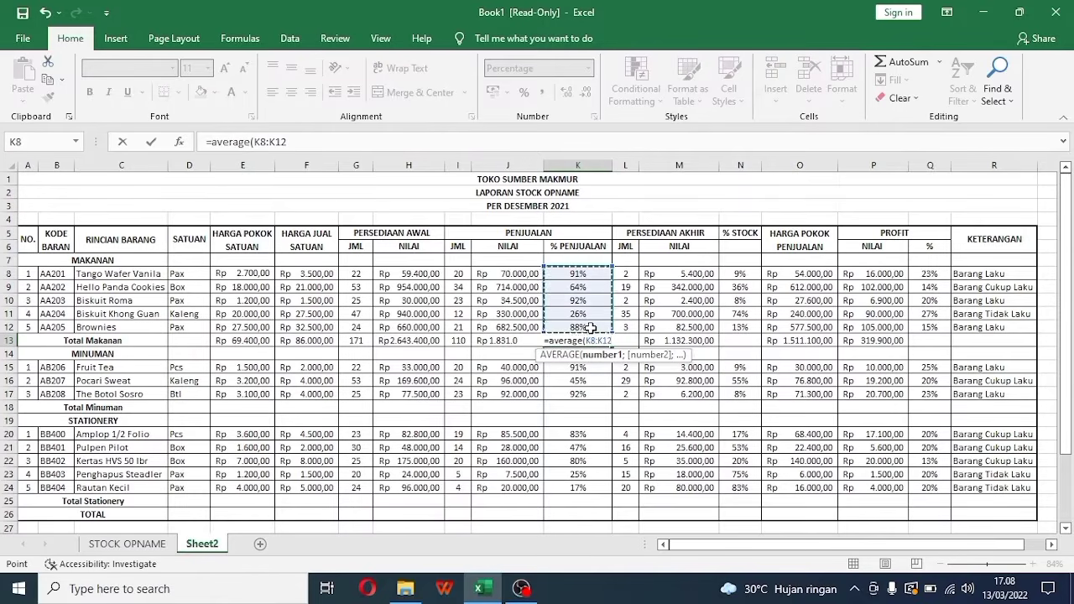
text())
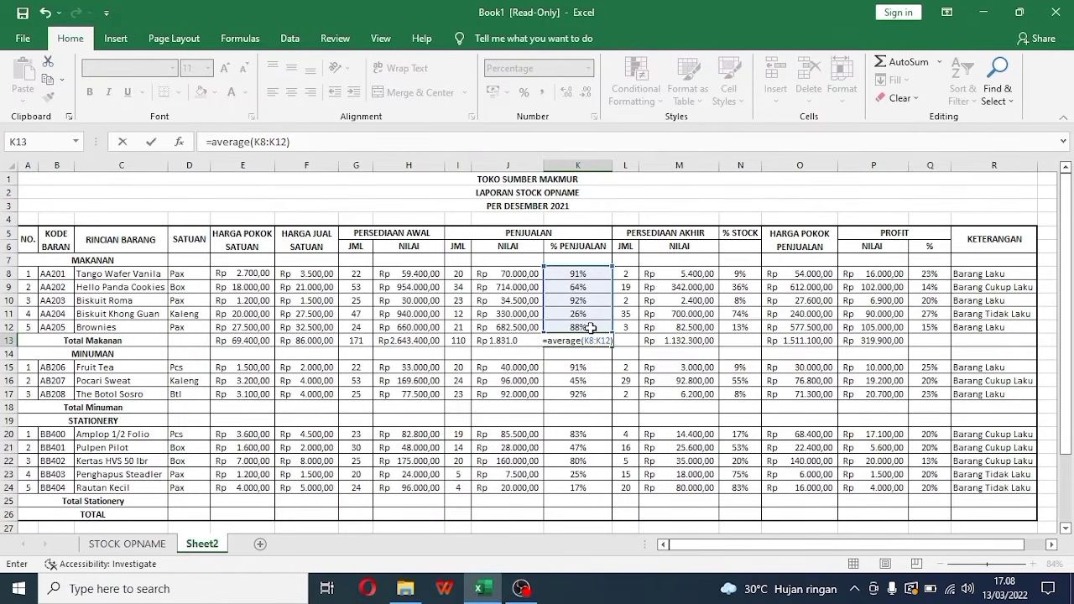
key(Return)
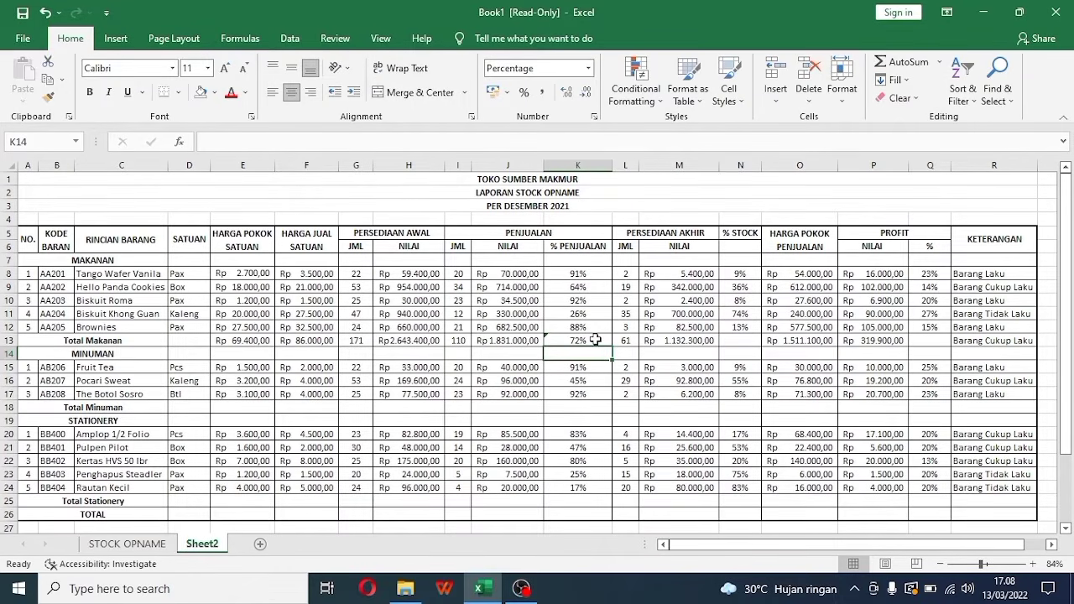
Copy the K13 average formula into N13 and Q13 for the % Stock and Profit % columns
click(595, 339)
right_click(596, 339)
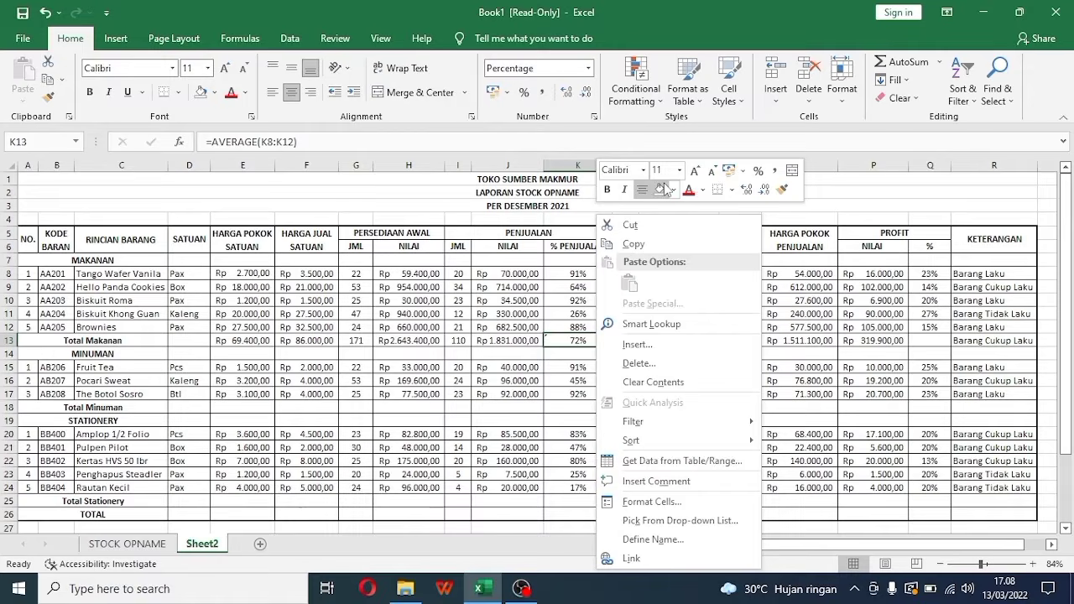
click(648, 245)
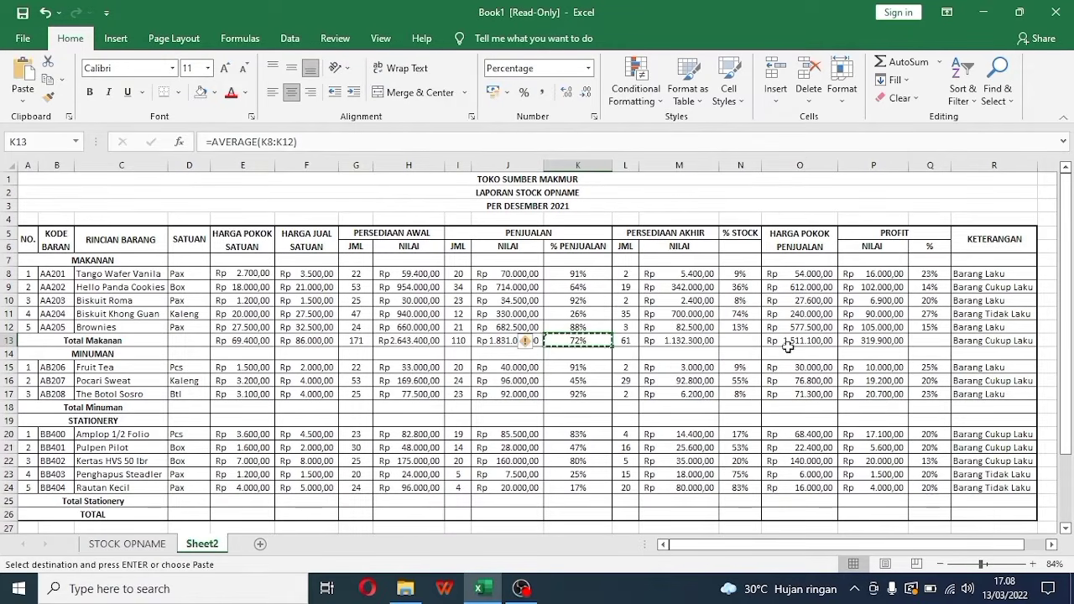
click(746, 341)
right_click(747, 341)
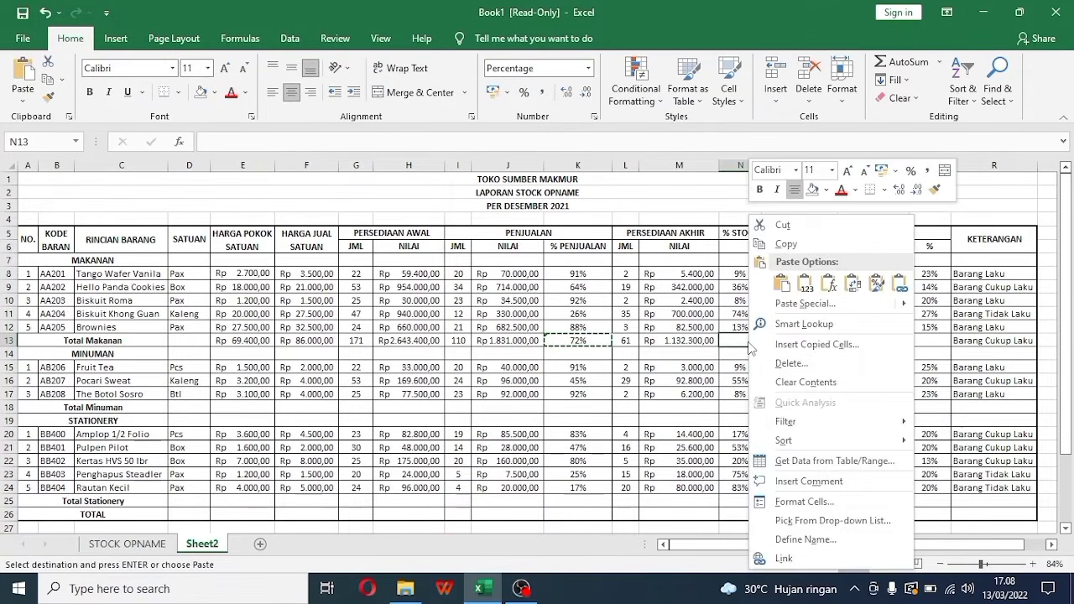
click(780, 283)
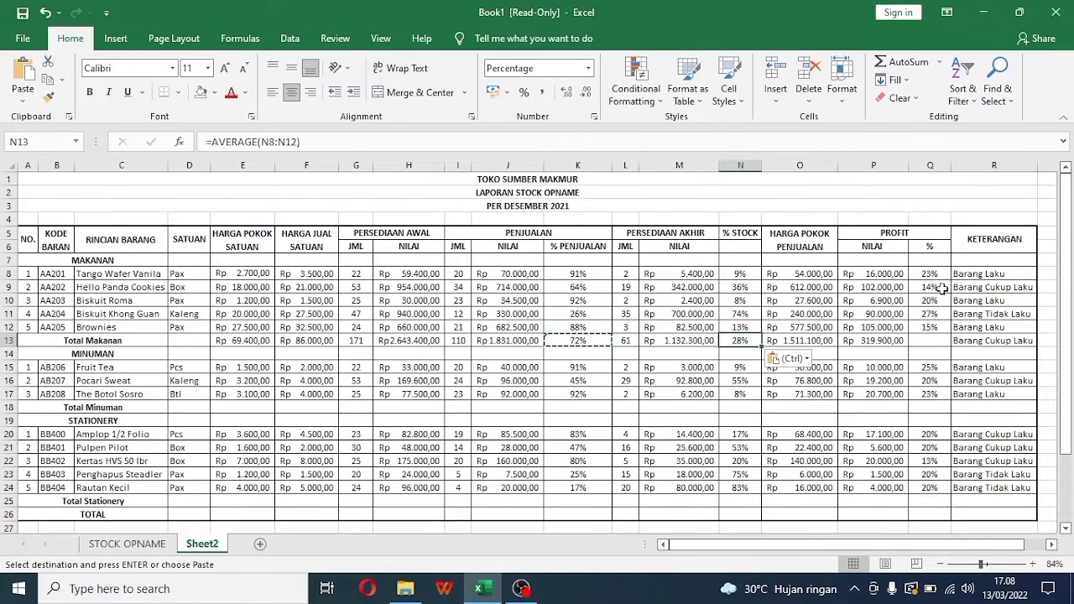
click(925, 337)
right_click(924, 336)
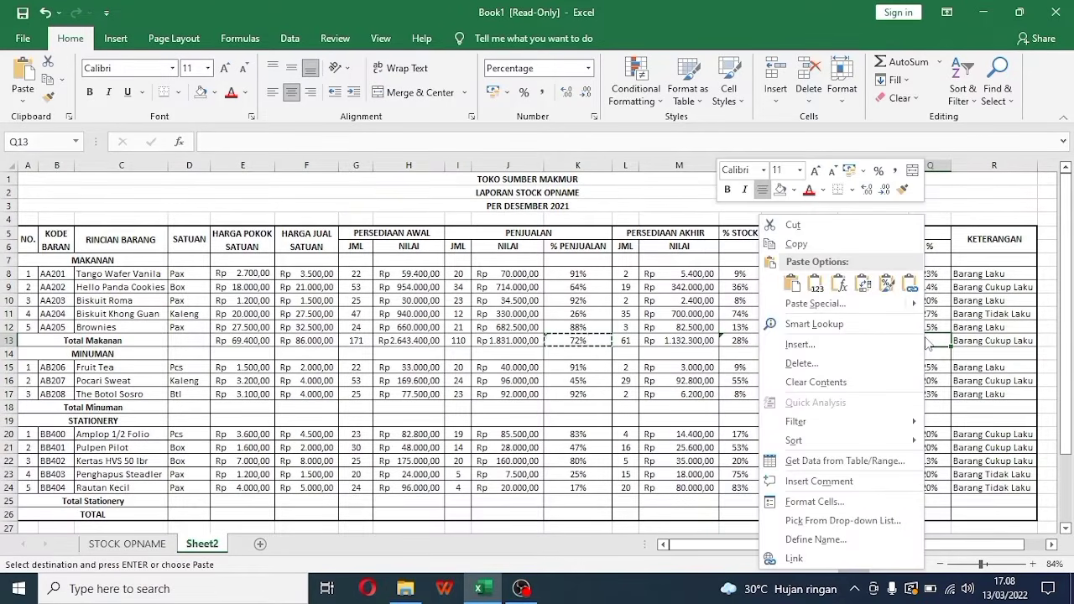
click(796, 285)
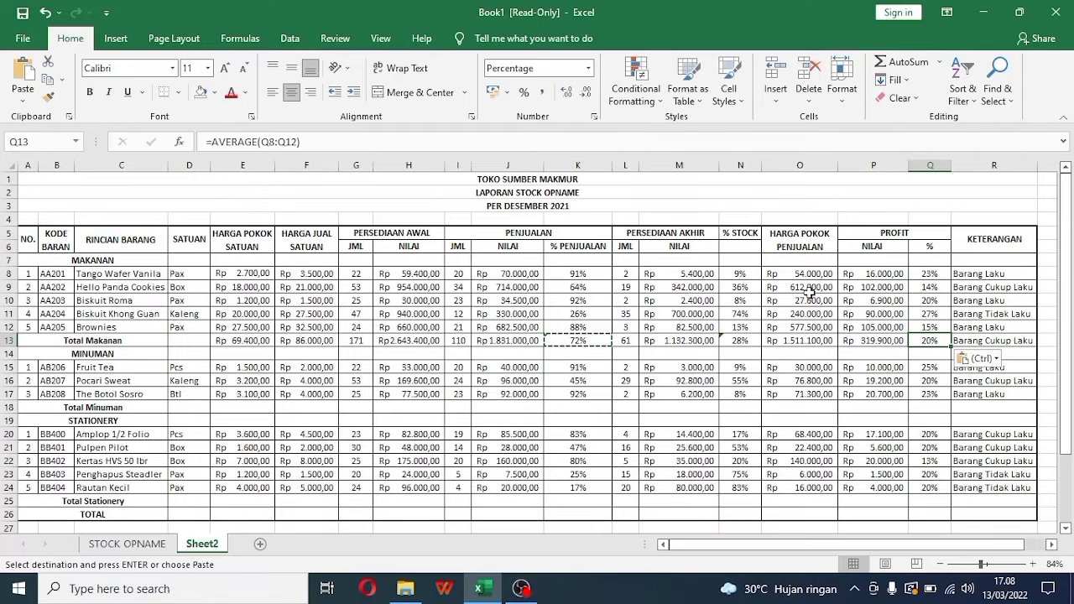
click(963, 342)
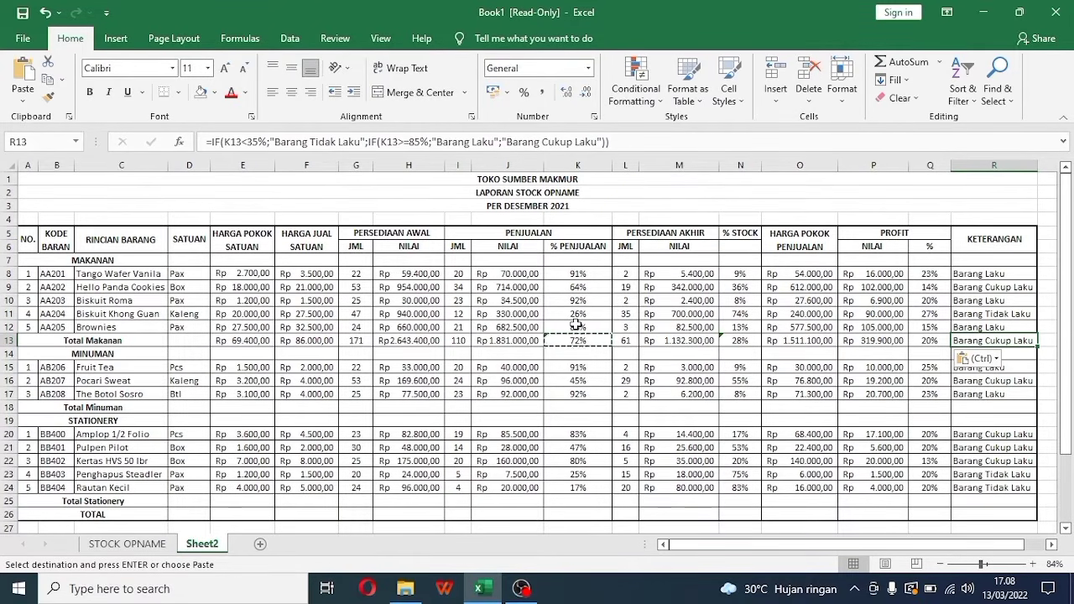
click(577, 274)
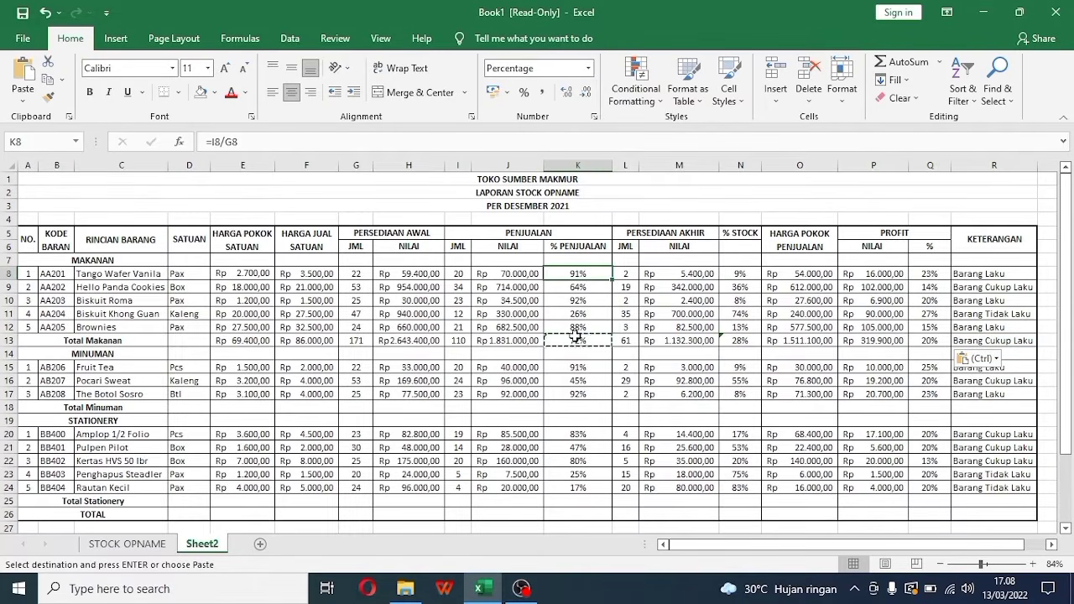
click(575, 340)
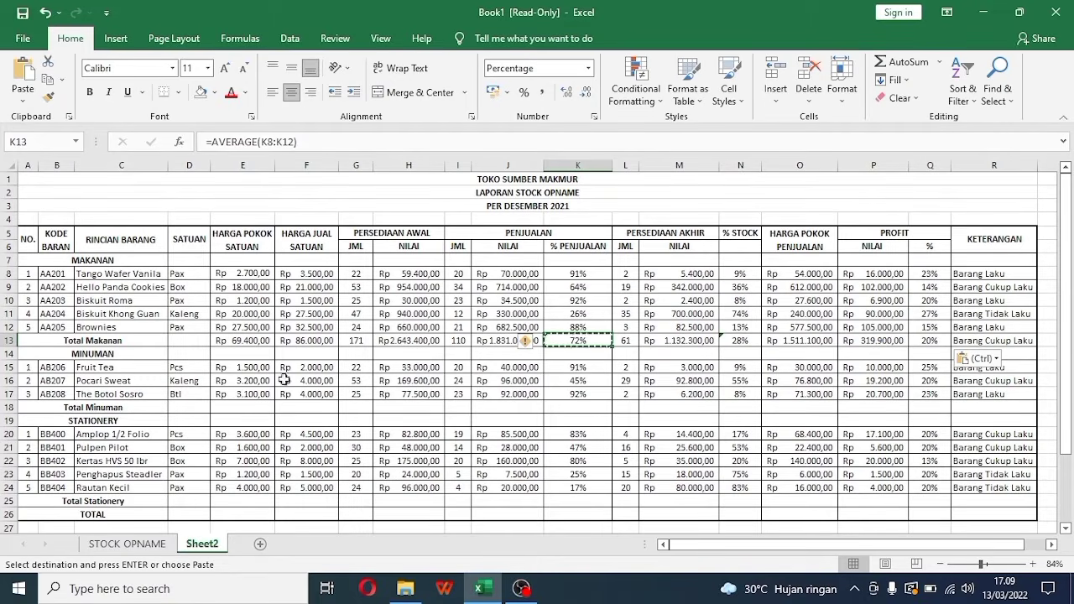
Enter =SUM(E15:E17) in E18 to total the Minuman items' Harga Pokok Satuan
click(237, 403)
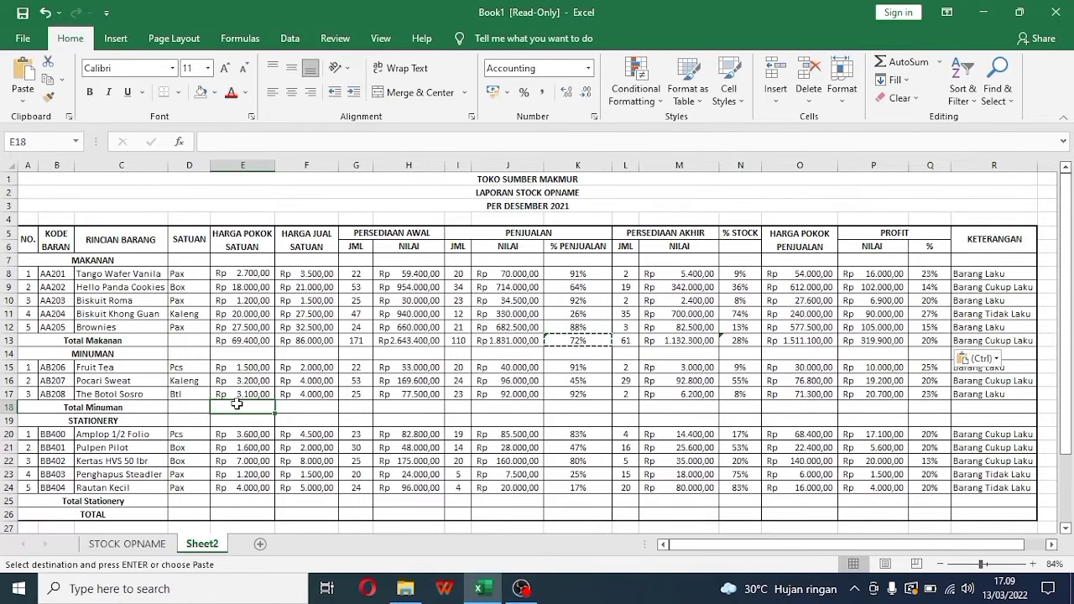
text(=s)
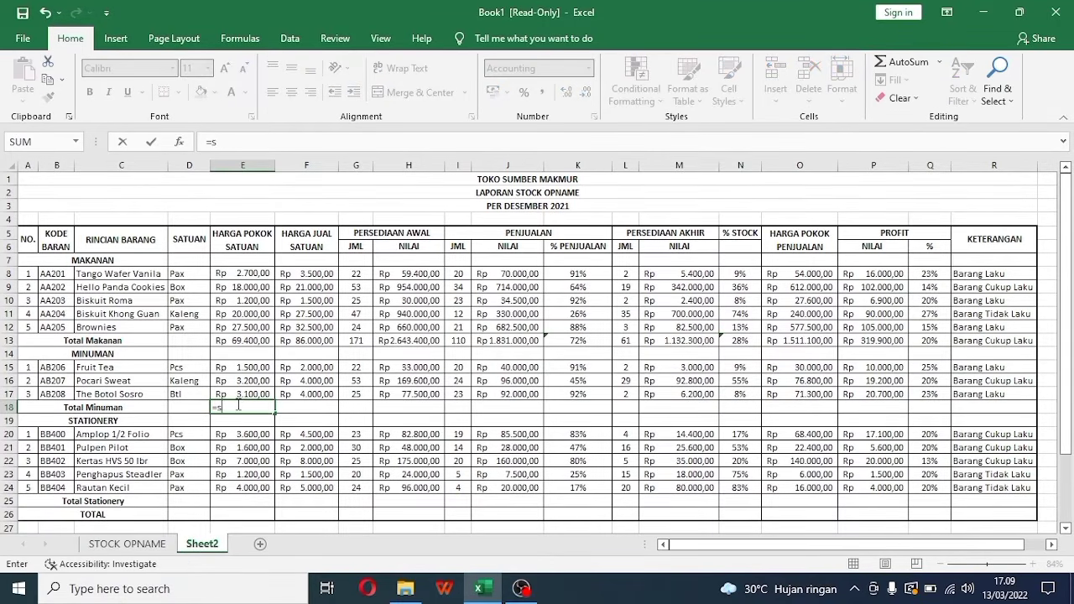
text(um()
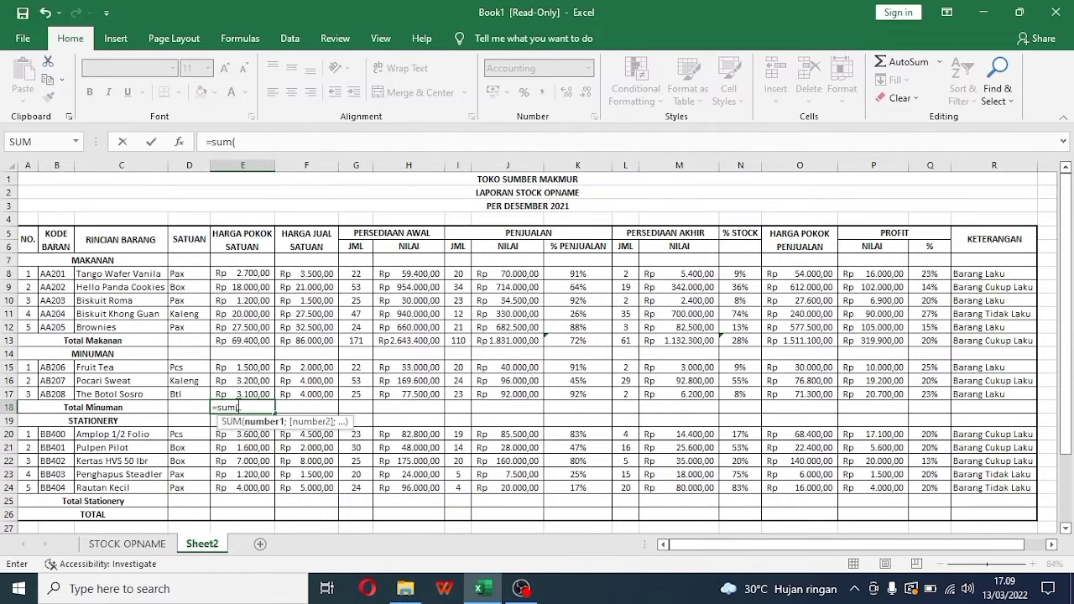
click(250, 368)
drag(250, 376, 250, 388)
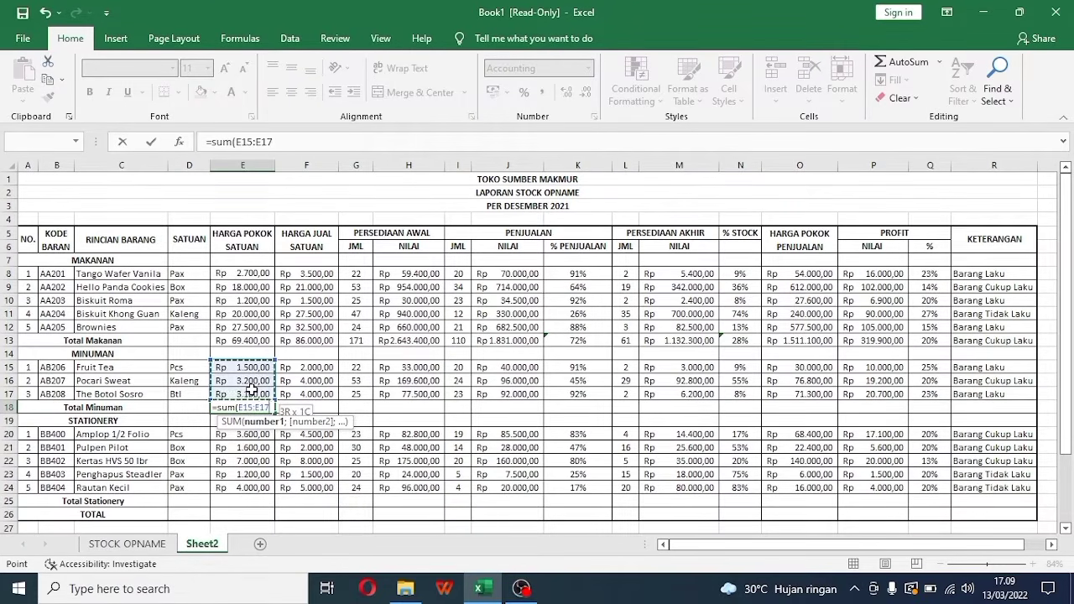
text())
key(Return)
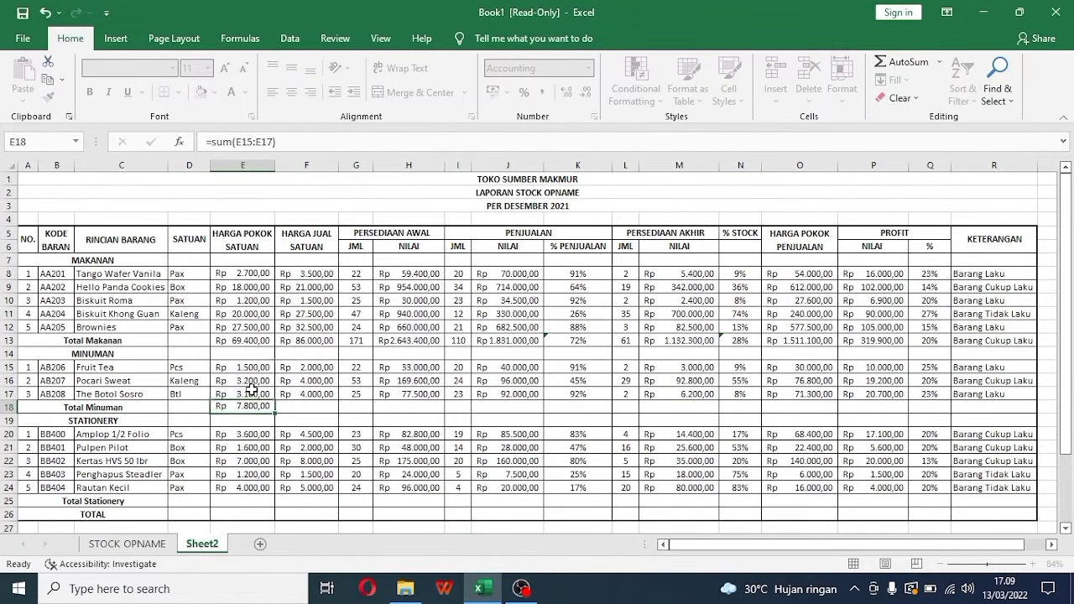
Copy the E18 total formula into F18 and H18 for the Minuman Harga Jual Satuan and Persediaan Awal NILAI columns
click(250, 406)
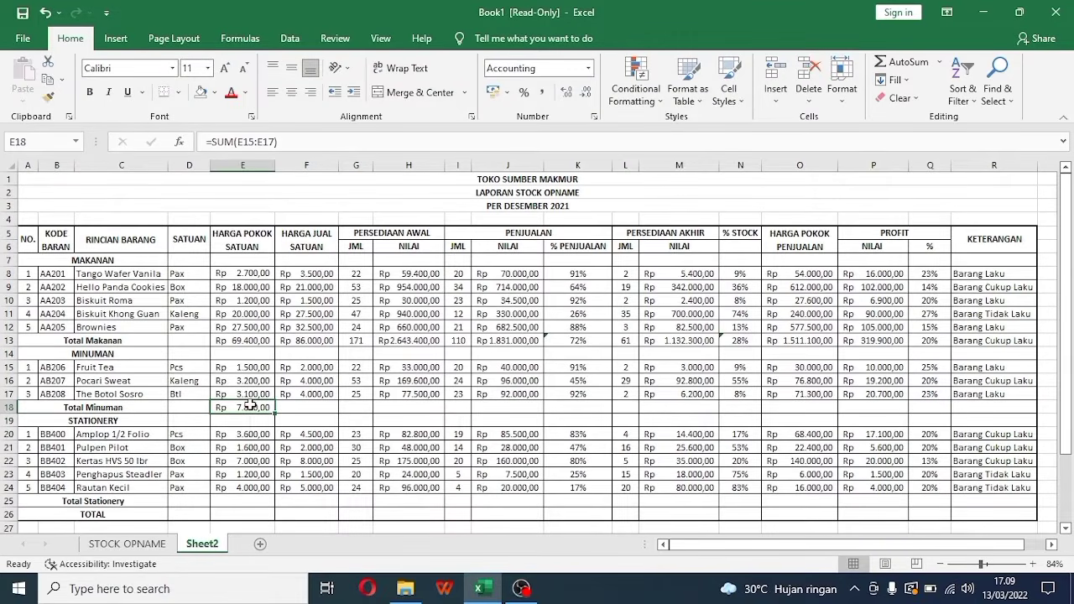
right_click(251, 407)
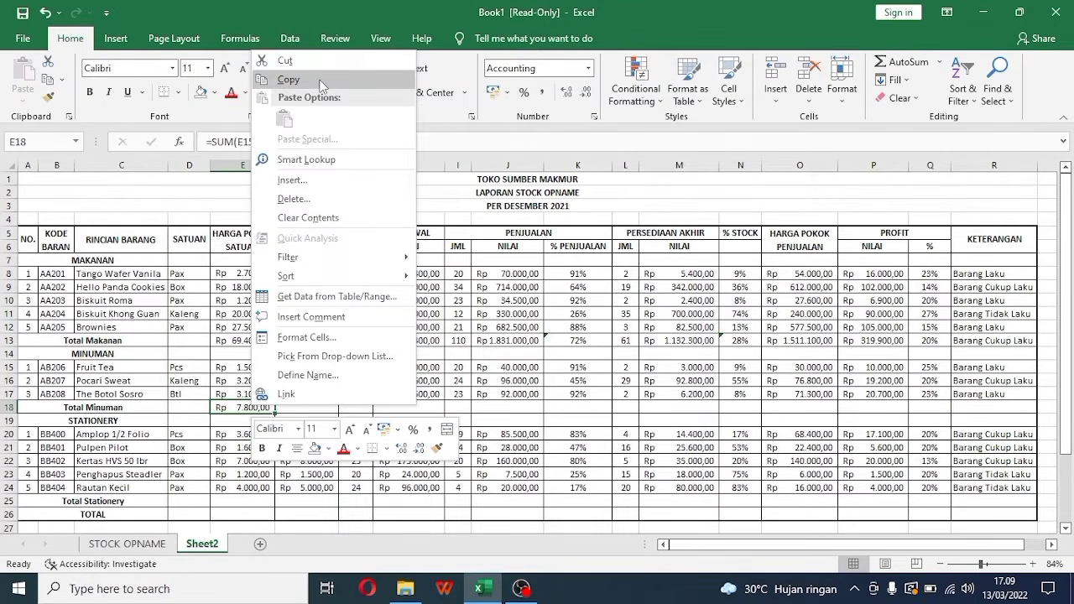
click(288, 79)
click(293, 406)
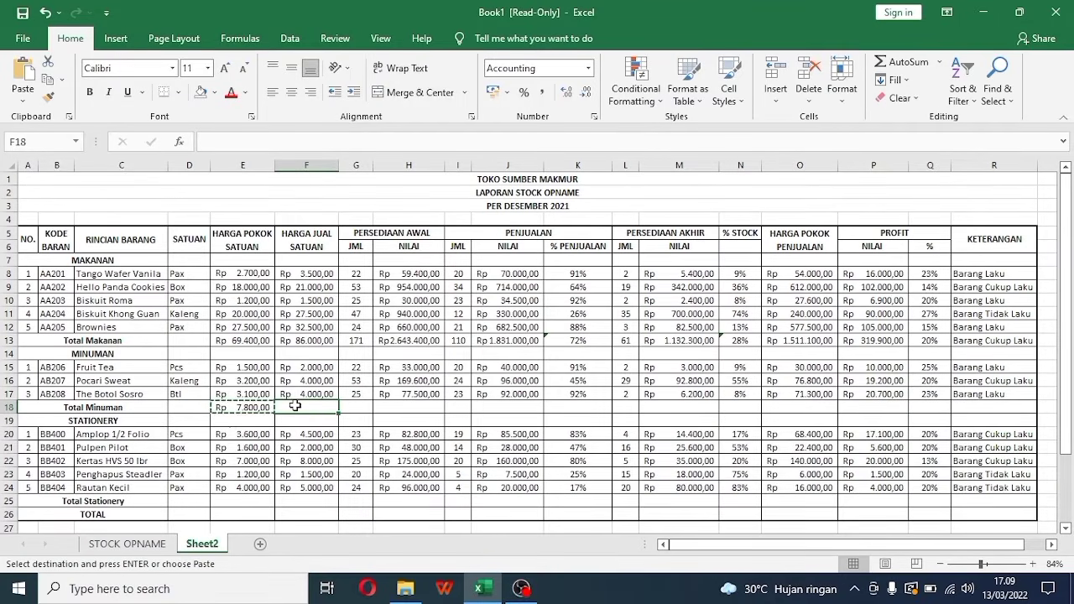
right_click(295, 405)
click(328, 116)
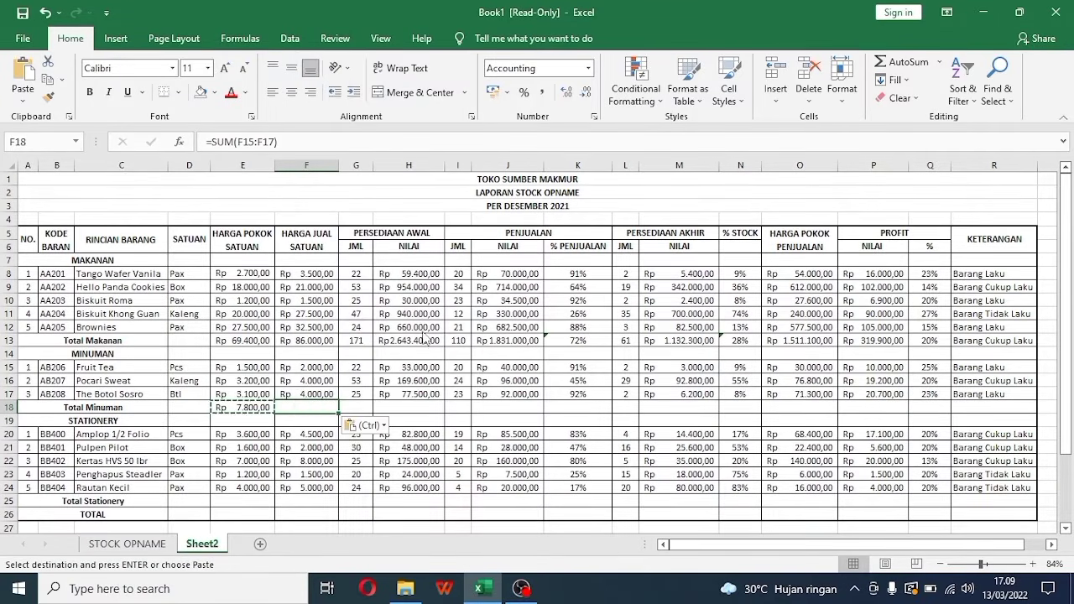
click(405, 406)
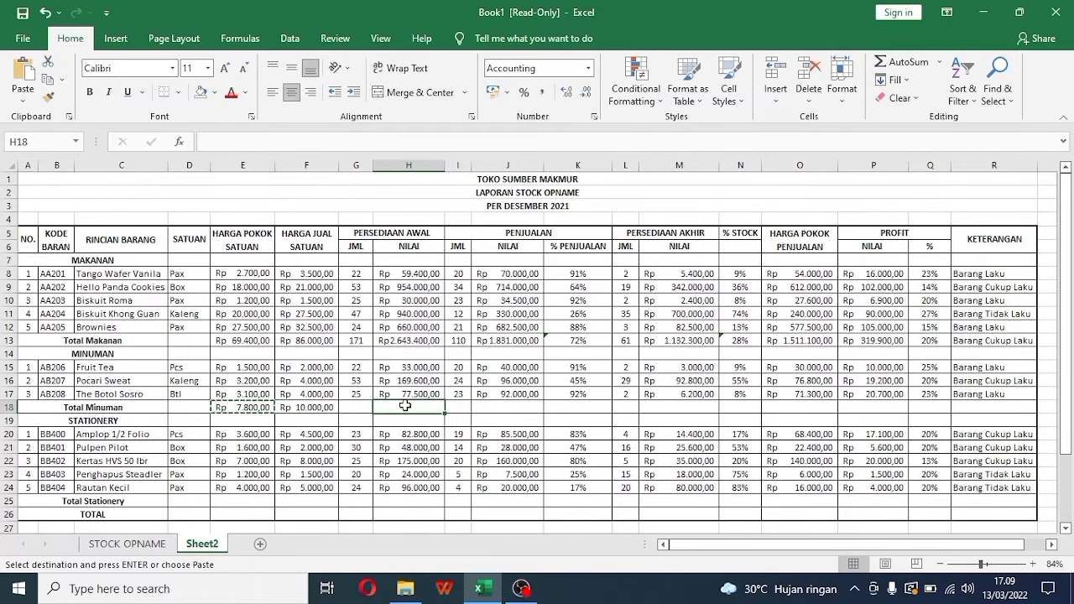
right_click(405, 406)
click(440, 120)
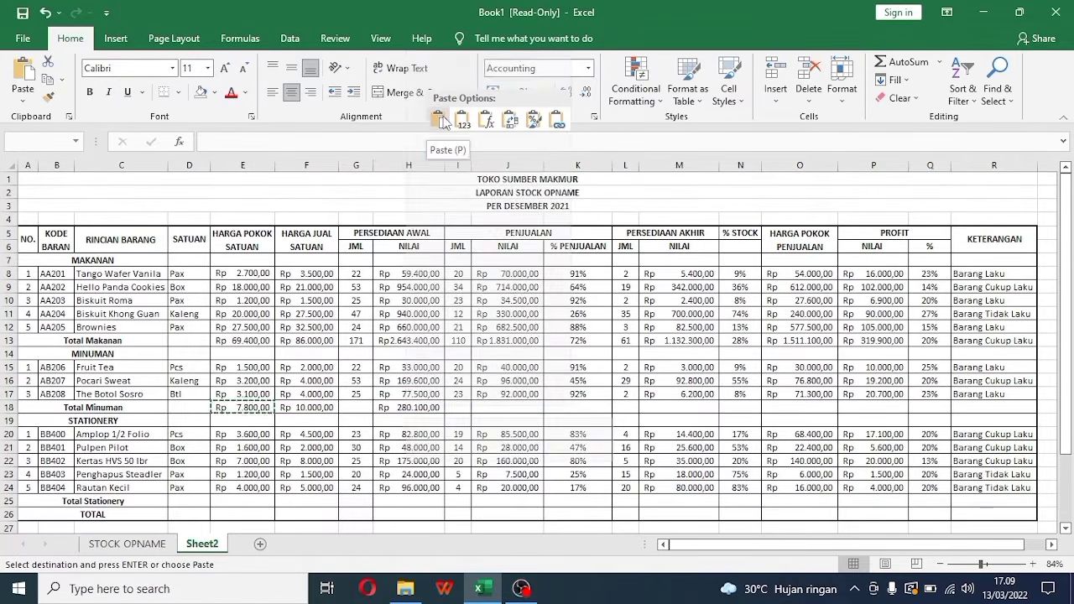
Paste the copied E18 total formula into J18 and M18 for the Penjualan and Persediaan Akhir NILAI columns
click(518, 407)
right_click(517, 406)
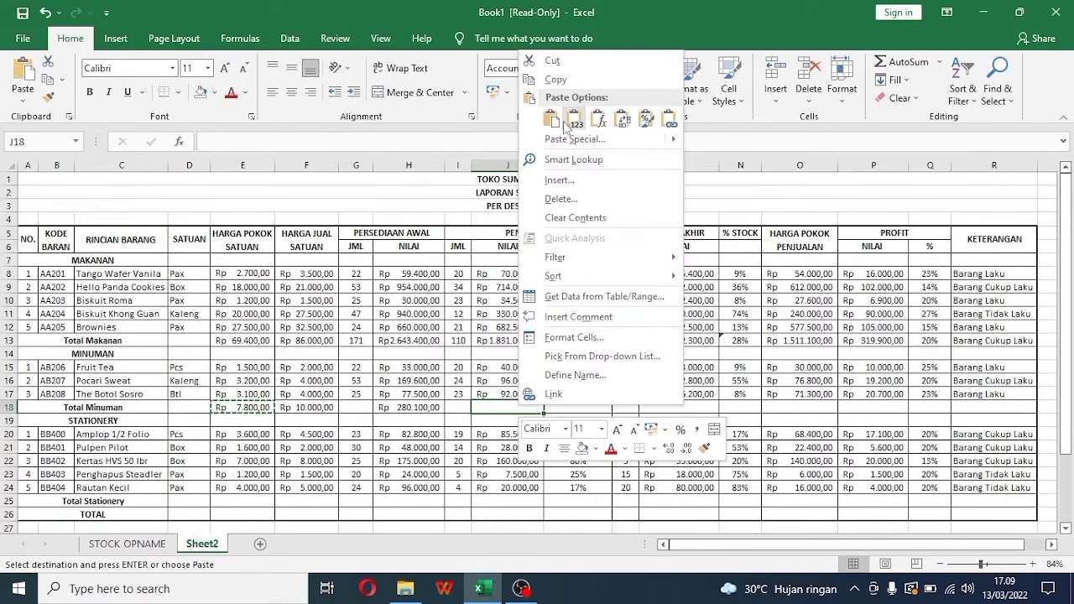
click(551, 120)
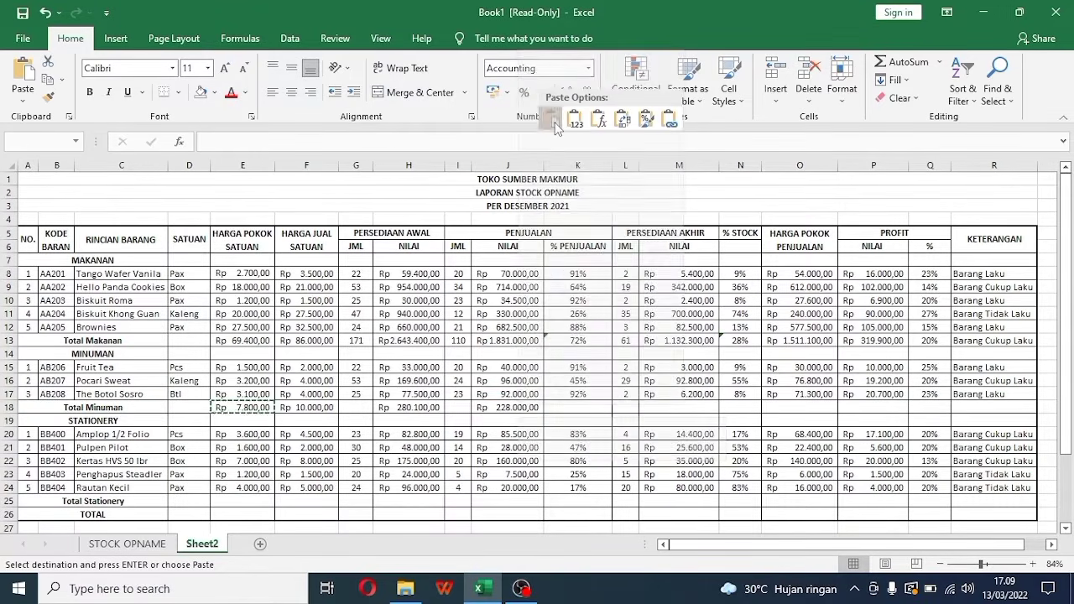
click(654, 407)
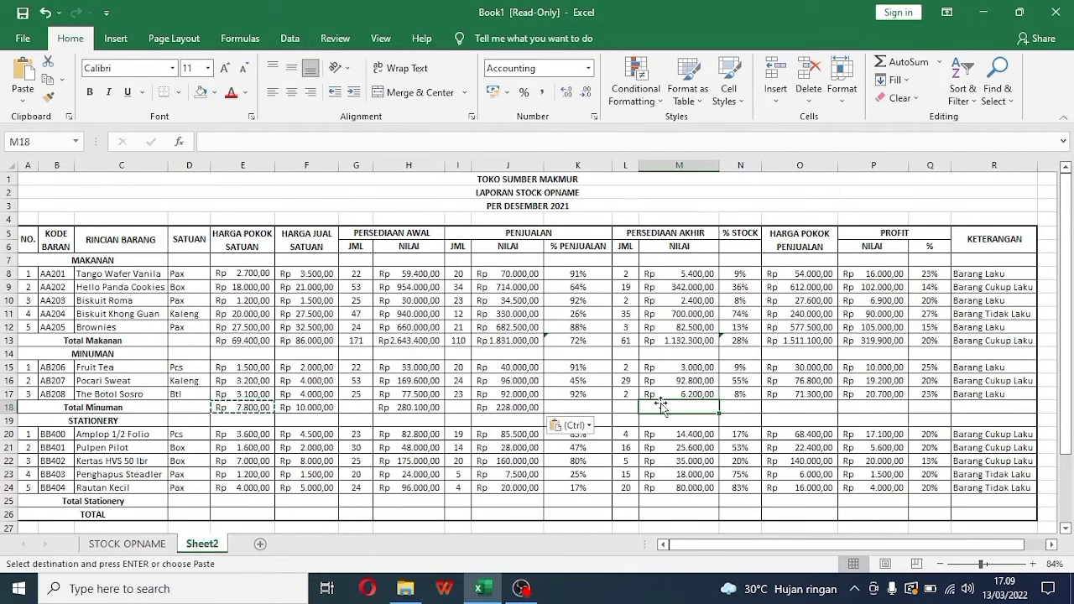
right_click(661, 406)
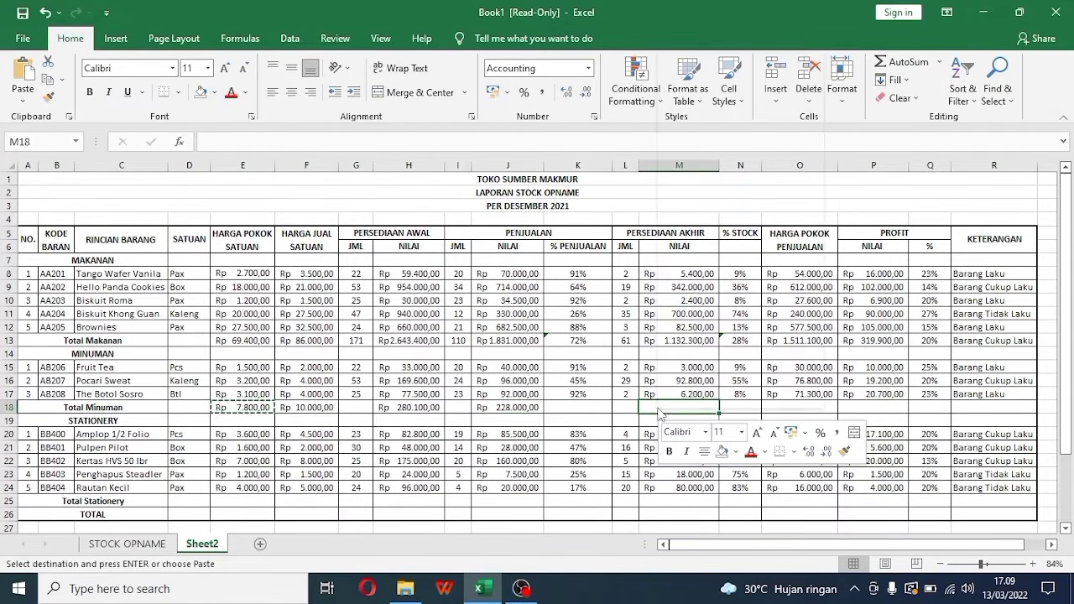
click(691, 122)
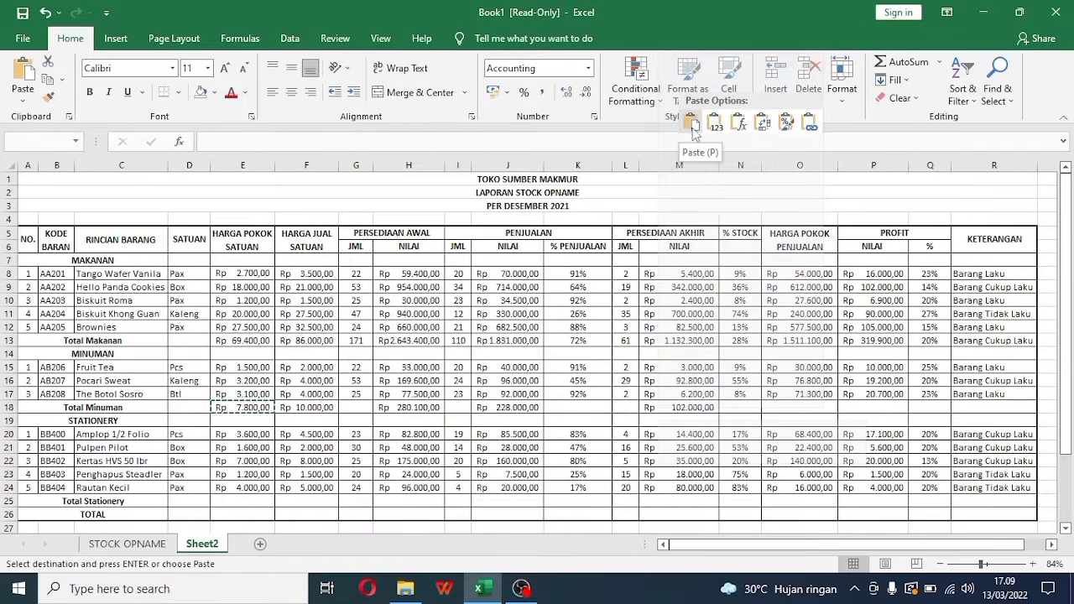
Paste the copied E18 total formula into O18 and P18 for the Harga Pokok Penjualan and Profit NILAI columns
click(788, 408)
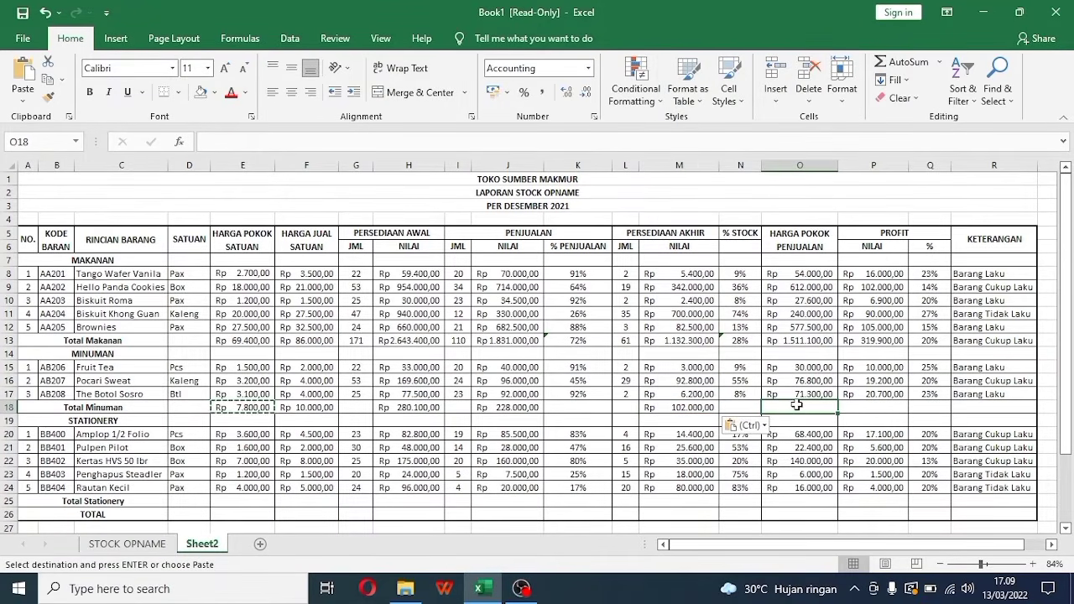
right_click(796, 405)
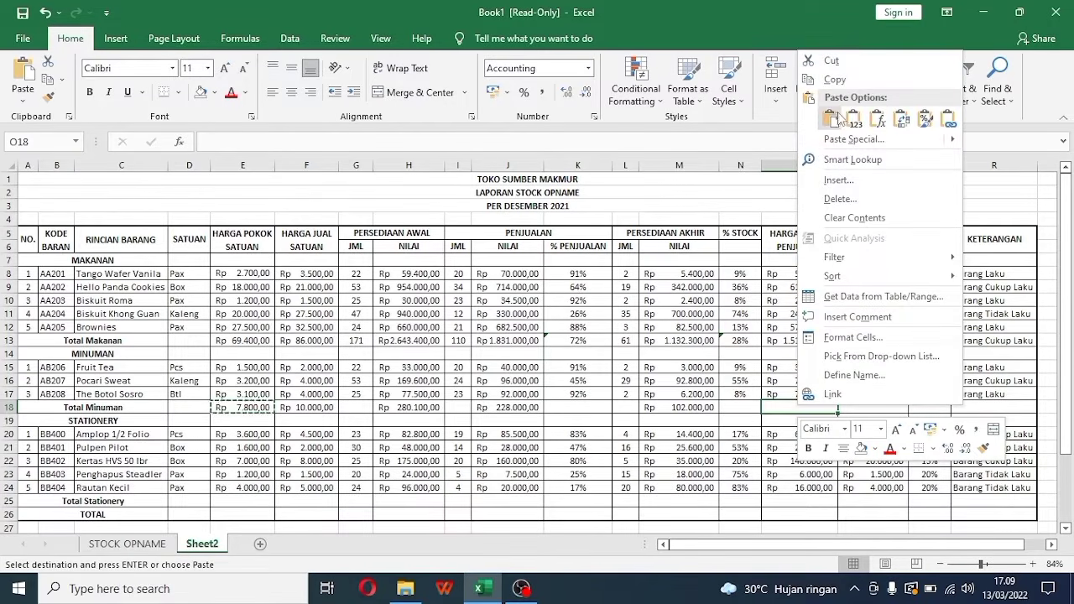
click(833, 120)
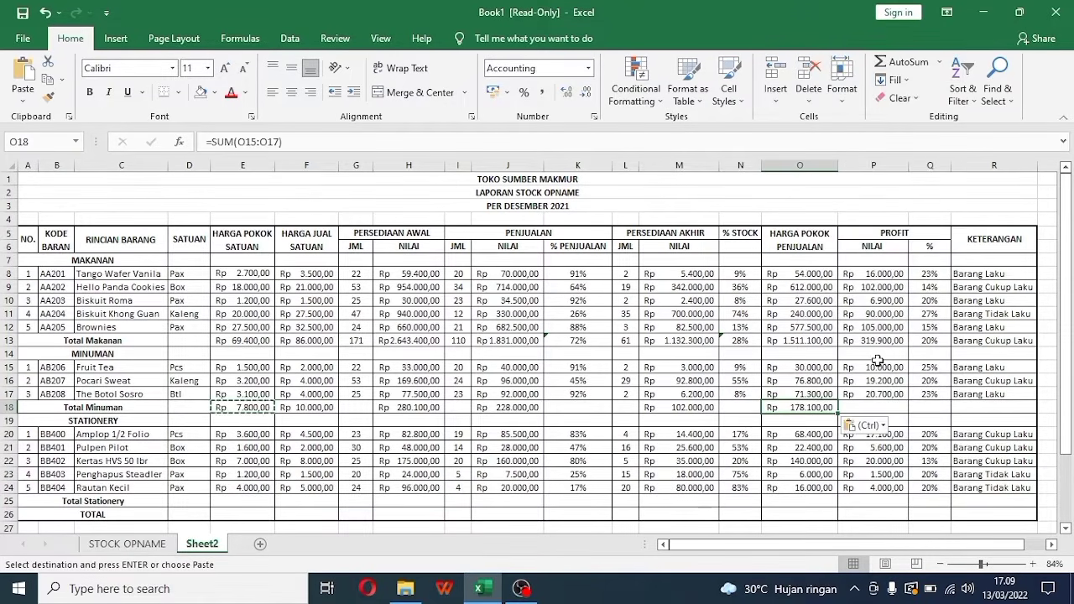
click(873, 408)
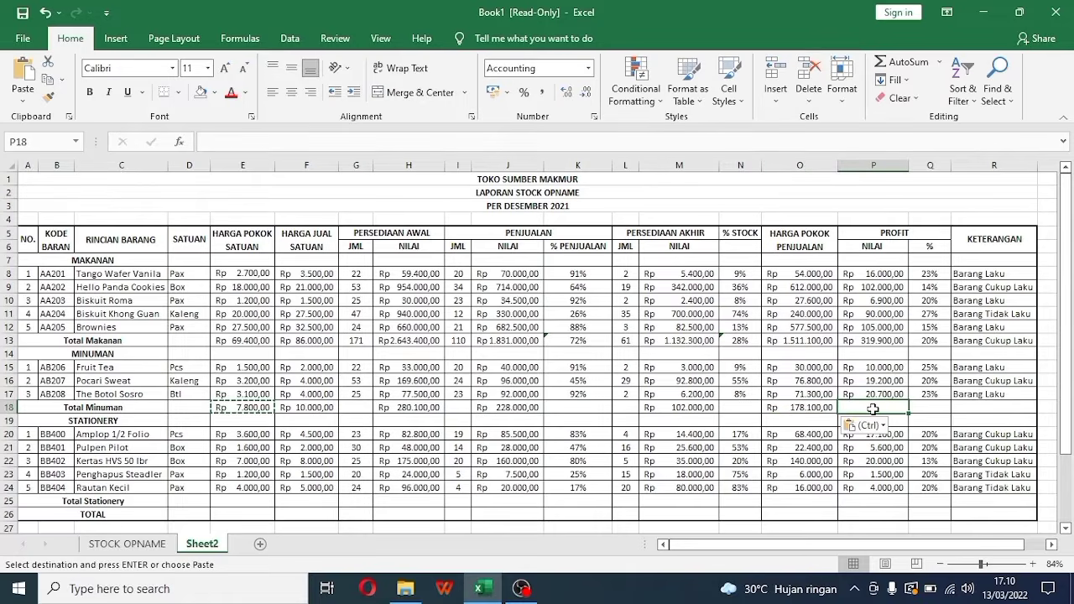
right_click(873, 409)
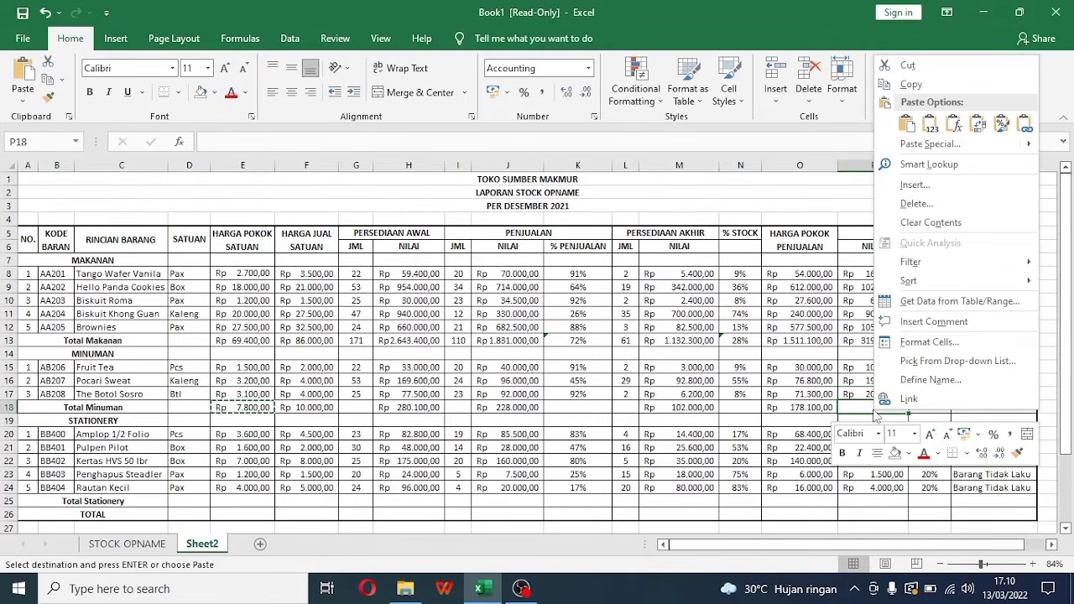
click(906, 124)
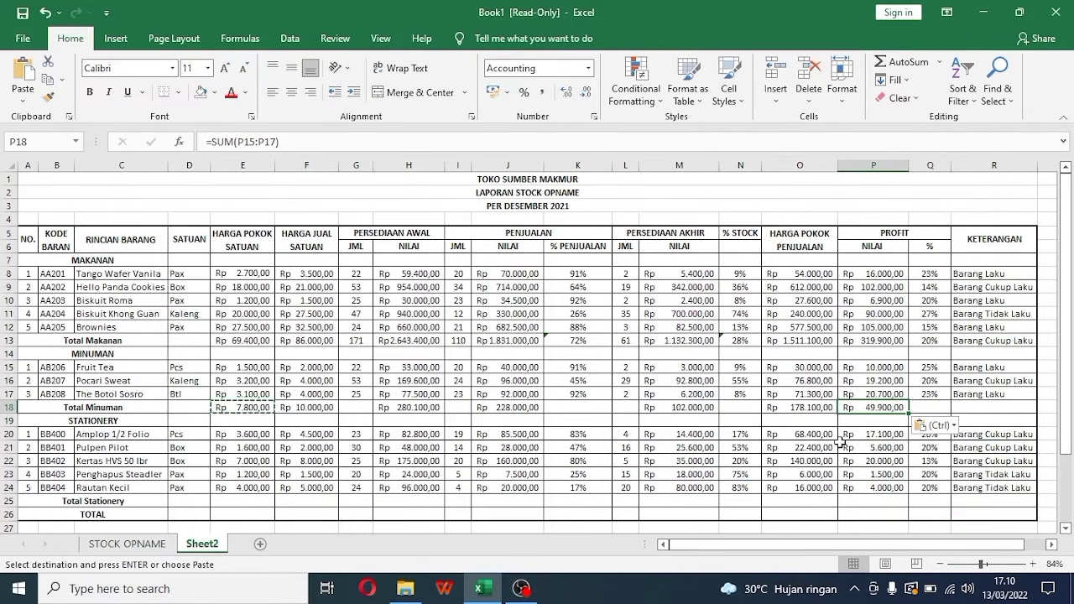
Enter =SUM(G15:G17) in G18 to total the Minuman items' Persediaan Awal JML
click(347, 410)
key(Escape)
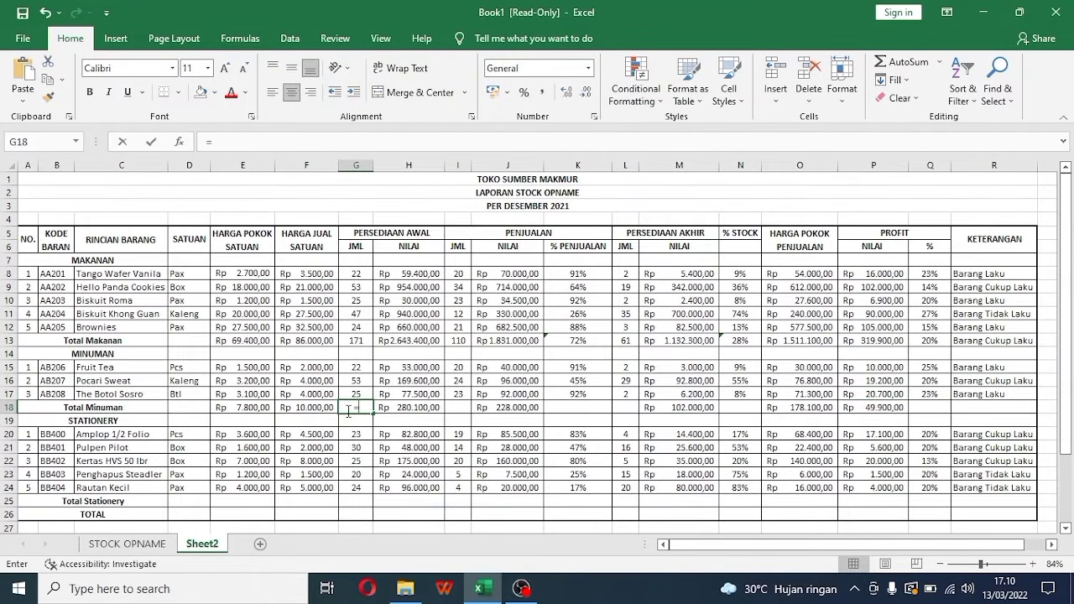
text(=)
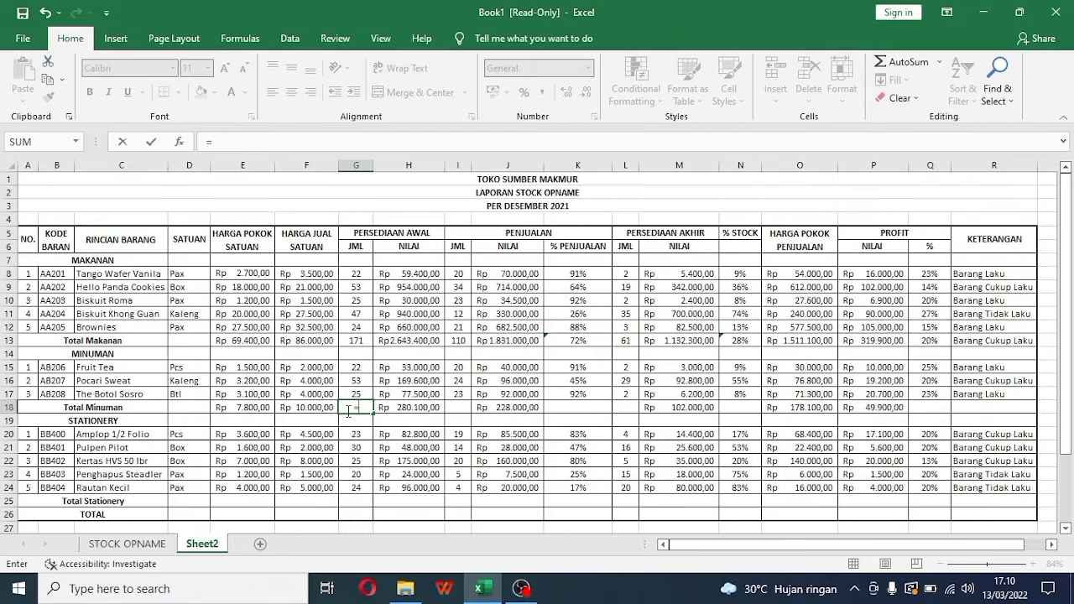
text(sum()
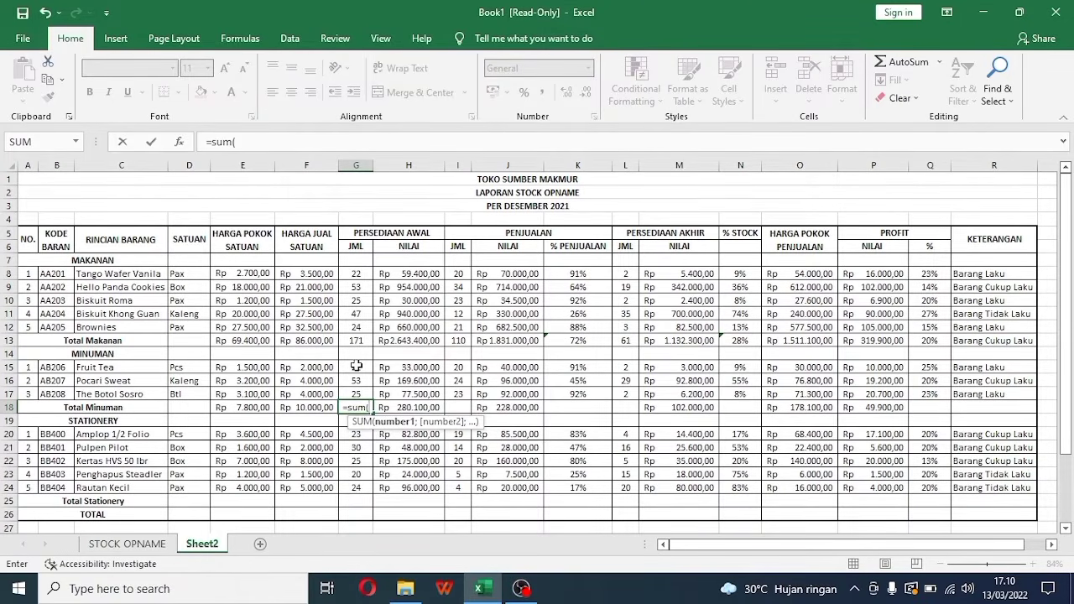
drag(356, 367, 356, 394)
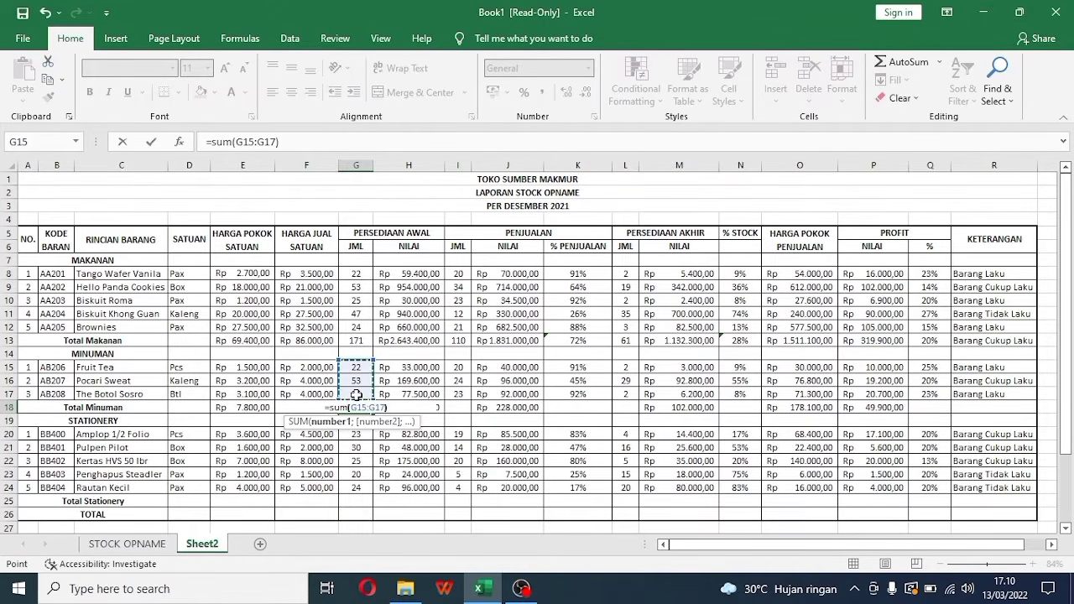
text())
key(Return)
Copy the G18 total formula into I18 and L18 for the Penjualan and Persediaan Akhir JML columns
click(356, 408)
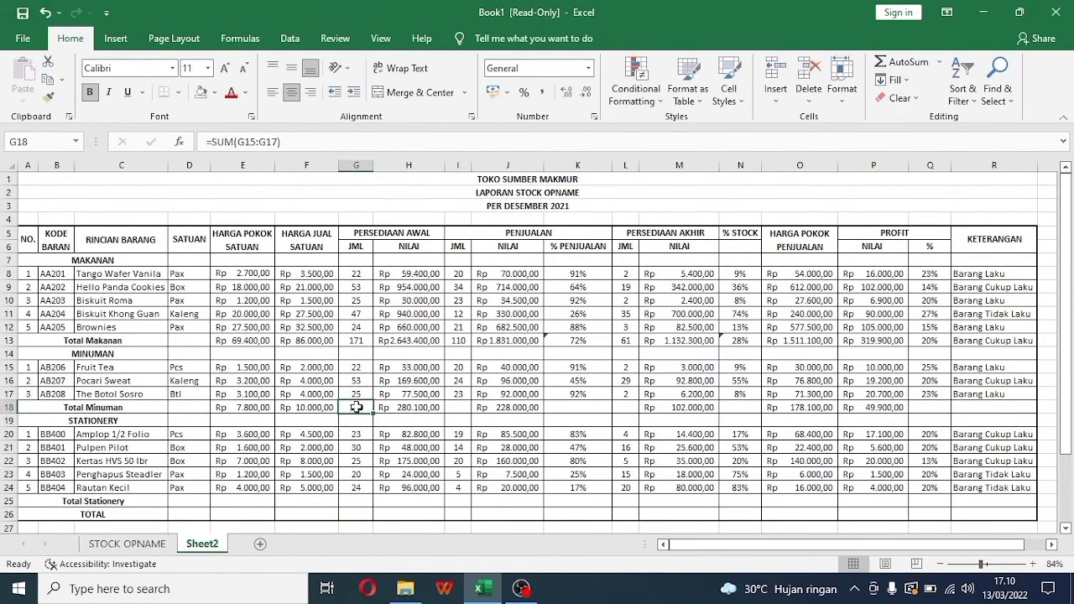
right_click(356, 407)
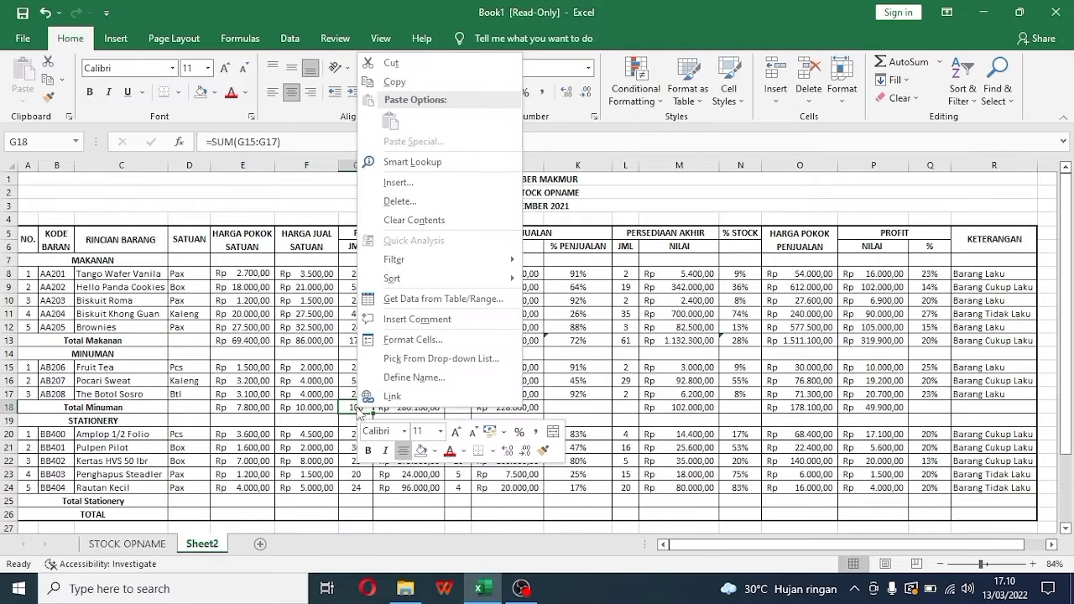
click(435, 86)
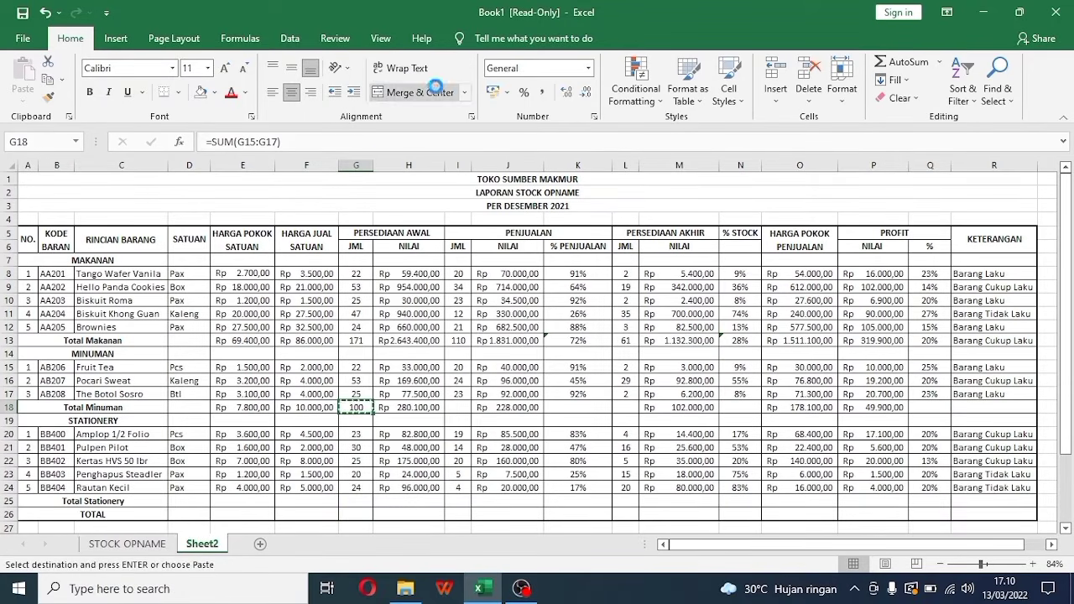
click(461, 406)
right_click(461, 406)
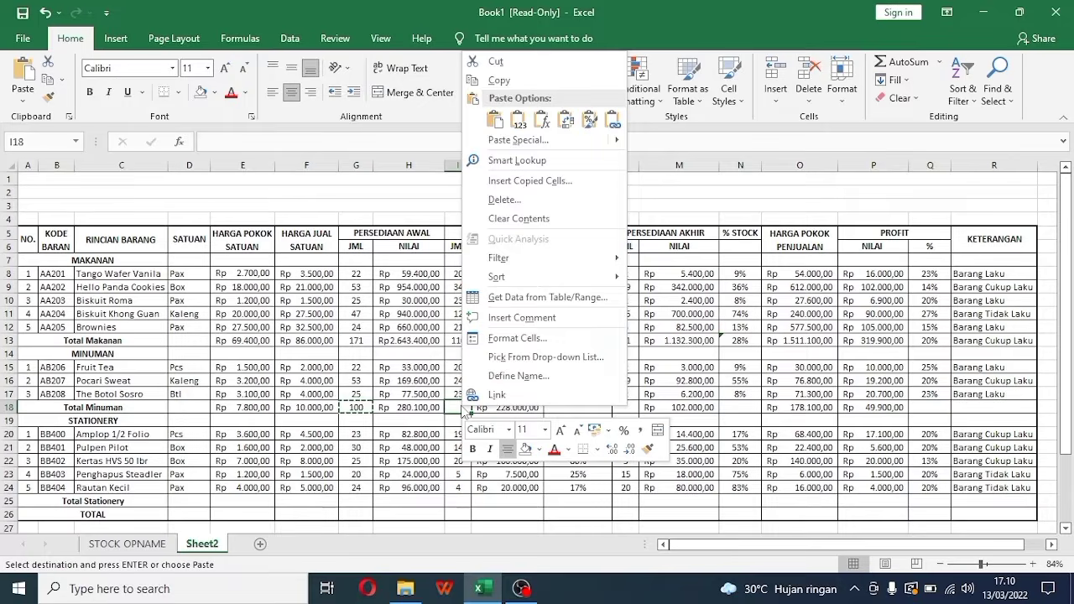
click(498, 120)
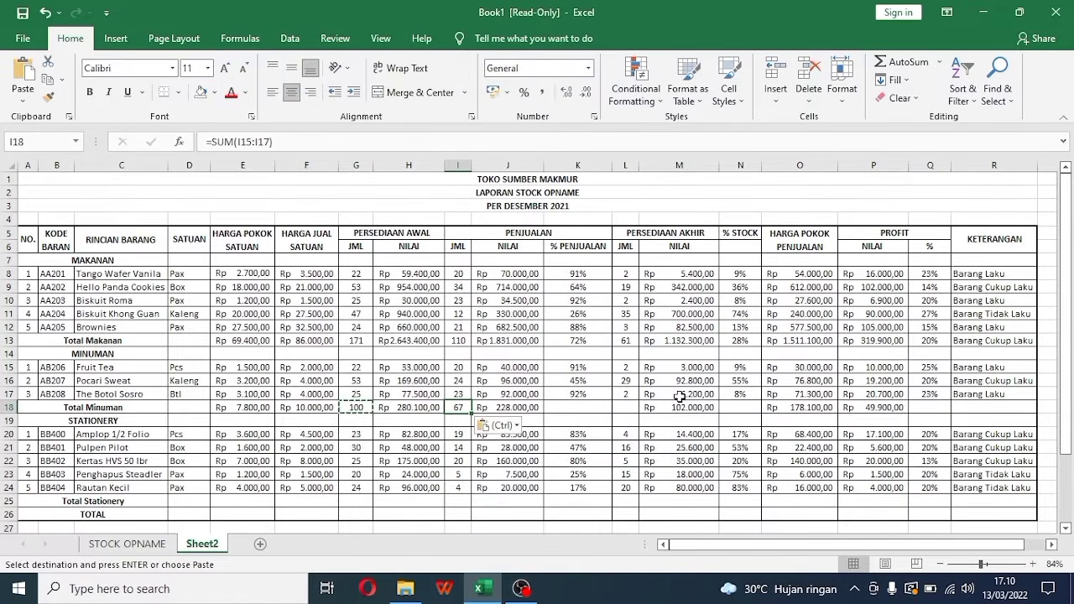
click(627, 407)
right_click(627, 407)
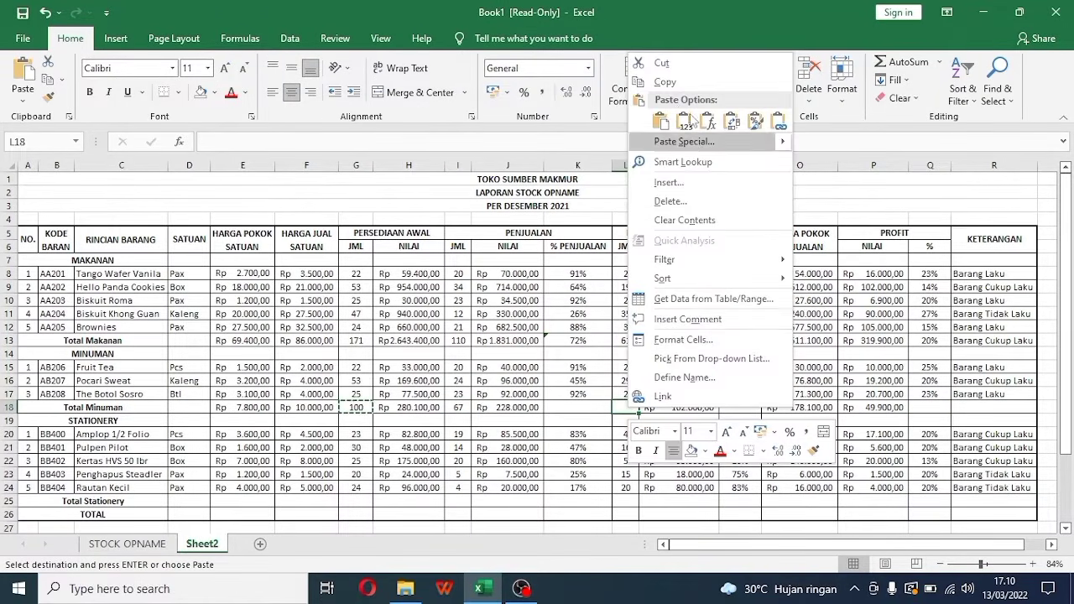
click(661, 122)
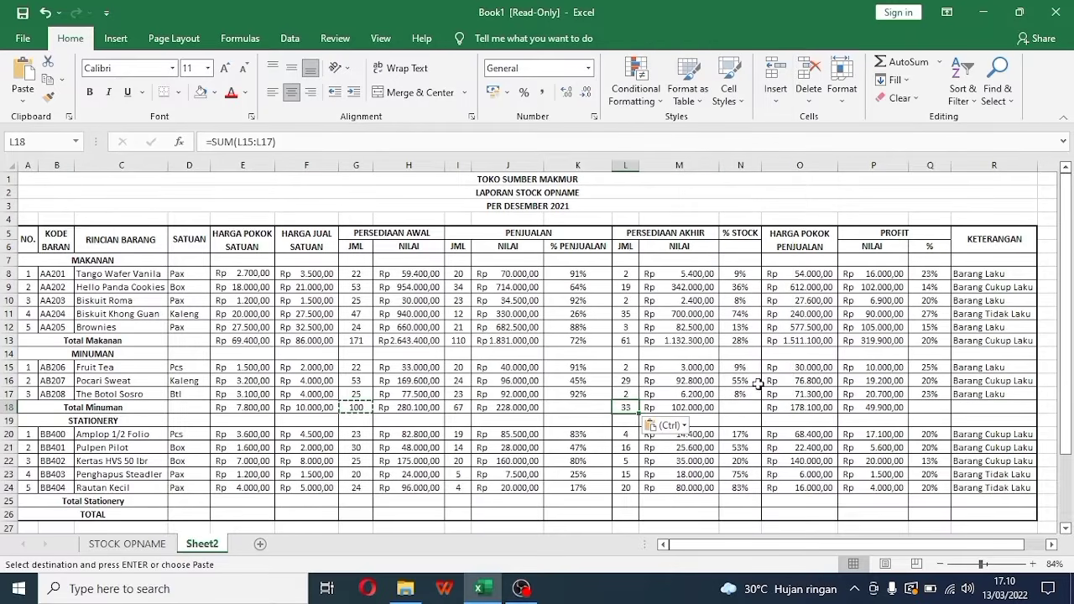
click(559, 409)
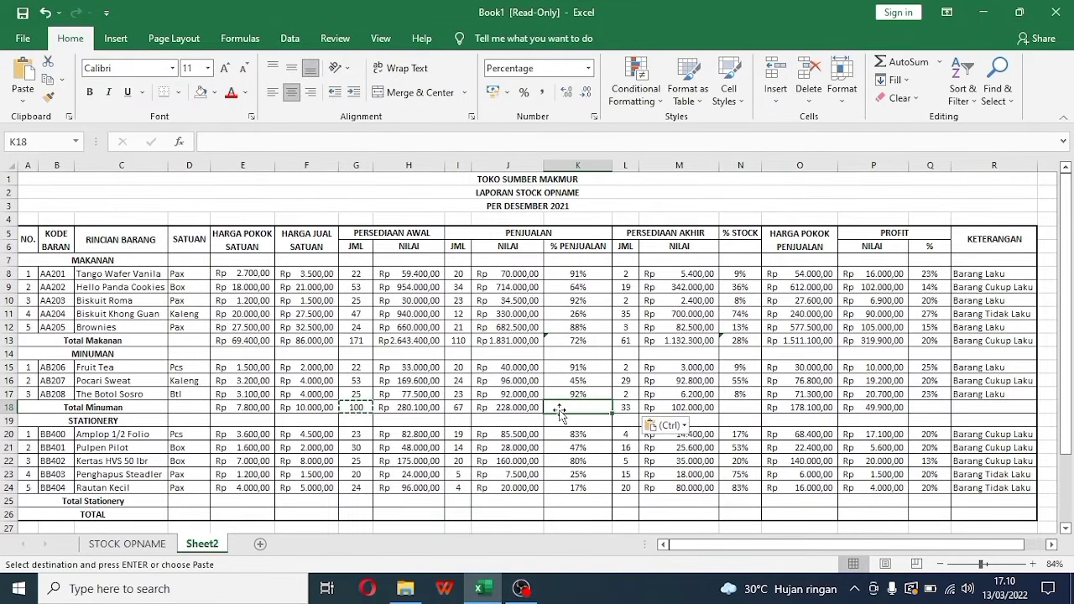
text(=)
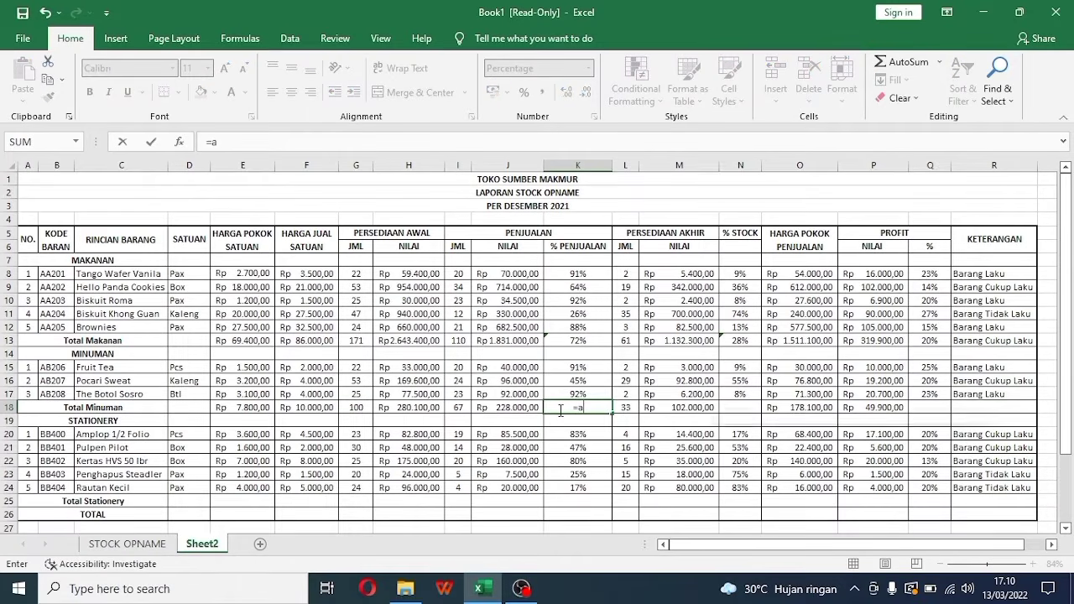
text(average)
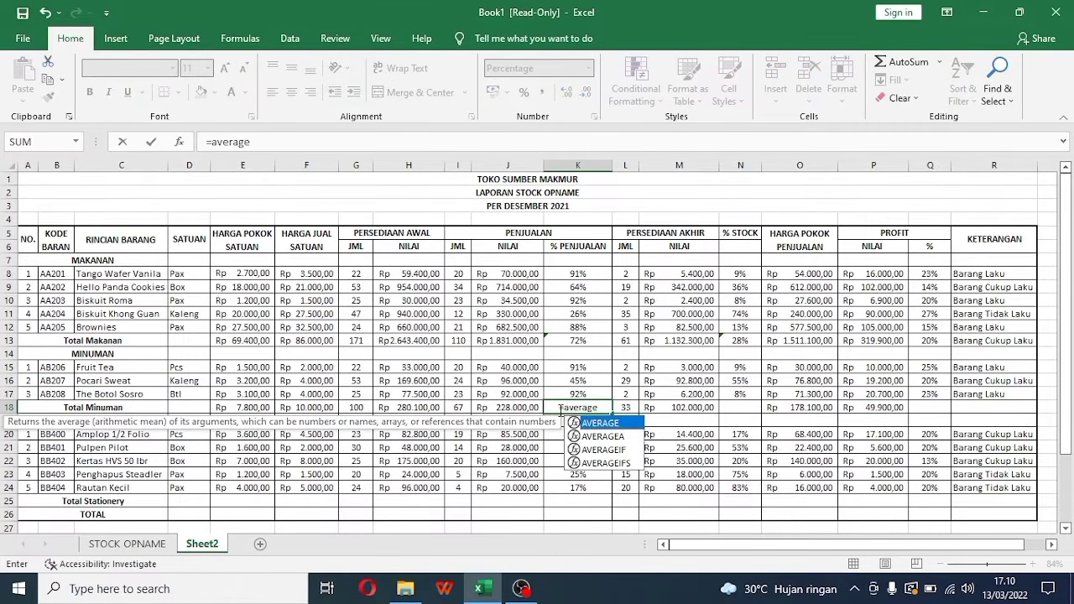
text(()
drag(585, 364, 590, 406)
text())
key(Return)
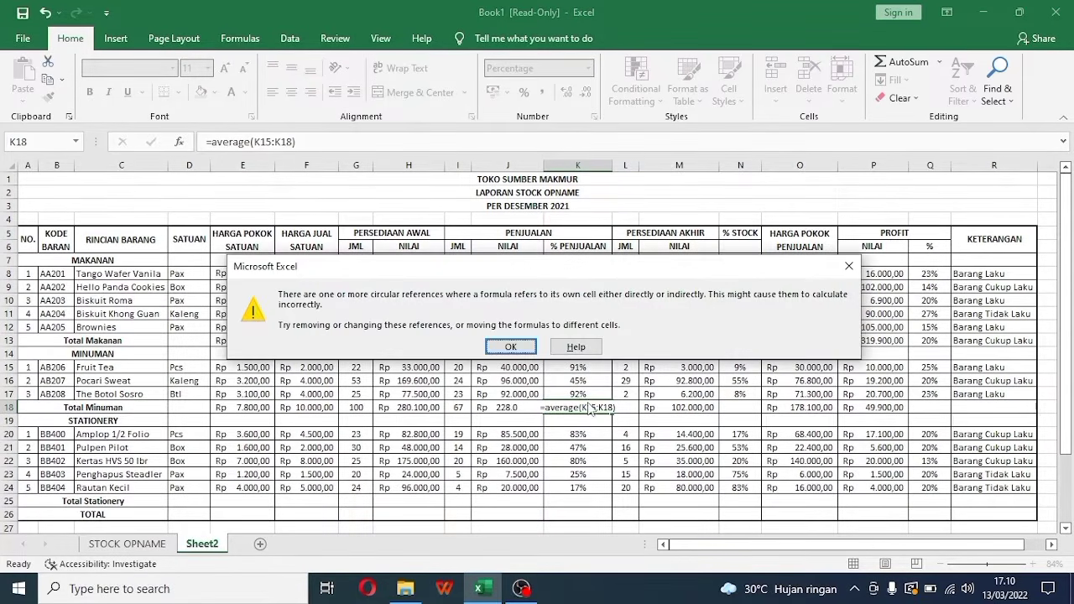
click(849, 266)
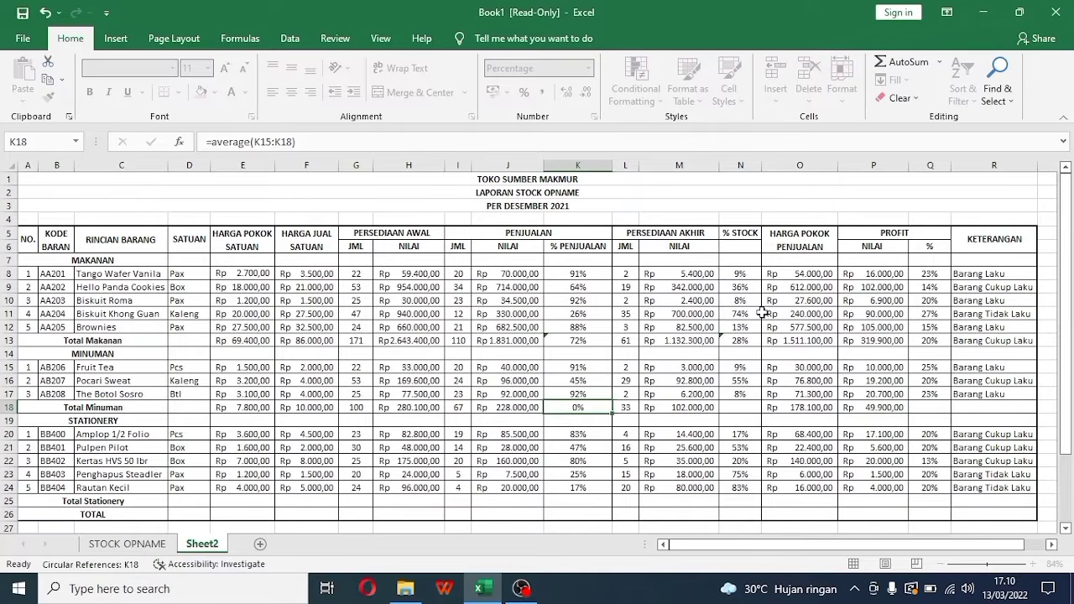
click(599, 408)
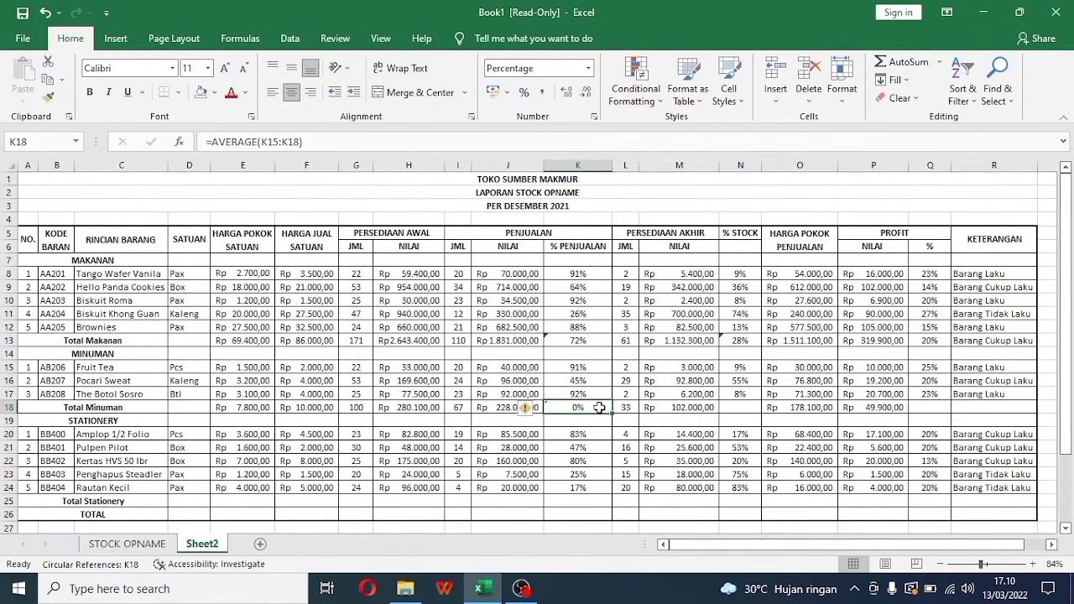
key(Delete)
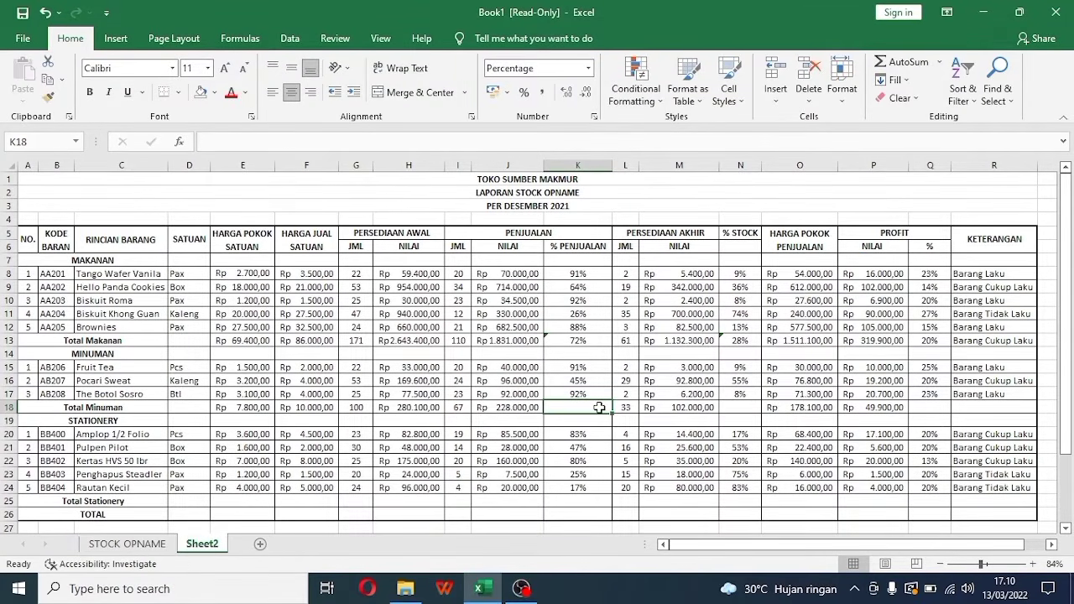
Enter =AVERAGE(K15:K17) in K18 to average the Minuman items' % Penjualan
text(=)
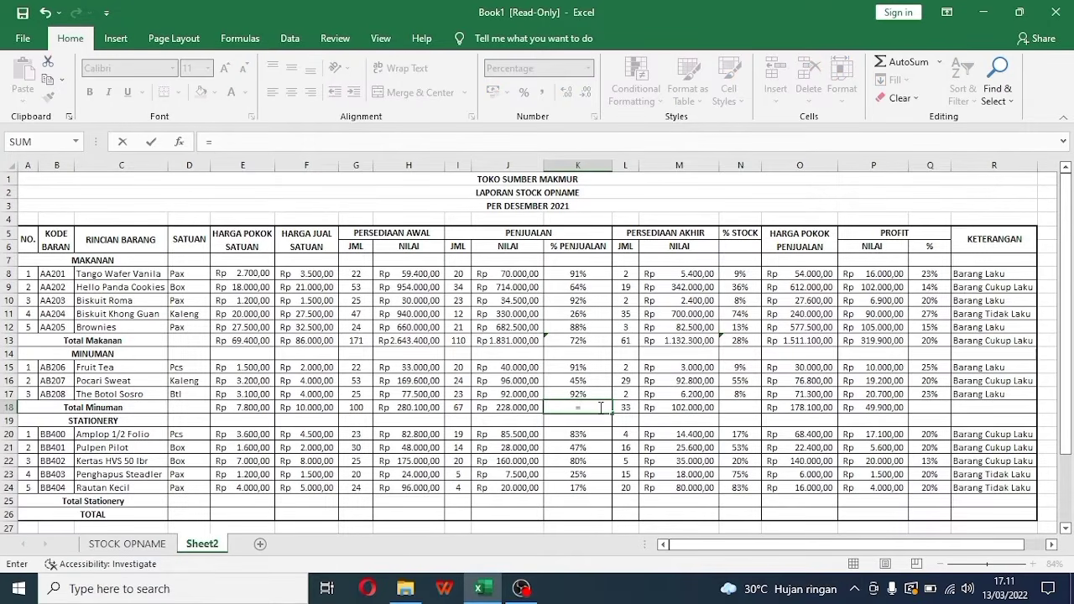
text(average)
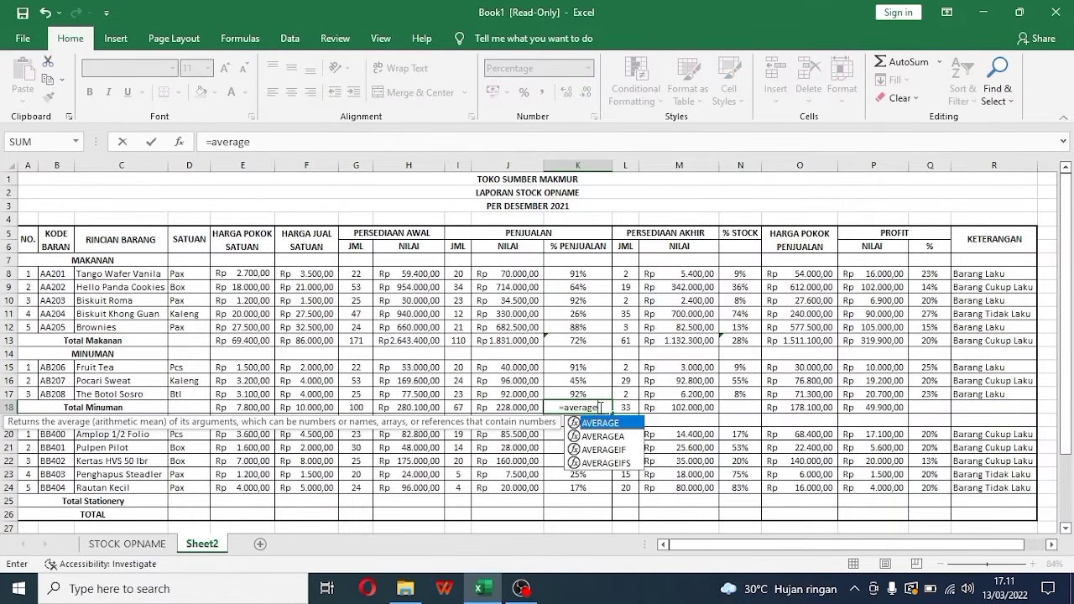
text(()
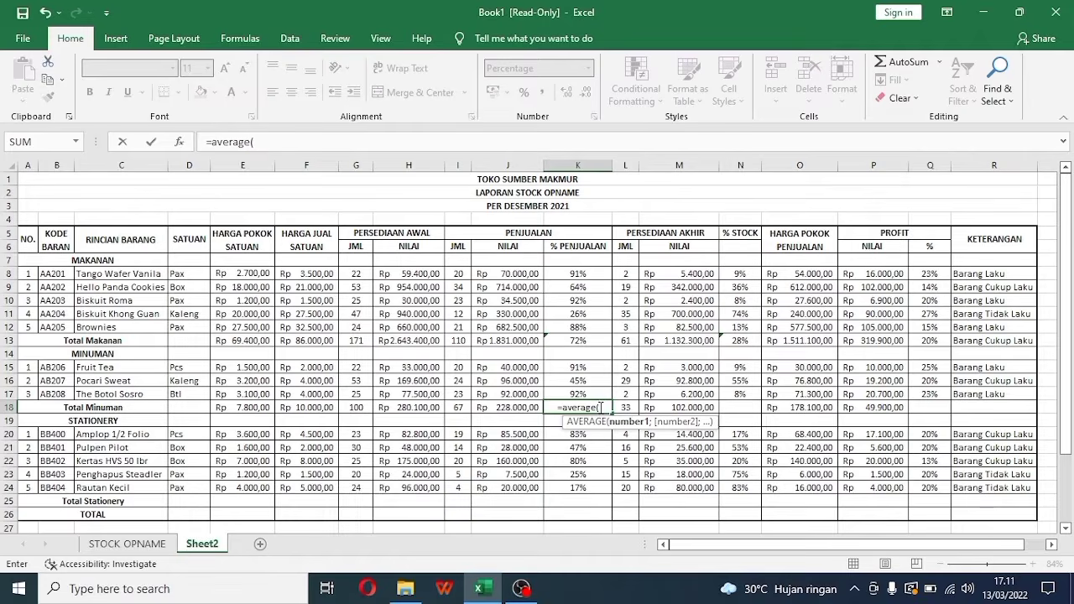
drag(596, 370, 596, 389)
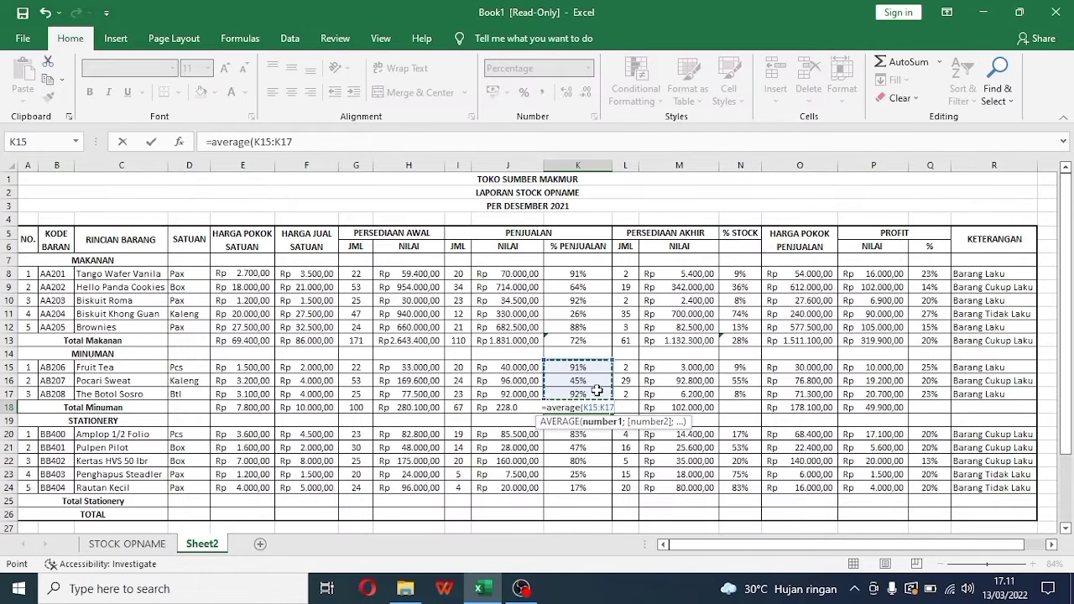
text())
key(Return)
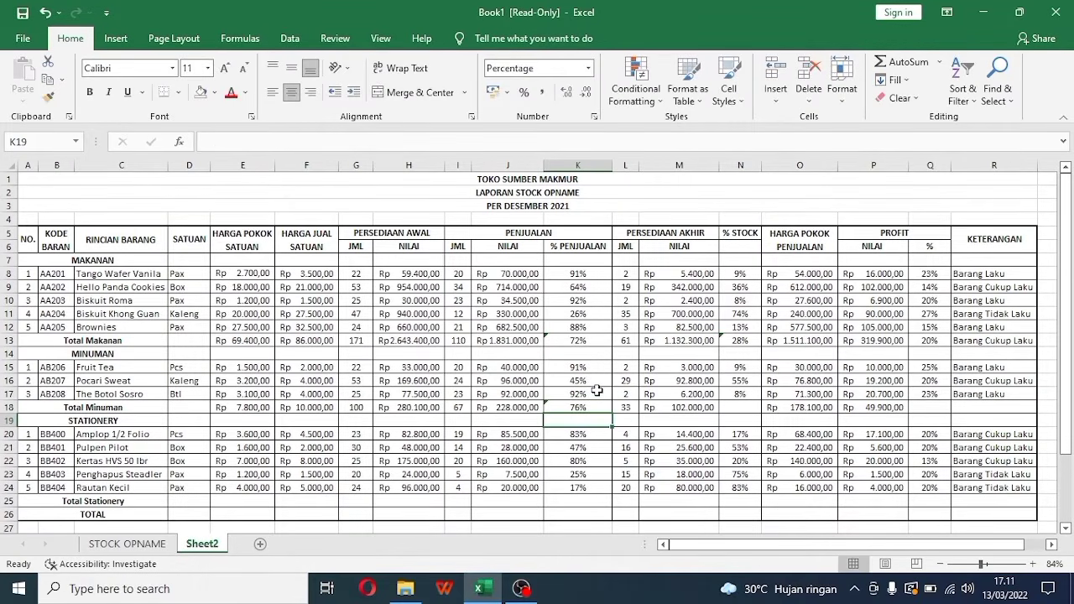
Copy the K18 average formula into N18 and Q18 for the % Stock and Profit % columns
click(583, 408)
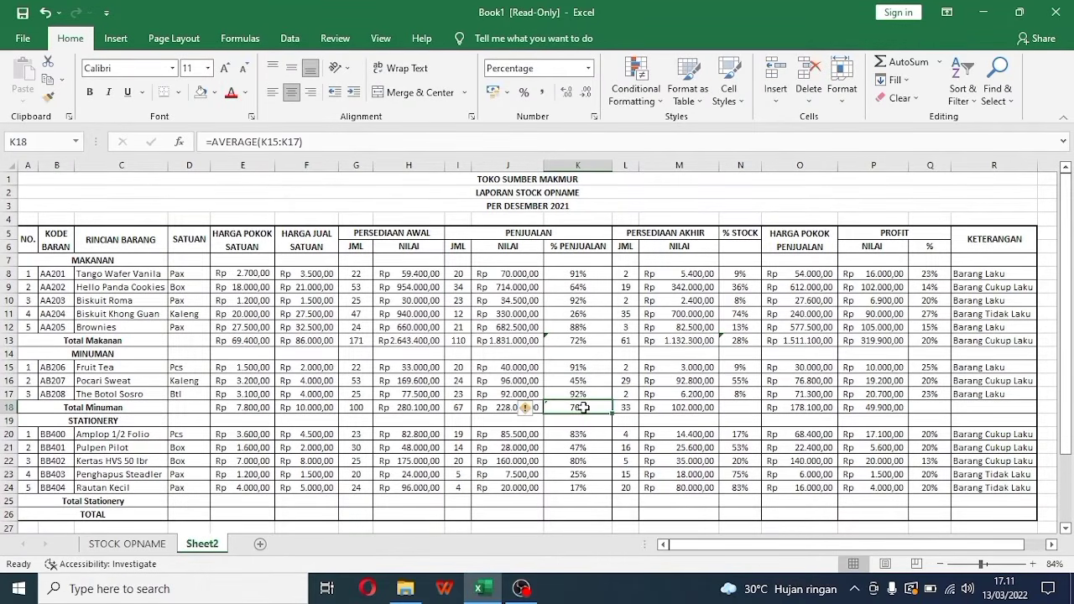
right_click(583, 407)
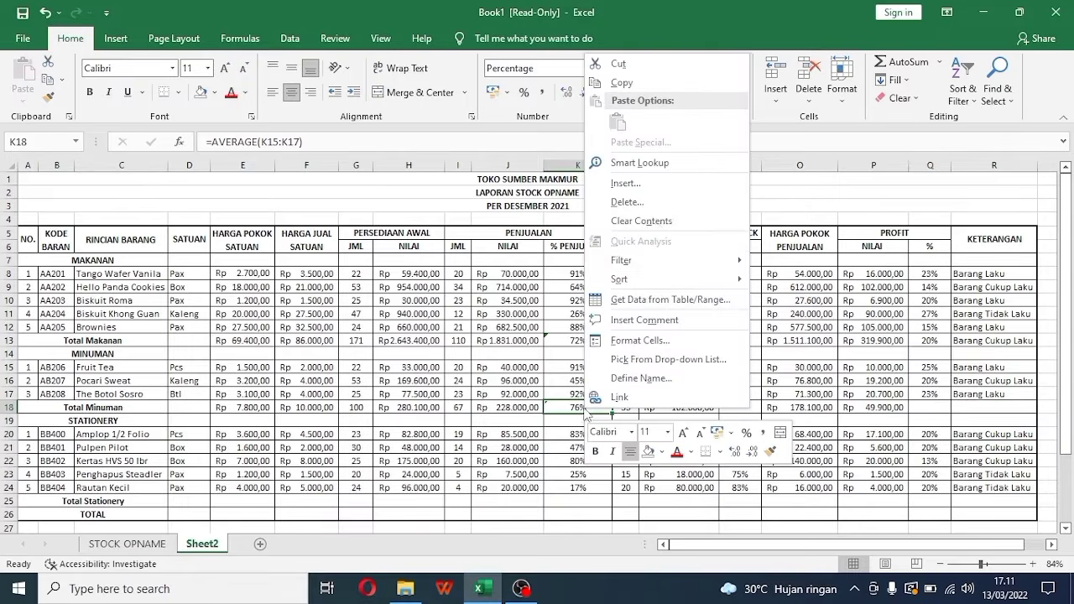
click(663, 85)
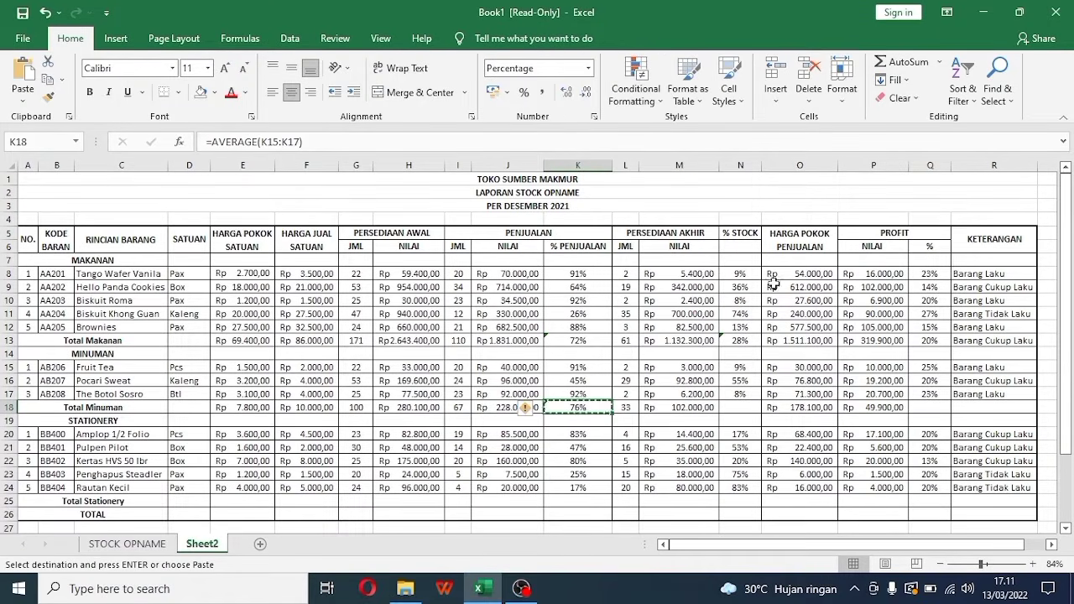
click(739, 406)
right_click(739, 406)
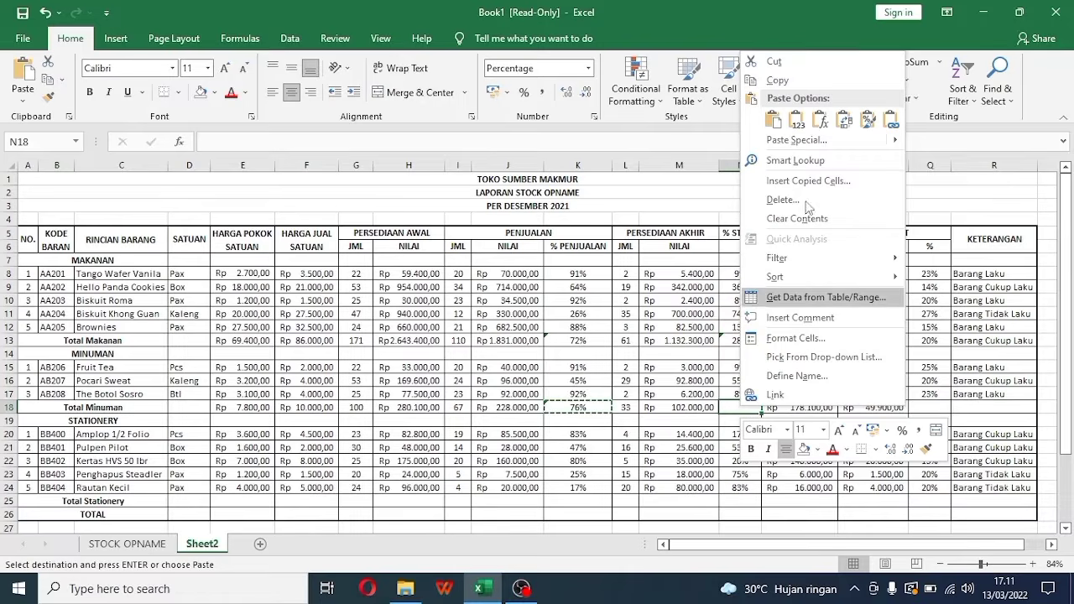
click(780, 136)
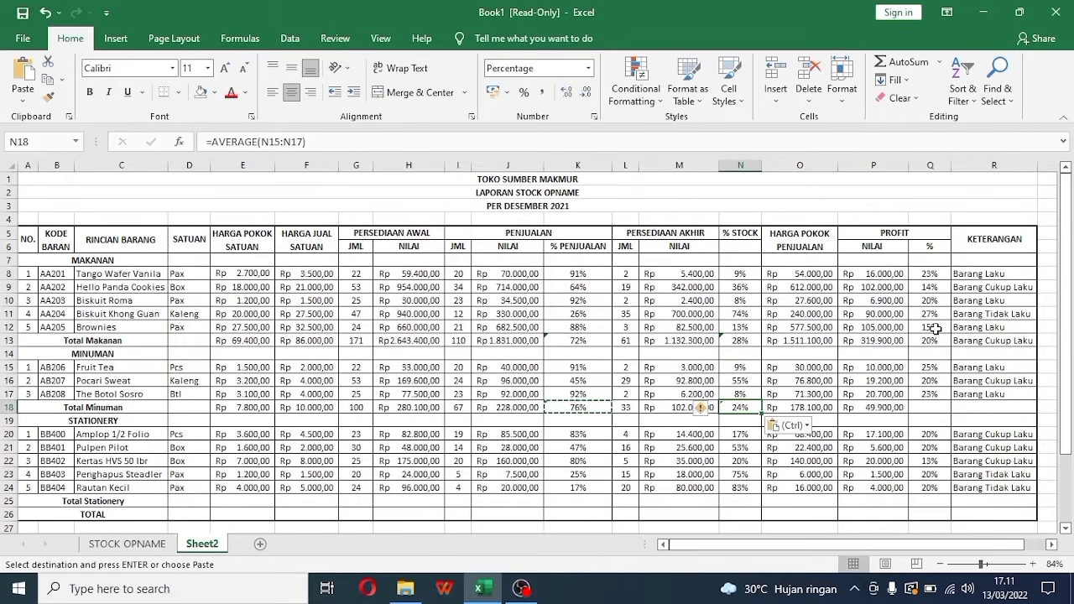
click(926, 404)
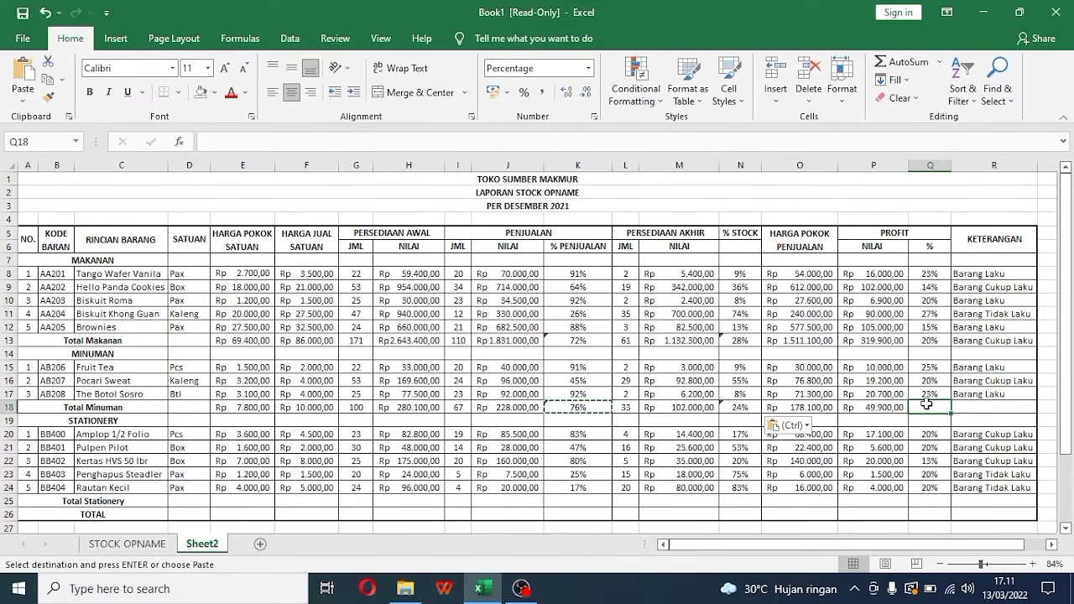
right_click(922, 411)
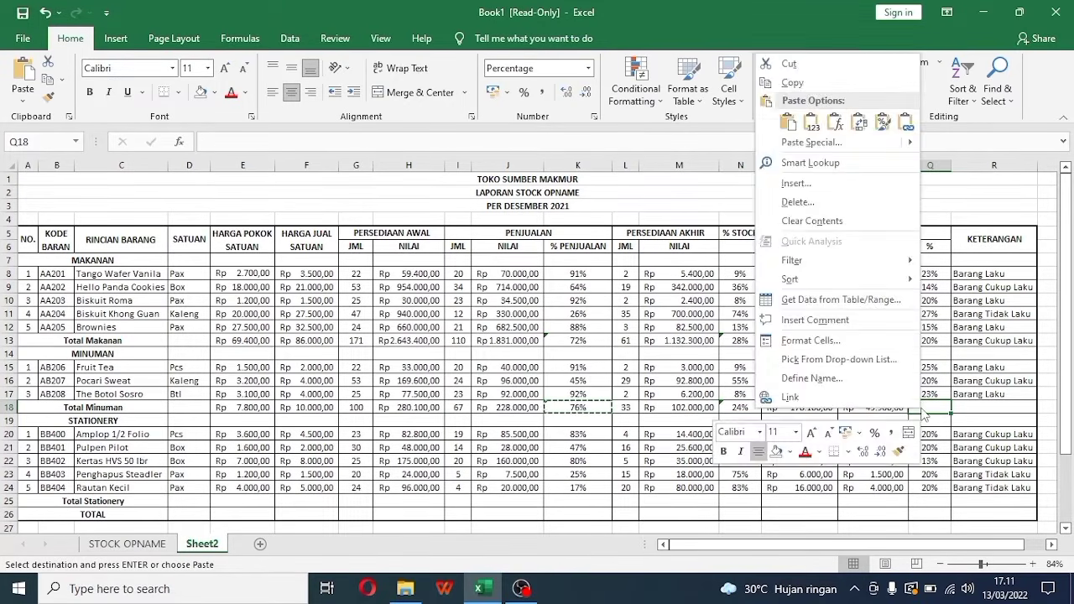
click(785, 130)
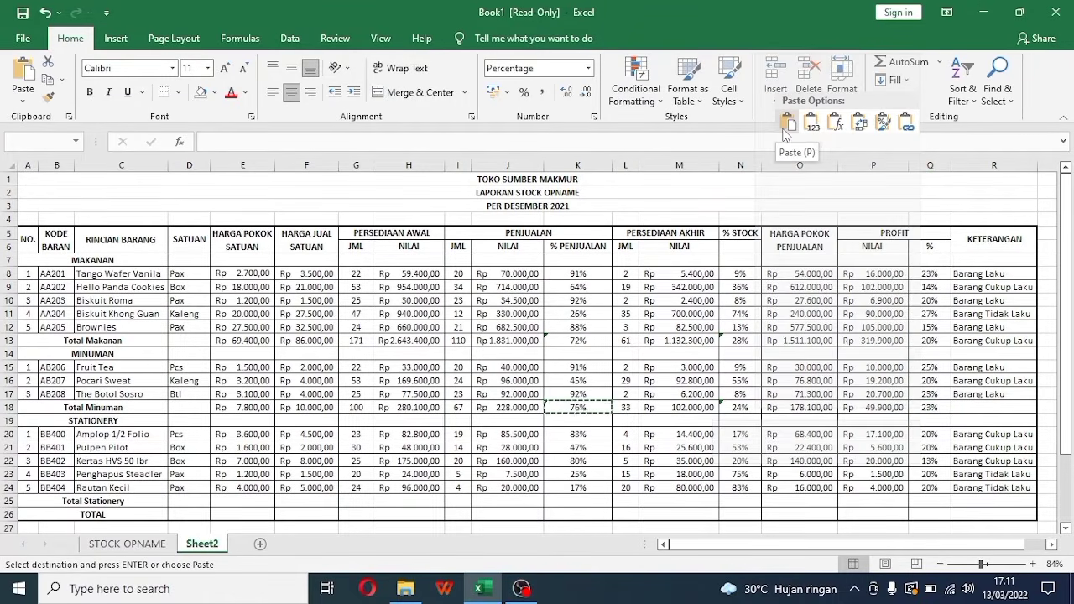
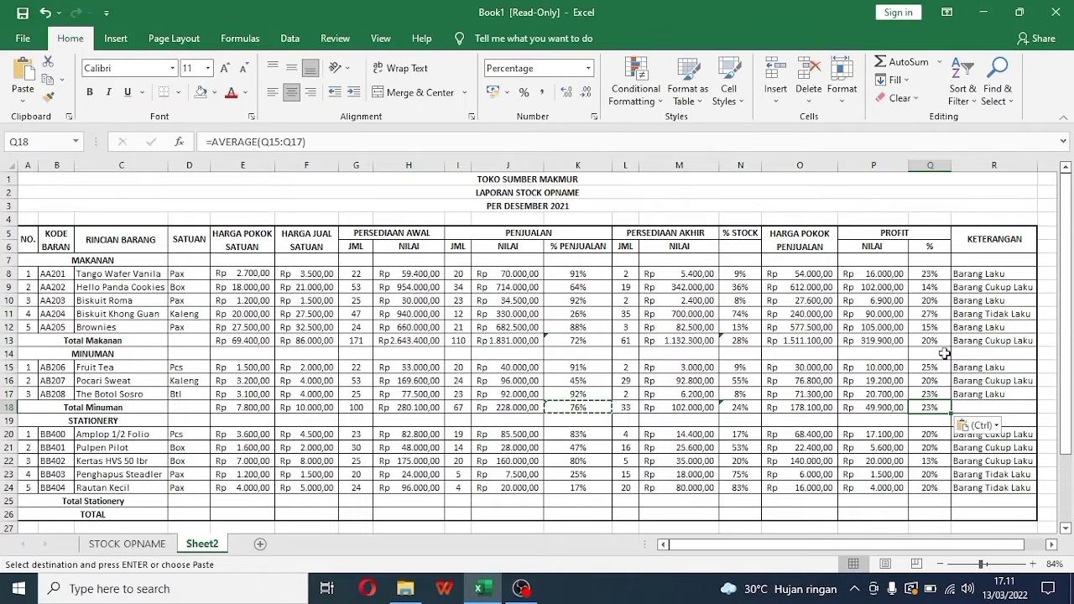
Fill the Keterangan IF formula from R17 down into R18 for the Total Minuman row
click(998, 395)
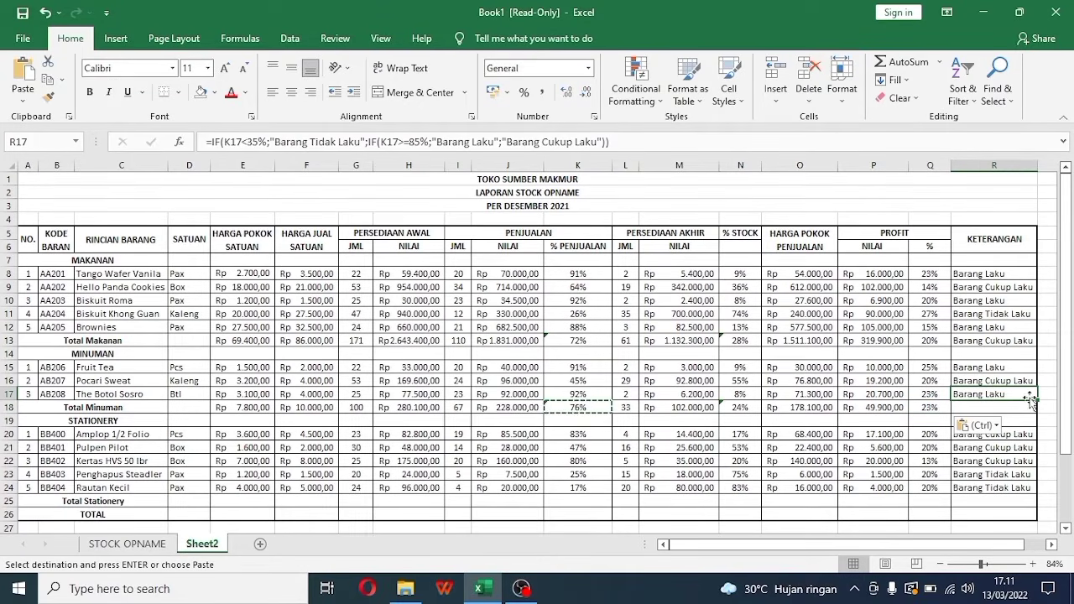
drag(1038, 400, 1039, 412)
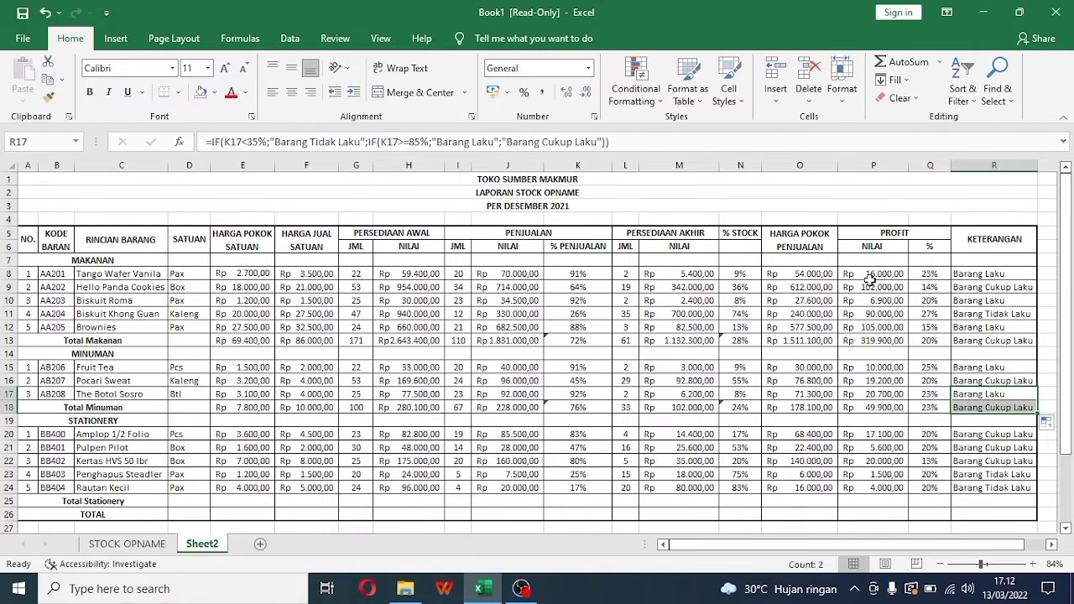
click(587, 409)
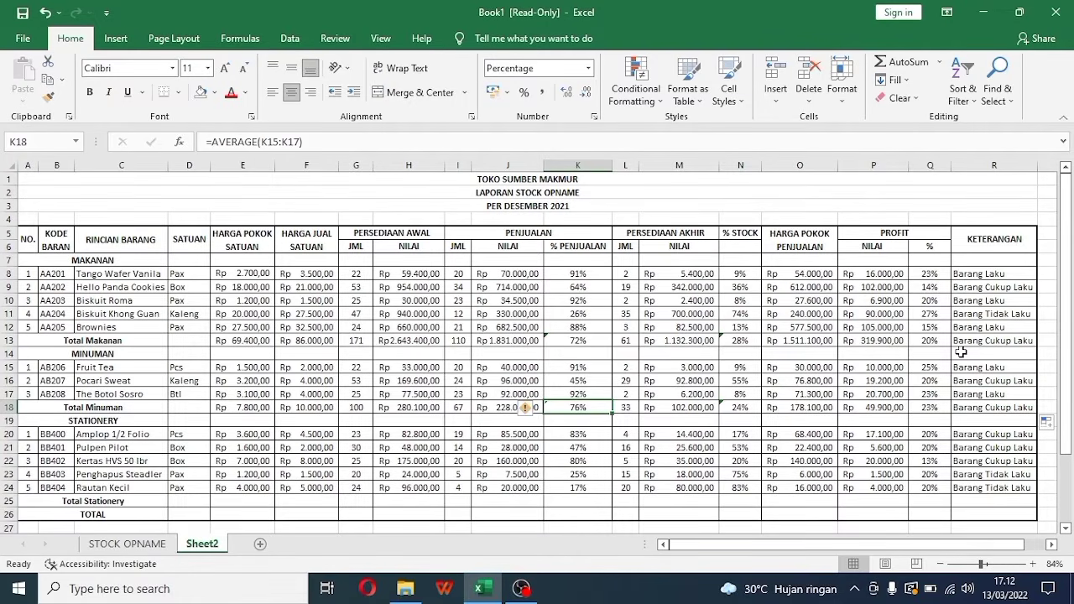
Enter =SUM(E20:E24) in E25 to total the Stationery items' Harga Pokok Satuan
click(226, 499)
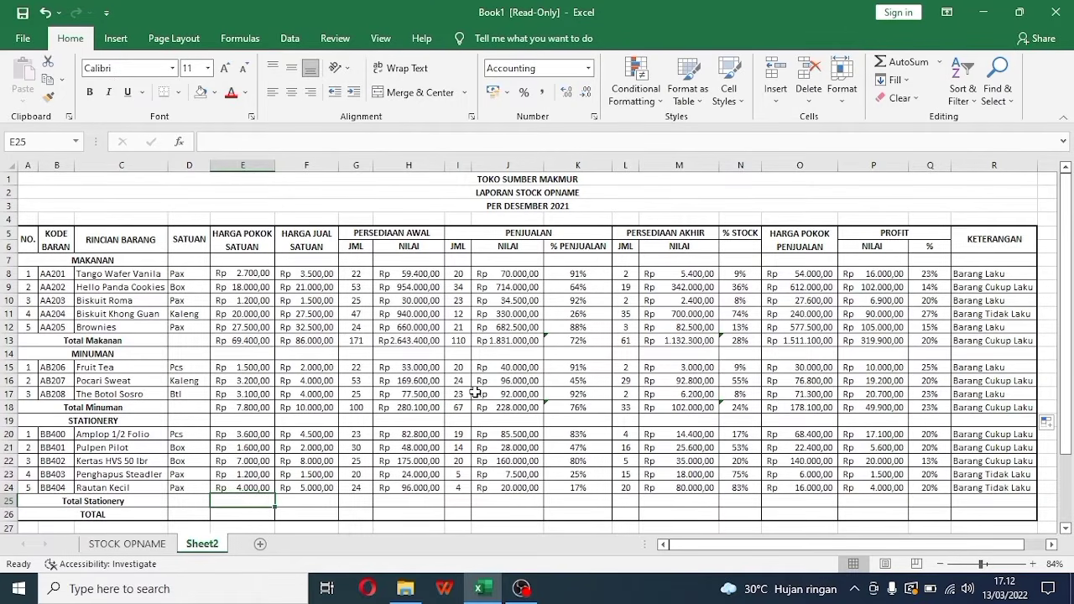
text(=sum)
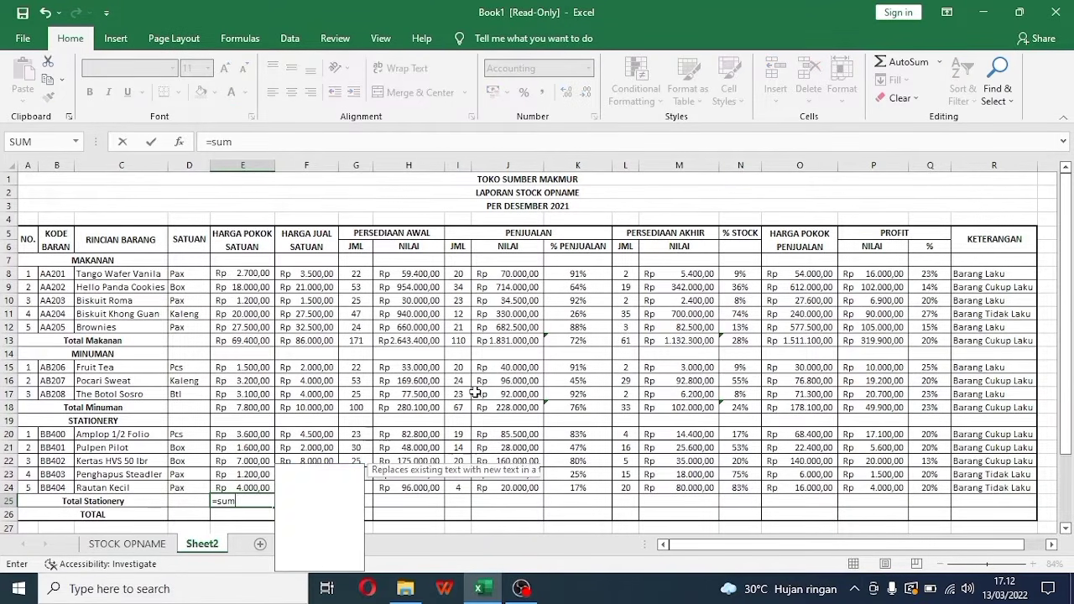
text(()
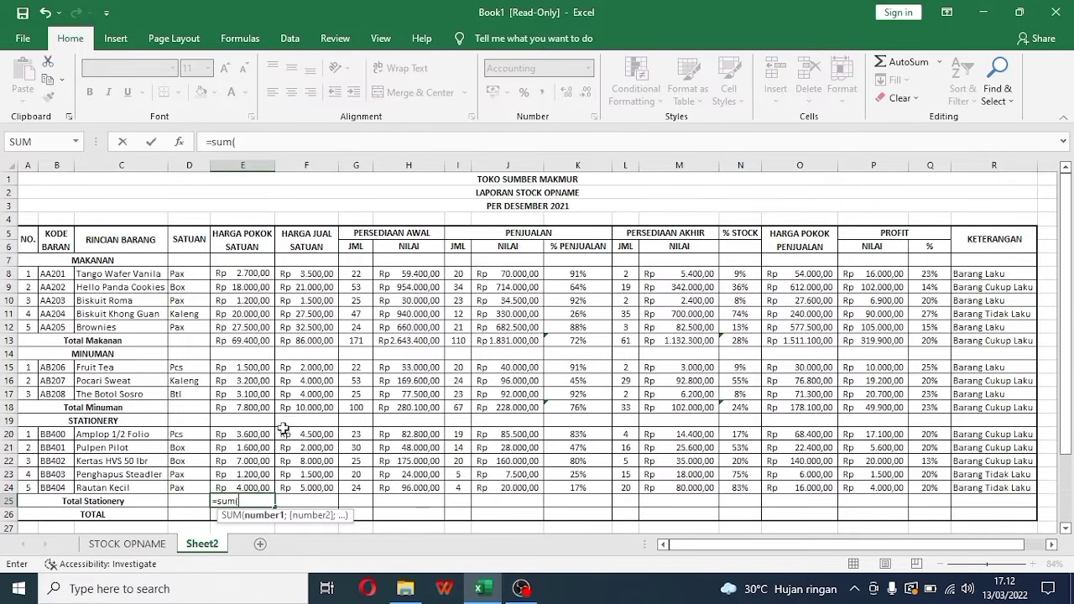
drag(265, 433, 262, 483)
text())
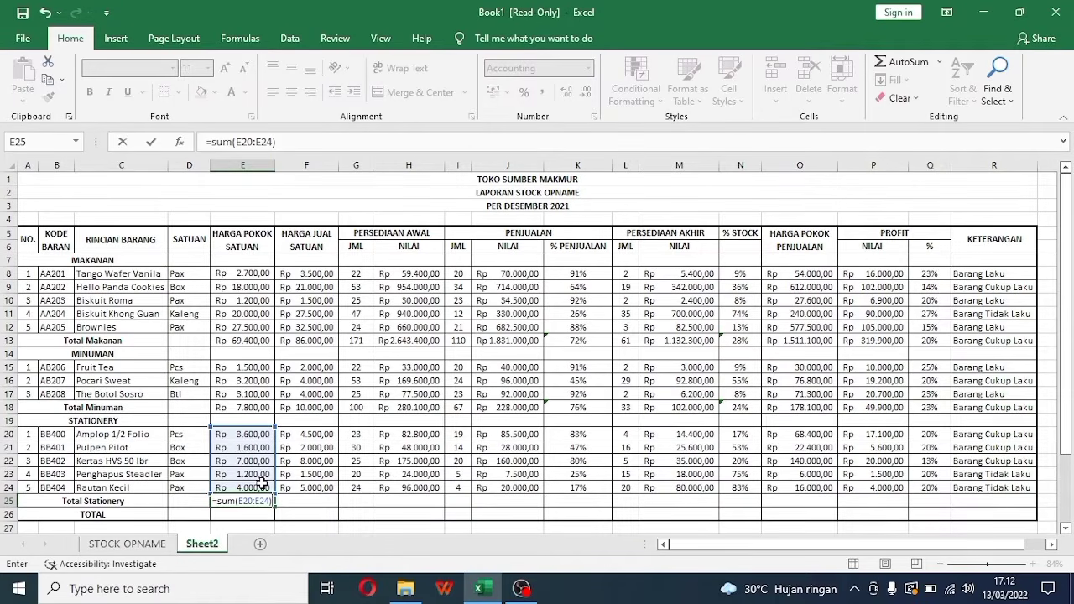
key(Return)
Copy the E25 total formula into F25 and H25 for the Harga Jual Satuan and Persediaan Awal NILAI columns
click(256, 497)
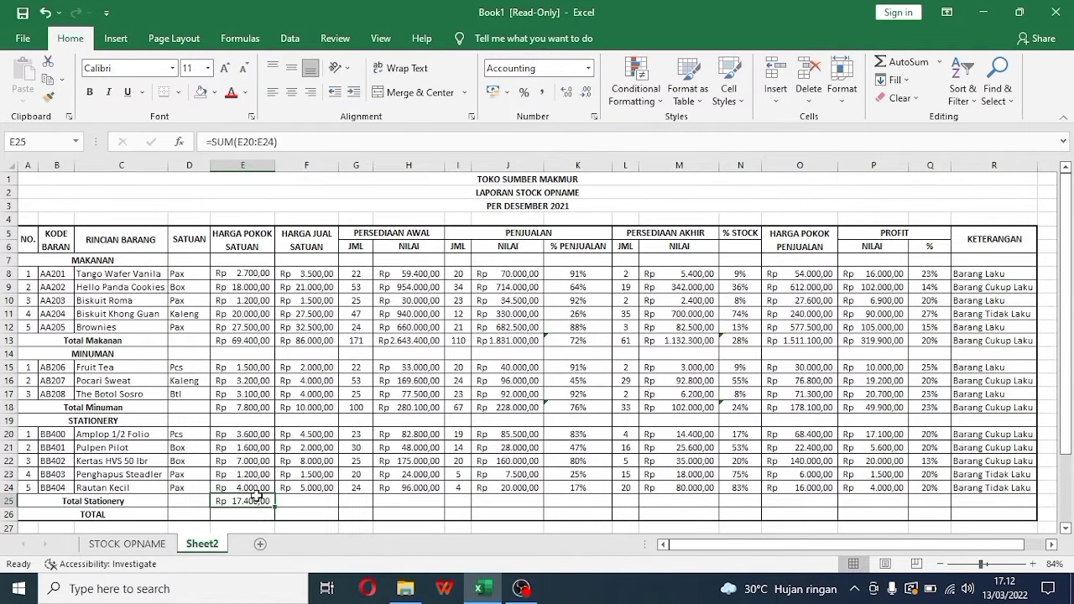
right_click(255, 499)
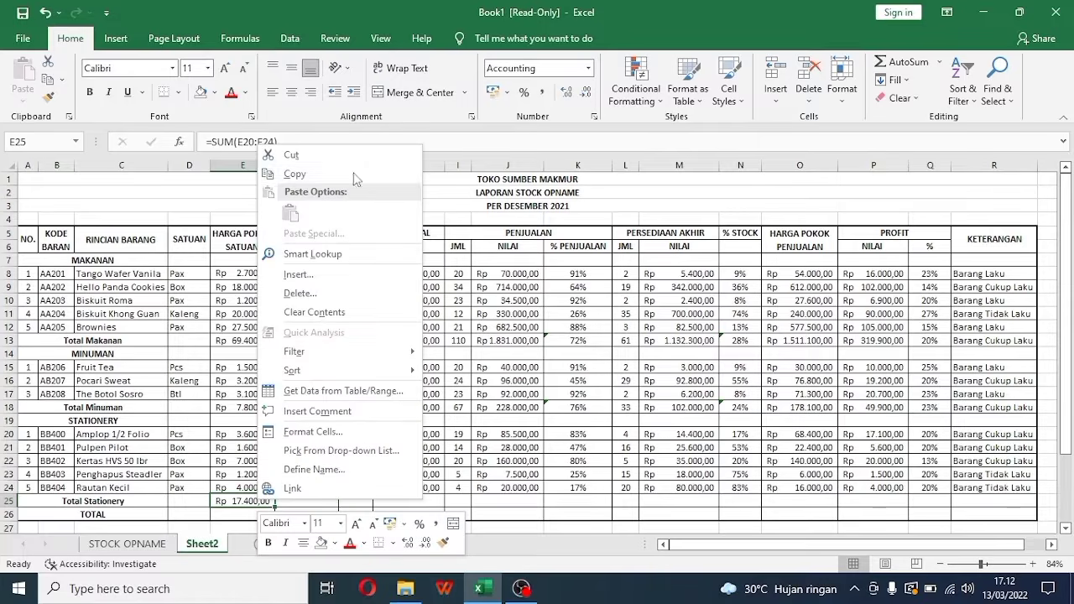
click(327, 174)
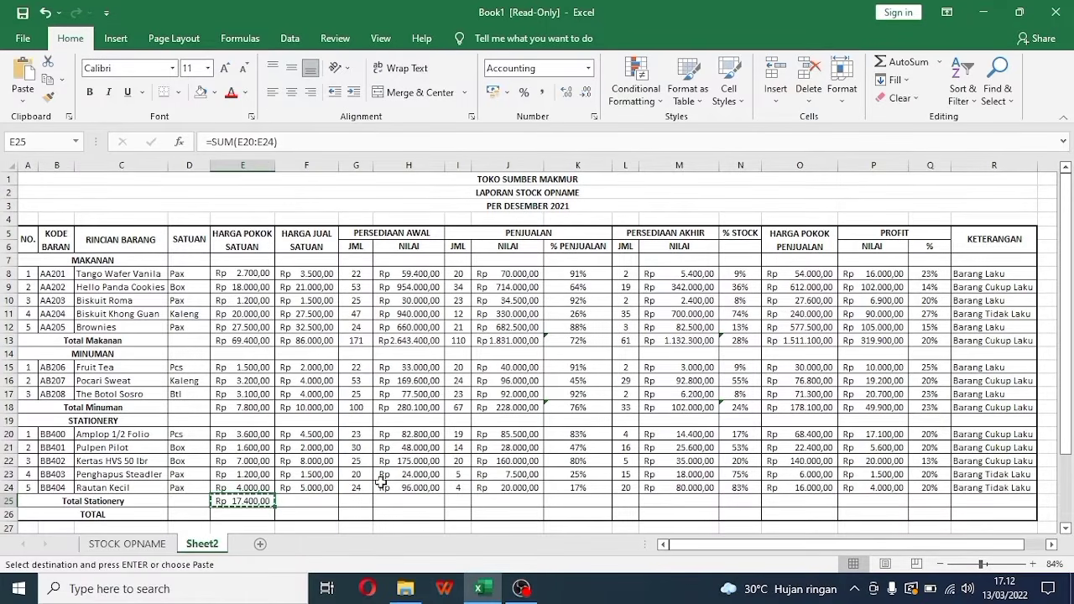
click(319, 498)
right_click(318, 499)
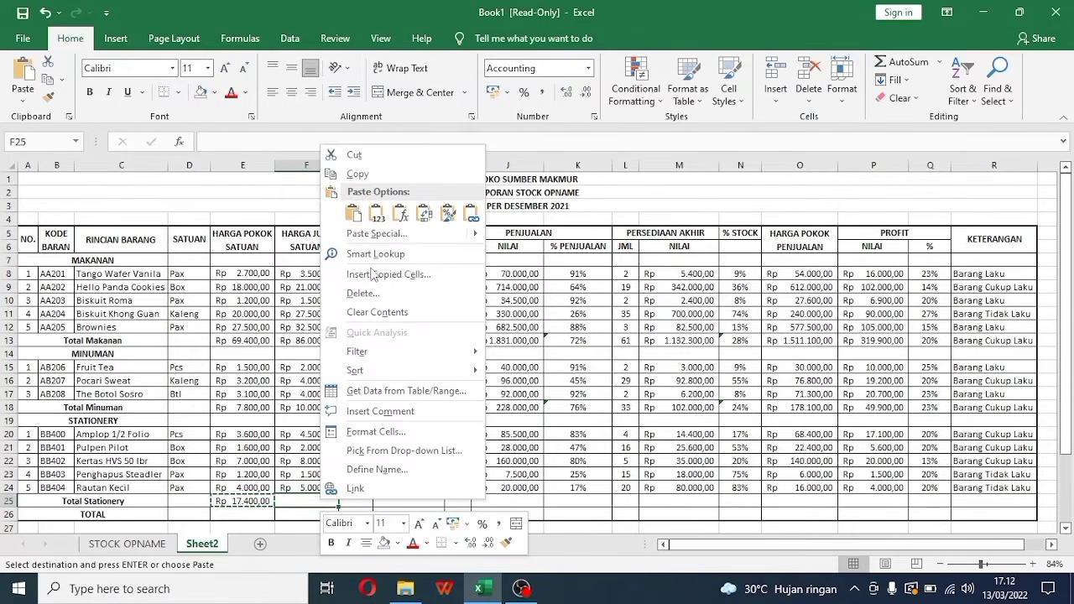
click(353, 213)
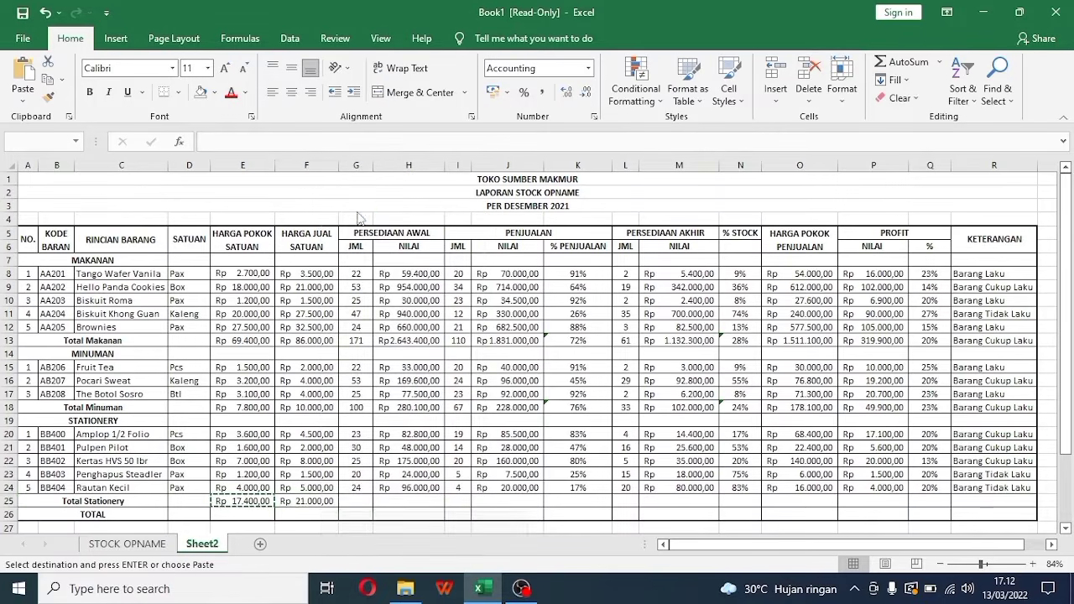
click(405, 502)
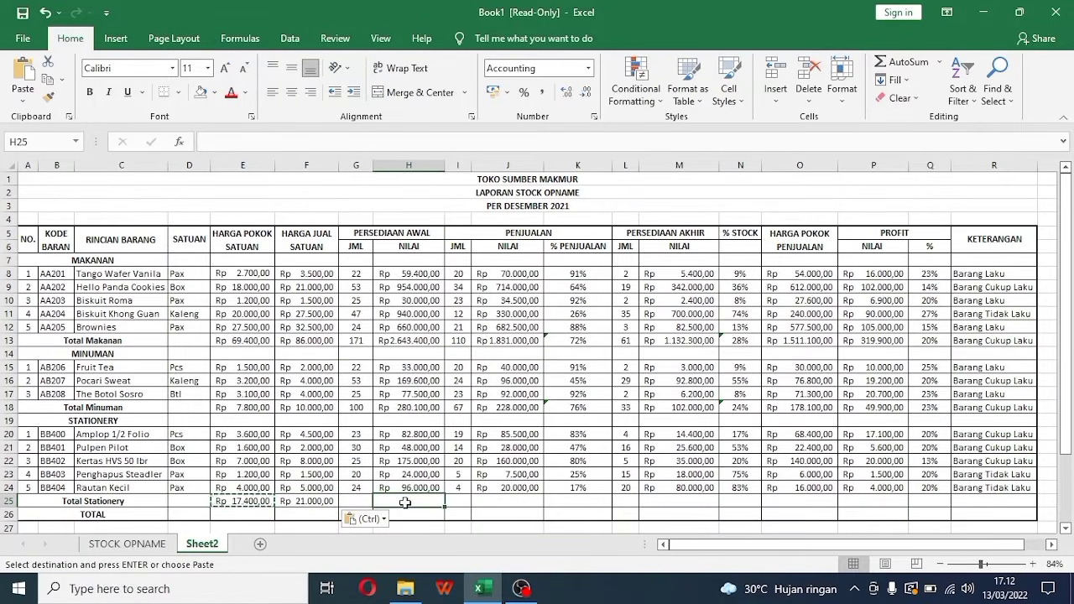
right_click(407, 502)
click(442, 217)
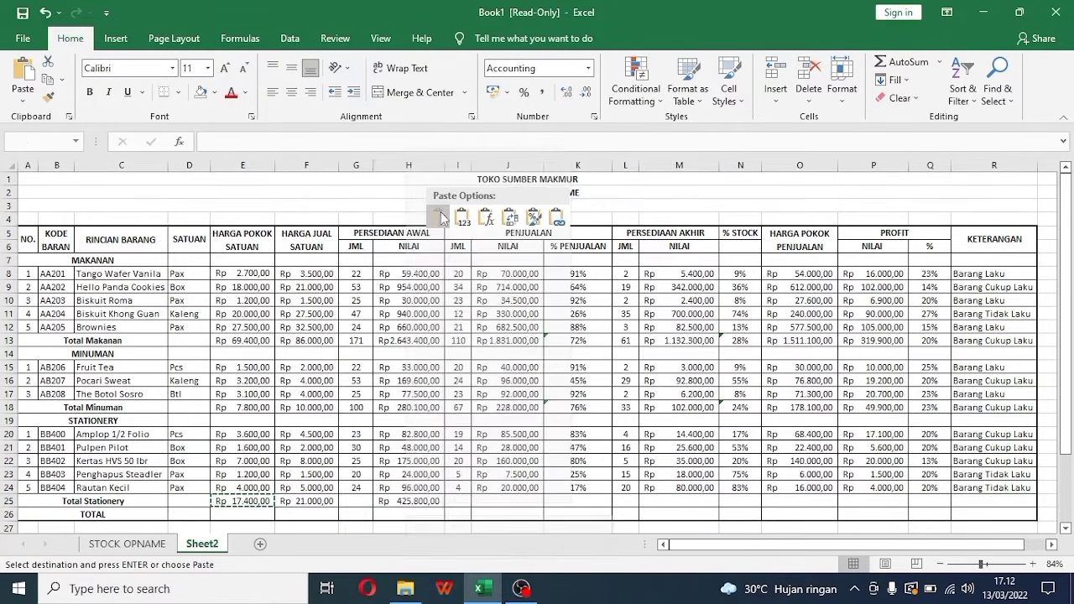
Paste the copied E25 total formula into J25 and M25 for the Penjualan and Persediaan Akhir NILAI columns
click(516, 502)
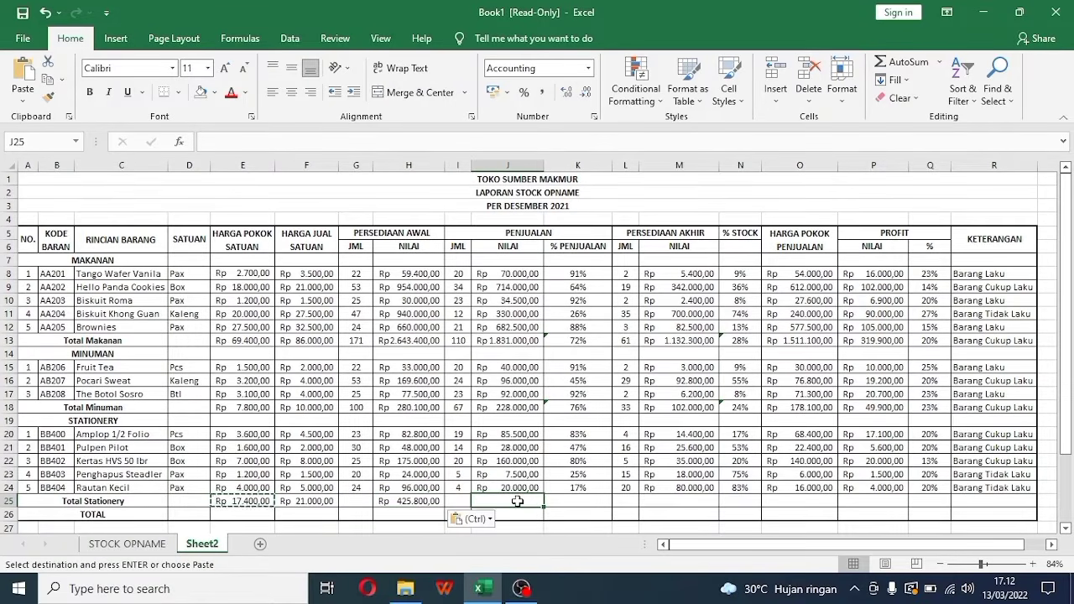
right_click(517, 503)
click(550, 217)
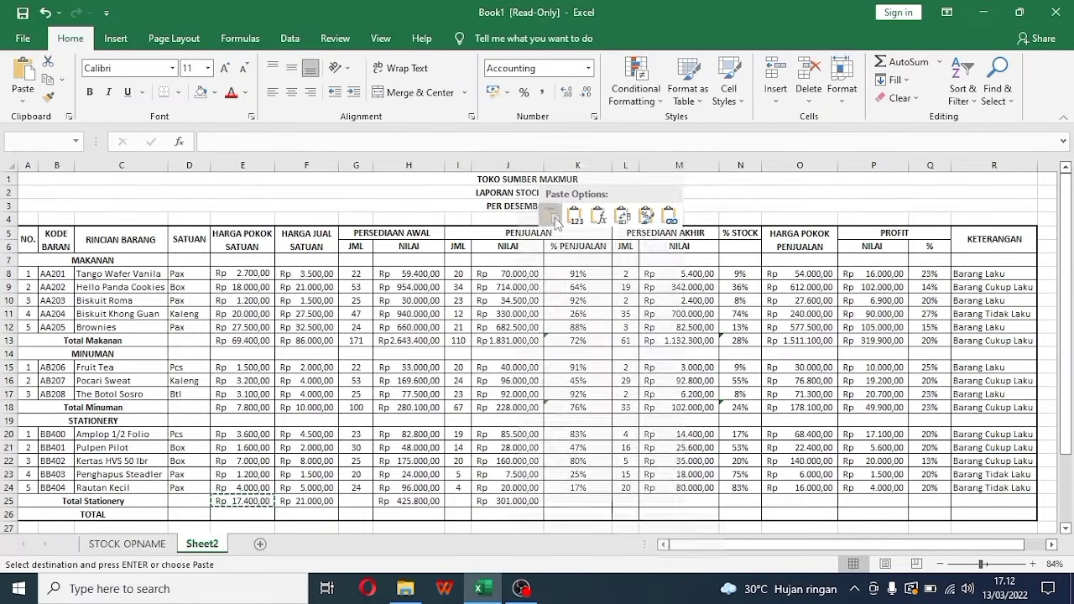
click(686, 506)
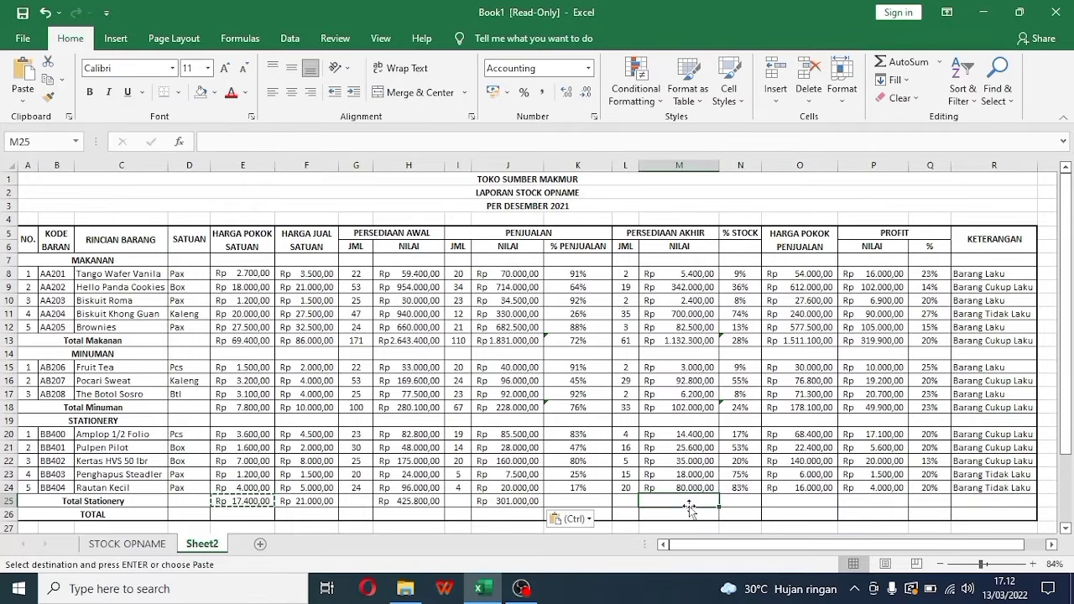
right_click(688, 500)
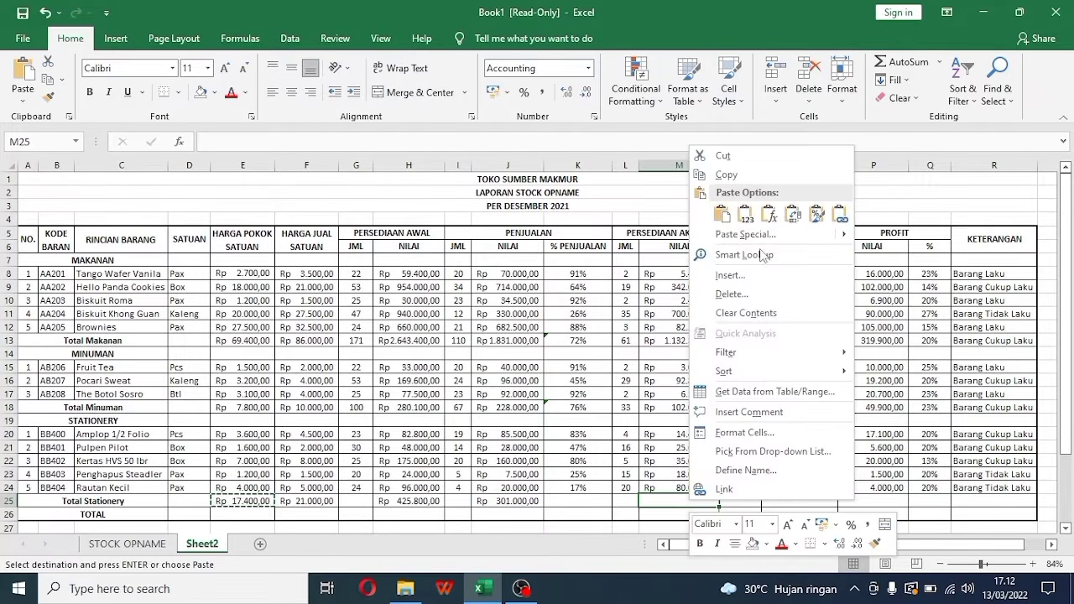
click(727, 209)
Paste the copied E25 total formula into O25 and P25 for the Harga Pokok Penjualan and Profit NILAI columns
click(812, 499)
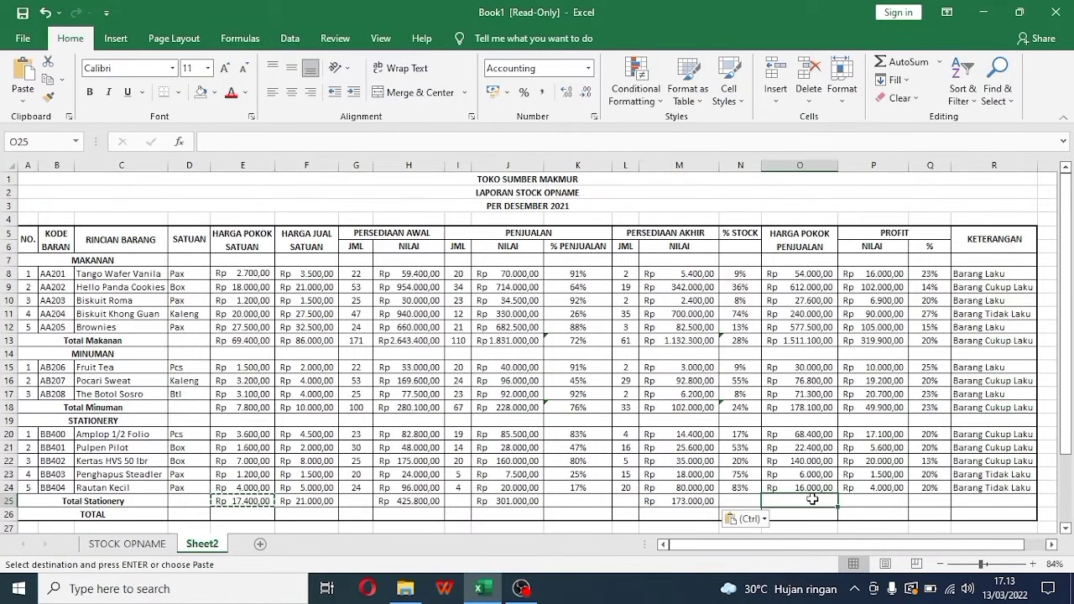
right_click(812, 499)
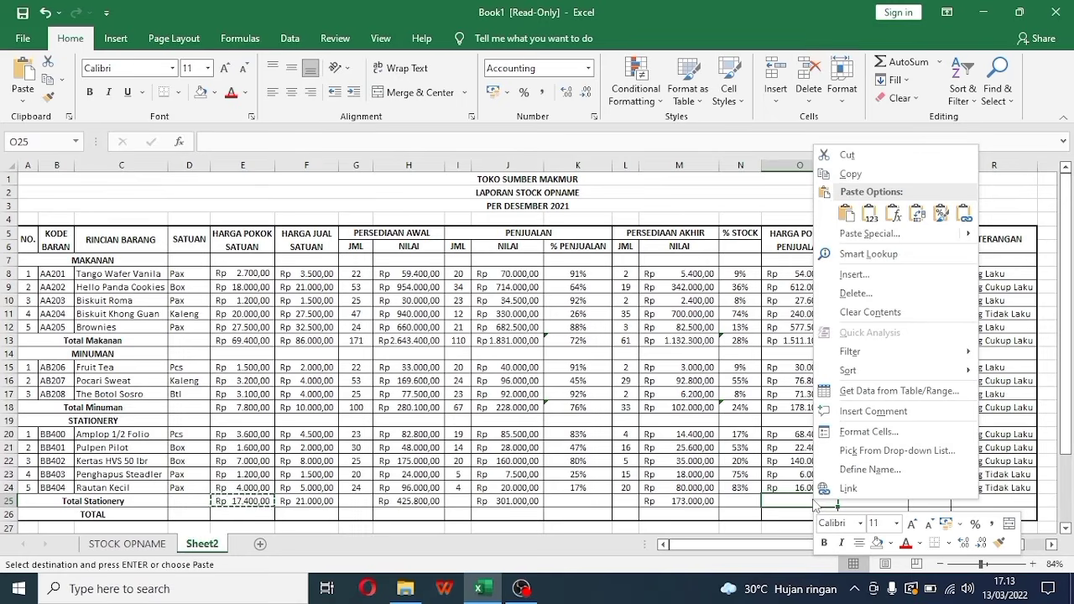
click(846, 214)
click(868, 501)
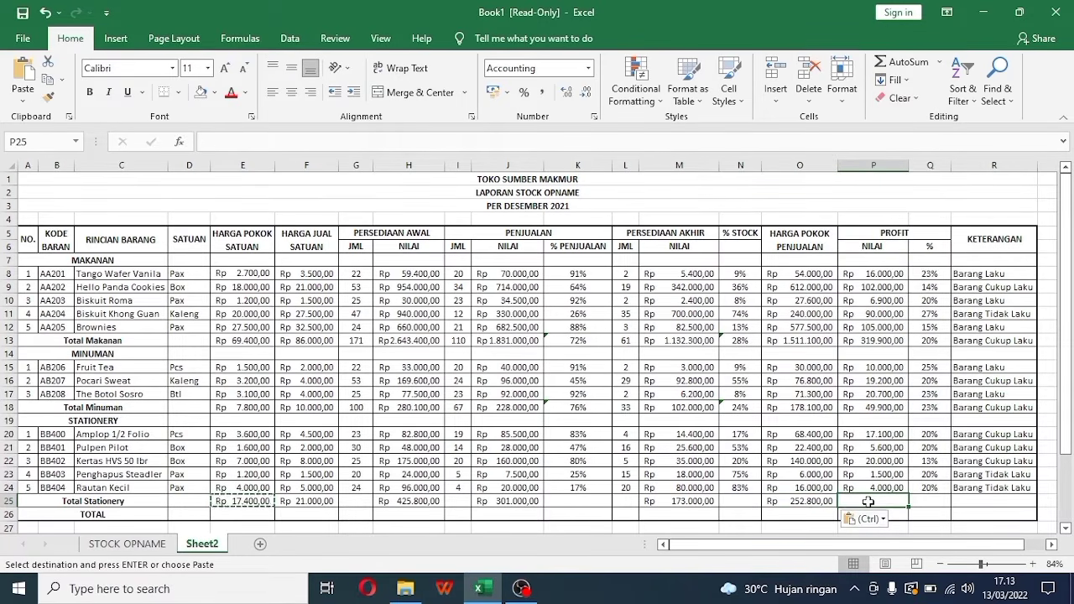
right_click(868, 500)
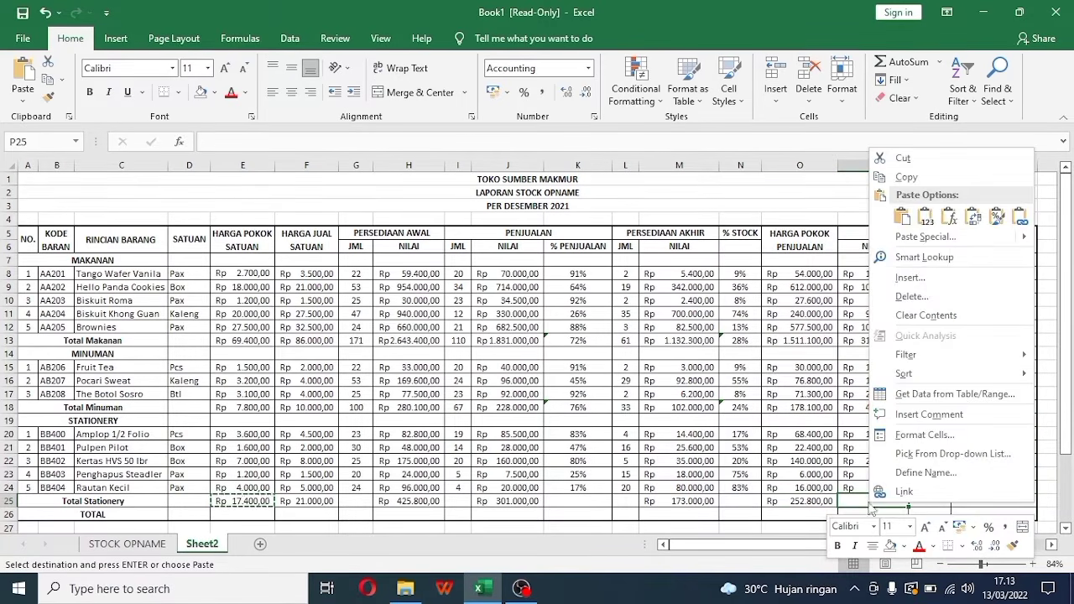
click(908, 220)
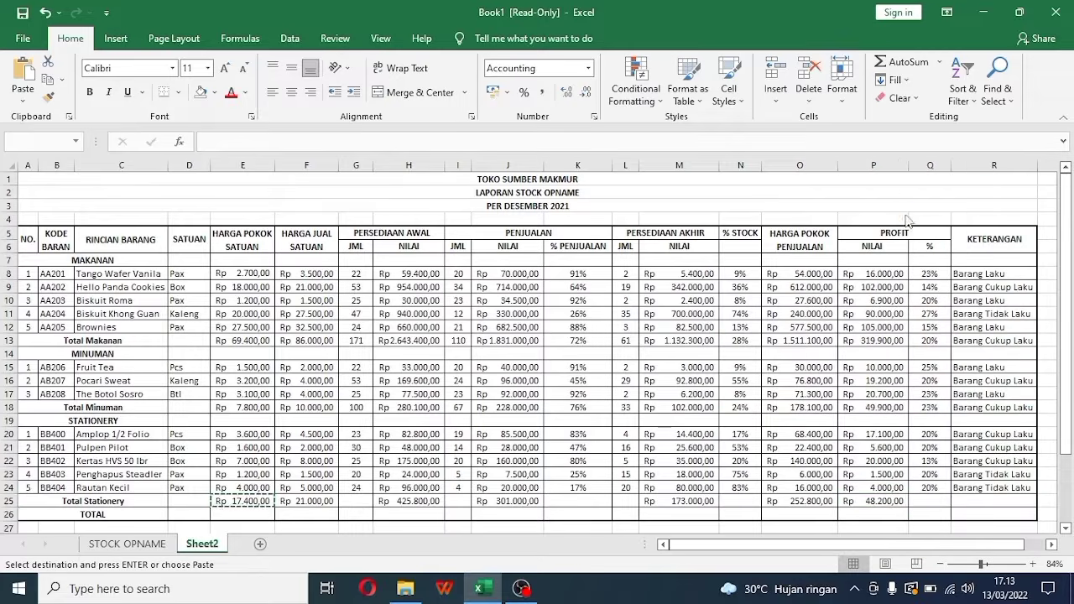
Enter =SUM(G20:G24) in G25 to total the Stationery items' Persediaan Awal JML
click(359, 499)
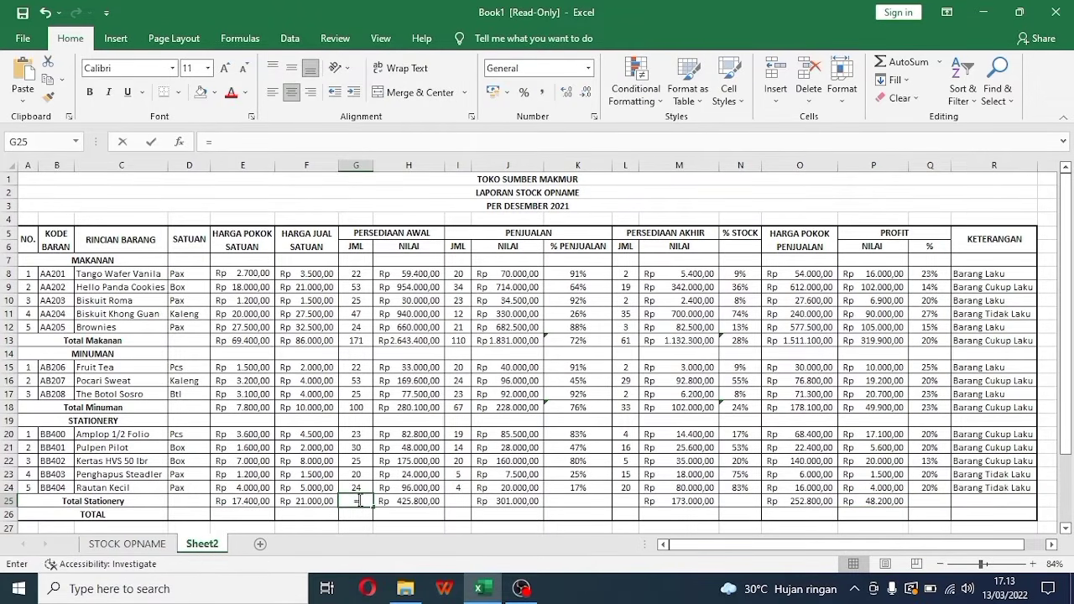
text(=sum()
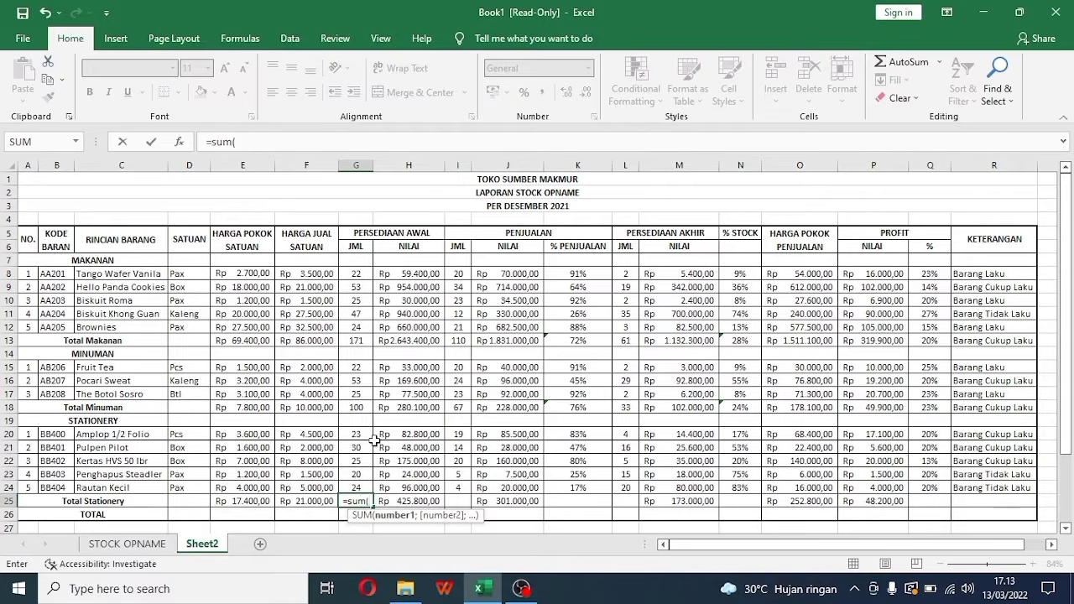
drag(365, 433, 365, 487)
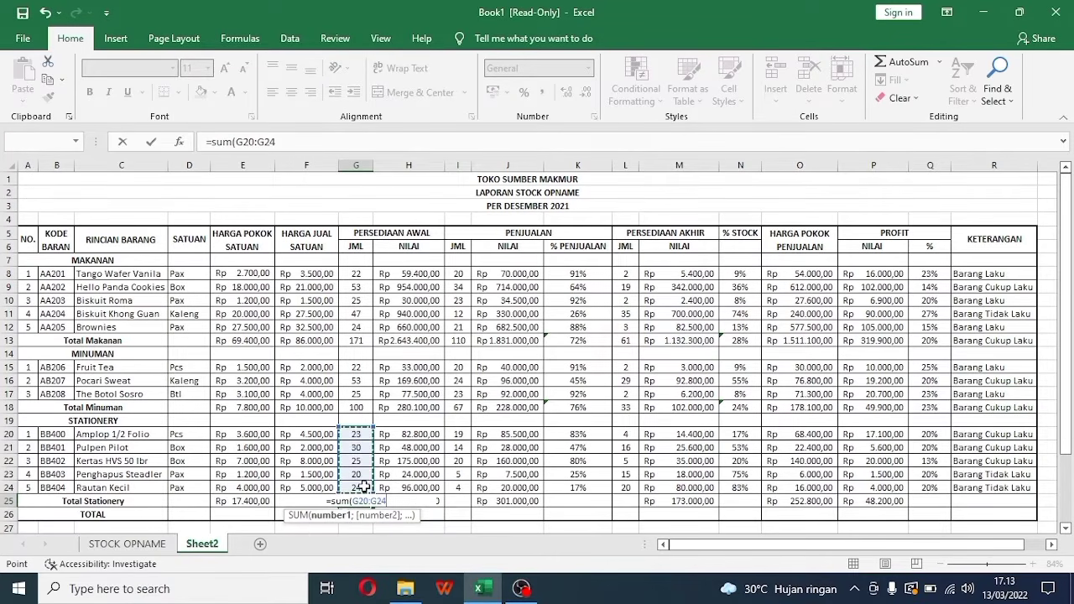
text())
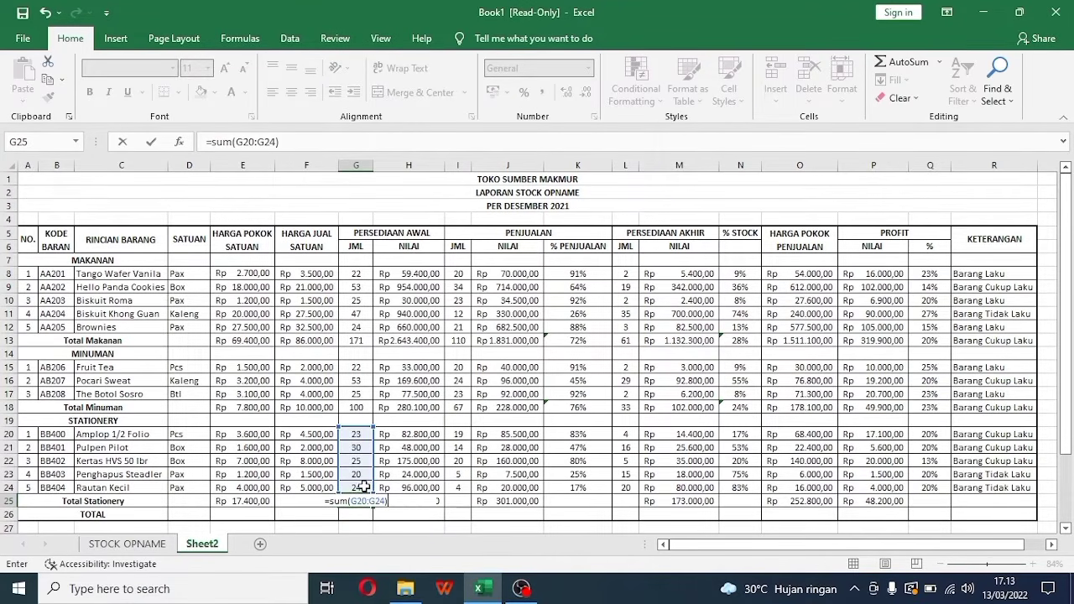
key(Return)
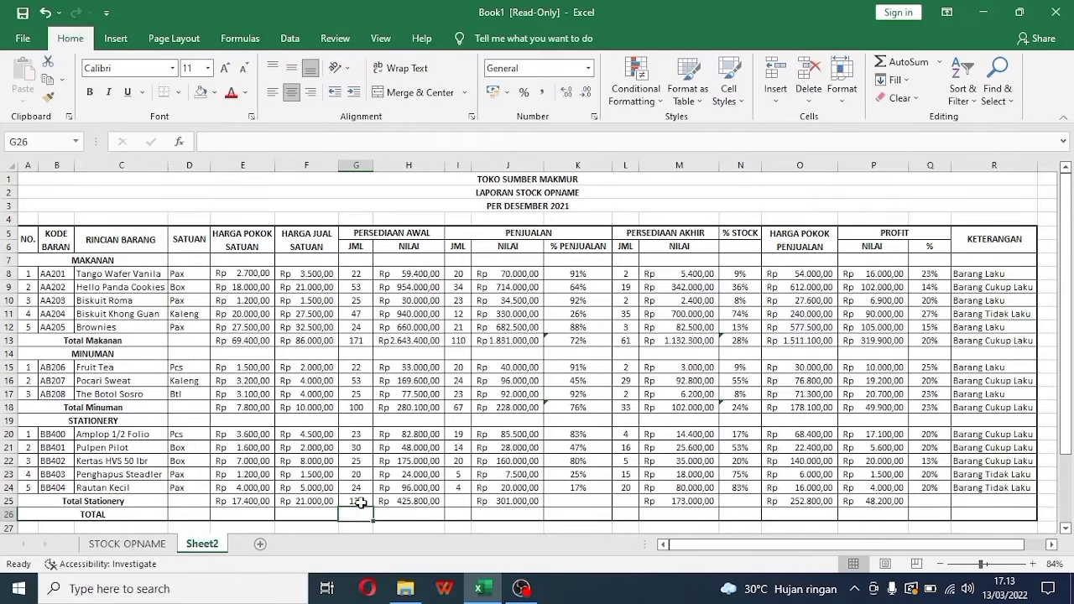
Copy the G25 total formula into I25 and L25 for the Penjualan and Persediaan Akhir JML columns
click(359, 502)
right_click(359, 501)
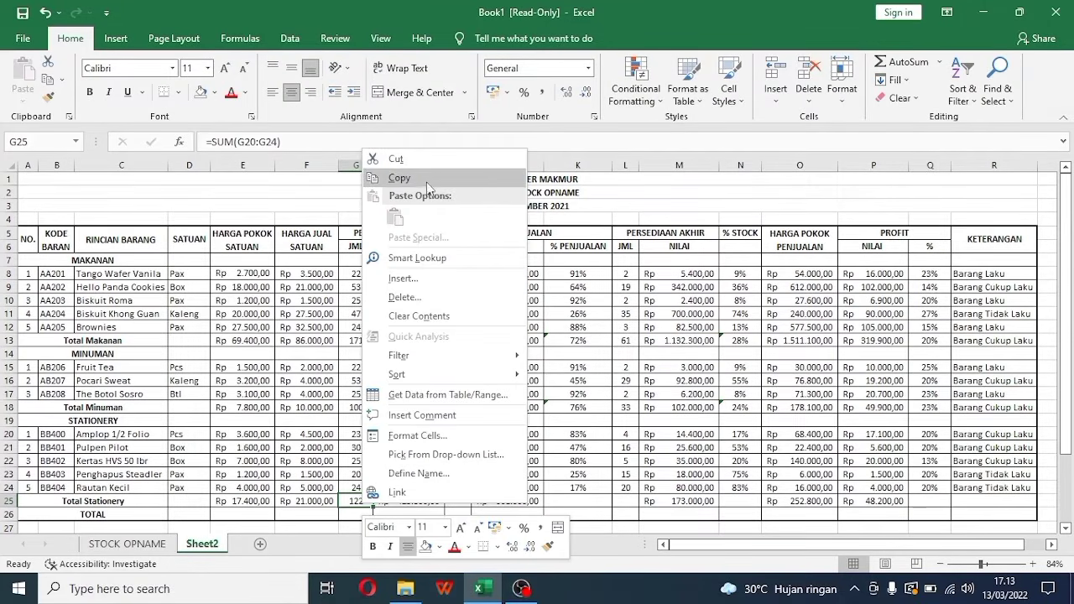
click(429, 178)
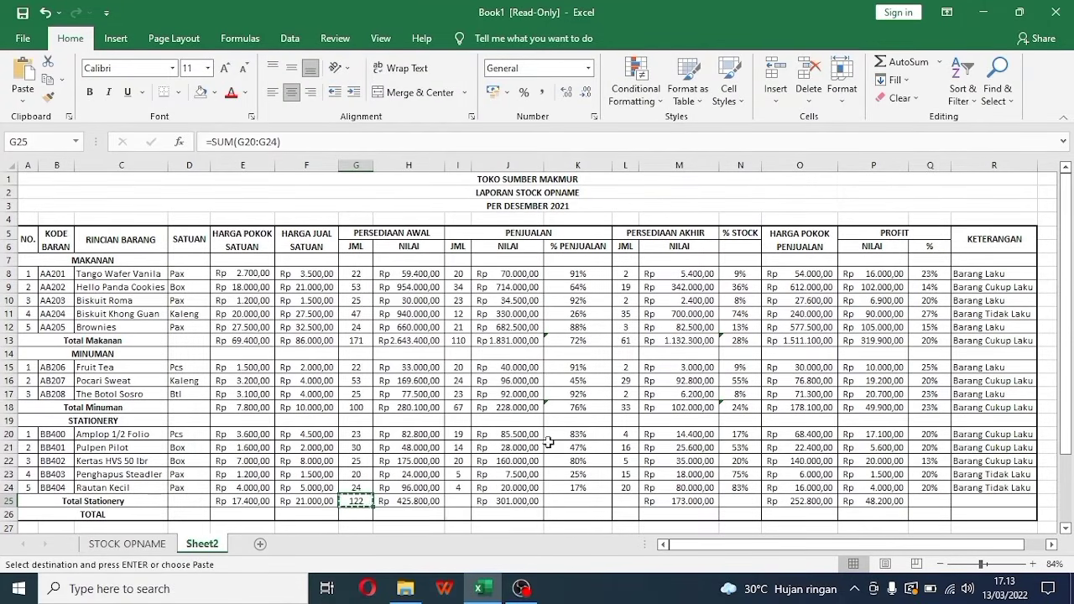
click(459, 500)
right_click(458, 500)
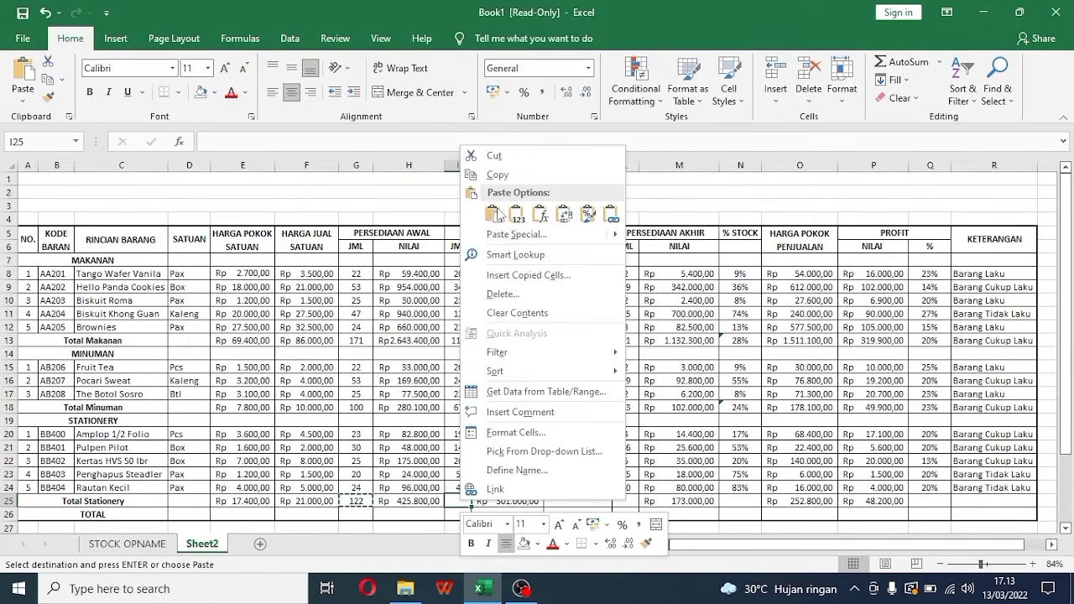
click(497, 215)
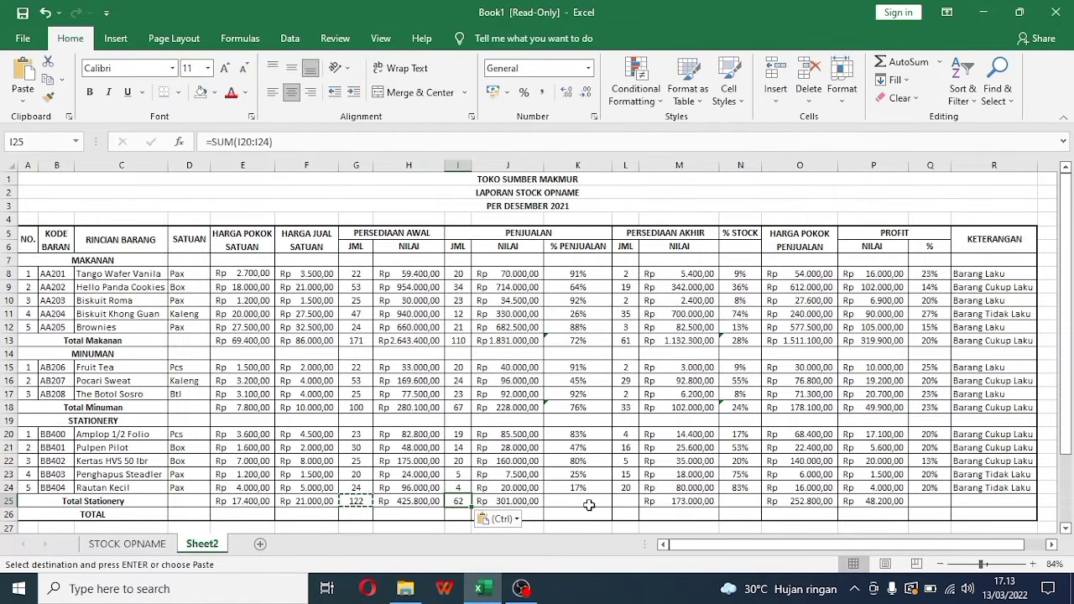
click(627, 503)
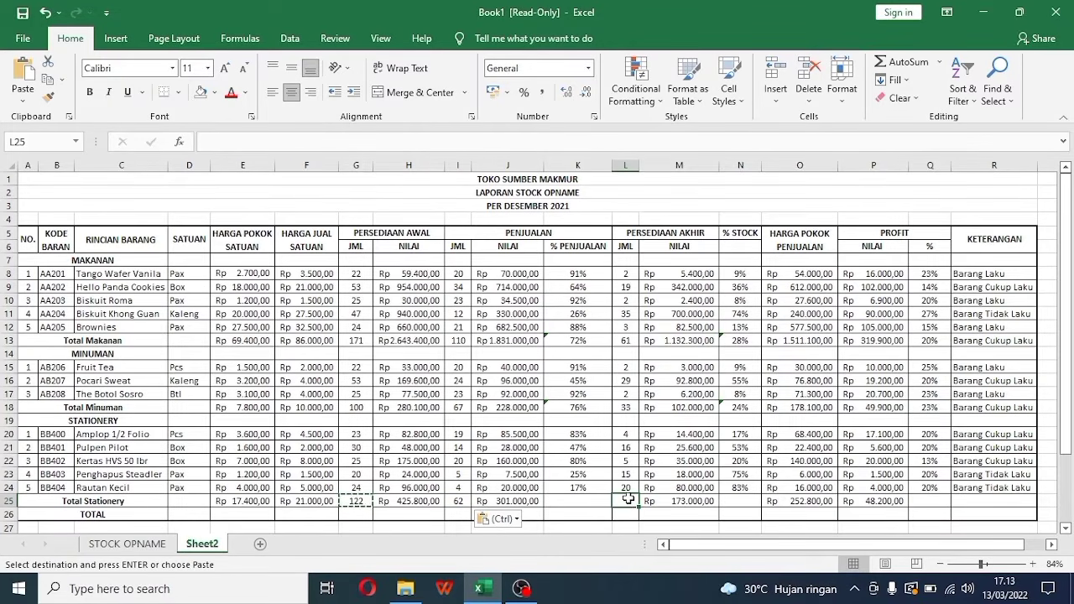
right_click(627, 499)
click(661, 212)
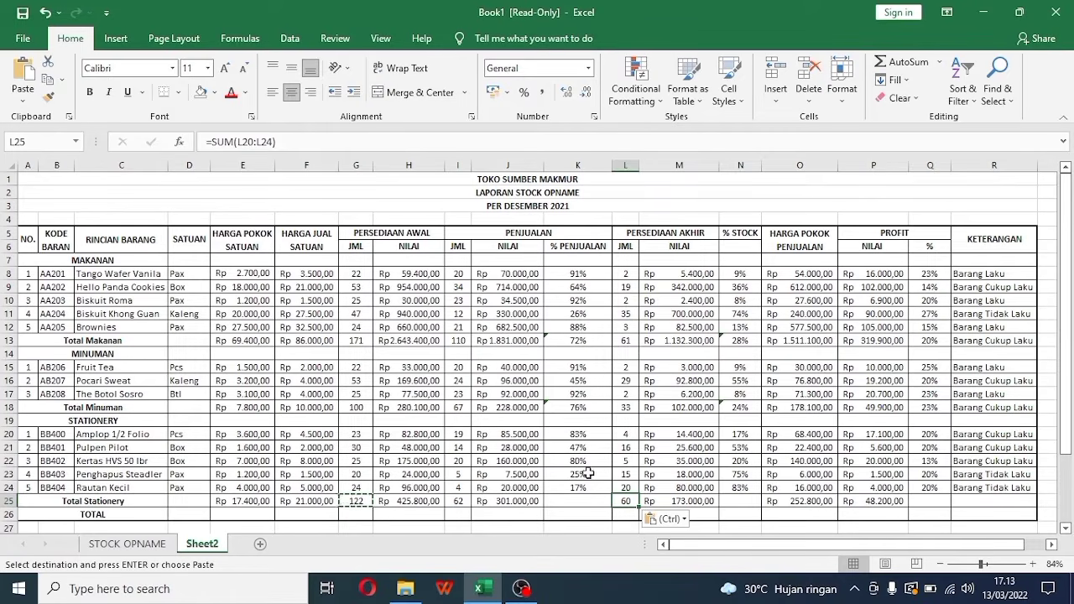
Enter =AVERAGE(K20:K24) in K25 to average the Stationery items' % Penjualan
click(558, 499)
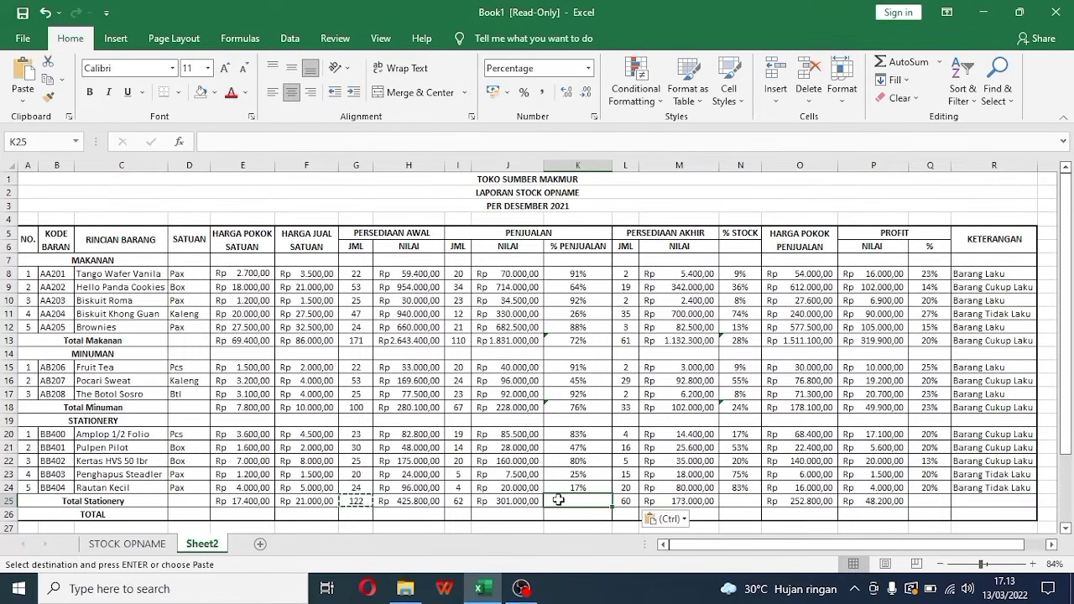
text(=)
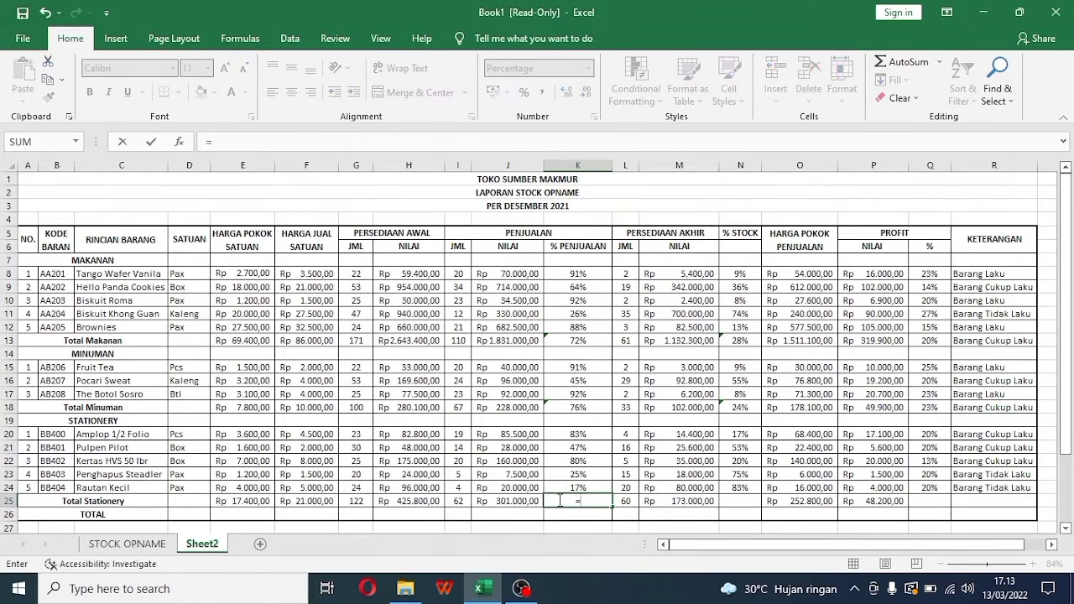
text(average)
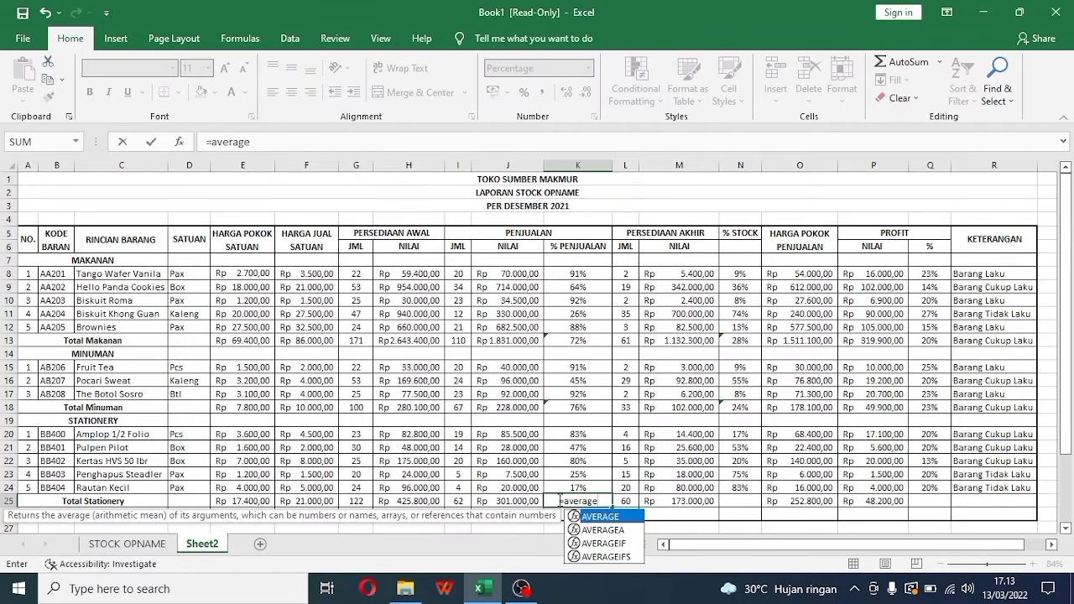
text(()
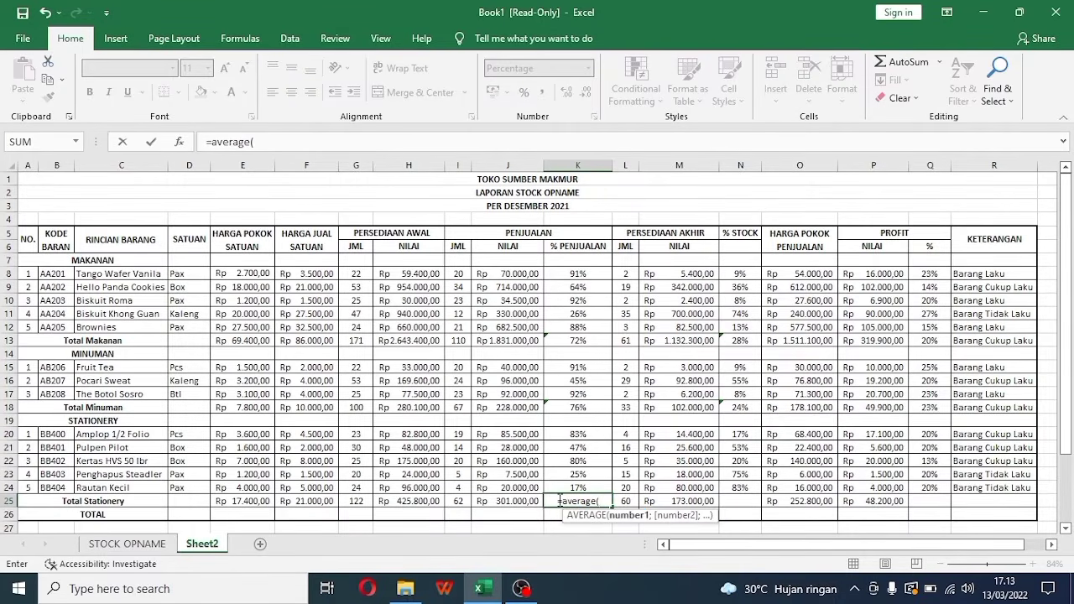
drag(598, 437, 596, 492)
text())
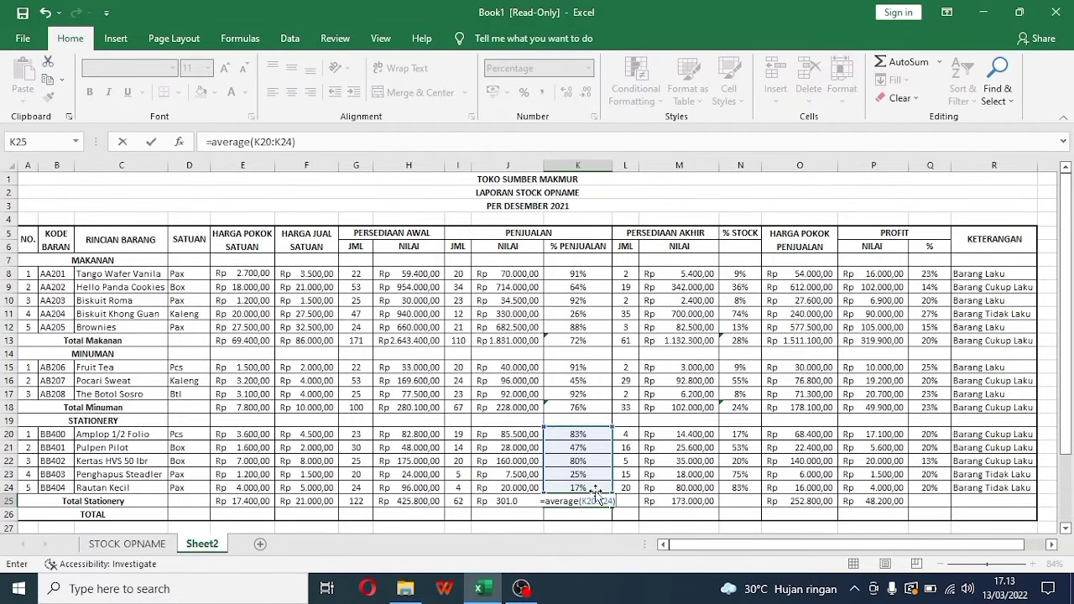
key(Return)
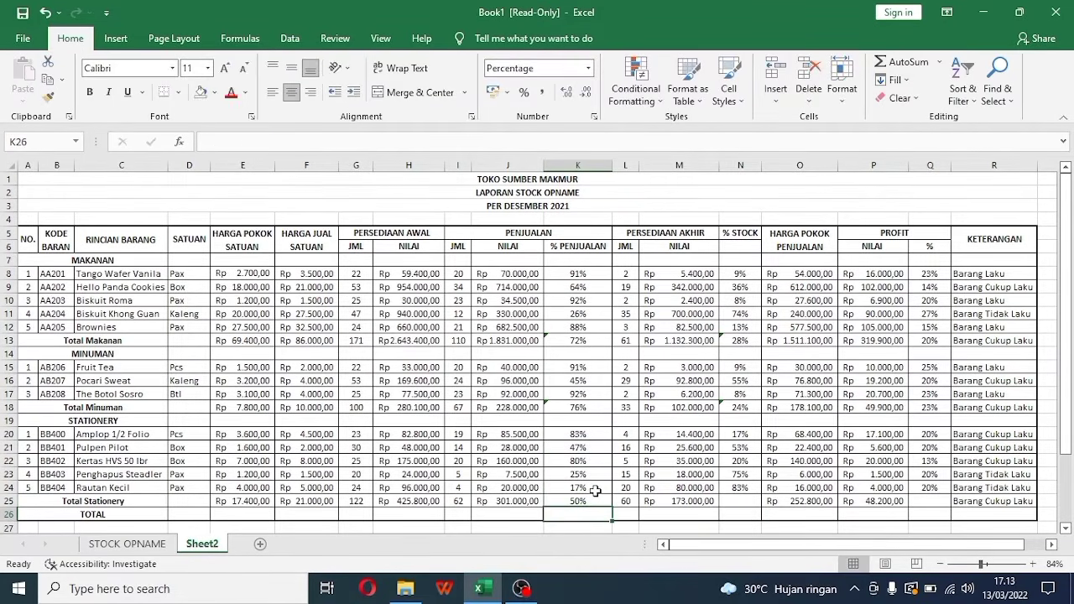
Copy the K25 average formula into N25 and Q25 for the % Stock and Profit % columns
click(580, 501)
right_click(581, 501)
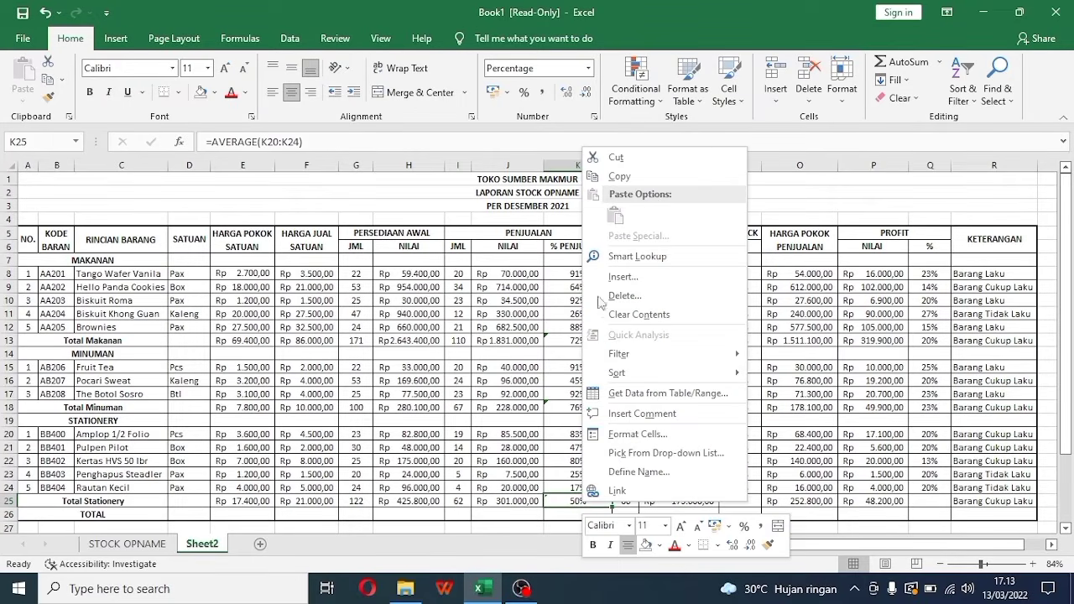
click(659, 178)
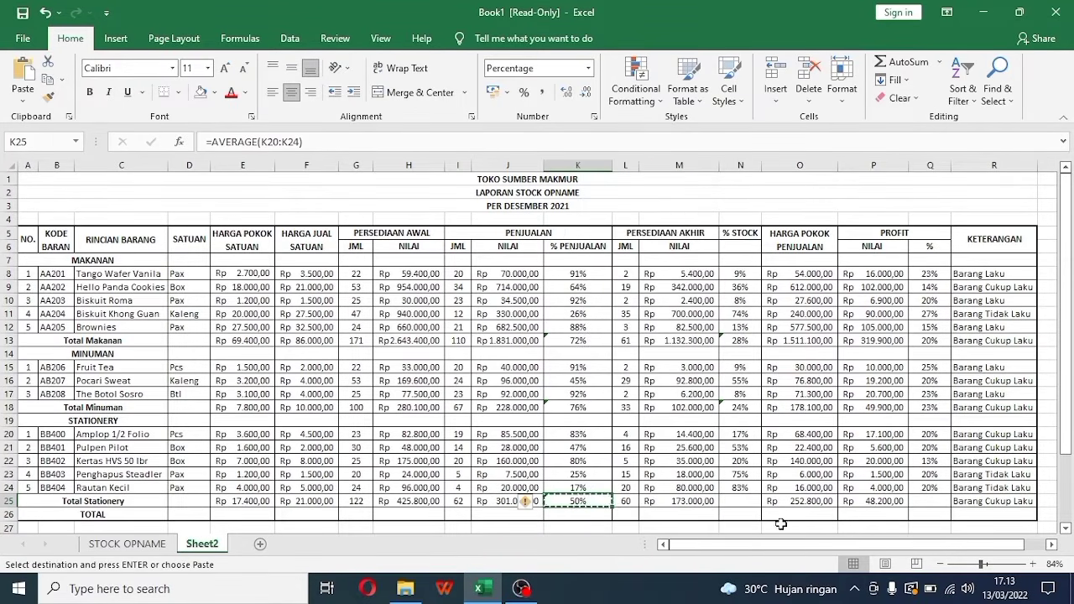
click(749, 499)
right_click(749, 499)
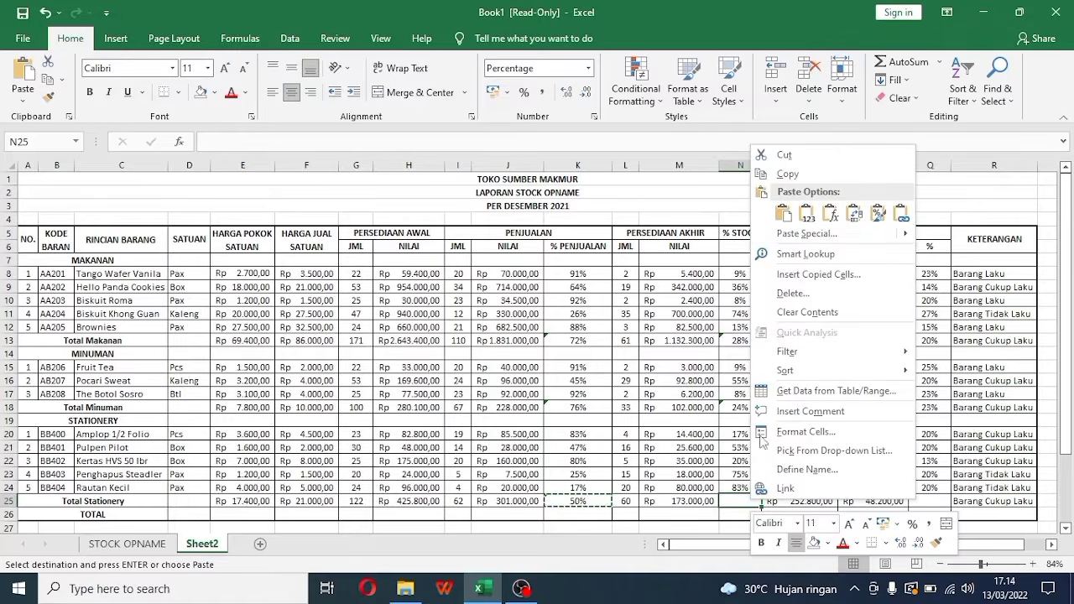
click(785, 225)
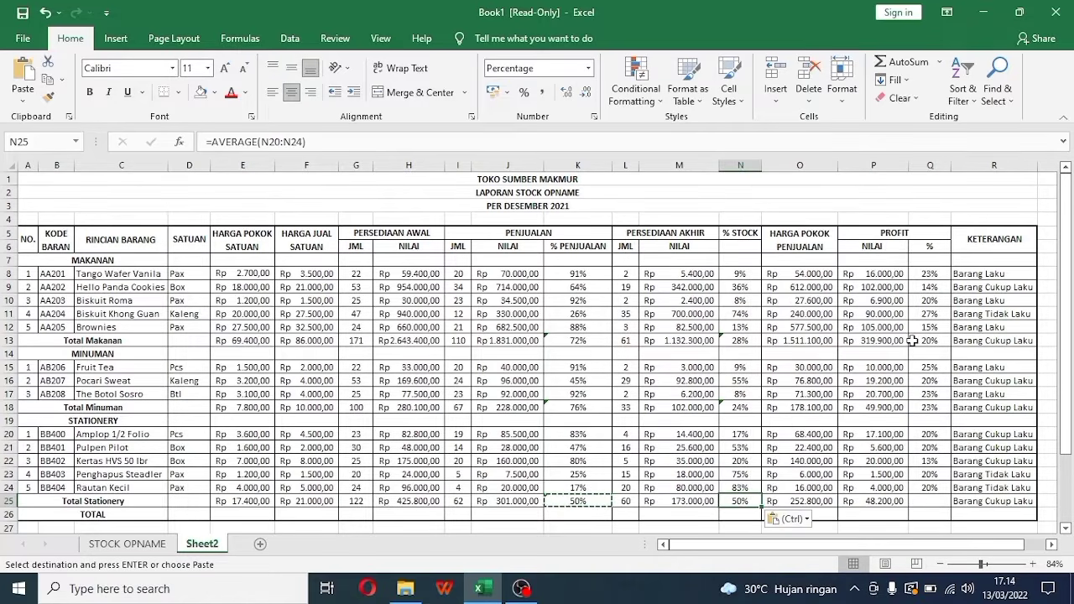
click(930, 501)
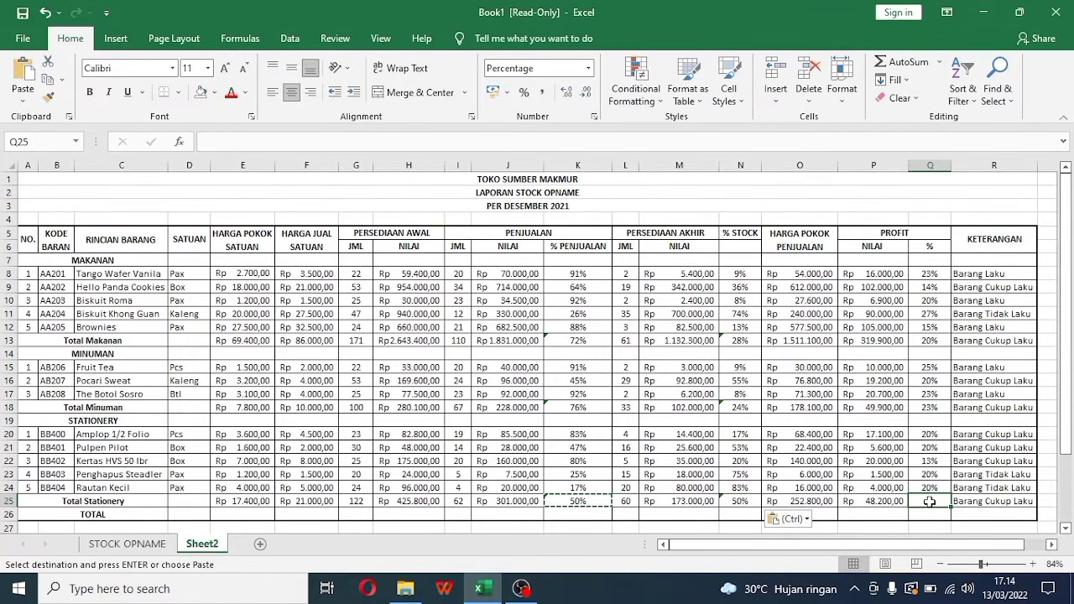
right_click(929, 502)
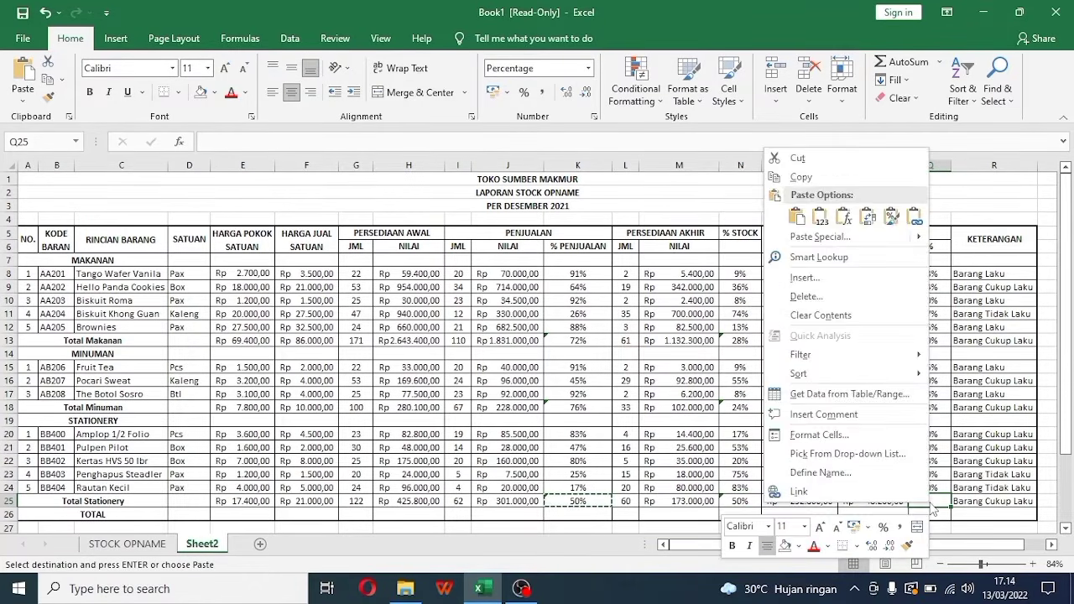
click(799, 214)
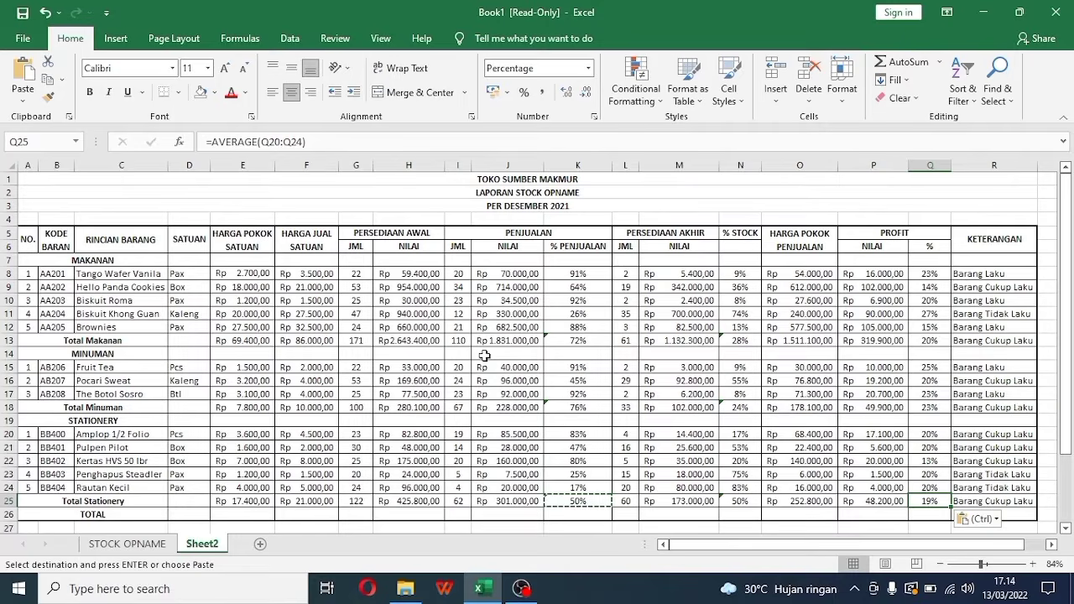
Enter =SUM(E13+E18+E25) in E26 to add the three category totals for Harga Pokok Satuan in the TOTAL row
click(216, 514)
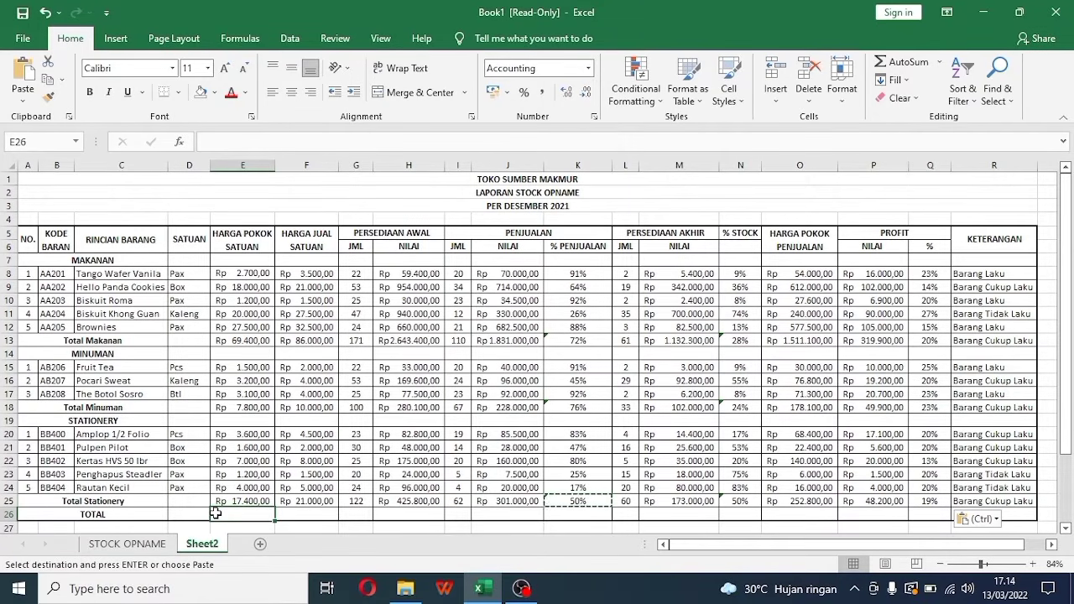
text(=)
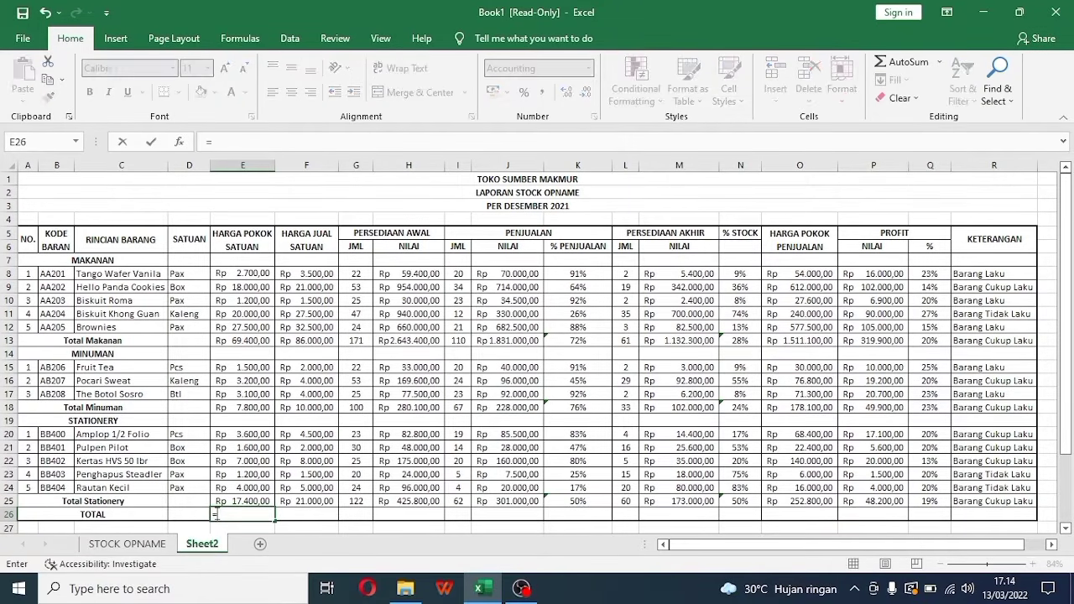
text(sum()
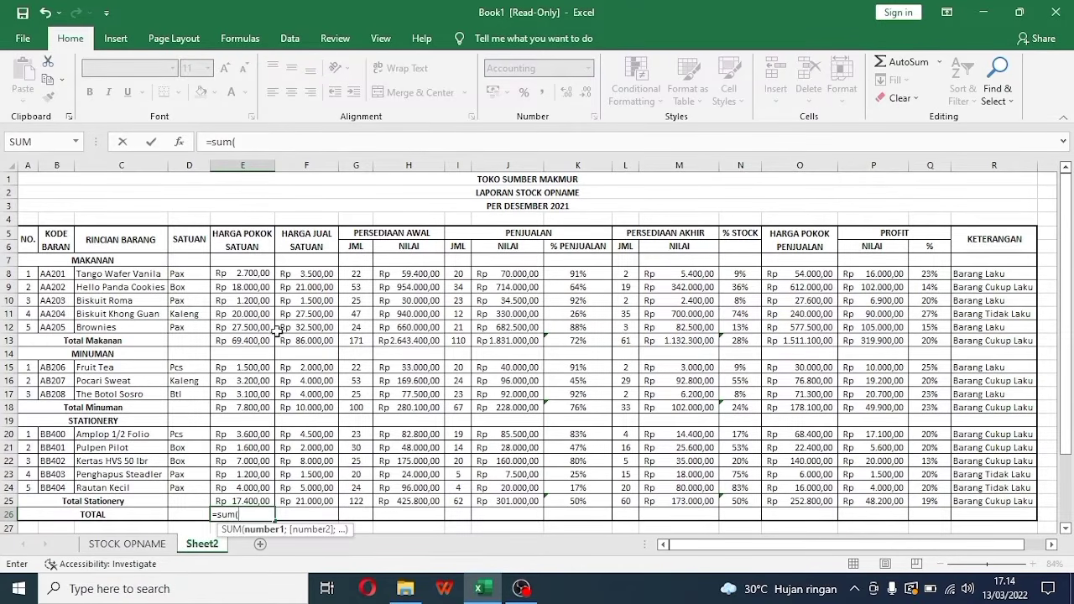
click(256, 341)
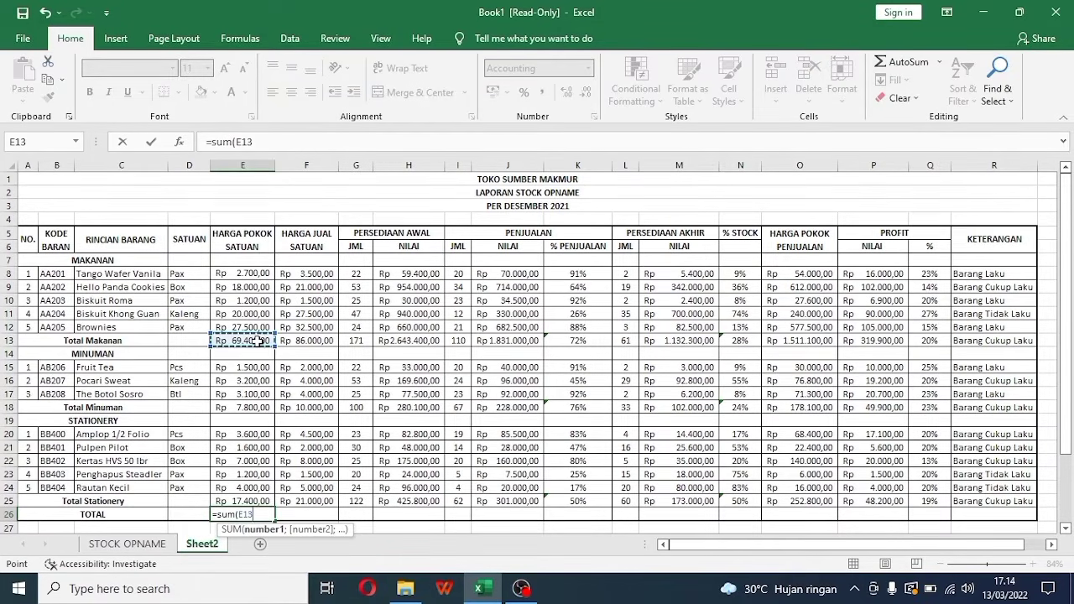
text(+)
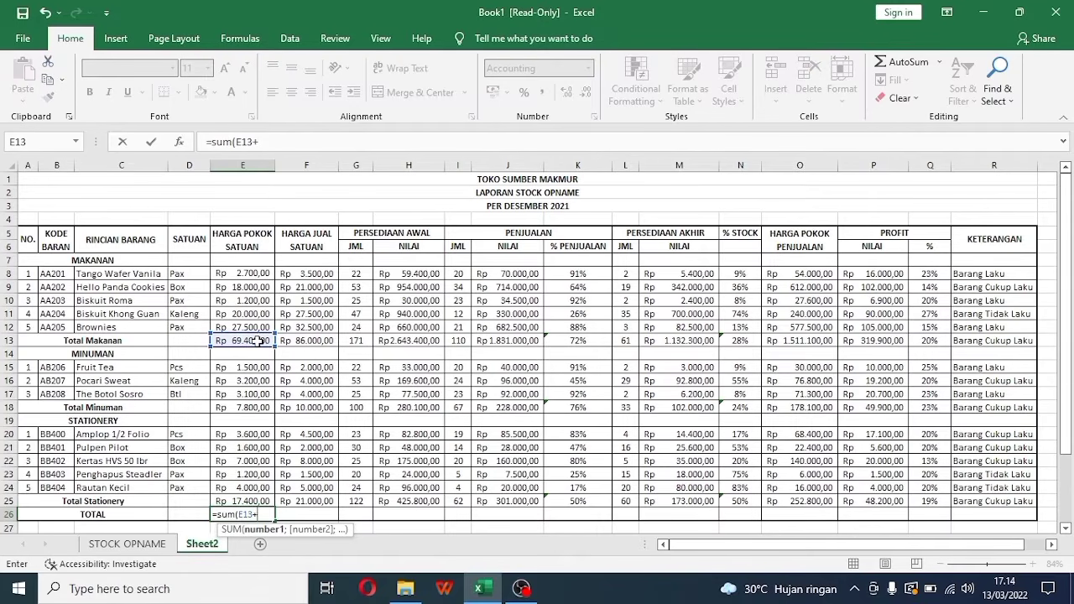
click(242, 407)
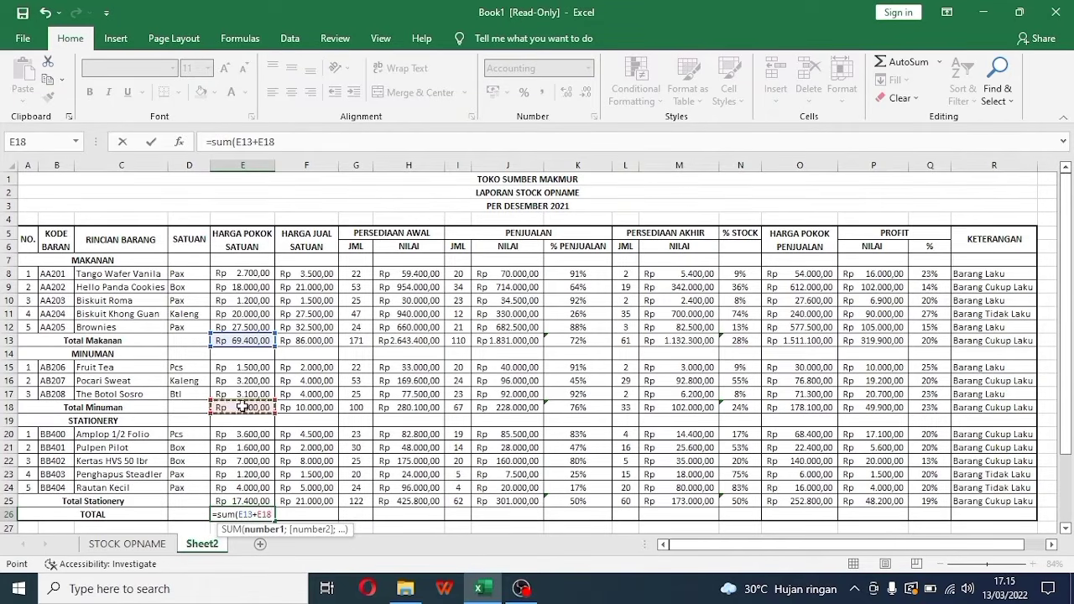
text(+)
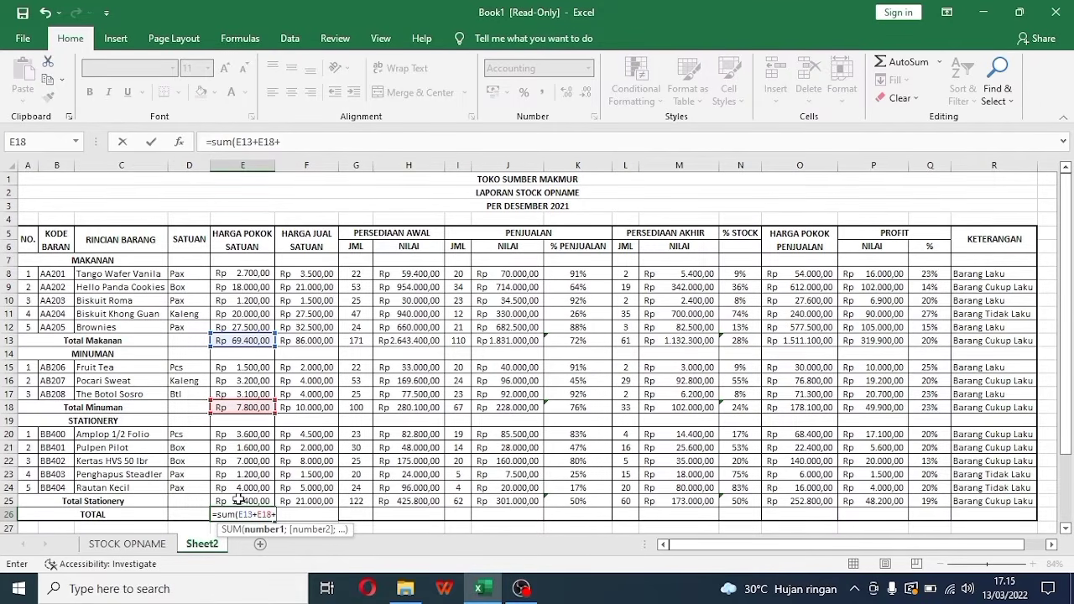
click(239, 499)
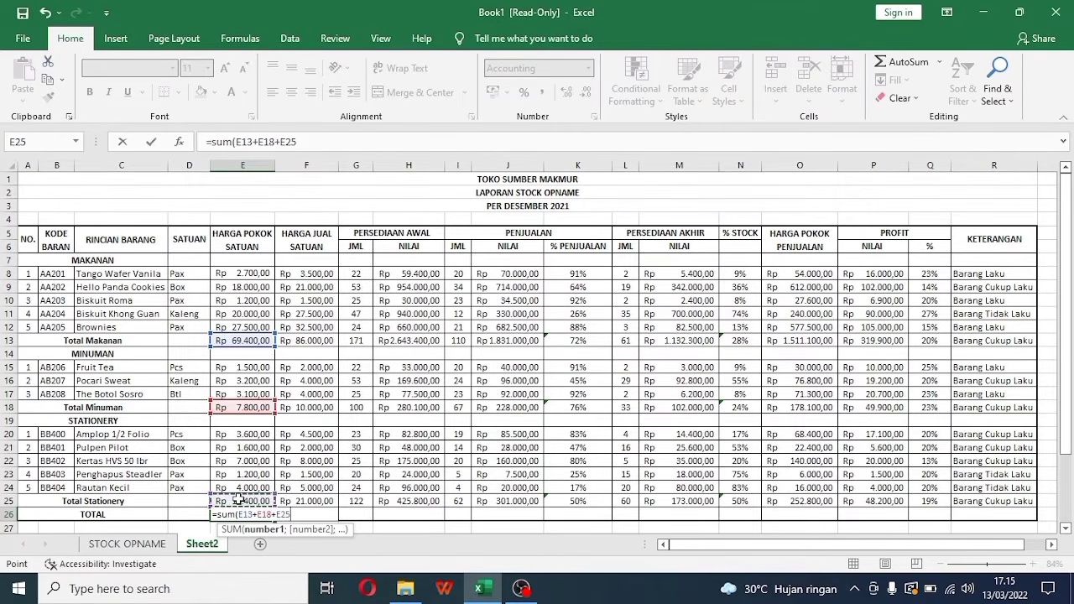
text())
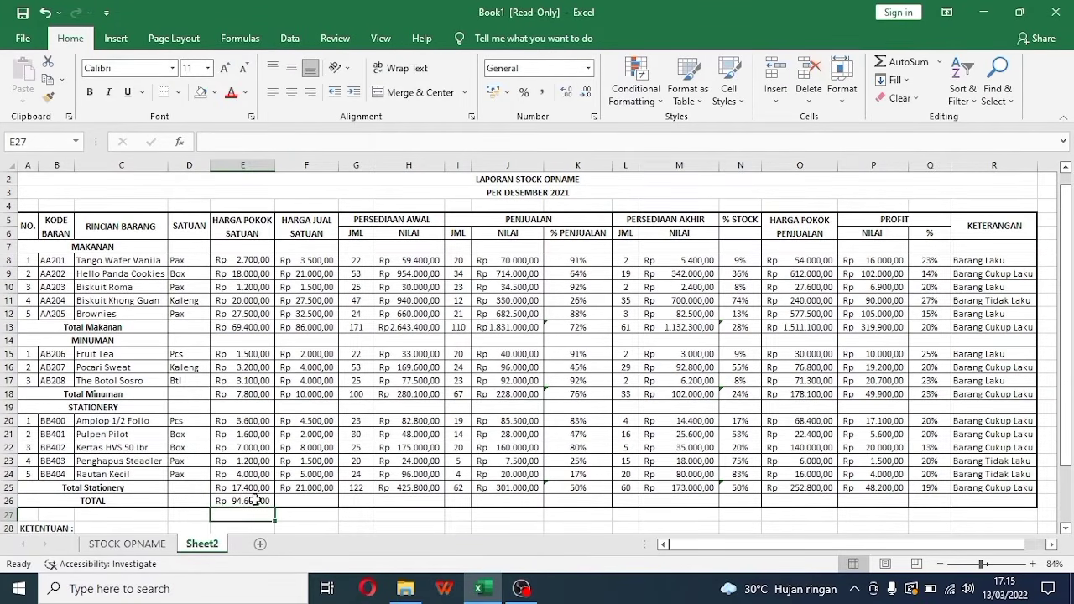
Copy the E26 grand total formula into F26 and H26 for Harga Jual Satuan and Persediaan Awal NILAI
click(255, 500)
right_click(256, 500)
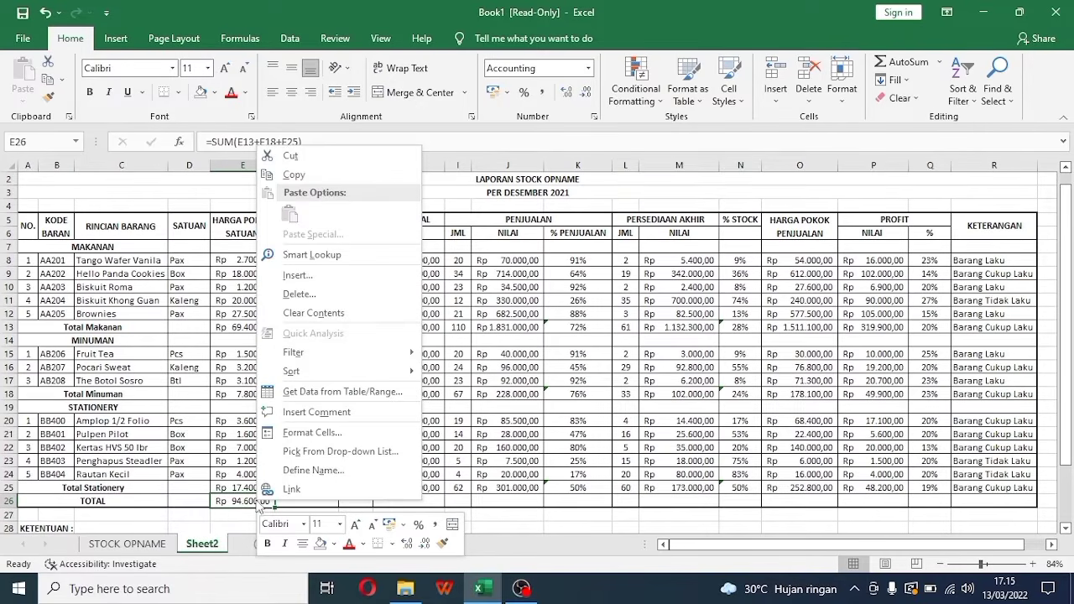
click(329, 175)
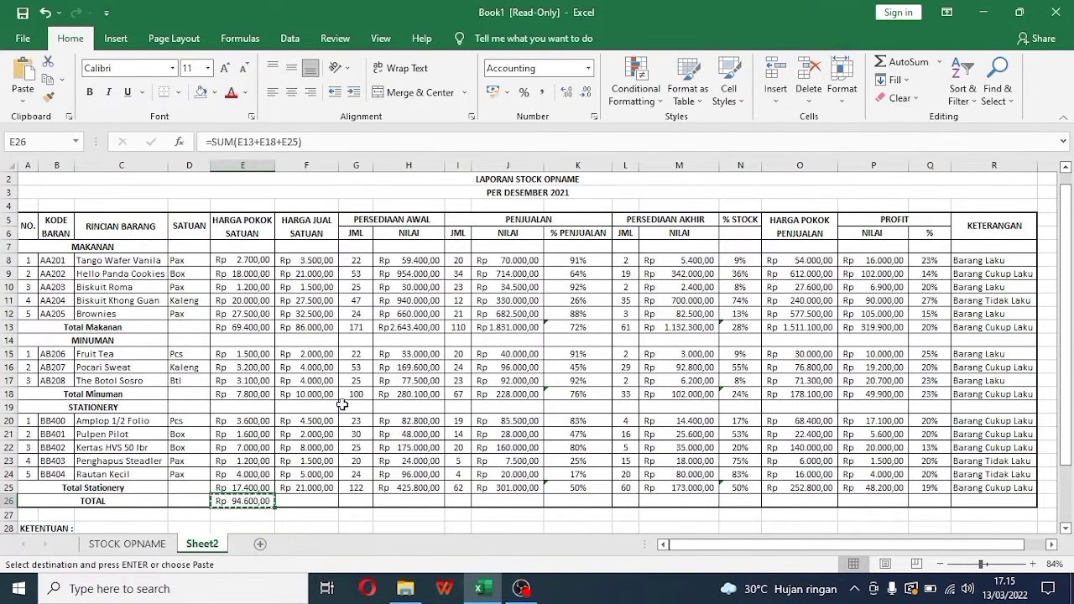
click(299, 500)
right_click(299, 501)
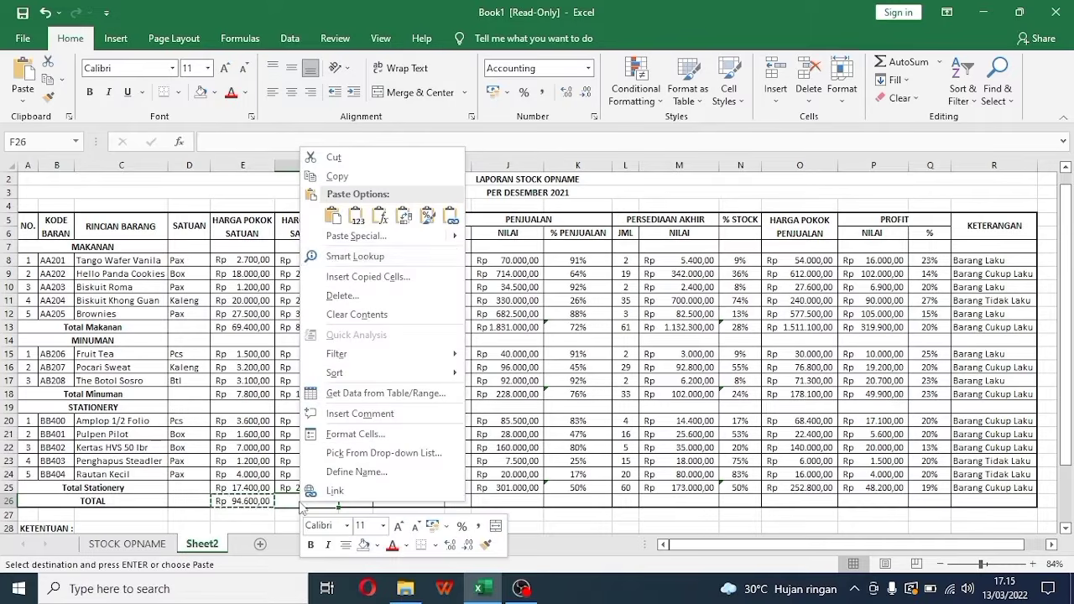
click(333, 217)
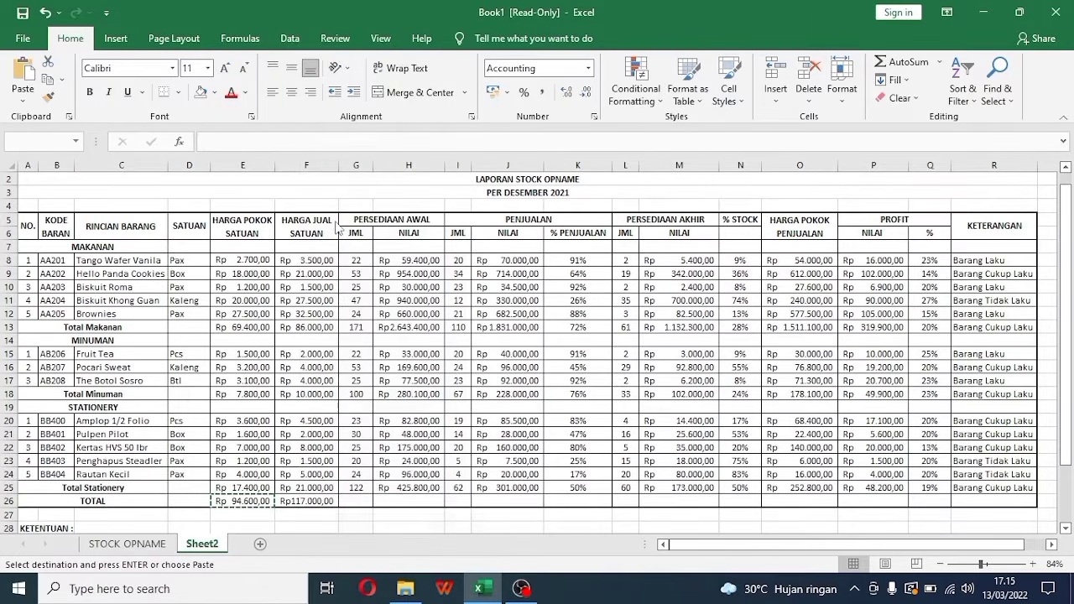
click(400, 500)
right_click(400, 500)
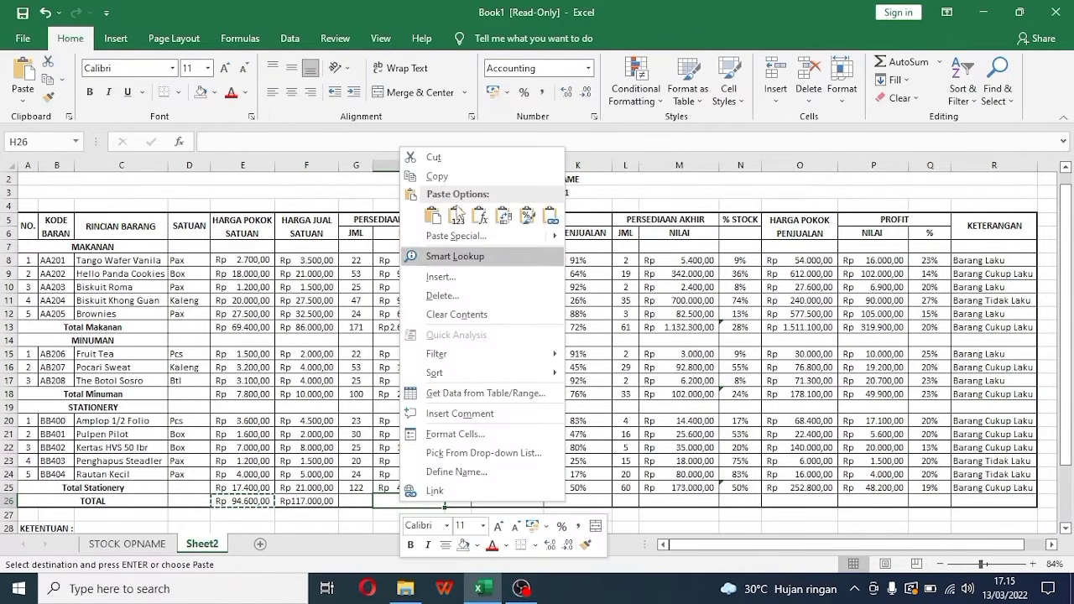
click(433, 216)
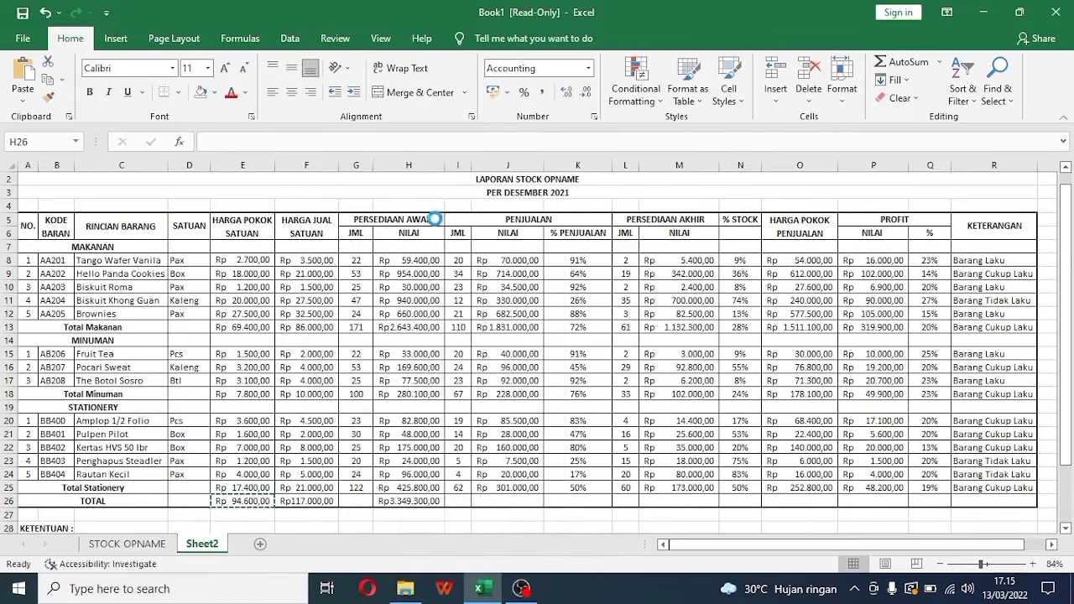
Paste the copied E26 total formula into J26 and M26 for the Penjualan and Persediaan Akhir NILAI columns
click(497, 499)
right_click(497, 498)
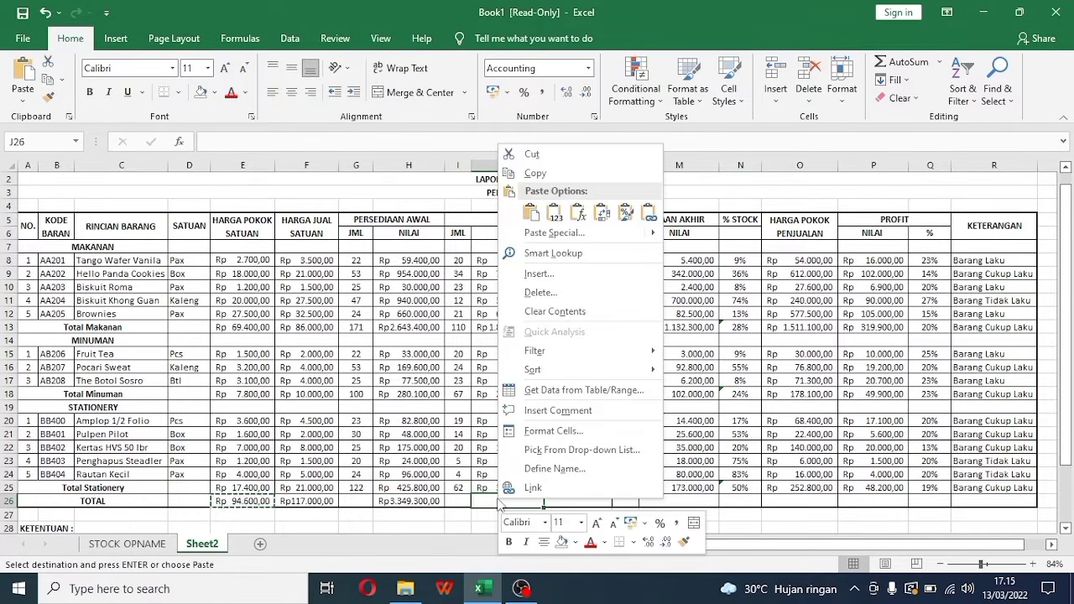
click(532, 214)
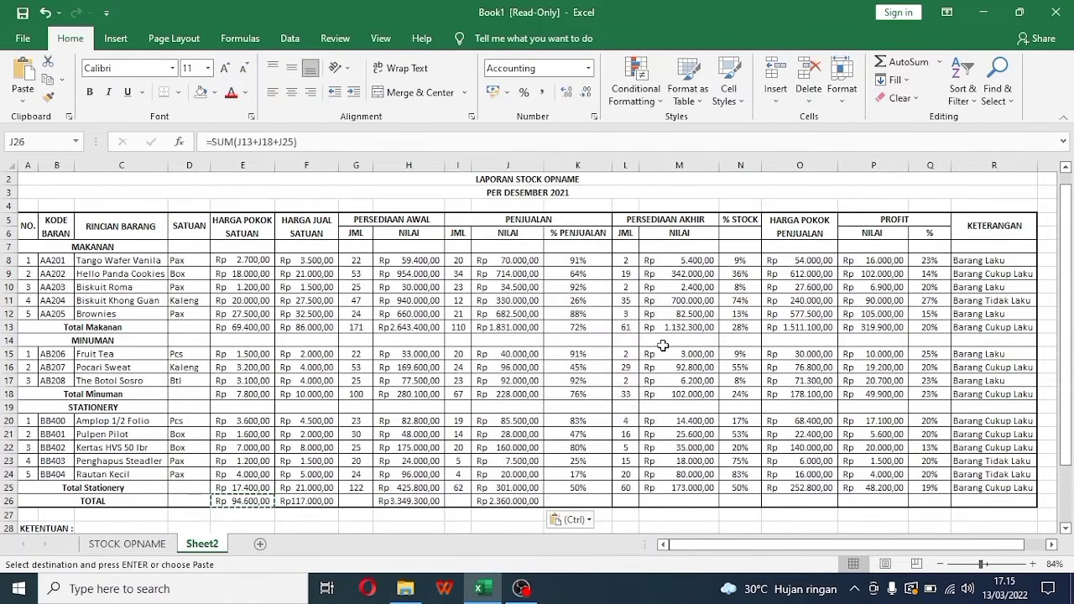
click(663, 501)
right_click(664, 500)
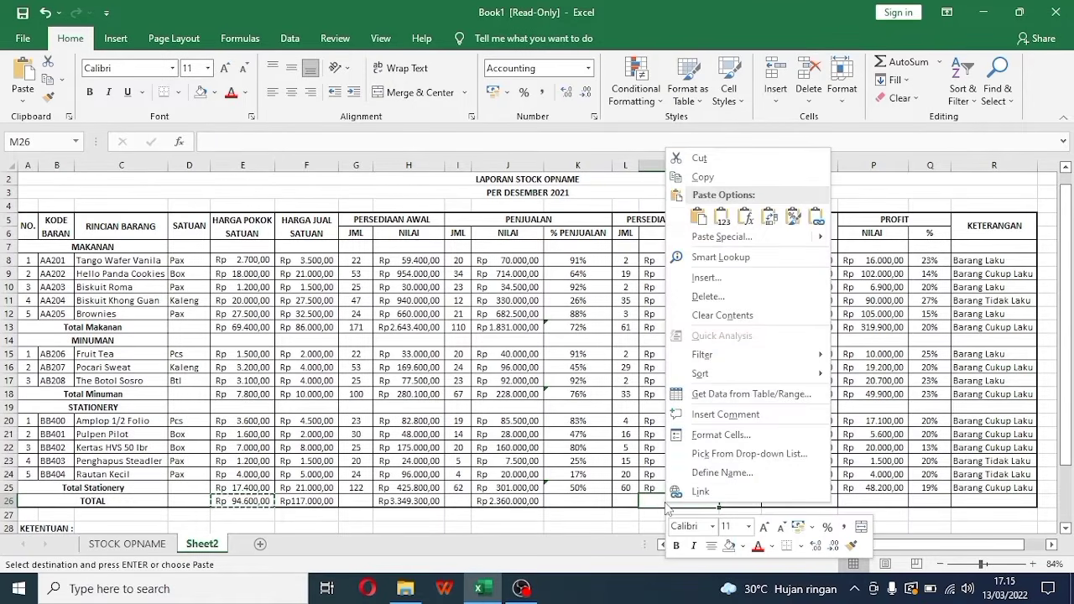
click(697, 217)
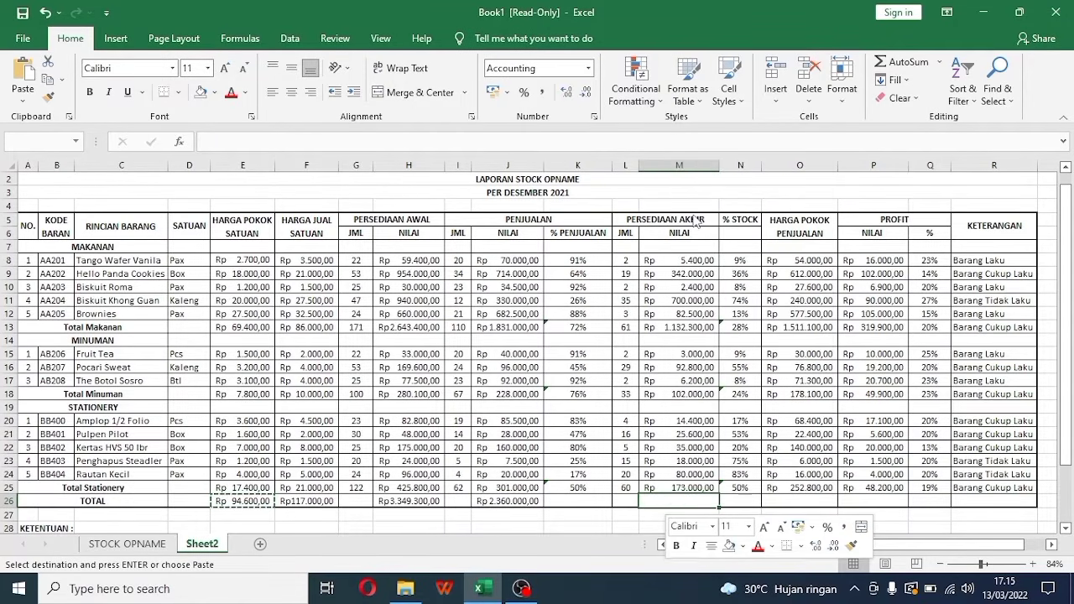
Paste the copied E26 total formula into O26 and P26 for Harga Pokok Penjualan and Profit NILAI
click(781, 501)
right_click(781, 501)
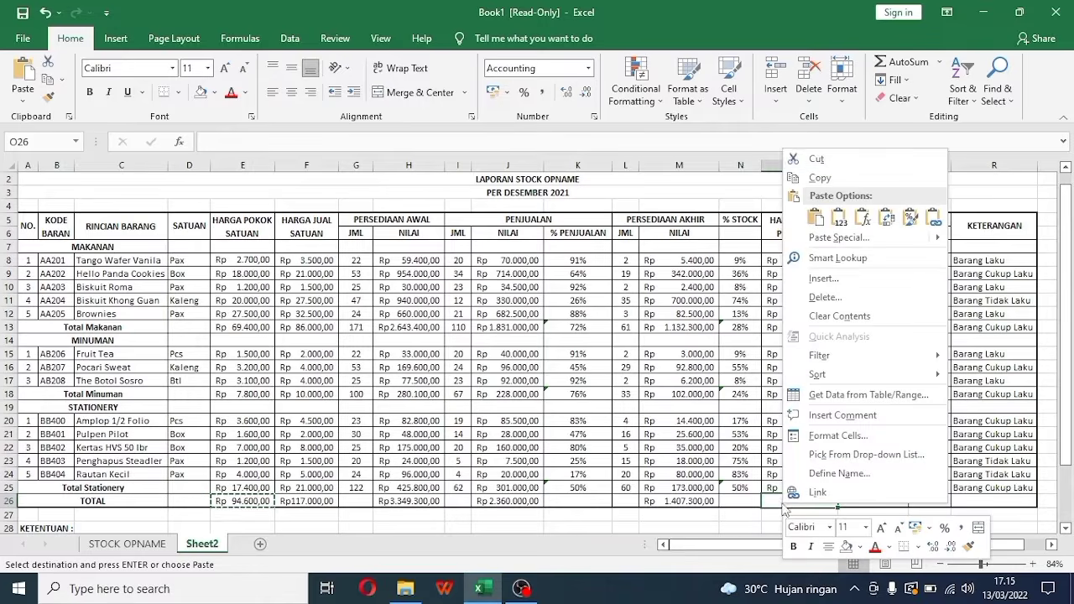
click(813, 214)
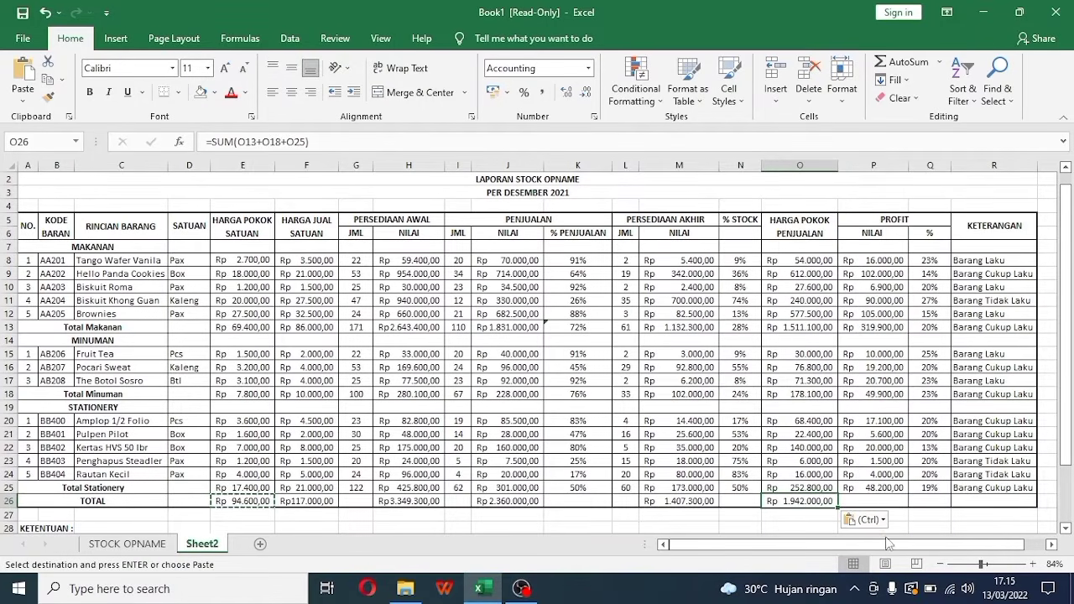
click(875, 493)
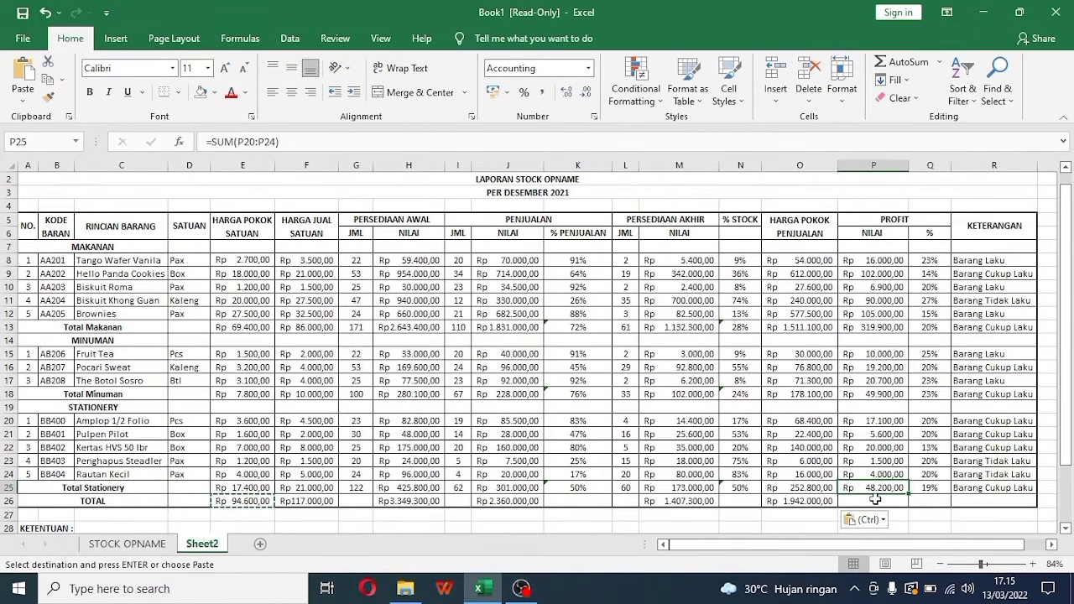
click(875, 499)
right_click(875, 499)
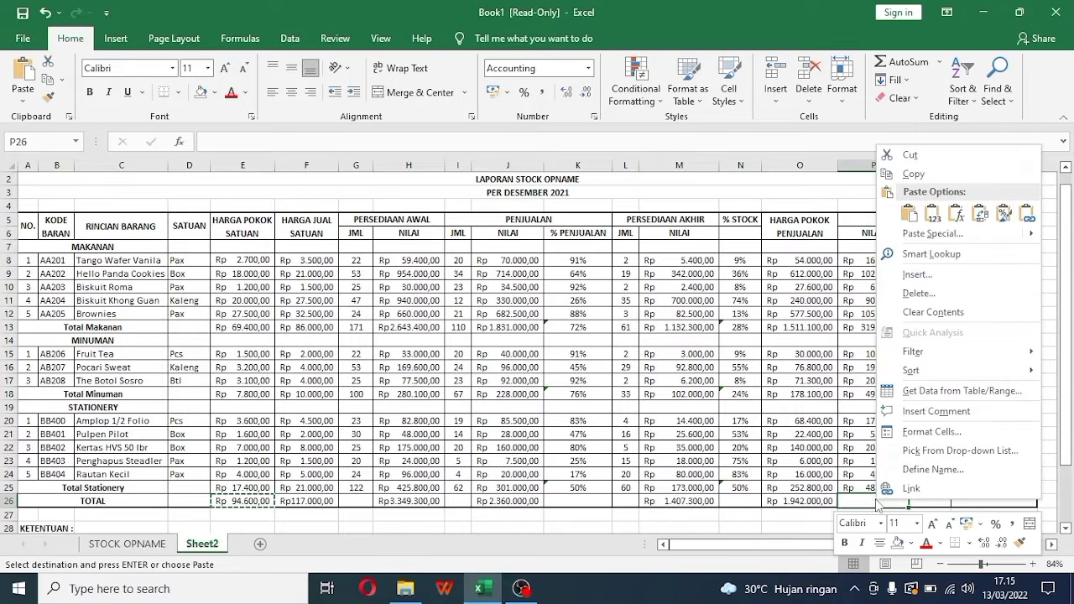
click(911, 216)
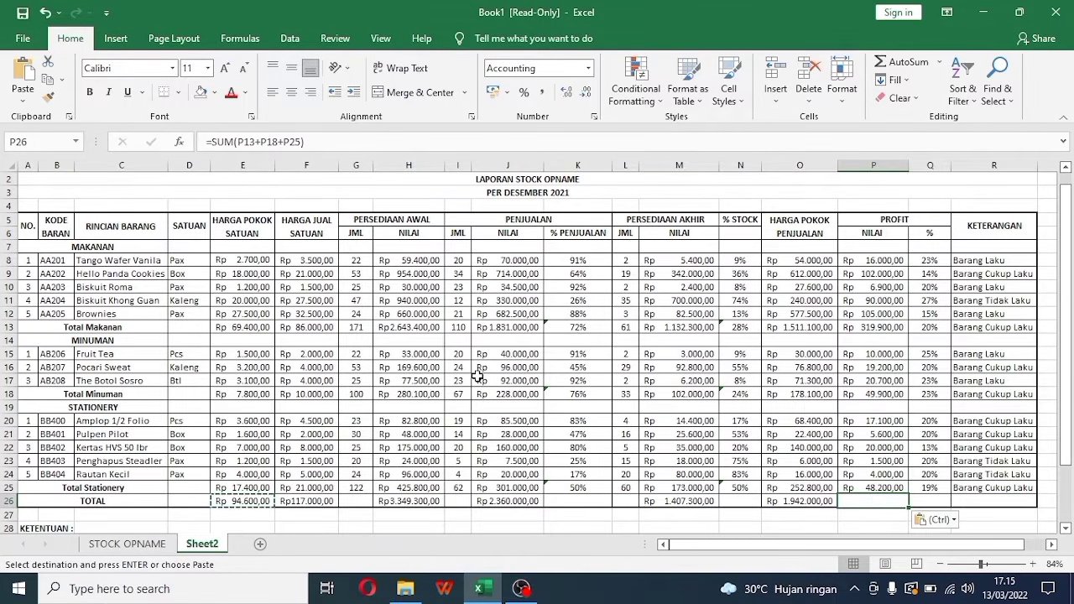
Enter =SUM(G13+G18+G25) in G26 to add the three category totals for Persediaan Awal JML
click(346, 501)
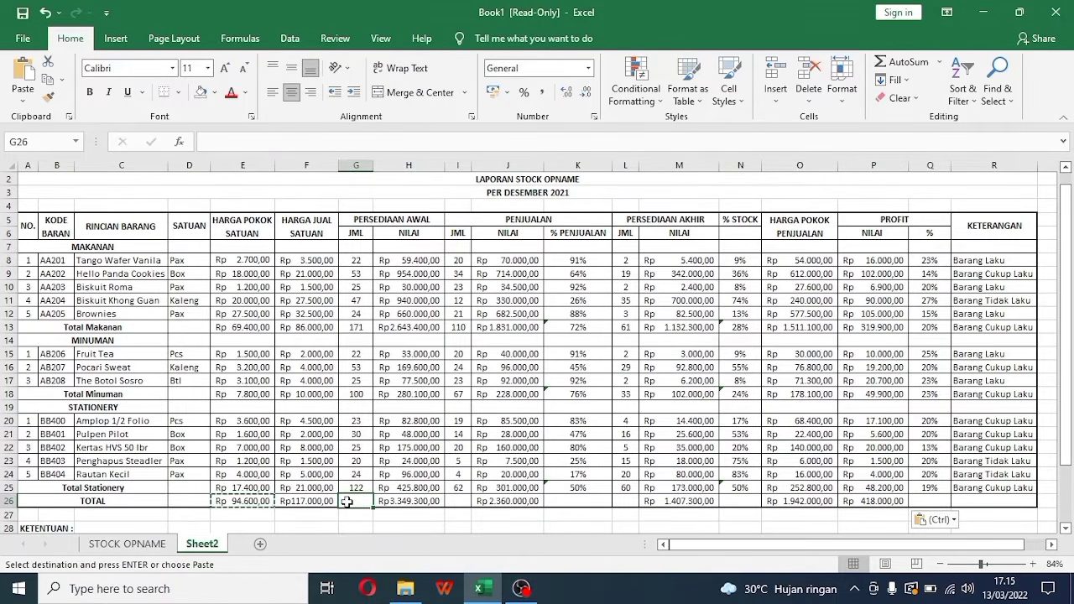
key(Escape)
text(=sum()
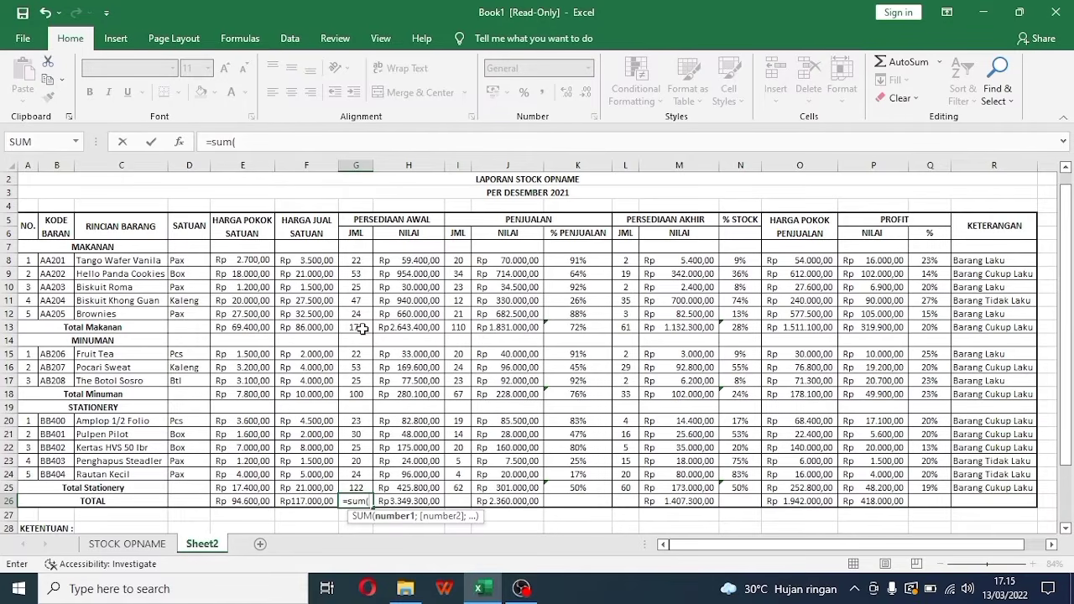
click(360, 329)
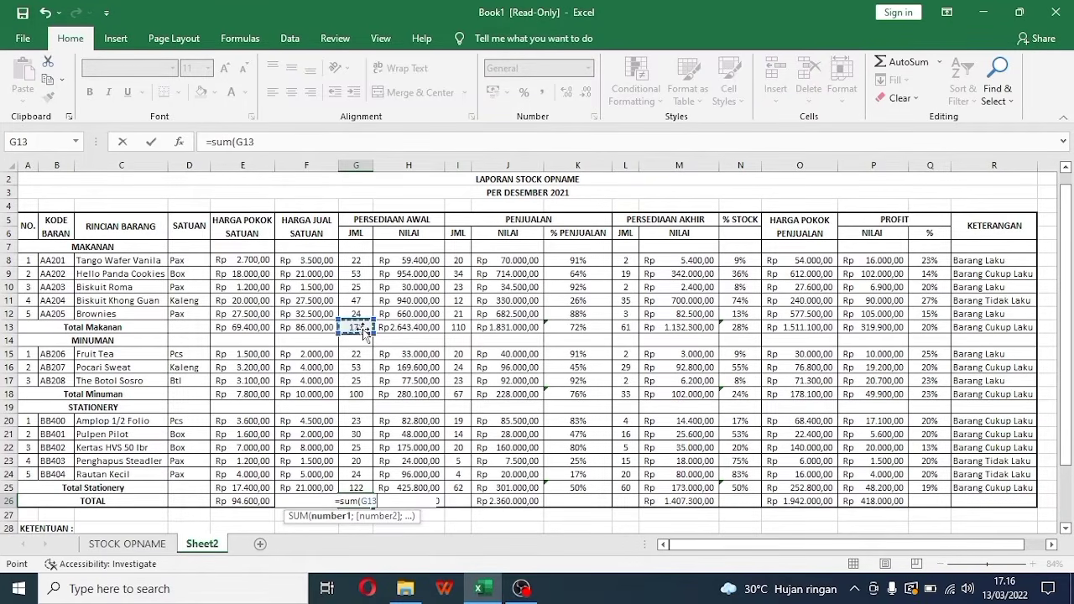
text(+)
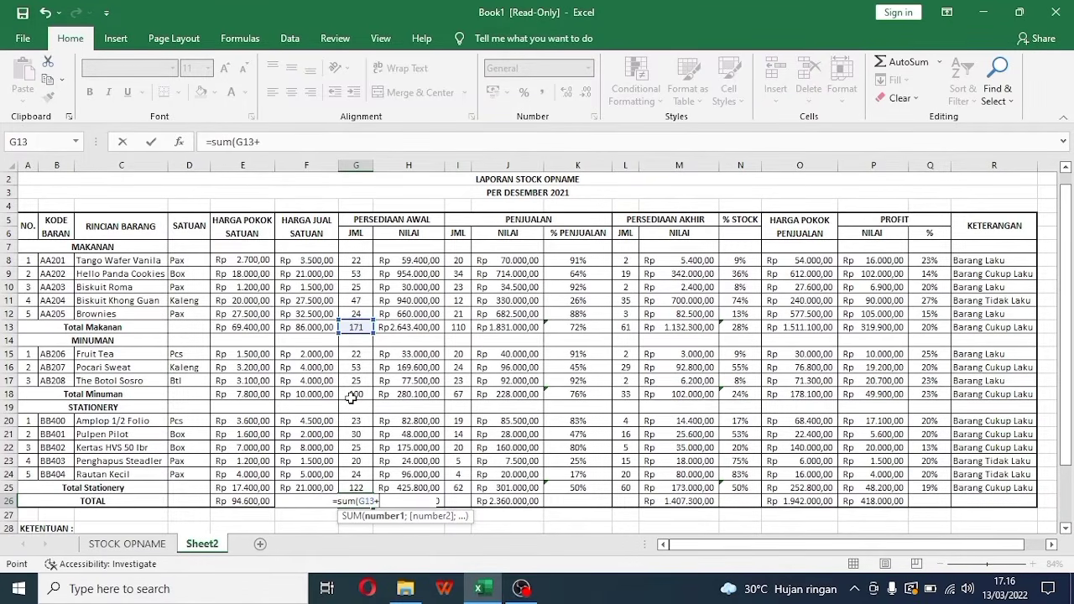
click(353, 396)
text(+)
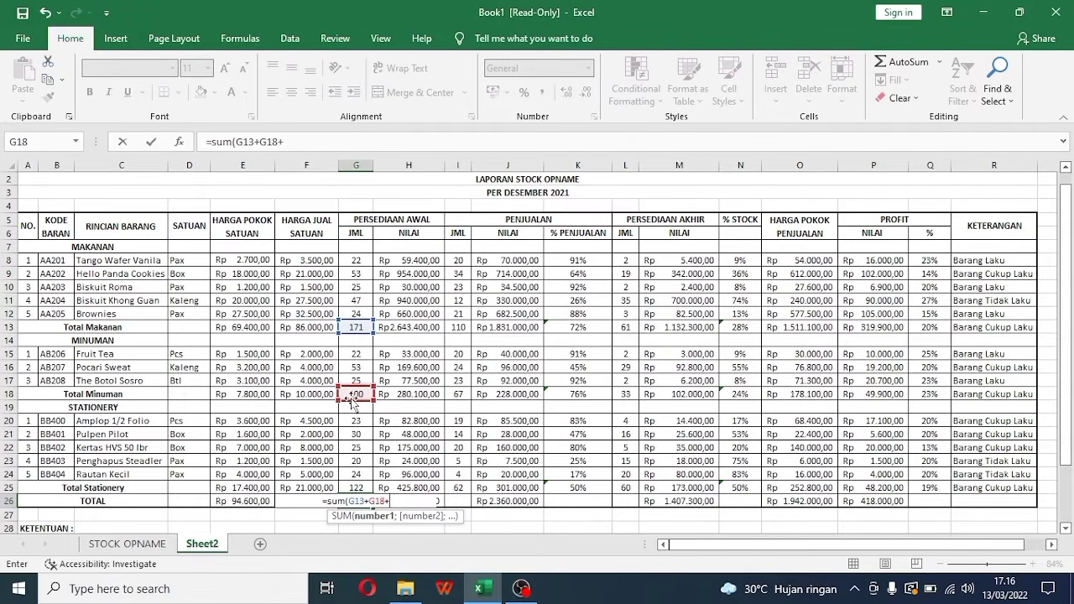
click(353, 490)
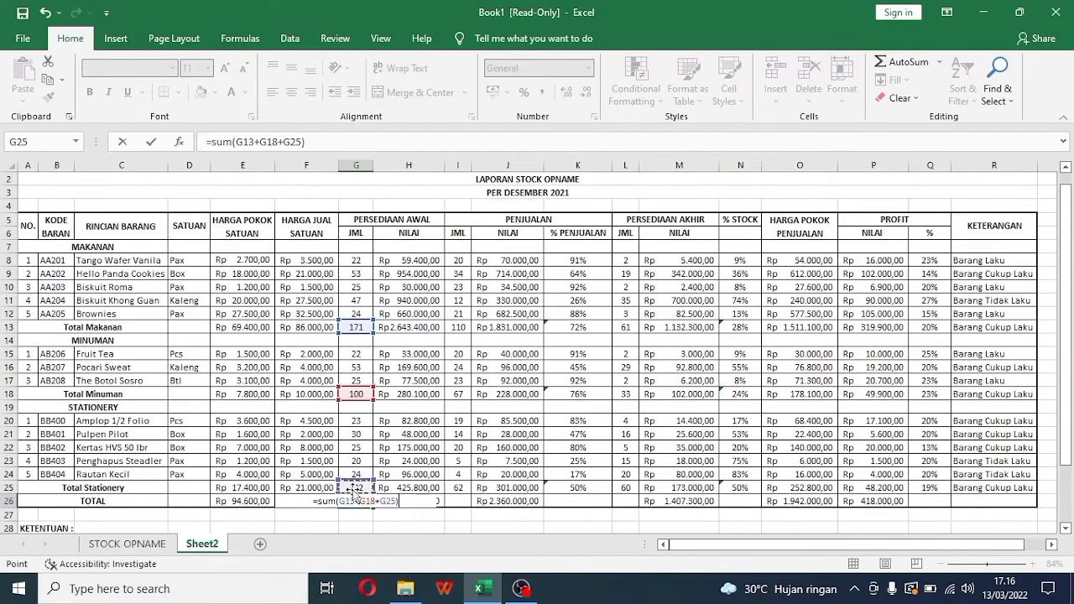
key(Return)
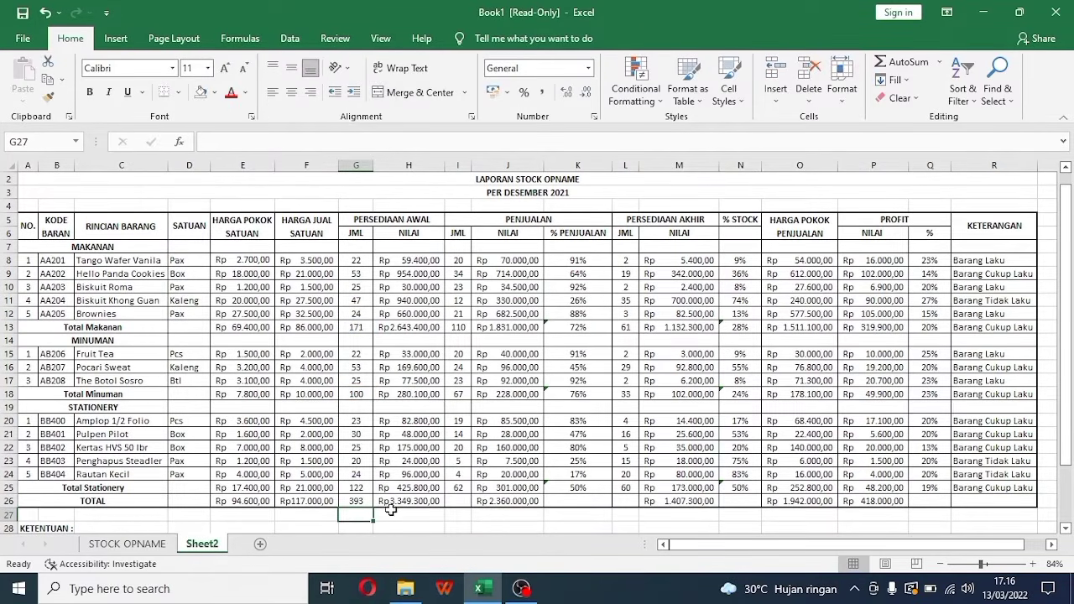
Copy the G26 grand total formula into I26 for the Penjualan JML column
click(365, 502)
right_click(365, 502)
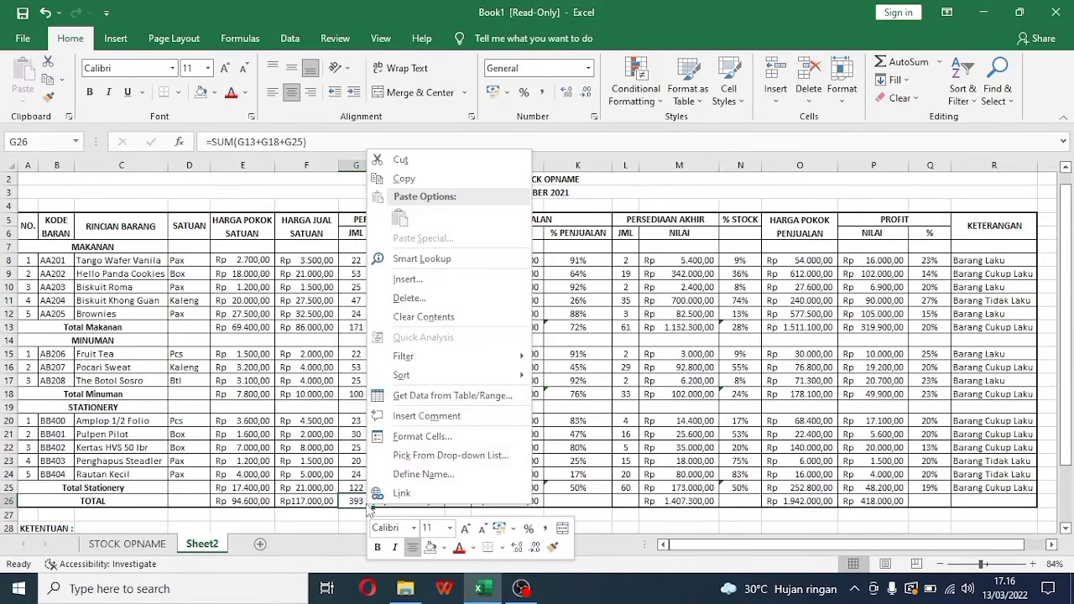
click(416, 179)
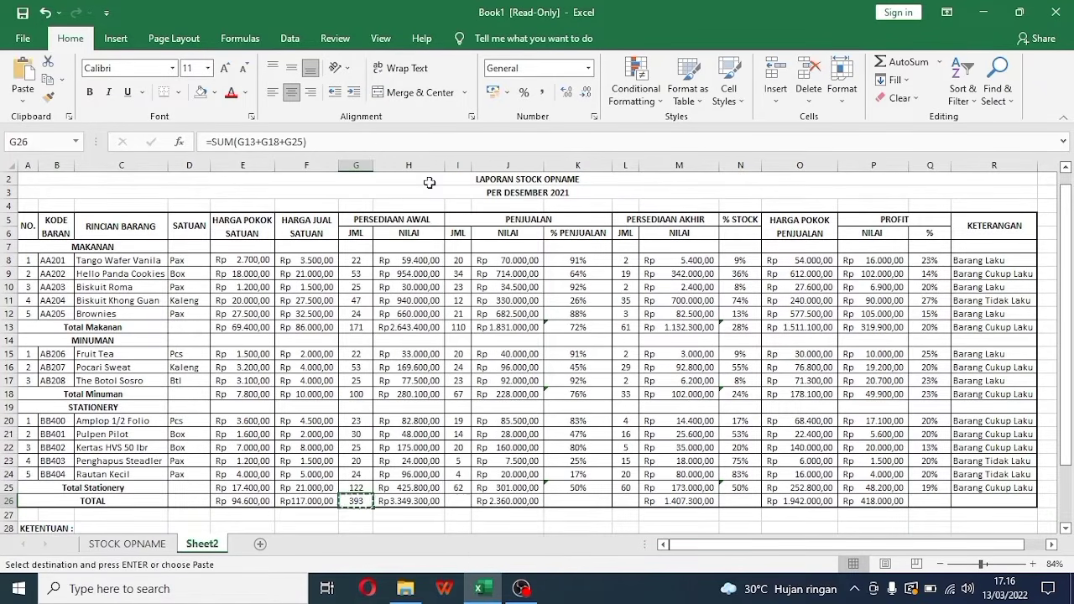
click(467, 501)
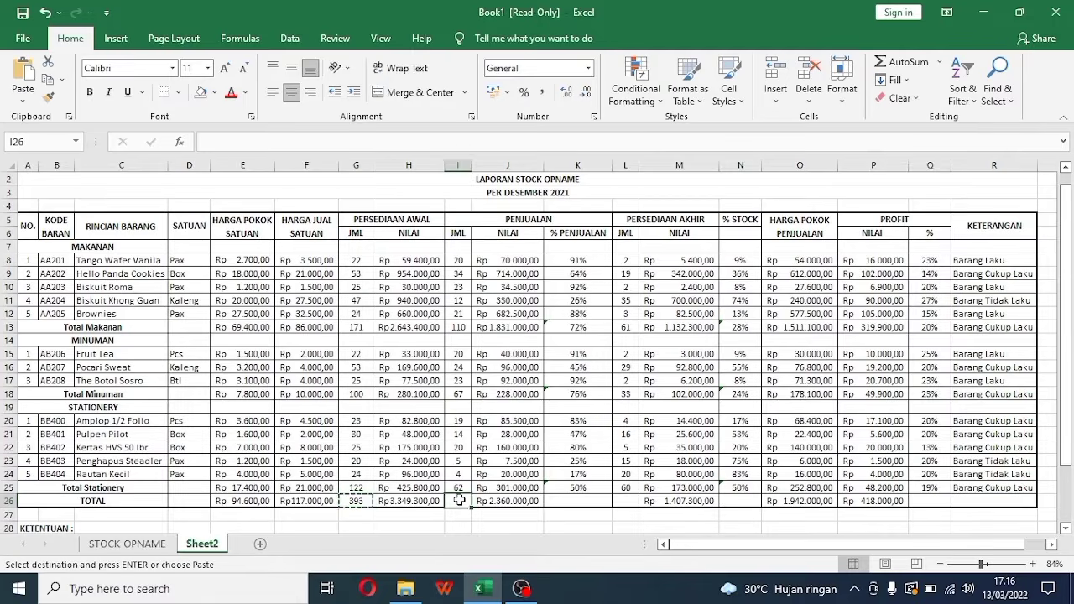
right_click(467, 502)
click(495, 218)
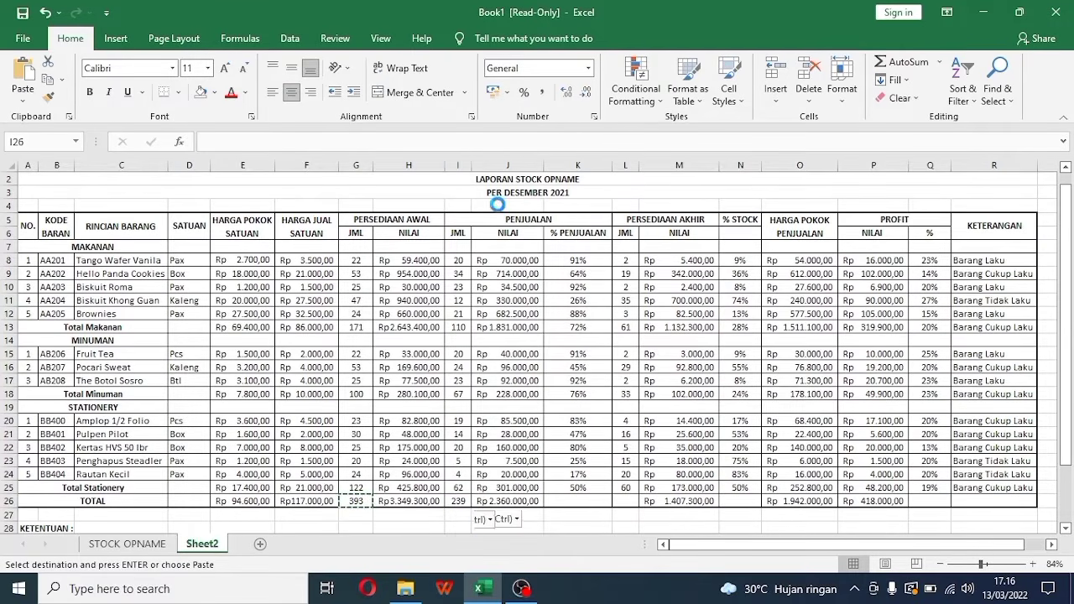
Paste the copied G26 grand total formula into L26 for the Persediaan Akhir JML column
click(627, 501)
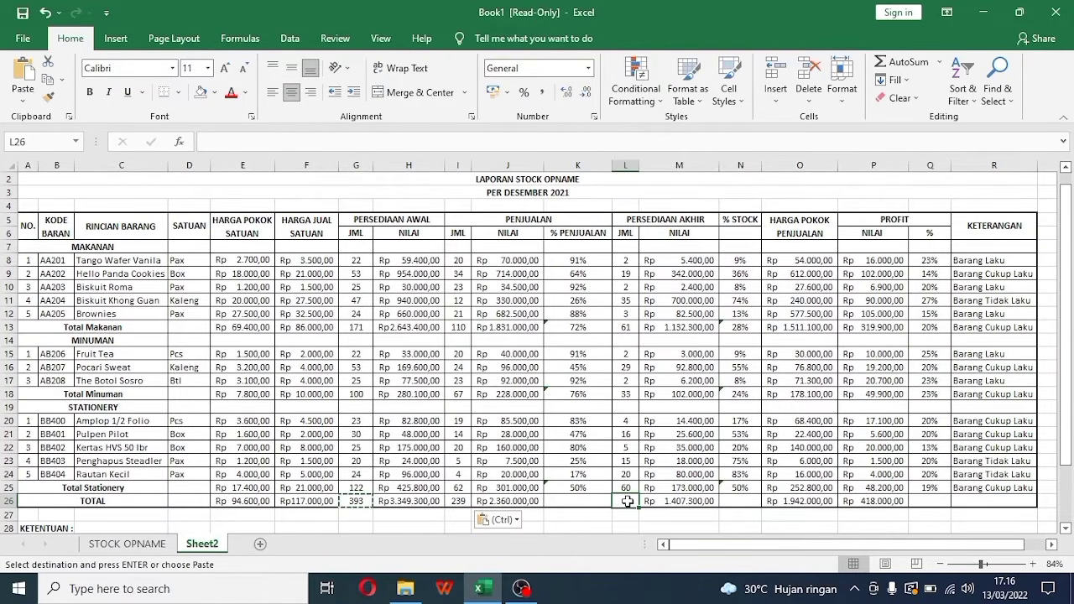
right_click(627, 501)
click(661, 216)
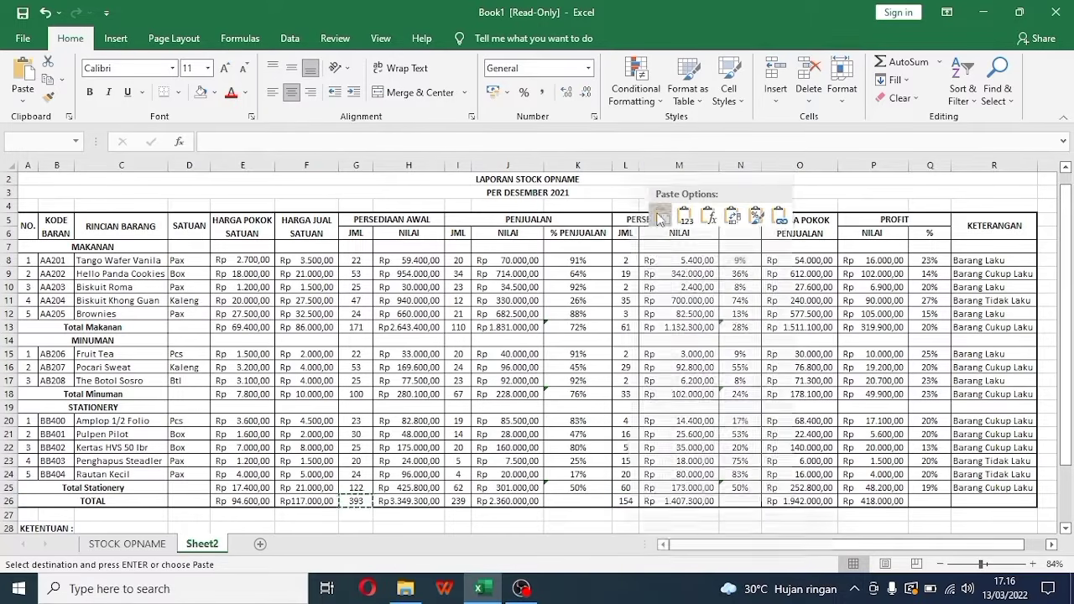
Enter =AVERAGE(K13;K18;K25) in K26 to average the three category percentages for % Penjualan
click(569, 500)
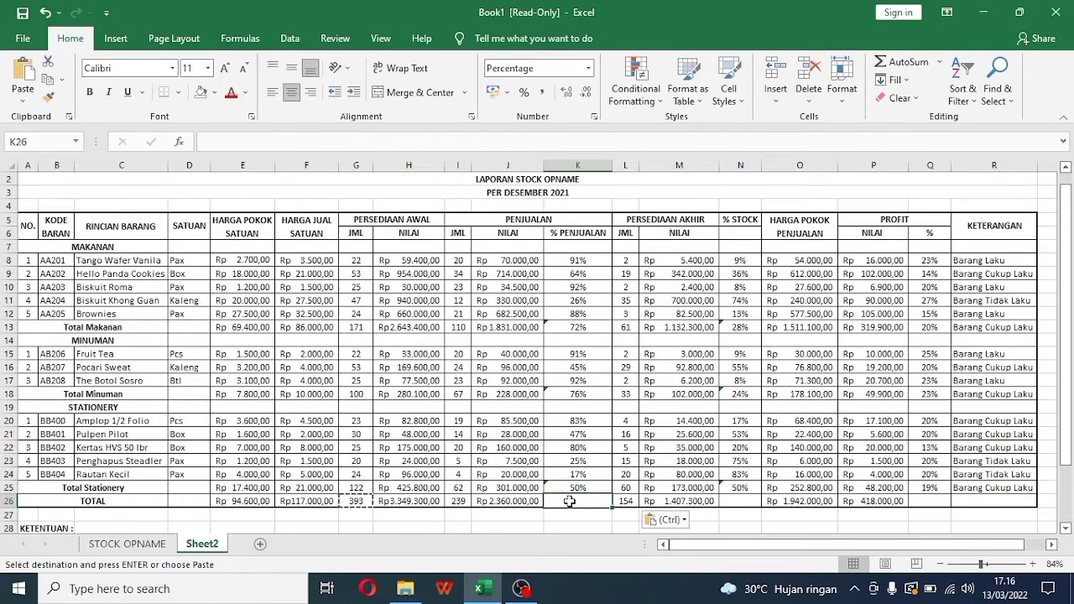
text(=)
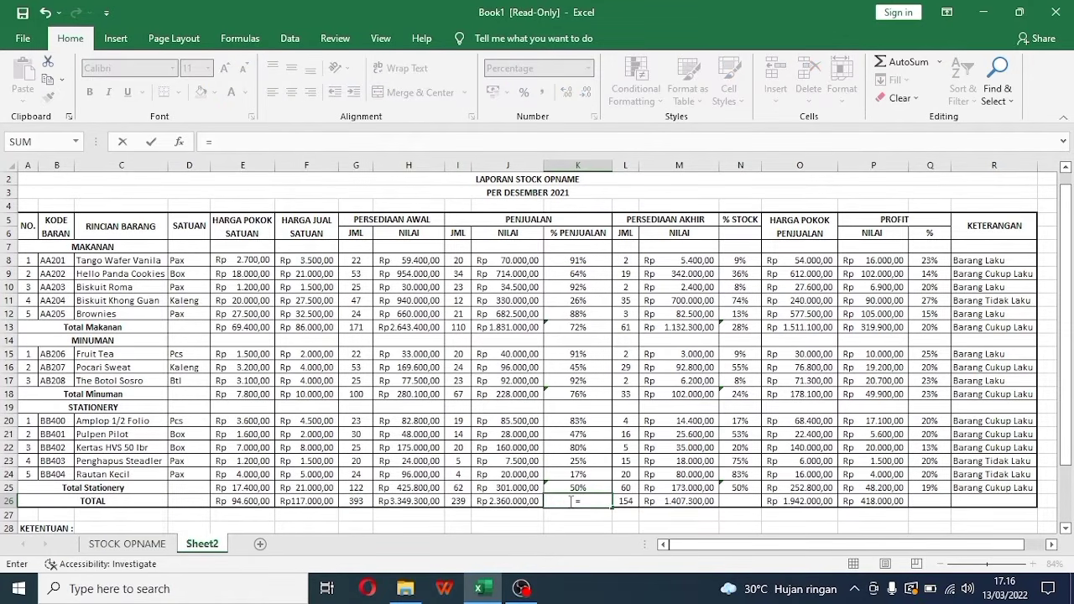
text(aver)
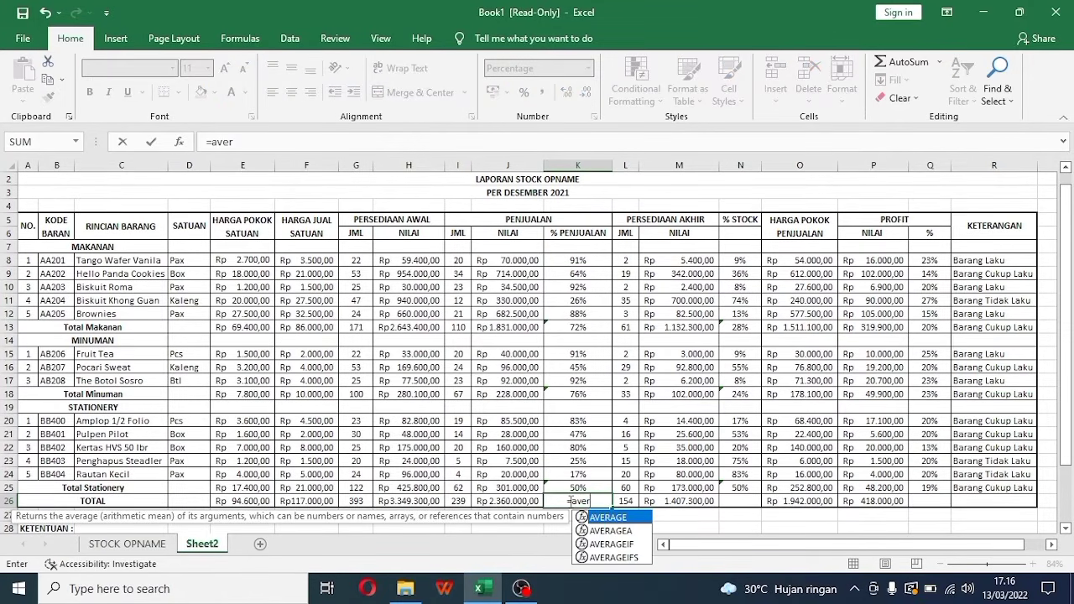
text(age)
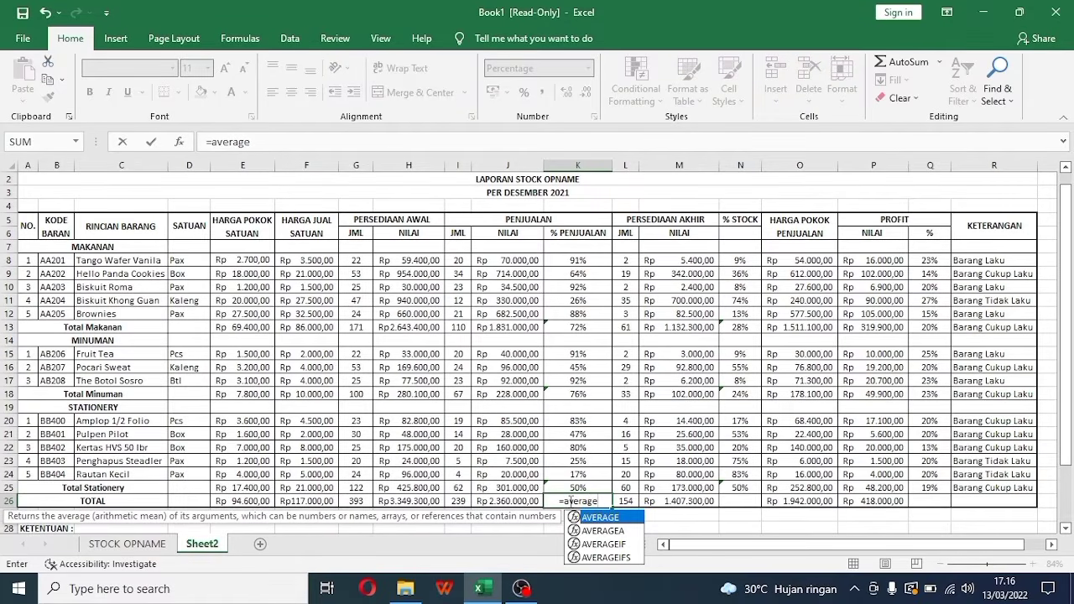
text(()
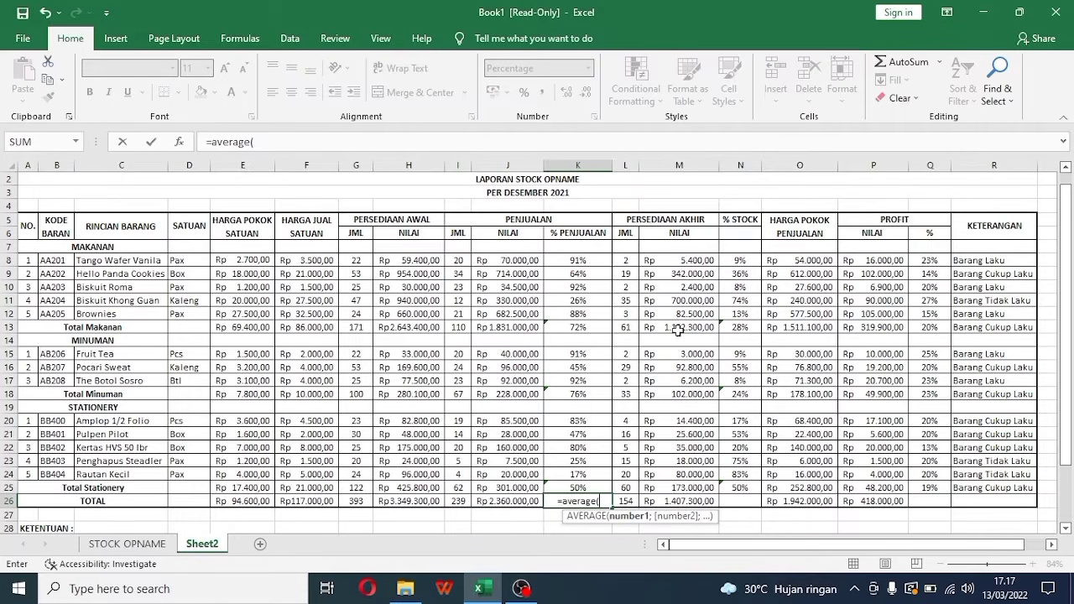
click(594, 327)
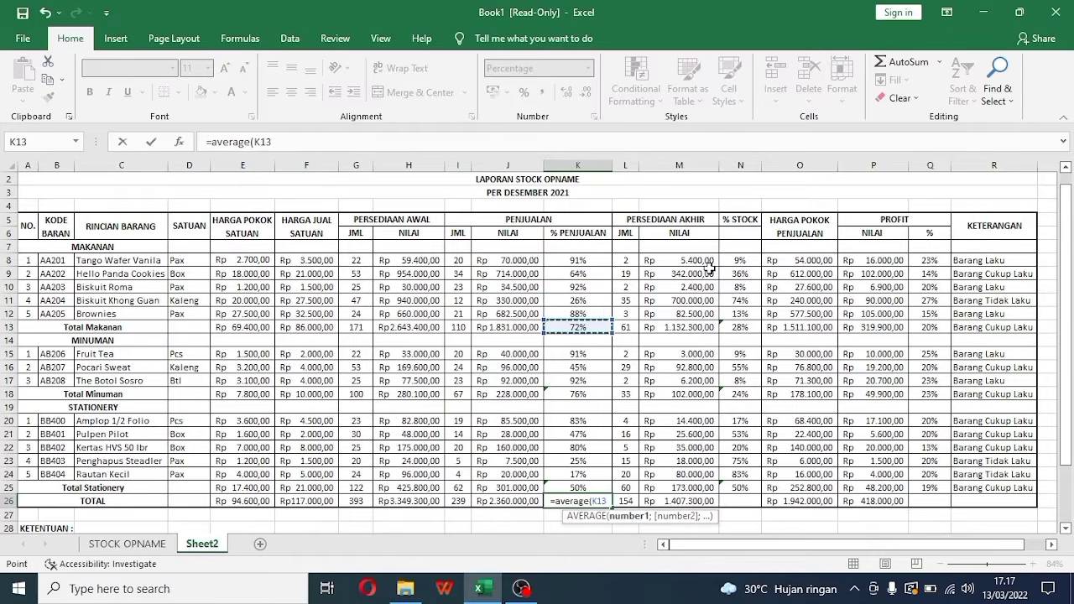
text(;)
click(578, 393)
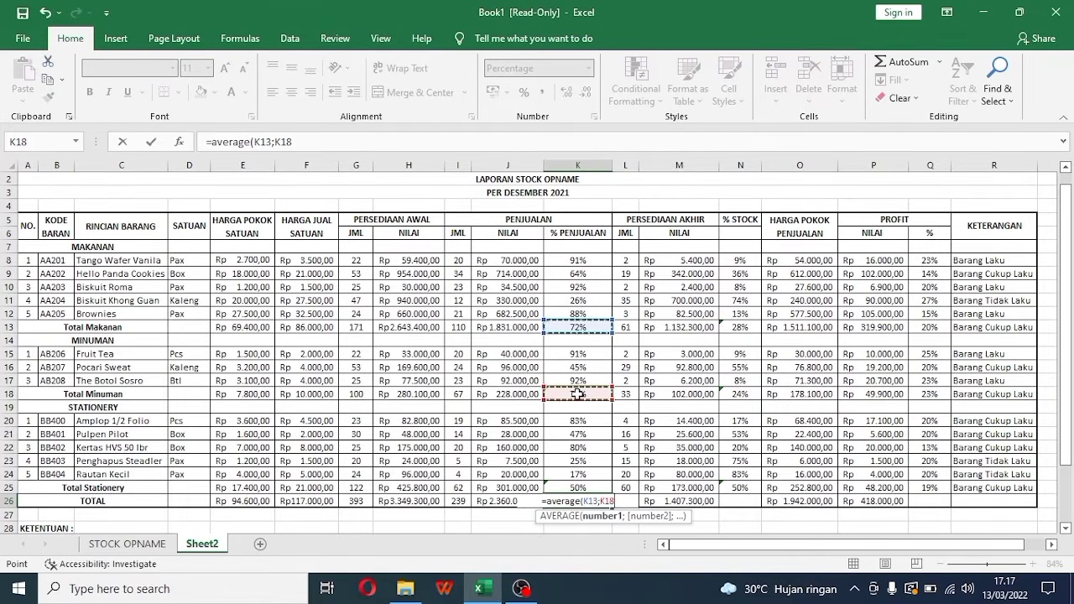
text(;)
click(560, 488)
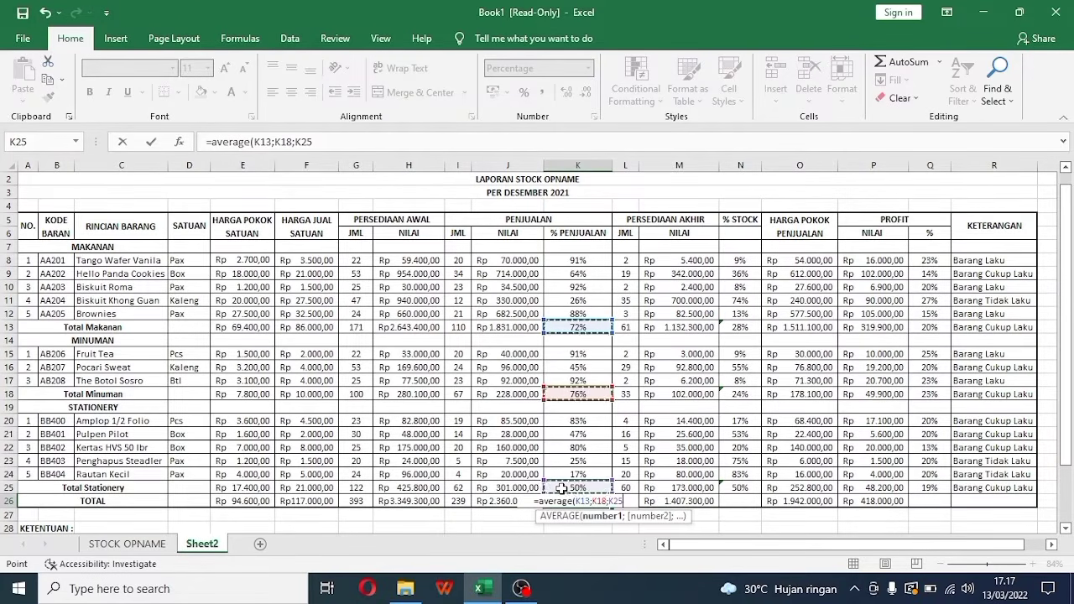
text())
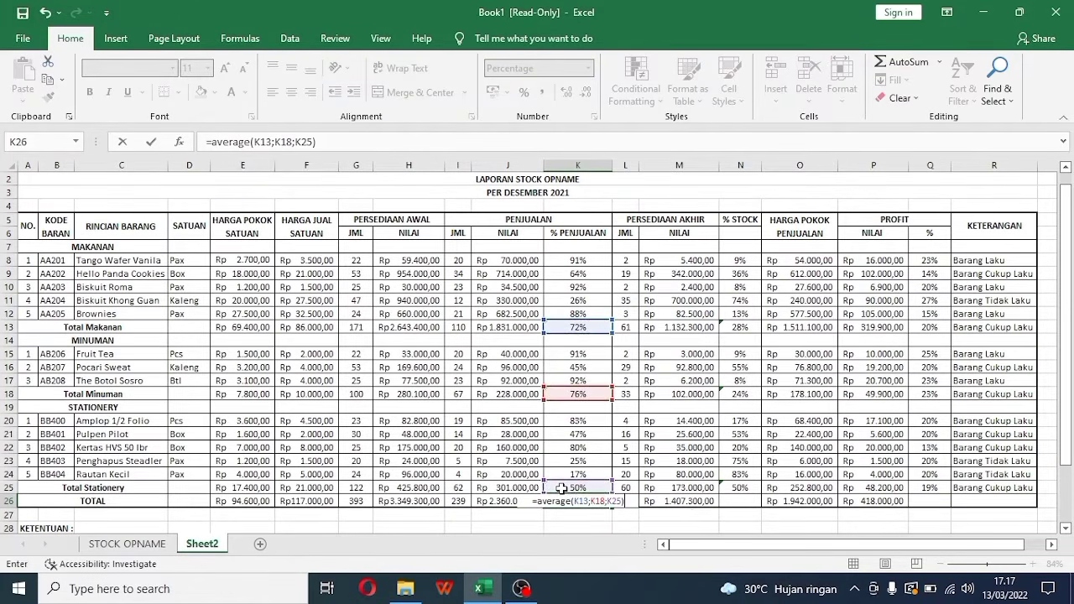
key(Return)
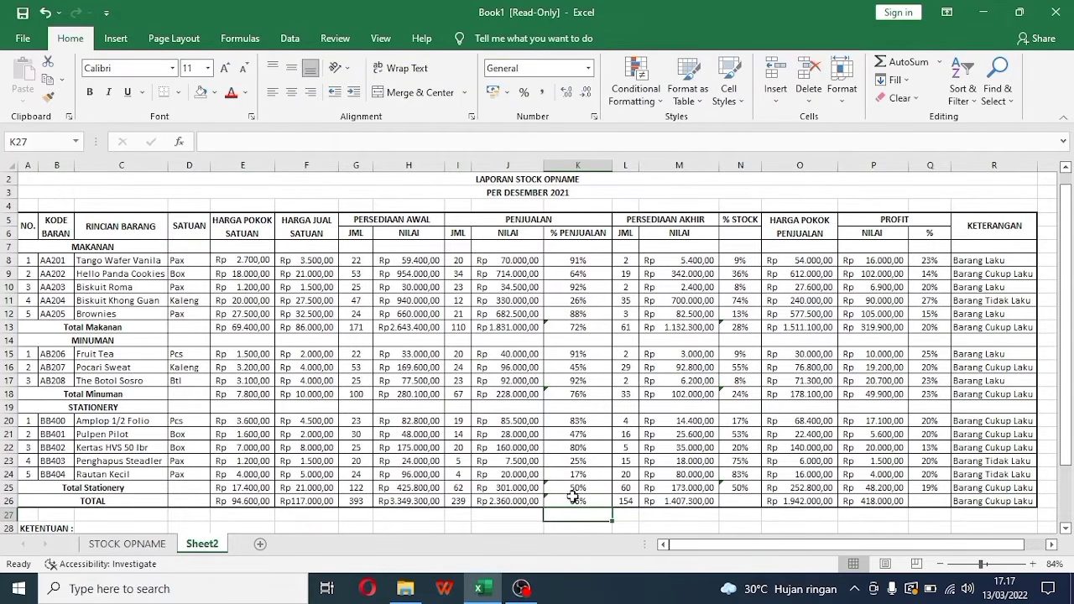
Copy the K26 average formula into N26 and Q26 for the % Stock and Profit % columns
click(573, 501)
right_click(575, 501)
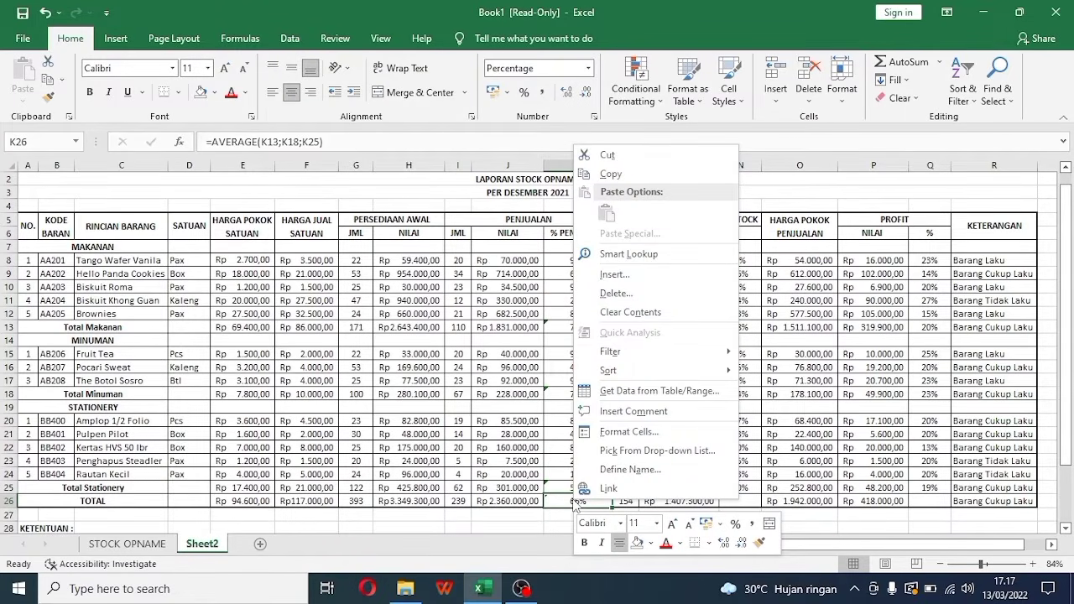
click(643, 173)
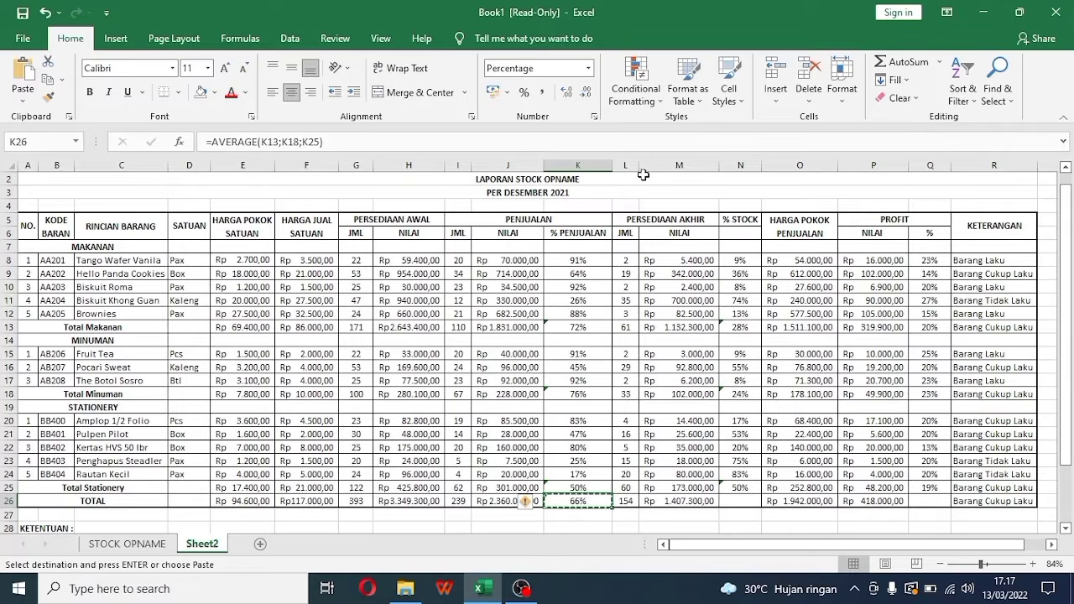
click(730, 501)
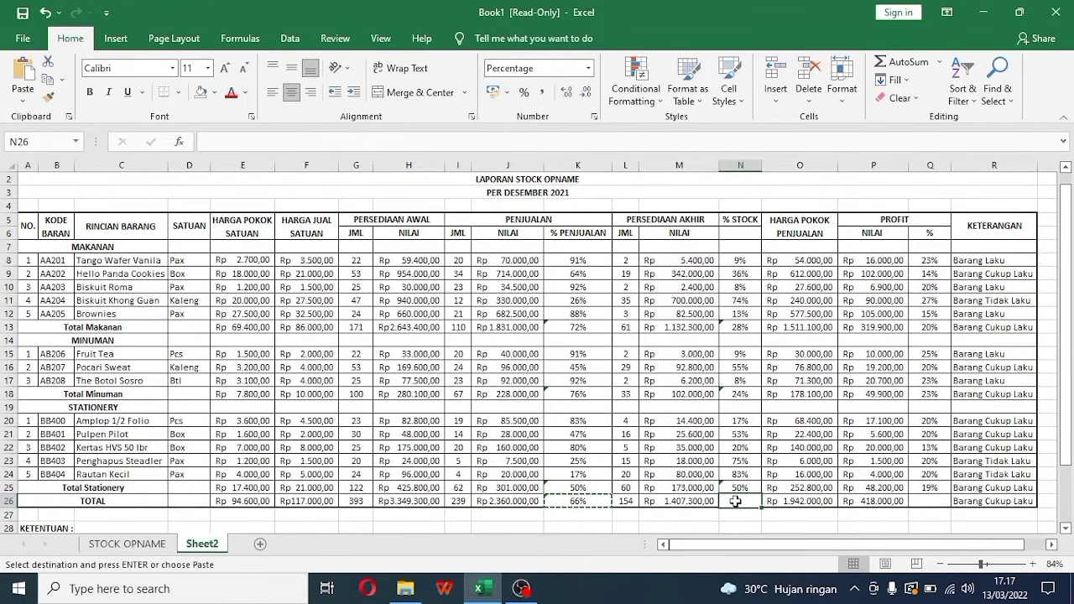
right_click(735, 500)
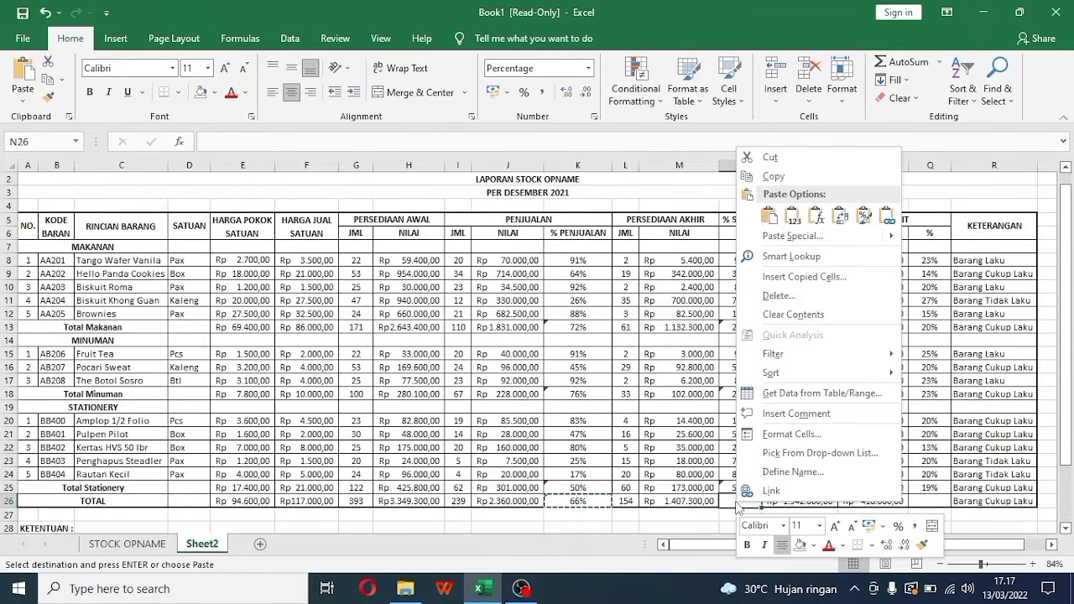
click(770, 216)
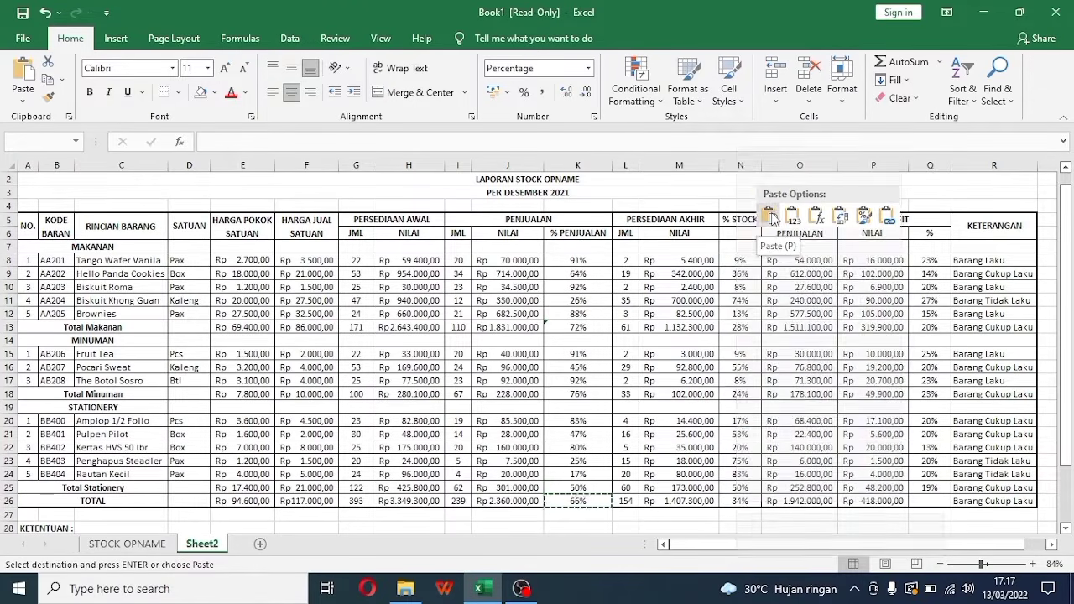
click(935, 501)
right_click(934, 500)
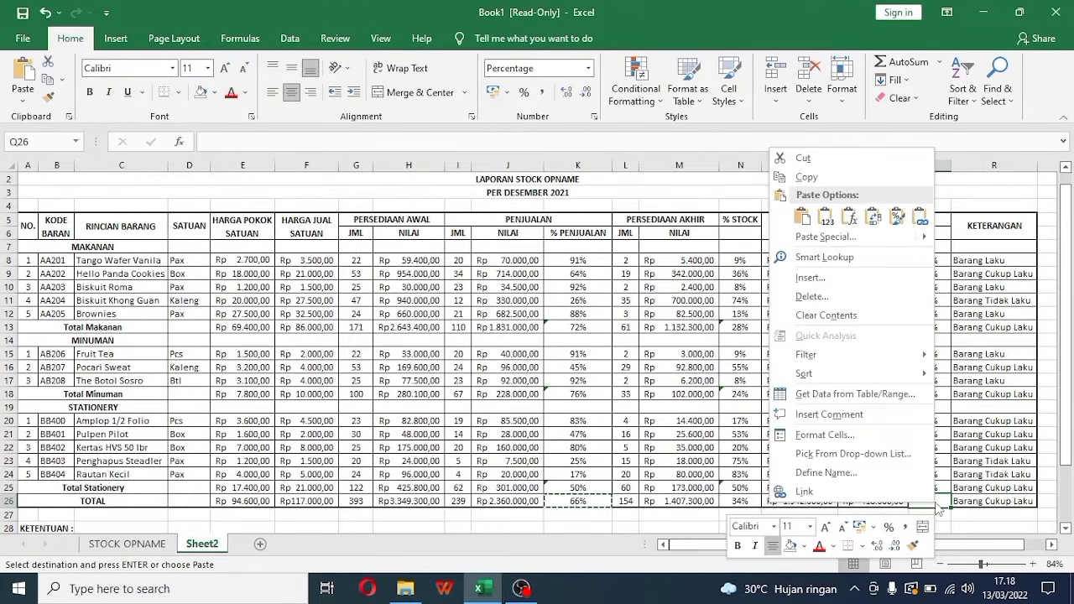
click(801, 218)
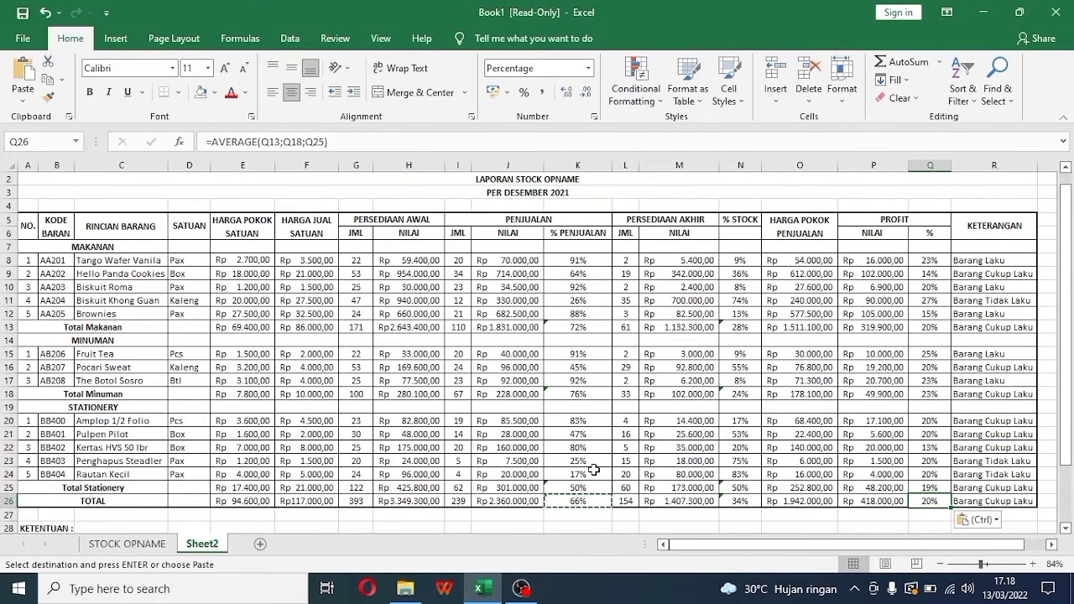
Fill the MAKANAN heading row across A7:R7 with the standard light blue color
mouse_move(1065, 335)
mouse_down()
mouse_move(1068, 344)
mouse_move(1068, 334)
mouse_up()
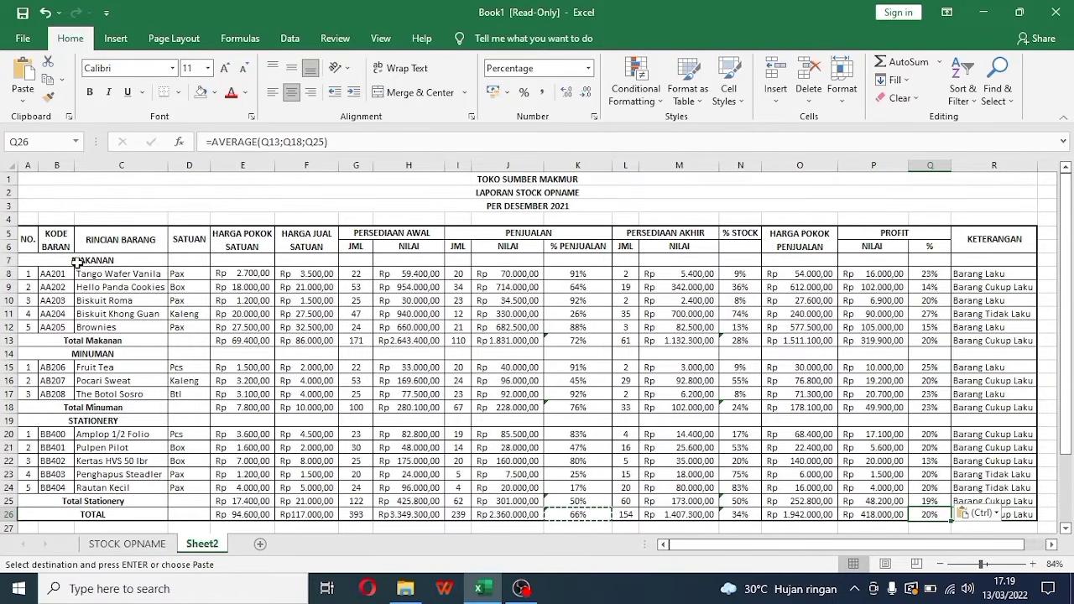
click(50, 261)
drag(190, 258, 1002, 260)
click(413, 92)
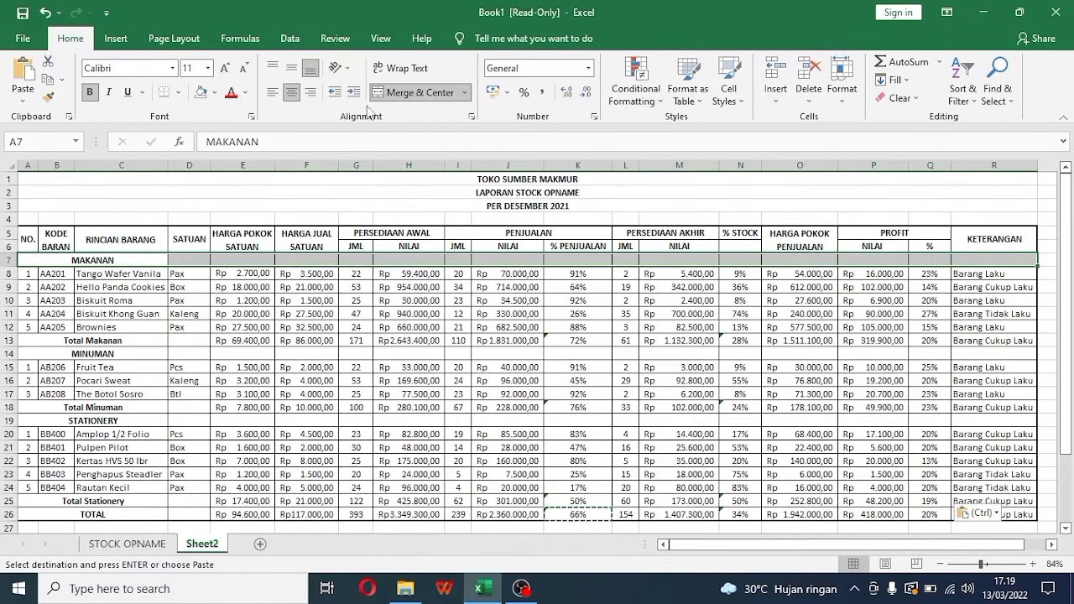
click(214, 93)
click(281, 215)
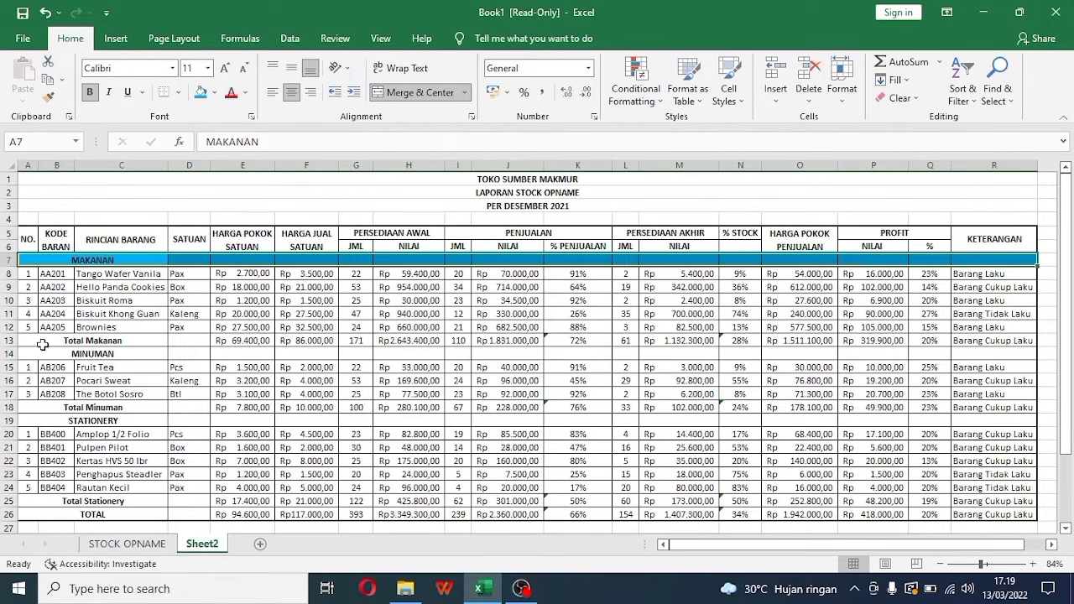
Apply the same light blue fill to the MINUMAN and STATIONERY heading rows, columns A to R
drag(32, 353, 1000, 357)
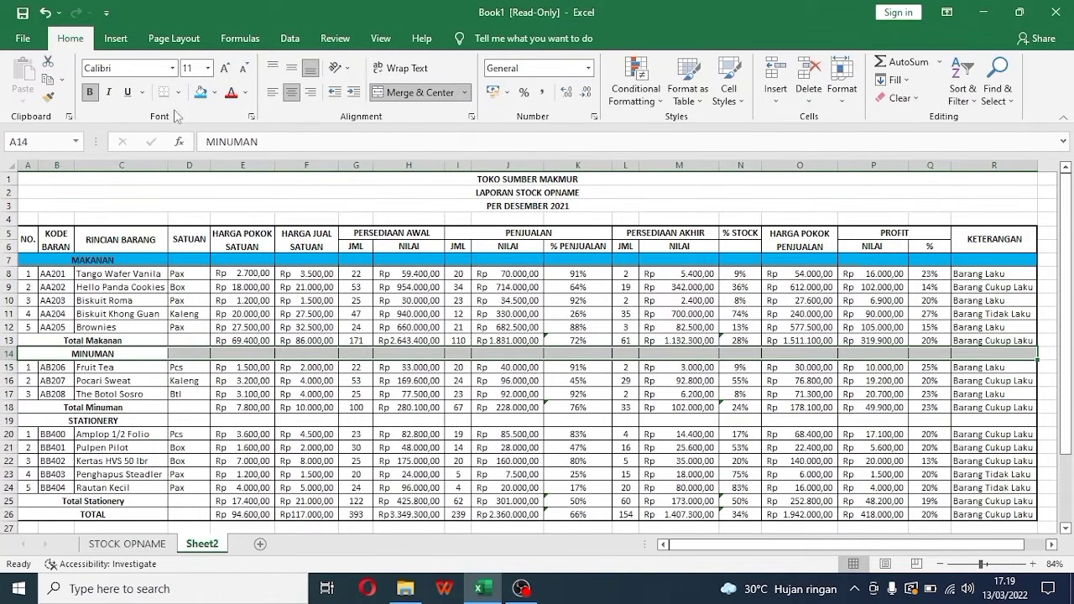
click(201, 92)
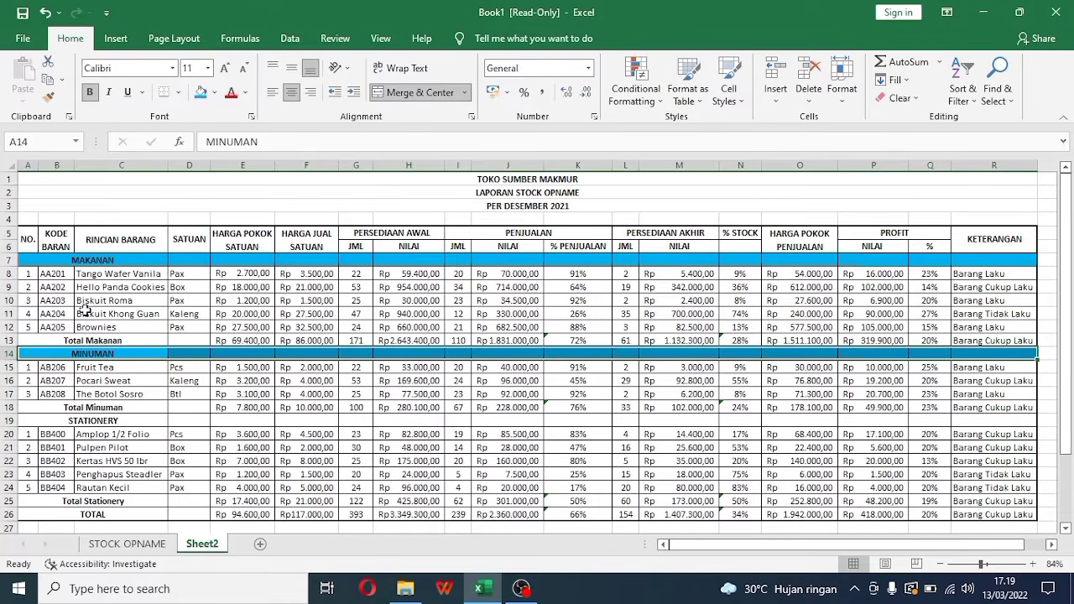
drag(26, 422, 975, 422)
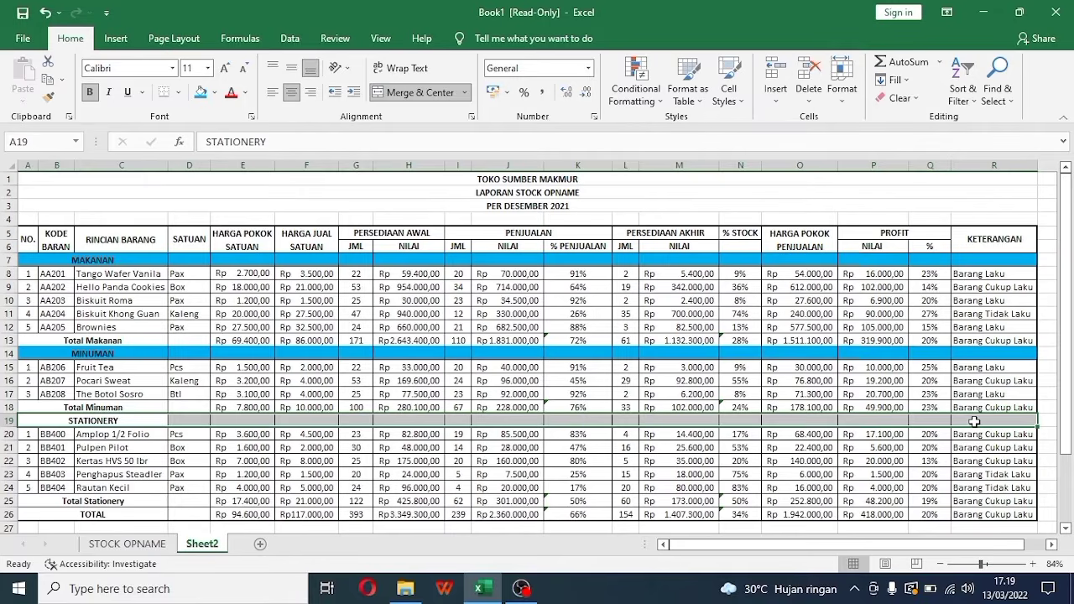
click(200, 92)
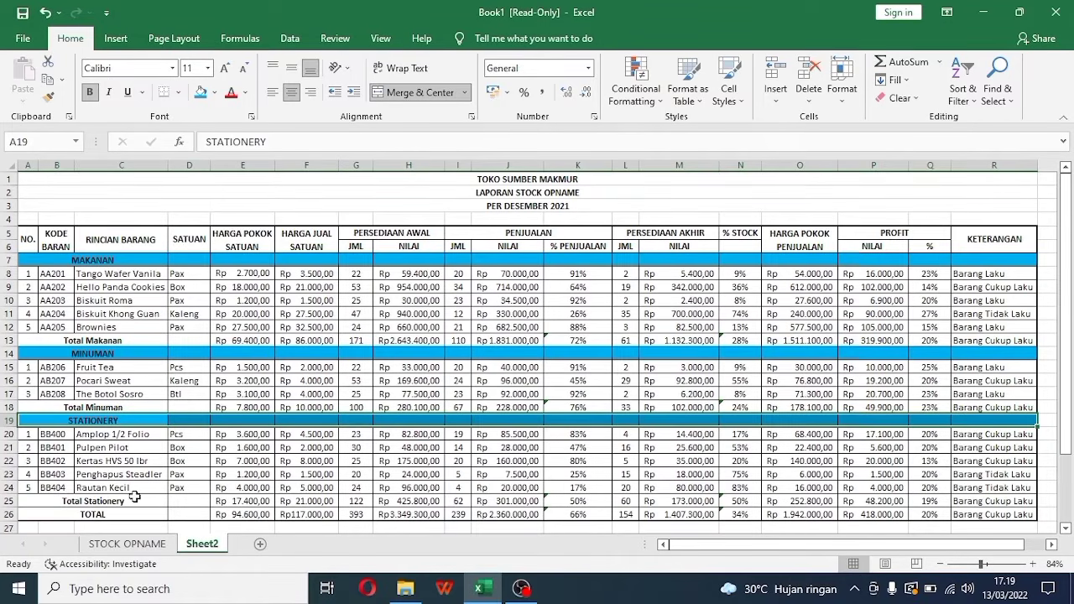
Fill the TOTAL row across A26:R26 with the standard yellow color
drag(42, 514, 996, 515)
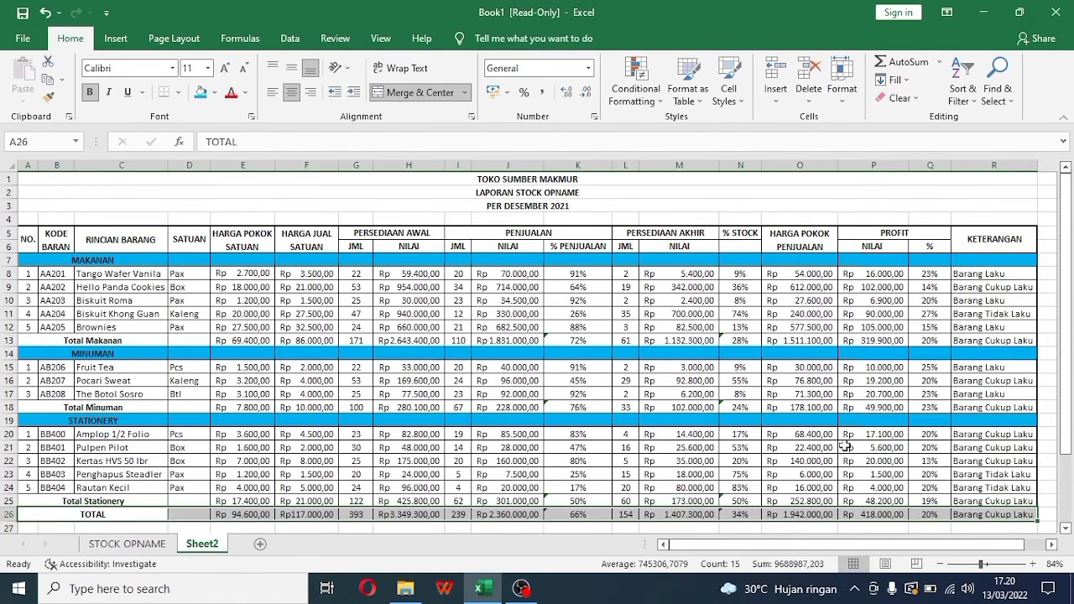
click(215, 92)
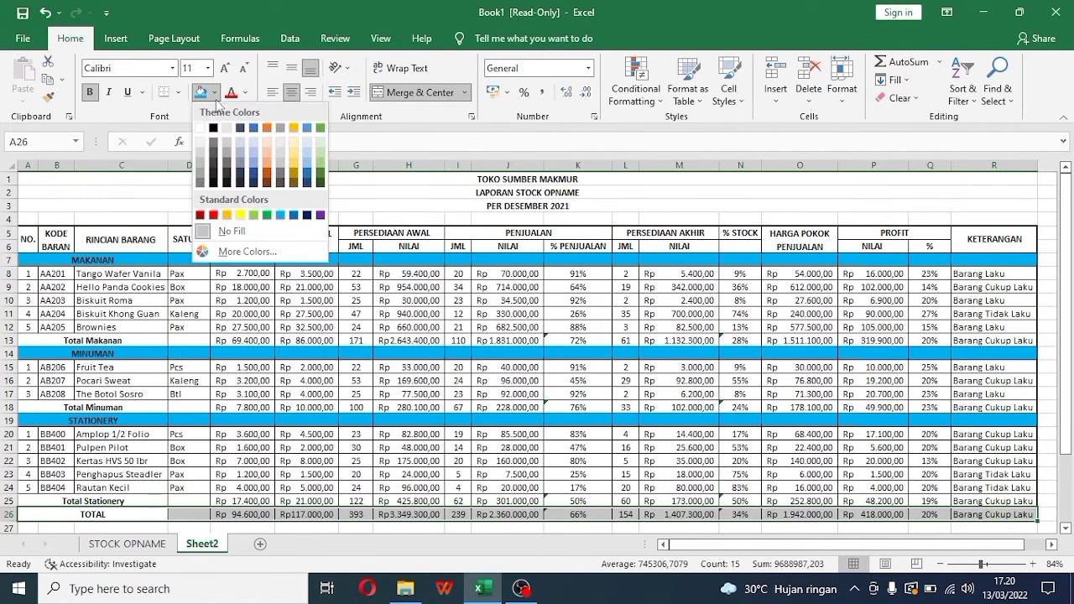
click(232, 215)
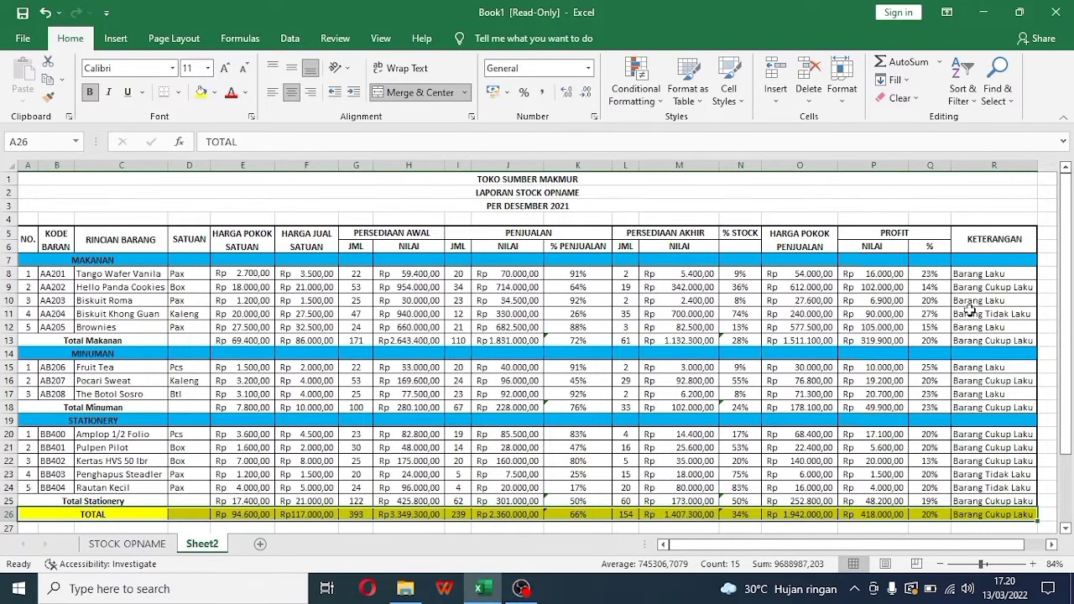
click(969, 379)
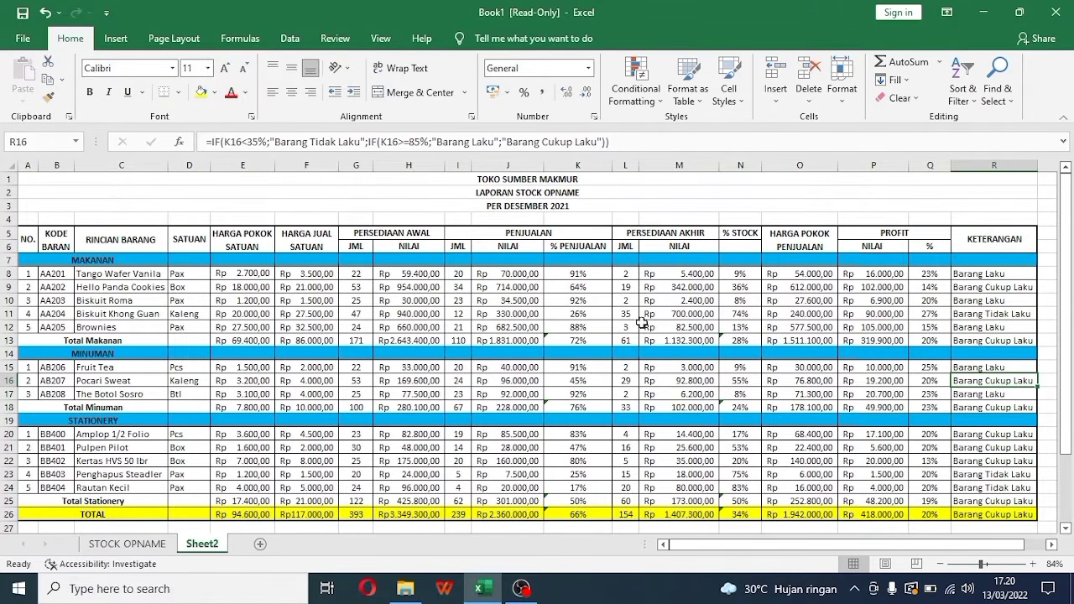
click(149, 241)
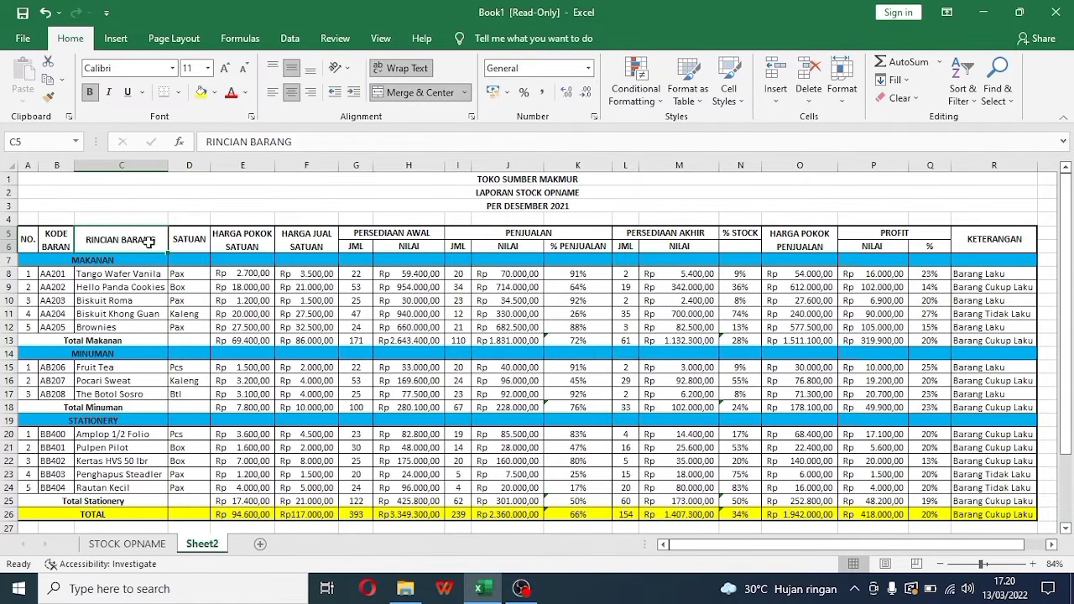